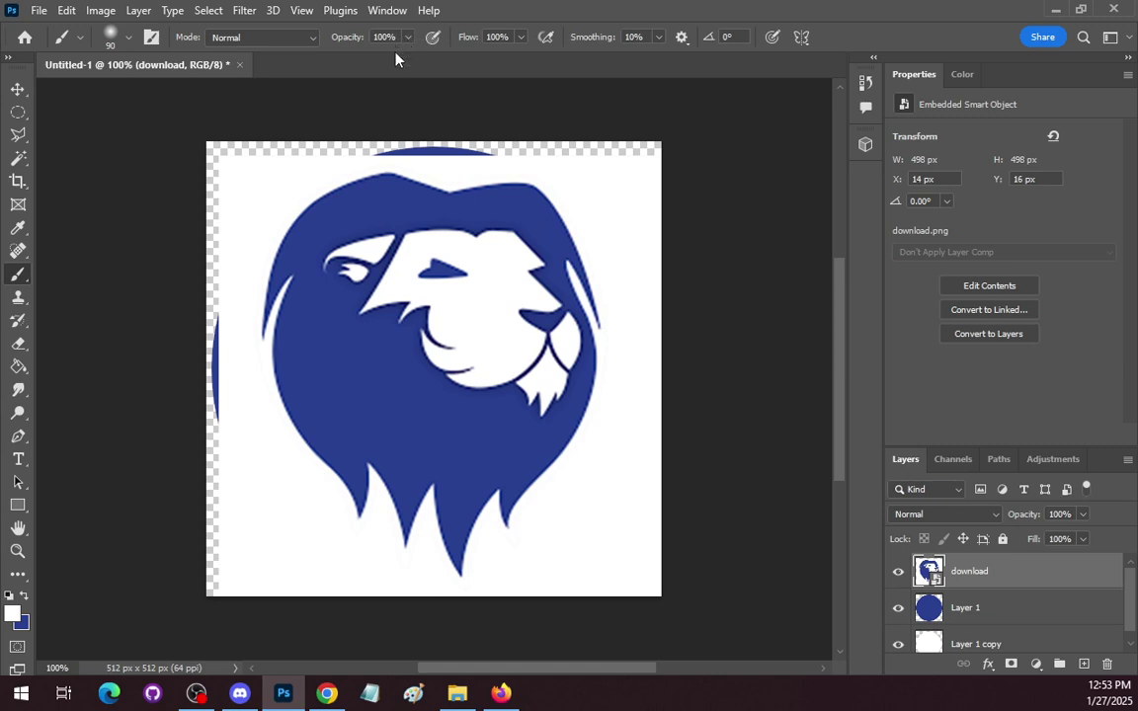
Add a new empty layer above the download layer and set the foreground color to bright green
click(1085, 665)
click(24, 597)
click(13, 613)
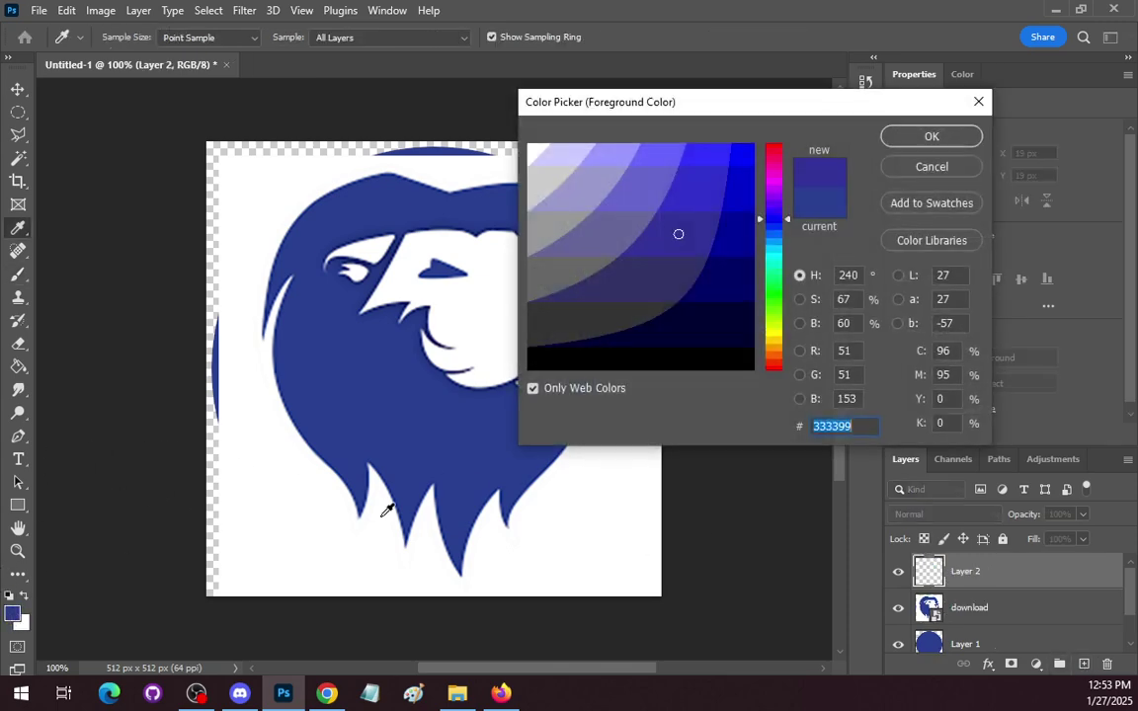
click(774, 296)
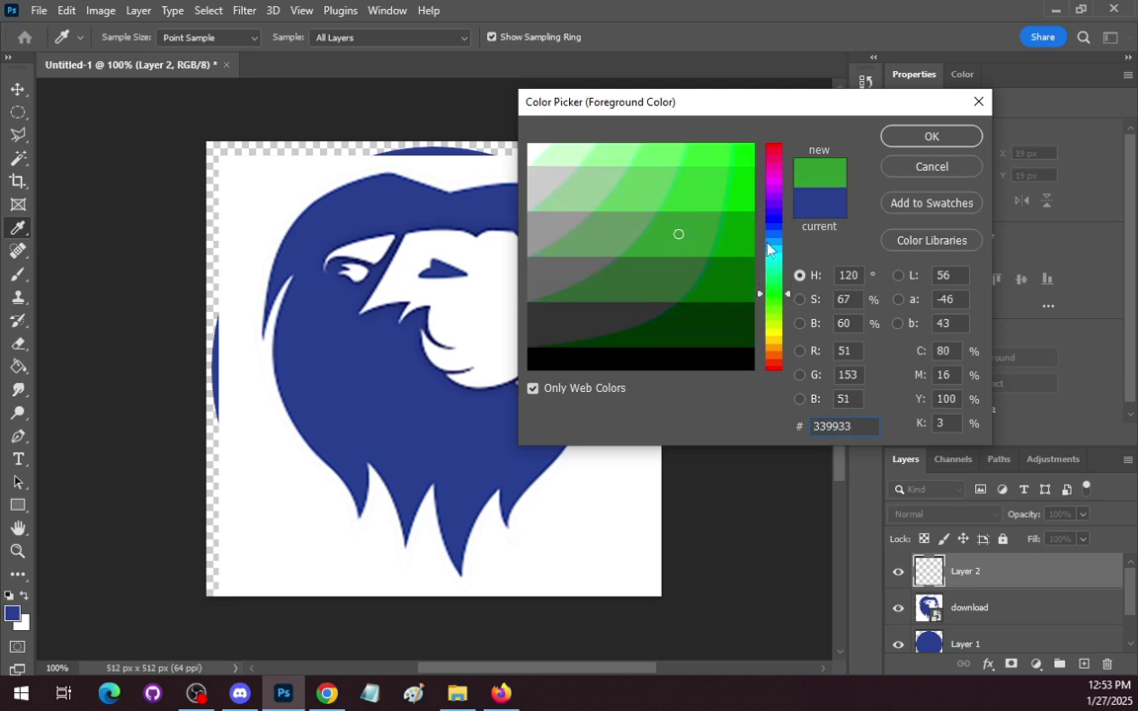
click(740, 155)
click(897, 140)
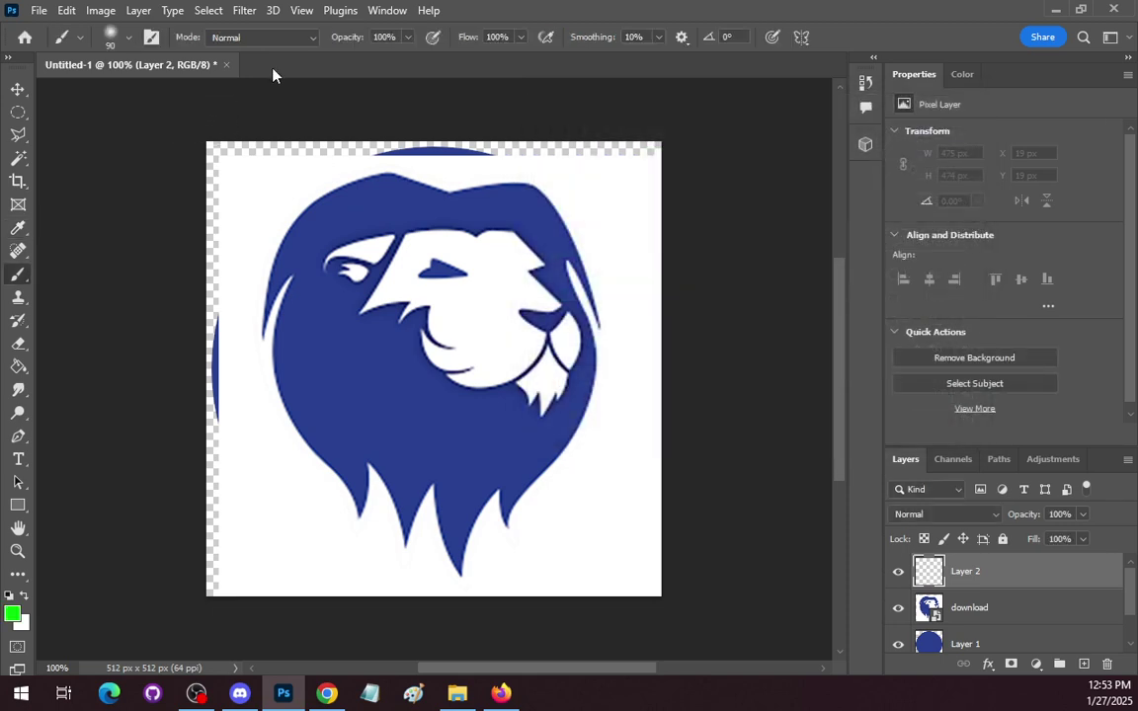
Hide the download, Layer 1 and Layer 1 copy layers, and paint soft green brush strokes on Layer 2 at 50% opacity
click(901, 610)
scroll(906, 603, down, 2)
click(899, 600)
click(898, 635)
scroll(897, 630, up, 2)
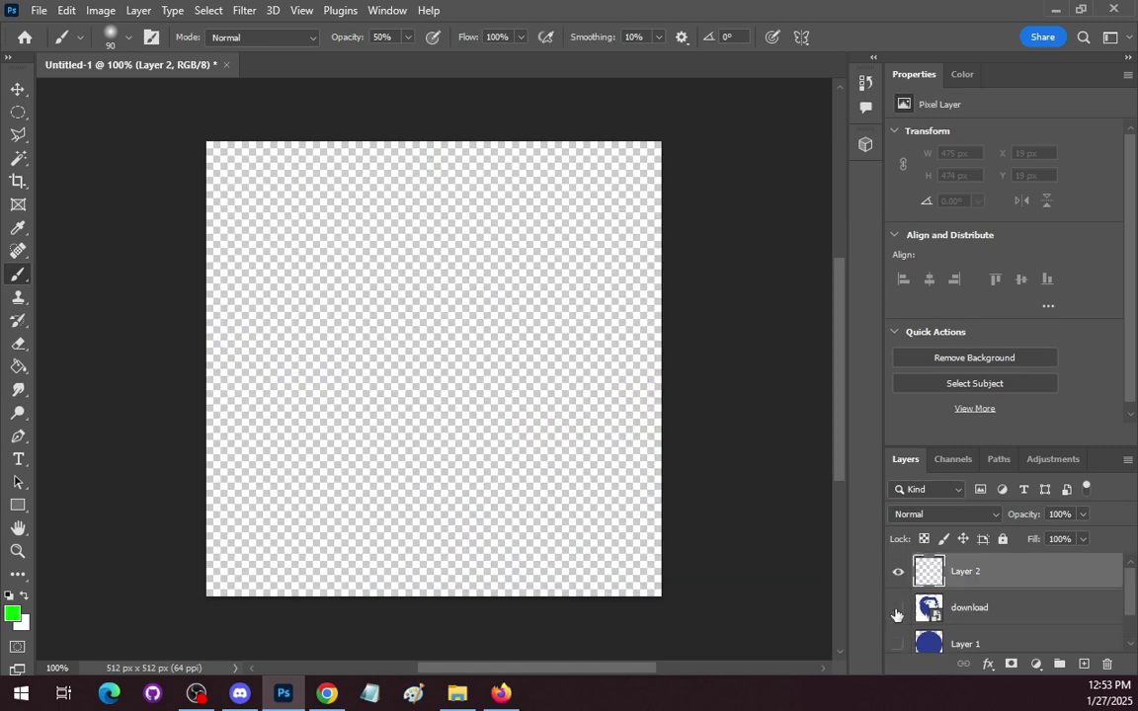
mouse_move(325, 332)
mouse_down()
mouse_move(374, 276)
mouse_move(443, 261)
mouse_move(457, 291)
mouse_move(388, 296)
mouse_move(471, 304)
mouse_move(374, 309)
mouse_move(484, 324)
mouse_move(390, 321)
mouse_move(379, 362)
mouse_move(474, 326)
mouse_move(445, 309)
mouse_move(379, 344)
mouse_move(446, 316)
mouse_move(436, 303)
mouse_move(399, 331)
mouse_move(428, 313)
mouse_move(406, 322)
mouse_move(420, 305)
mouse_move(392, 336)
mouse_move(414, 314)
mouse_move(408, 330)
mouse_move(394, 330)
mouse_move(418, 314)
mouse_move(369, 343)
mouse_move(419, 307)
mouse_move(418, 324)
mouse_move(399, 319)
mouse_move(421, 366)
mouse_move(458, 357)
mouse_move(459, 341)
mouse_move(494, 337)
mouse_move(466, 329)
mouse_move(503, 305)
mouse_move(457, 336)
mouse_move(518, 318)
mouse_move(478, 335)
mouse_move(384, 328)
mouse_move(506, 314)
mouse_move(441, 340)
mouse_move(522, 319)
mouse_move(534, 307)
mouse_move(459, 325)
mouse_move(467, 290)
mouse_move(530, 237)
mouse_move(523, 272)
mouse_move(495, 254)
mouse_move(445, 294)
mouse_move(411, 299)
mouse_move(486, 220)
mouse_move(443, 282)
mouse_move(490, 213)
mouse_move(424, 272)
mouse_move(503, 216)
mouse_move(480, 270)
mouse_move(510, 270)
mouse_move(543, 306)
mouse_move(583, 240)
mouse_move(522, 180)
mouse_move(347, 210)
mouse_move(582, 174)
mouse_move(365, 147)
mouse_move(606, 179)
mouse_move(370, 163)
mouse_move(551, 163)
mouse_move(470, 173)
mouse_move(564, 168)
mouse_move(305, 157)
mouse_move(569, 164)
mouse_move(305, 147)
mouse_move(525, 157)
mouse_move(279, 160)
mouse_move(533, 156)
mouse_move(323, 155)
mouse_up()
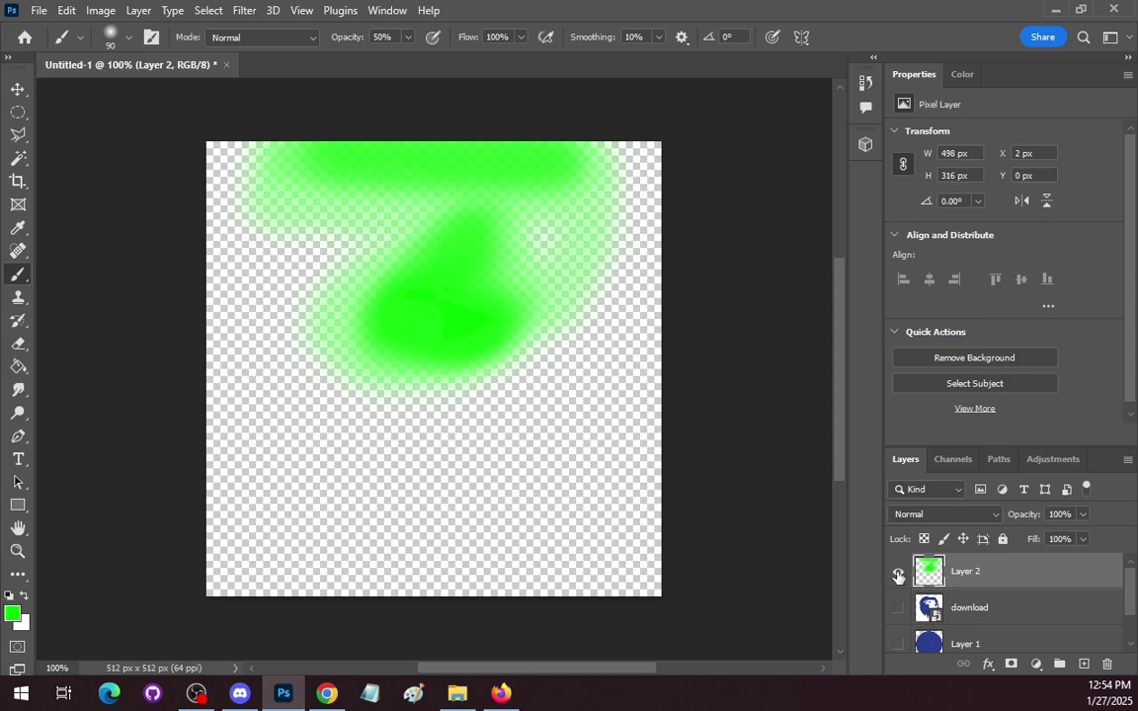
Hide Layer 2 and show the Layer 1 copy, Layer 1 and download layers again
click(898, 575)
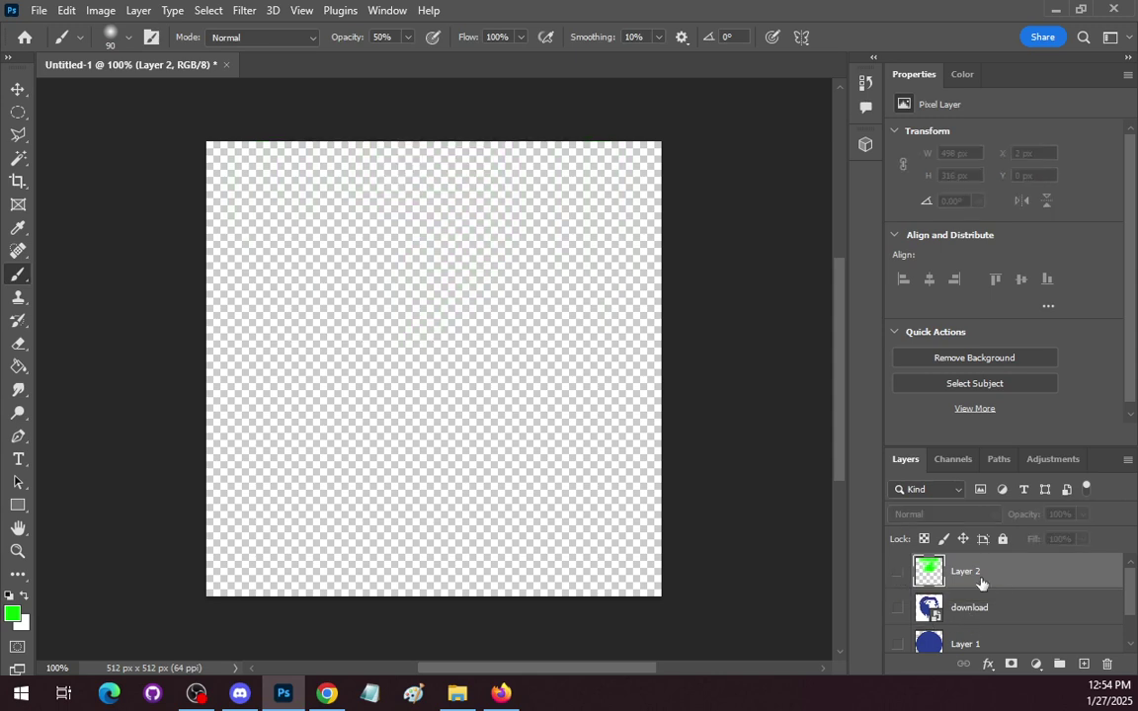
scroll(1034, 592, down, 1)
scroll(1035, 590, up, 1)
scroll(1035, 591, down, 1)
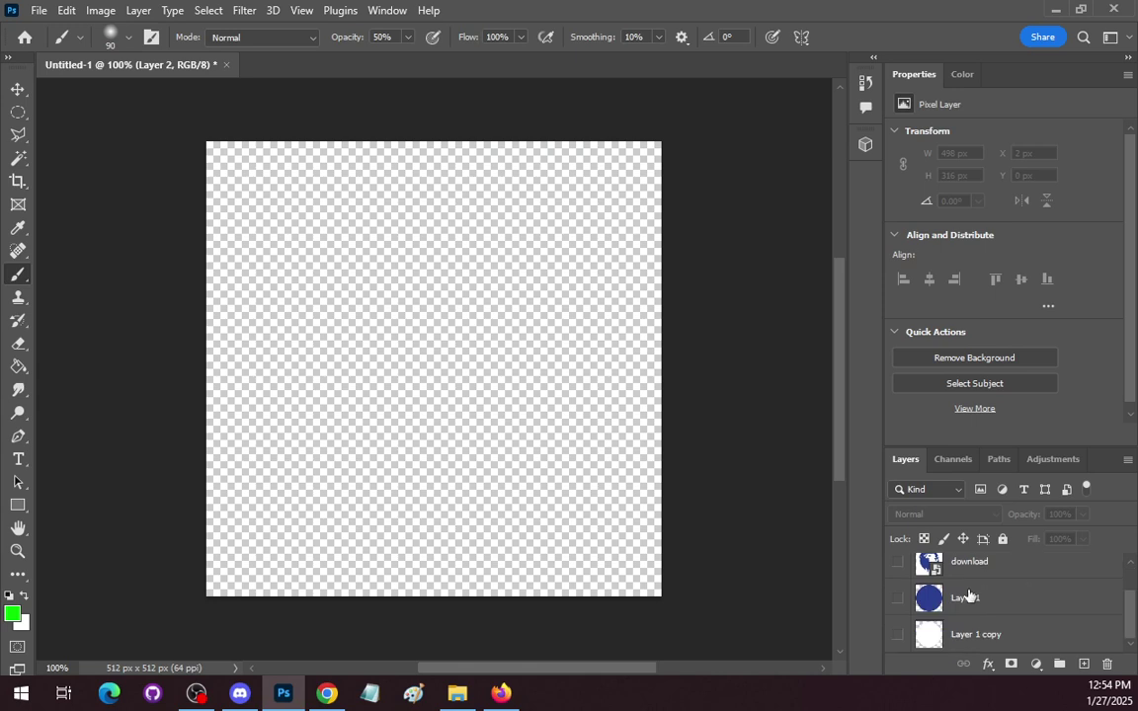
click(896, 635)
click(897, 599)
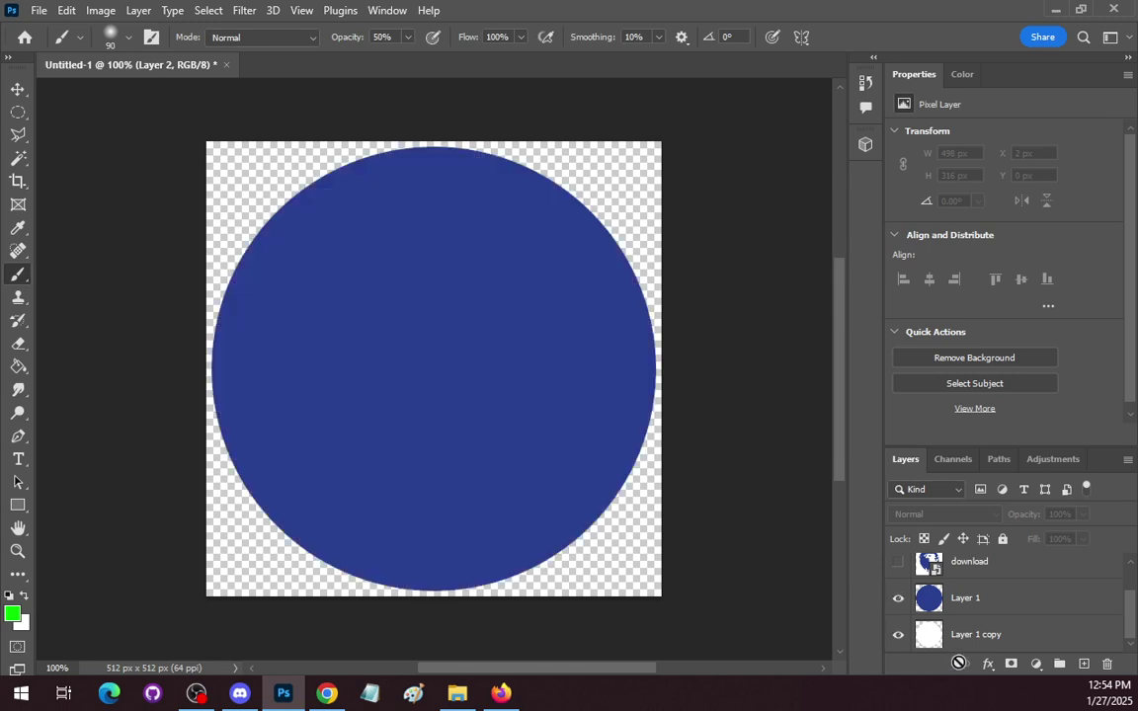
click(897, 563)
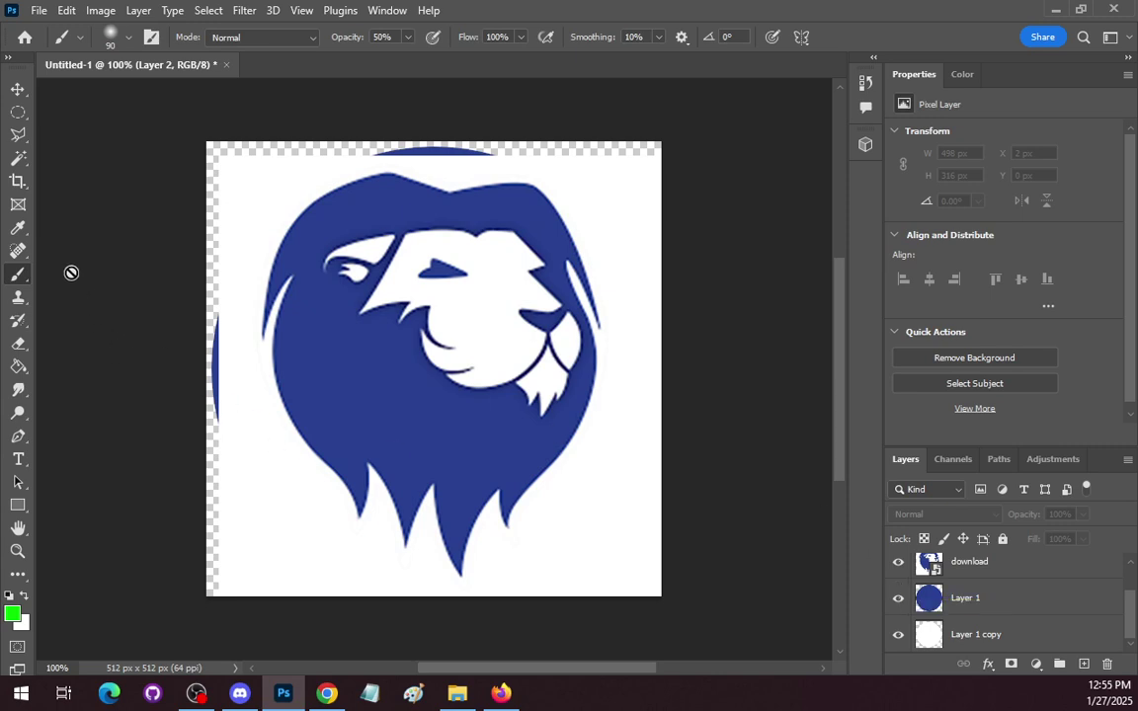
Select the lion's blue areas on the download layer with the Magic Wand at tolerance 32, non-contiguous
click(18, 158)
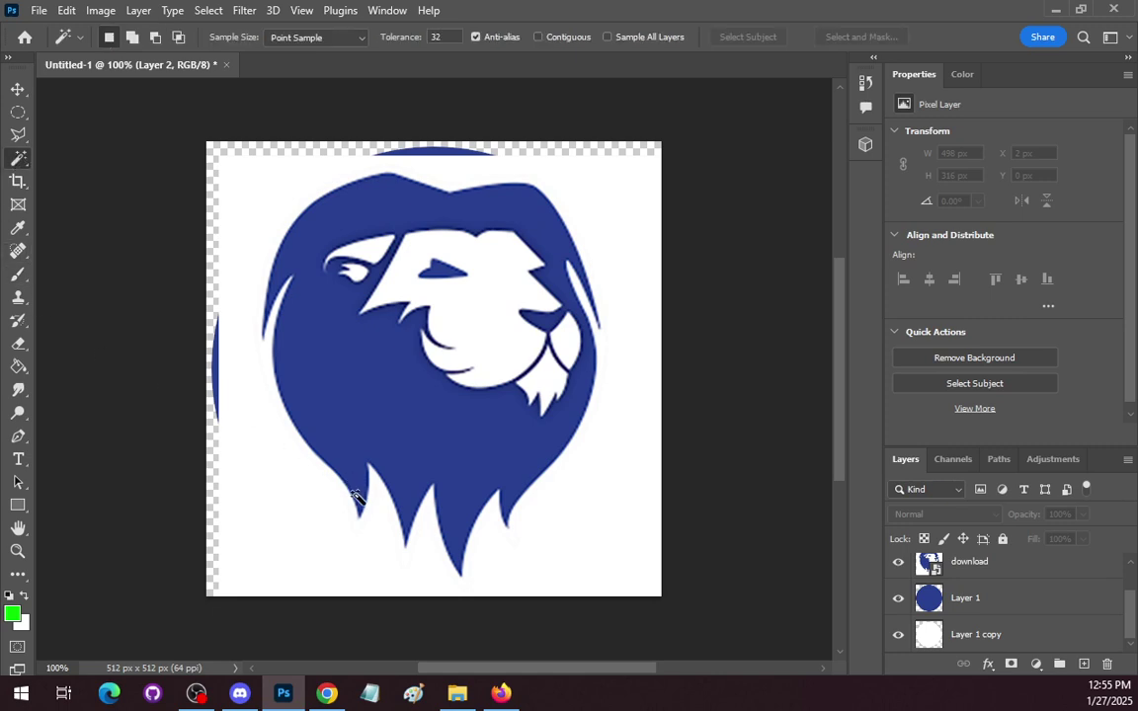
click(1032, 565)
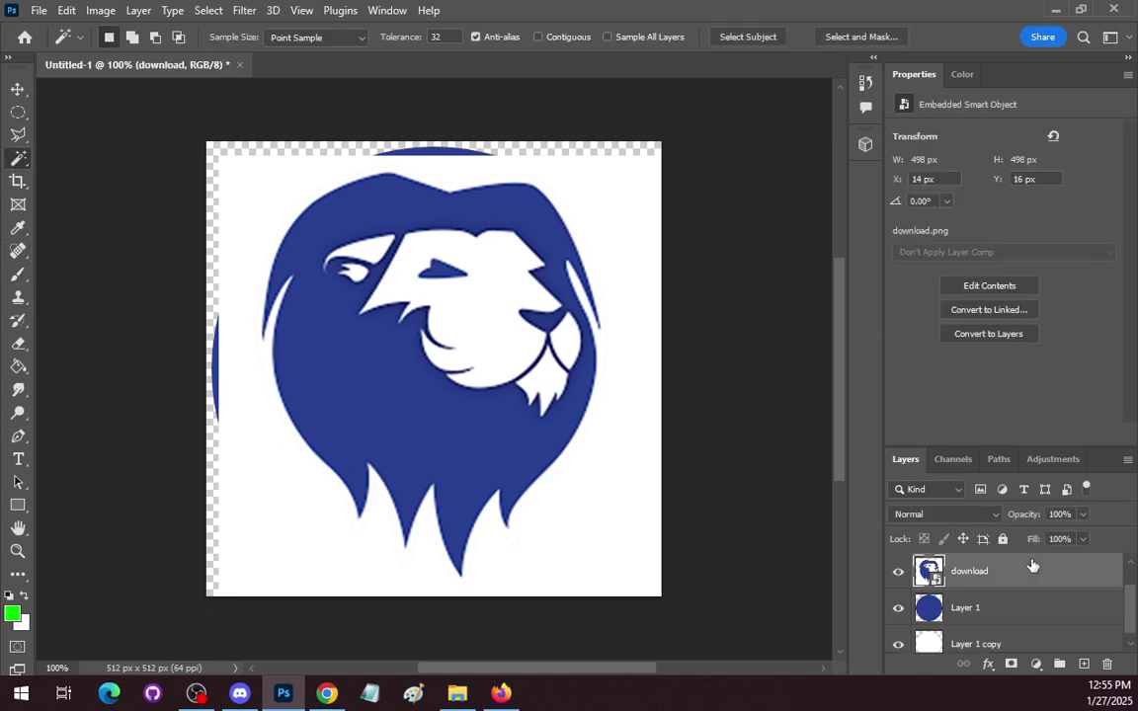
click(408, 413)
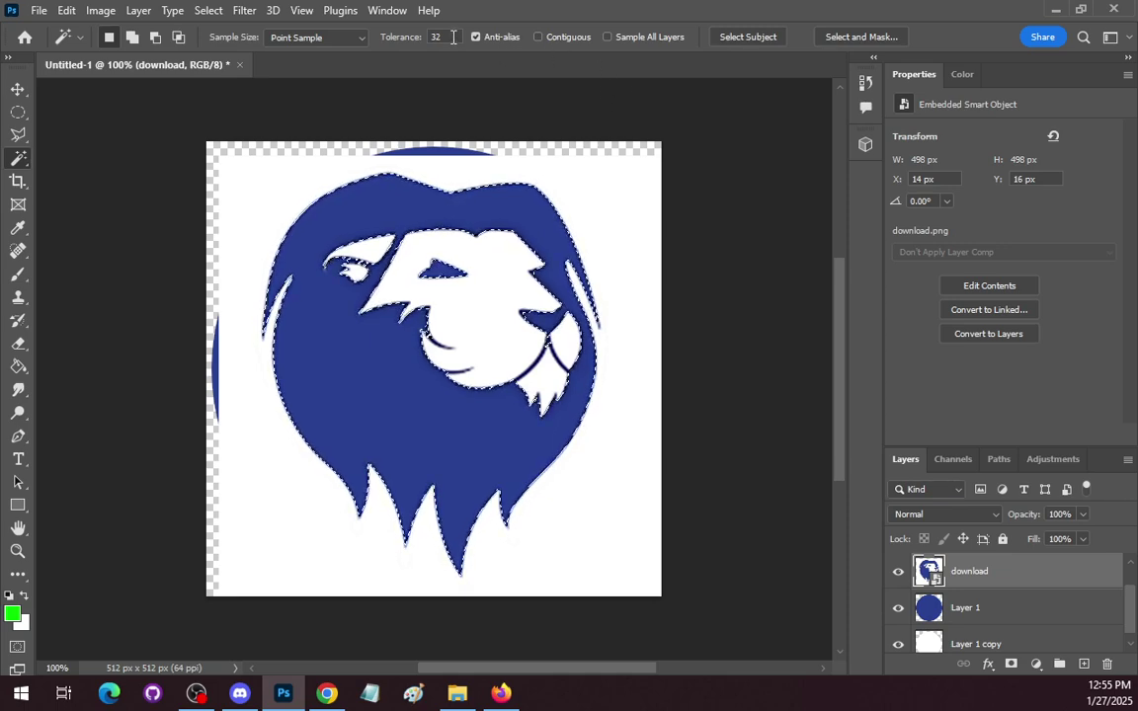
Set the Magic Wand tolerance to 2, try to reselect the blue mane, and undo the selection change
drag(452, 37, 345, 39)
text(2)
drag(453, 436, 456, 432)
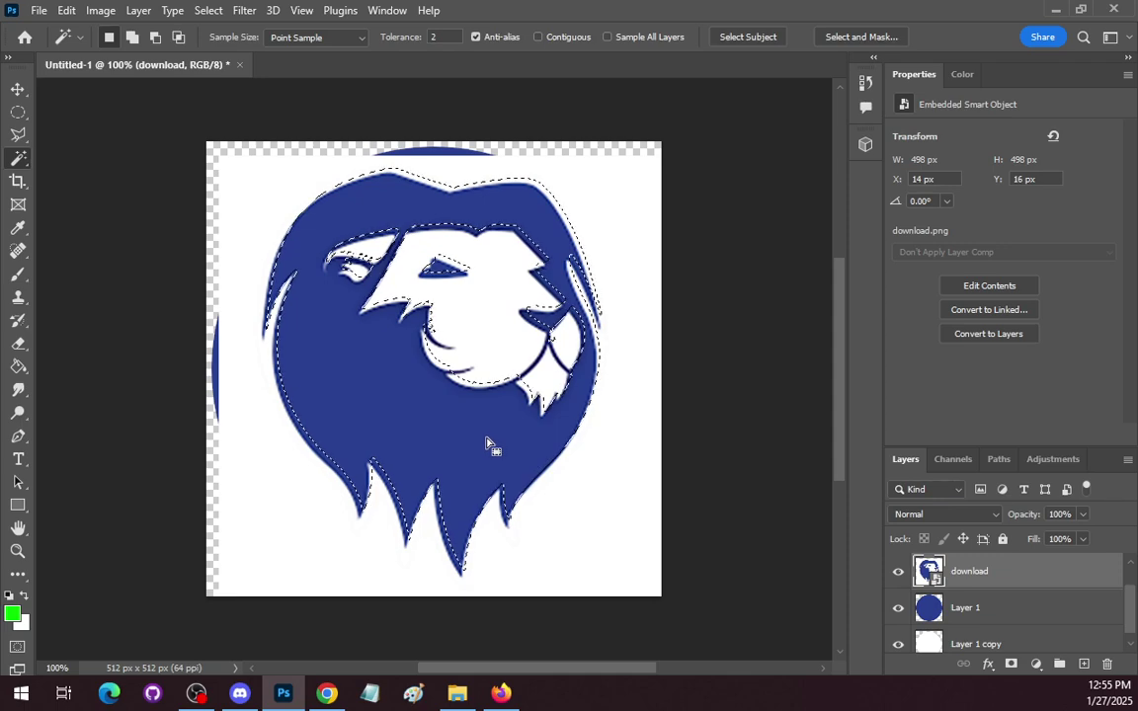
key(ctrl+z)
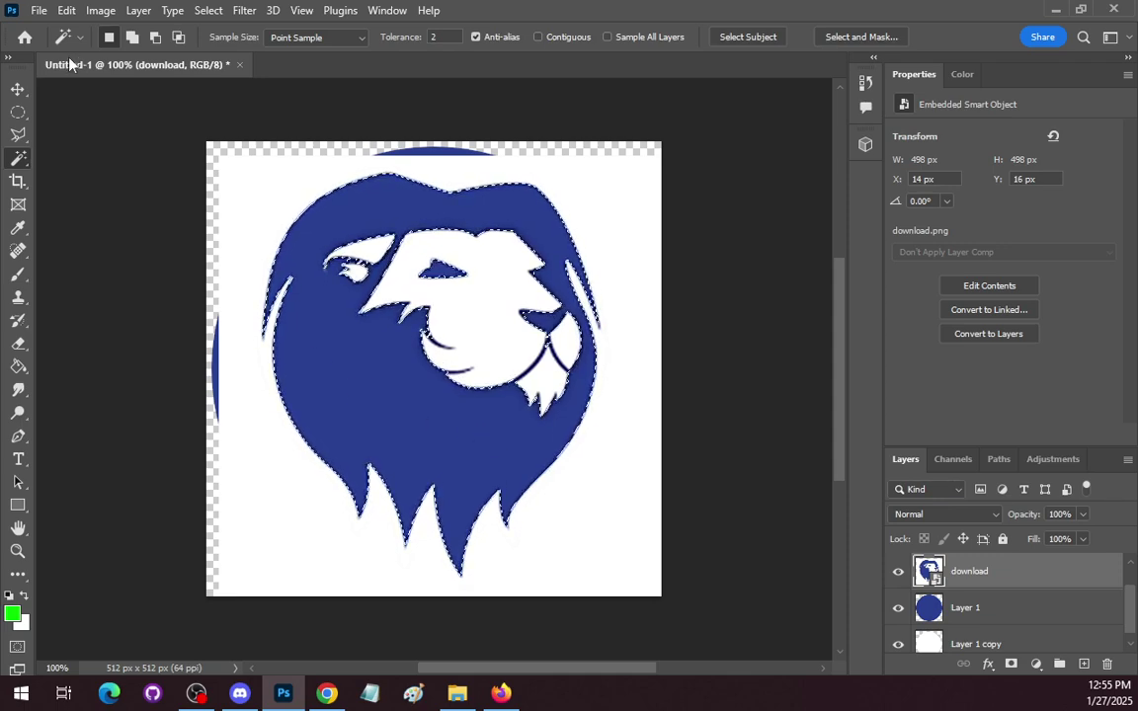
Switch the marquee tool to Rectangular Marquee and activate the Polygonal Lasso tool
right_click(22, 116)
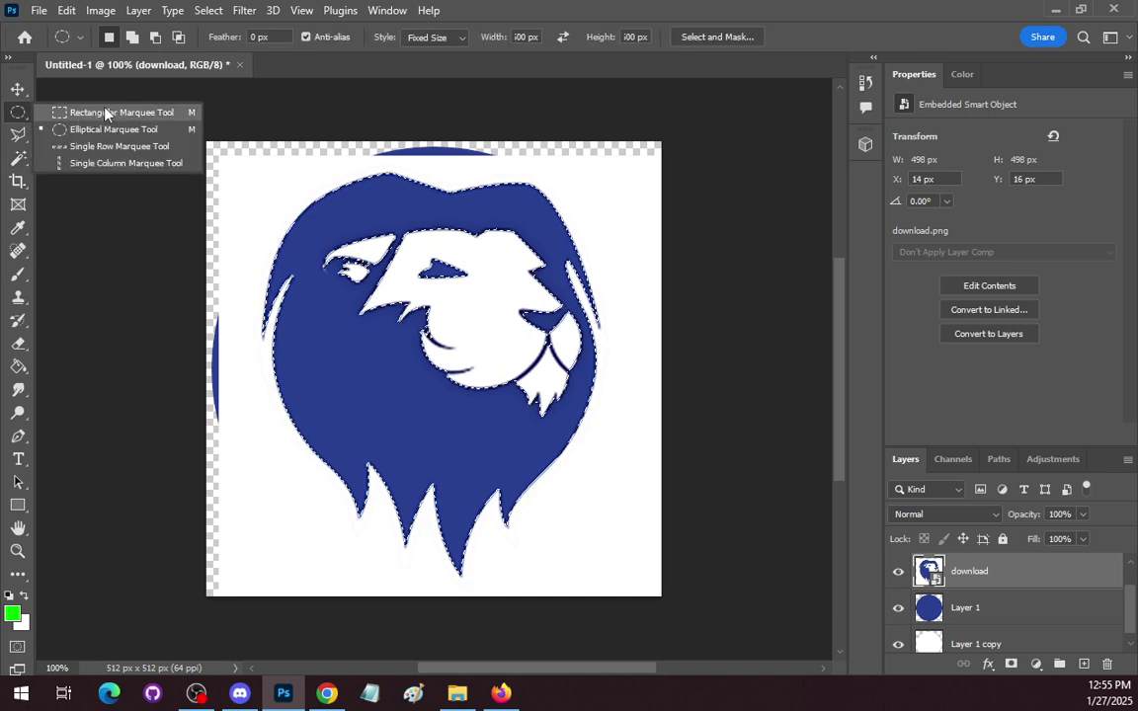
click(105, 113)
right_click(18, 136)
click(99, 152)
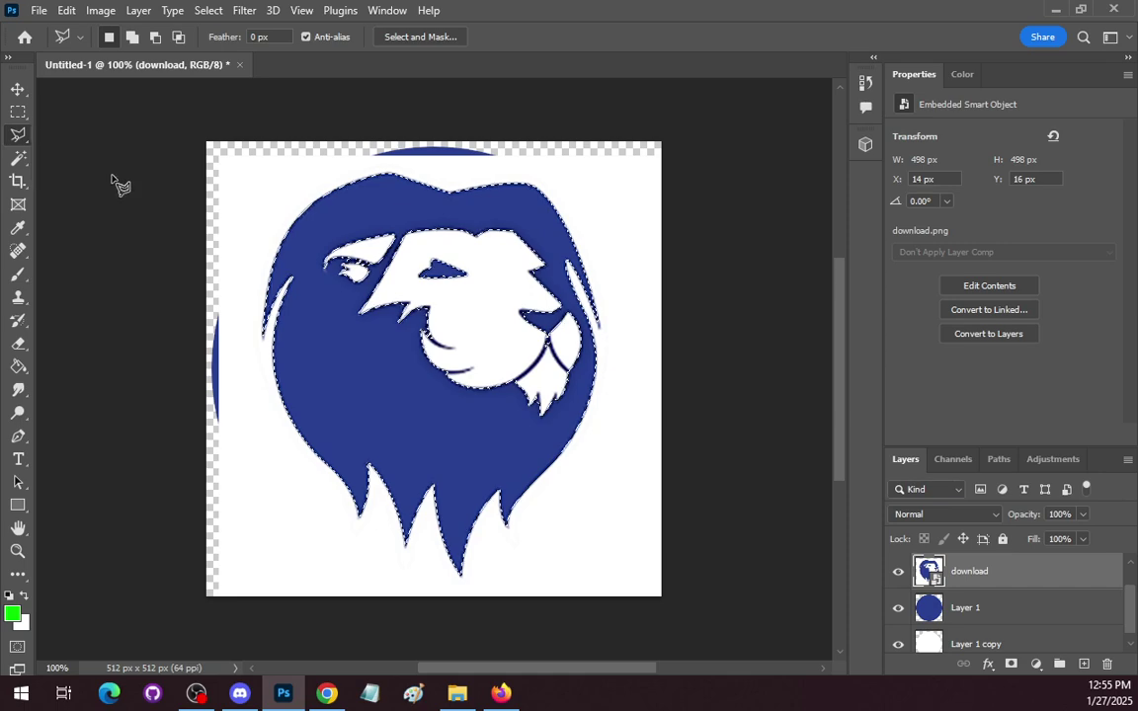
Outline the lion's upper curved cheek line with the Polygonal Lasso and add it to the current selection
drag(61, 669, 2, 678)
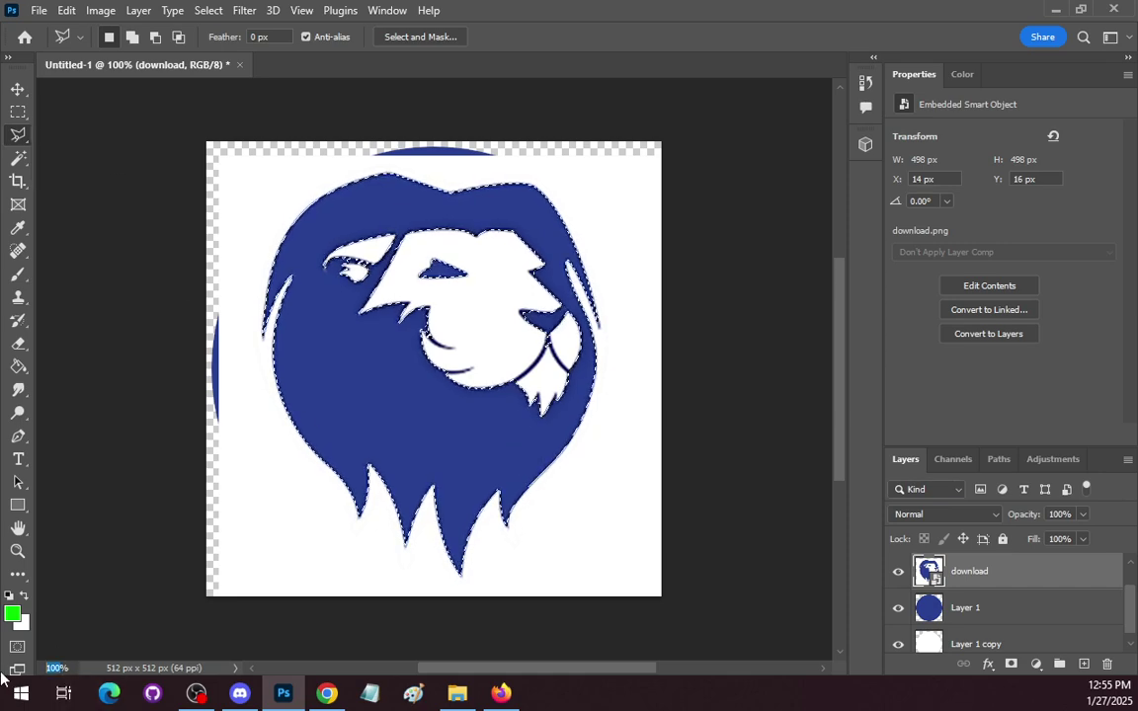
text(400)
key(Return)
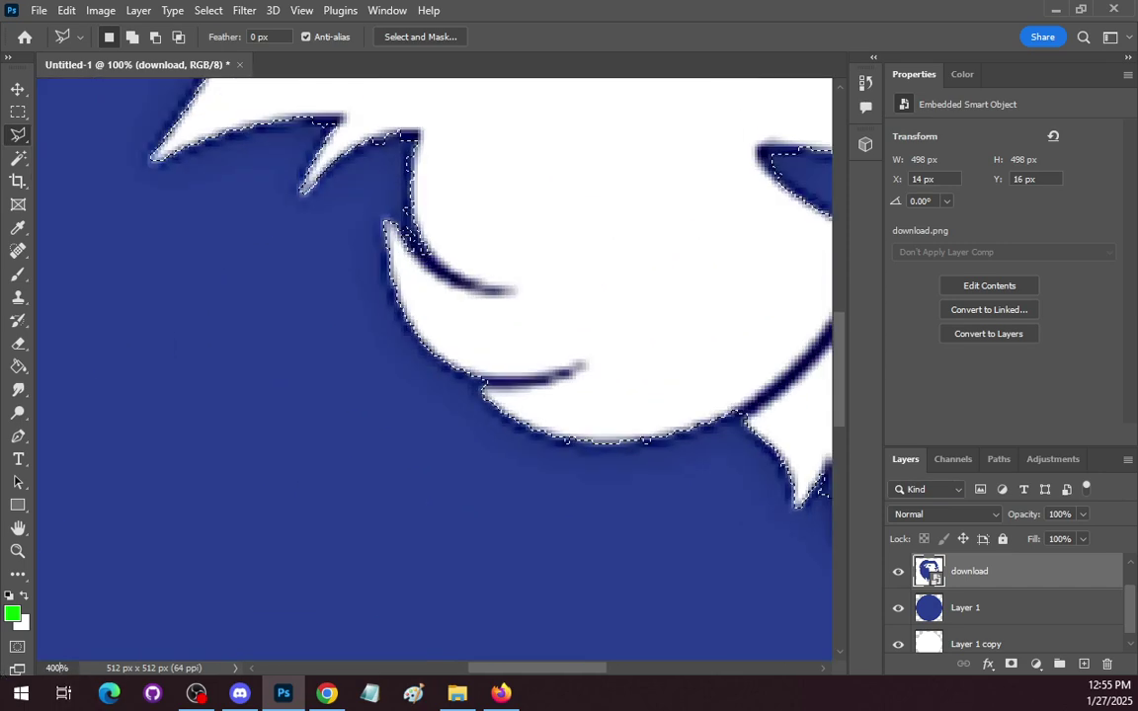
shift+click(425, 240)
click(450, 262)
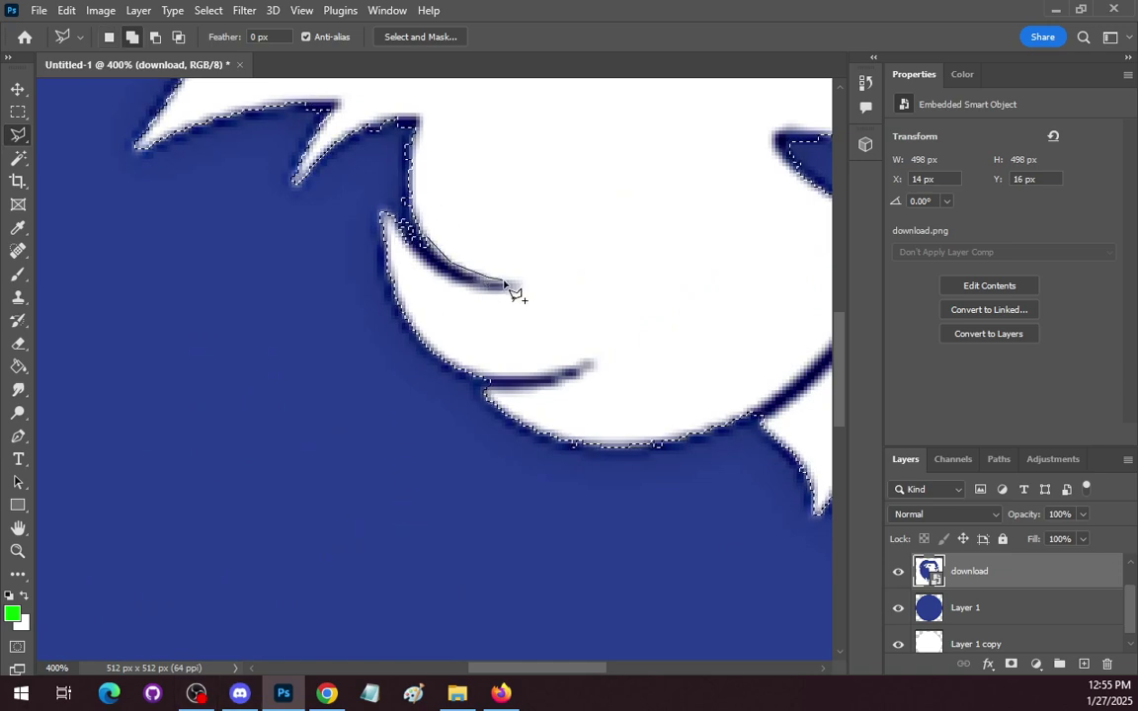
click(505, 282)
click(517, 283)
click(523, 289)
click(505, 292)
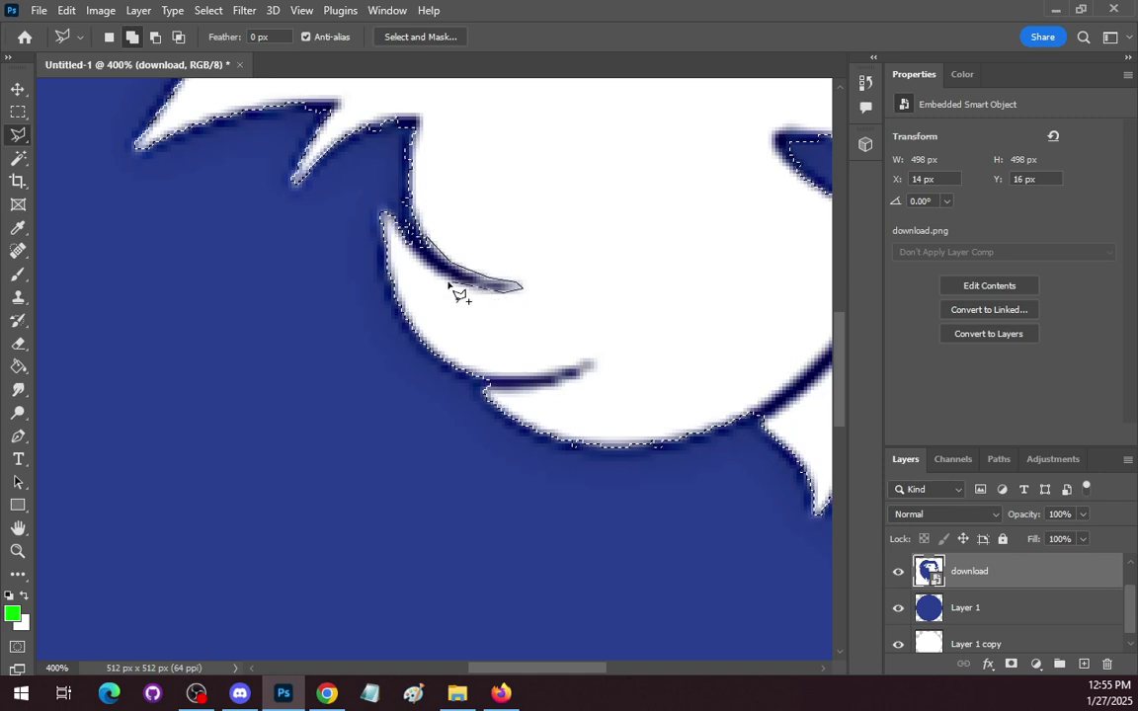
click(442, 278)
click(402, 231)
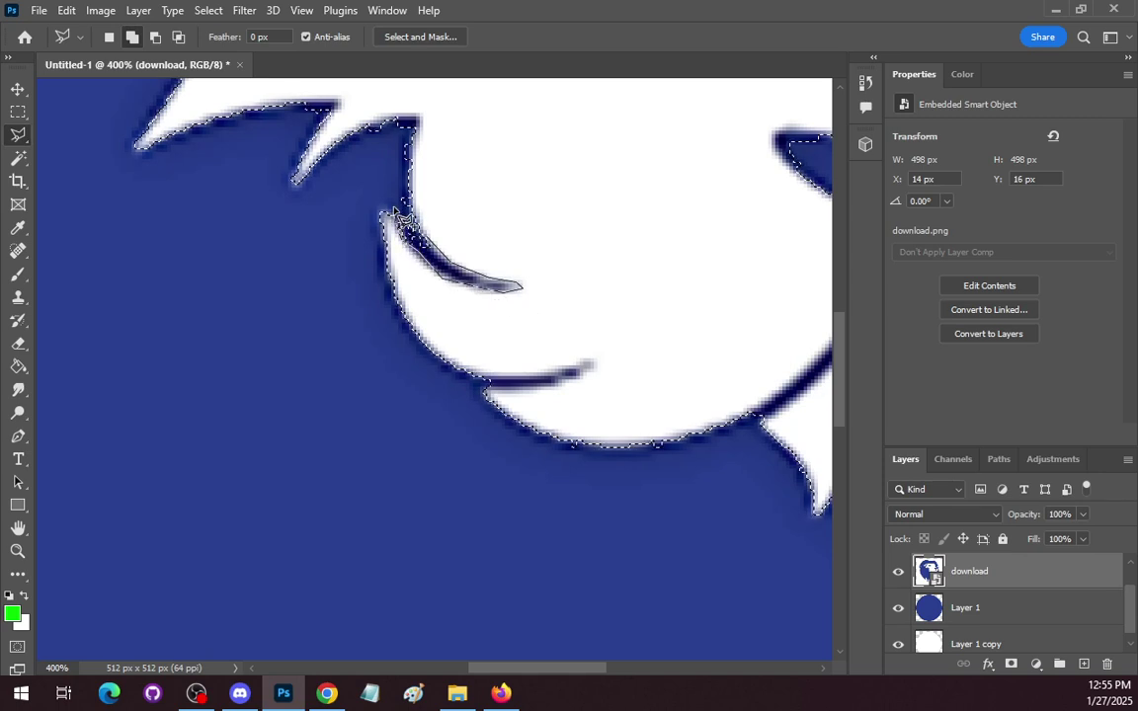
click(395, 215)
click(424, 238)
Add the lower, shorter cheek line to the selection with a polygonal outline around it
shift+click(478, 390)
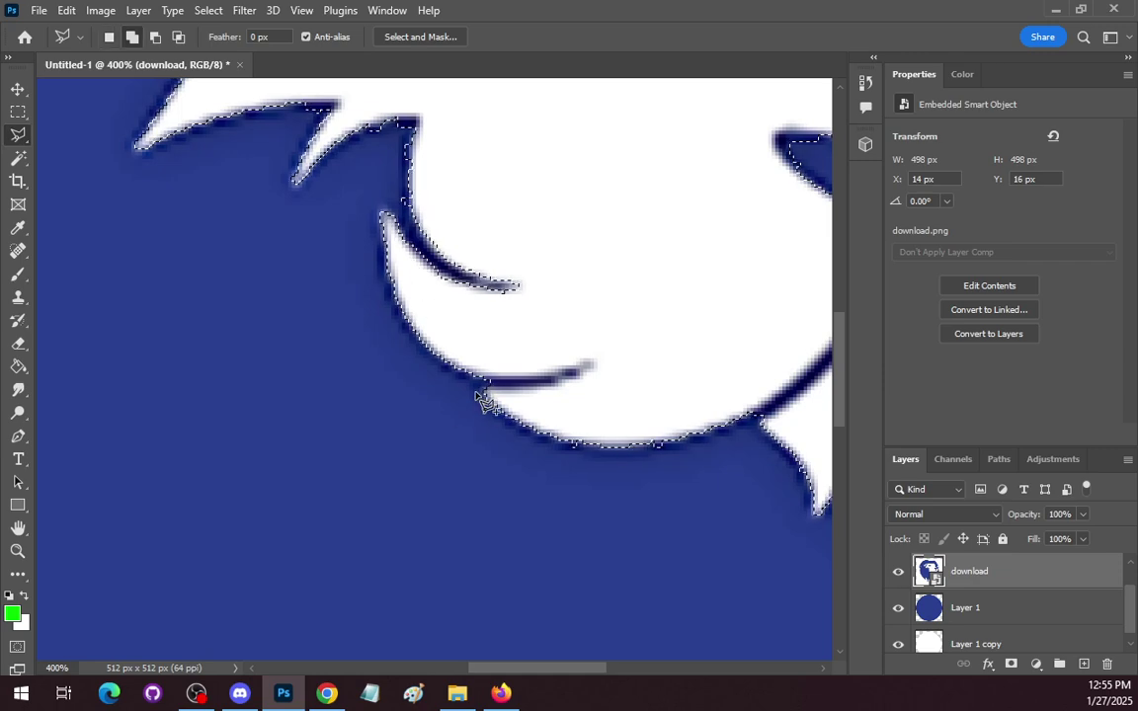
click(592, 367)
click(590, 362)
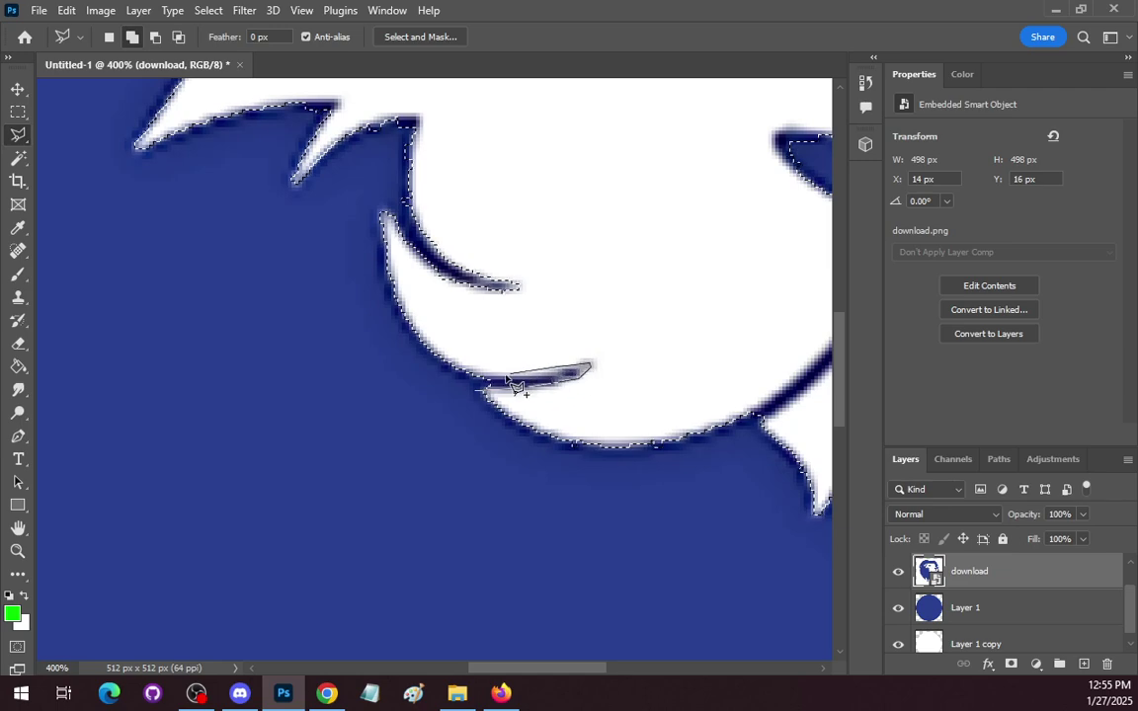
click(478, 390)
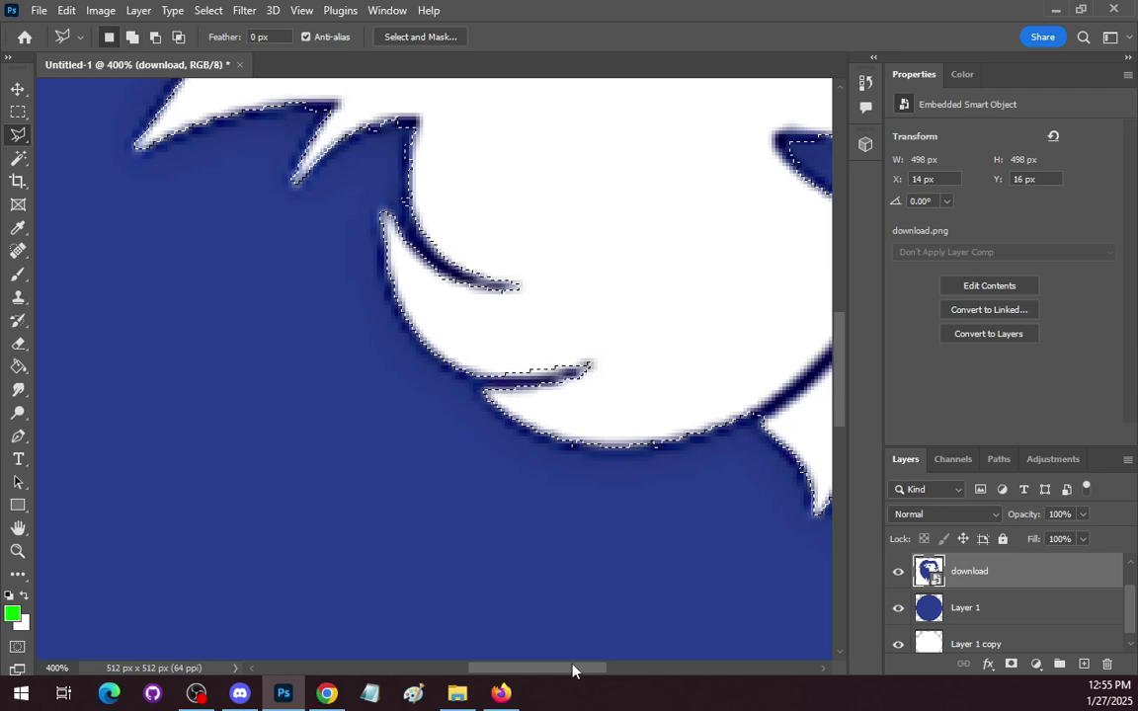
Add the long curved mouth line, running from the chin tuft up to below the nose, to the selection
drag(572, 669, 632, 674)
shift+click(419, 420)
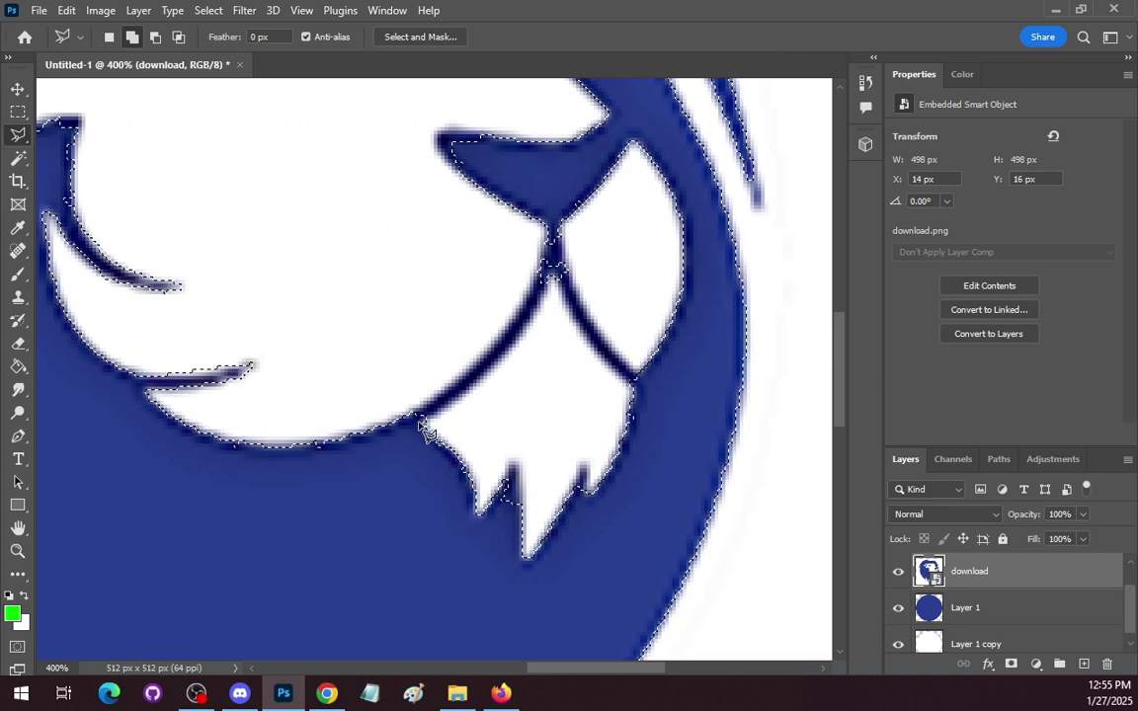
click(469, 390)
click(495, 371)
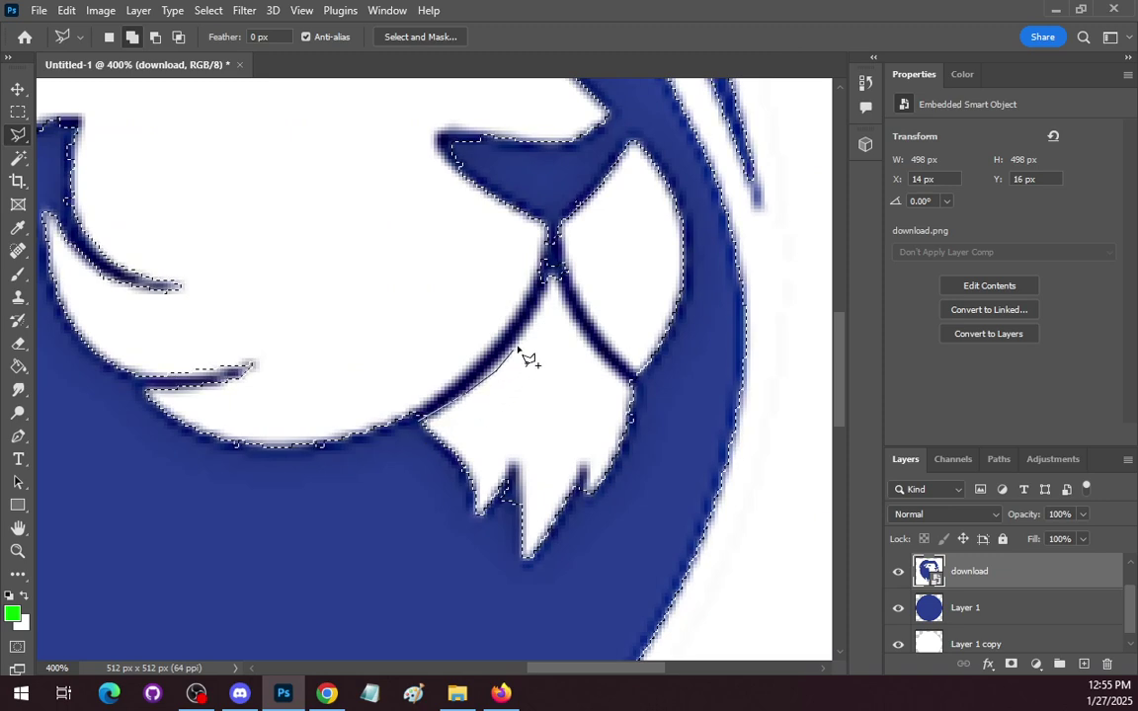
click(535, 314)
click(551, 282)
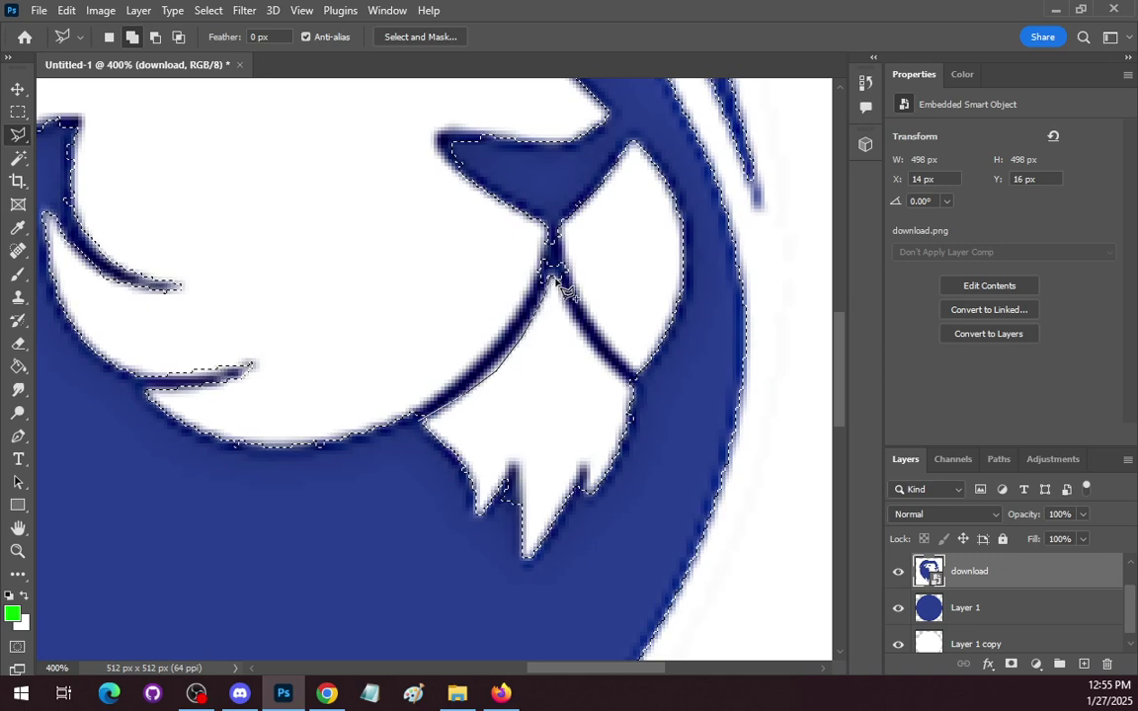
click(538, 277)
click(506, 330)
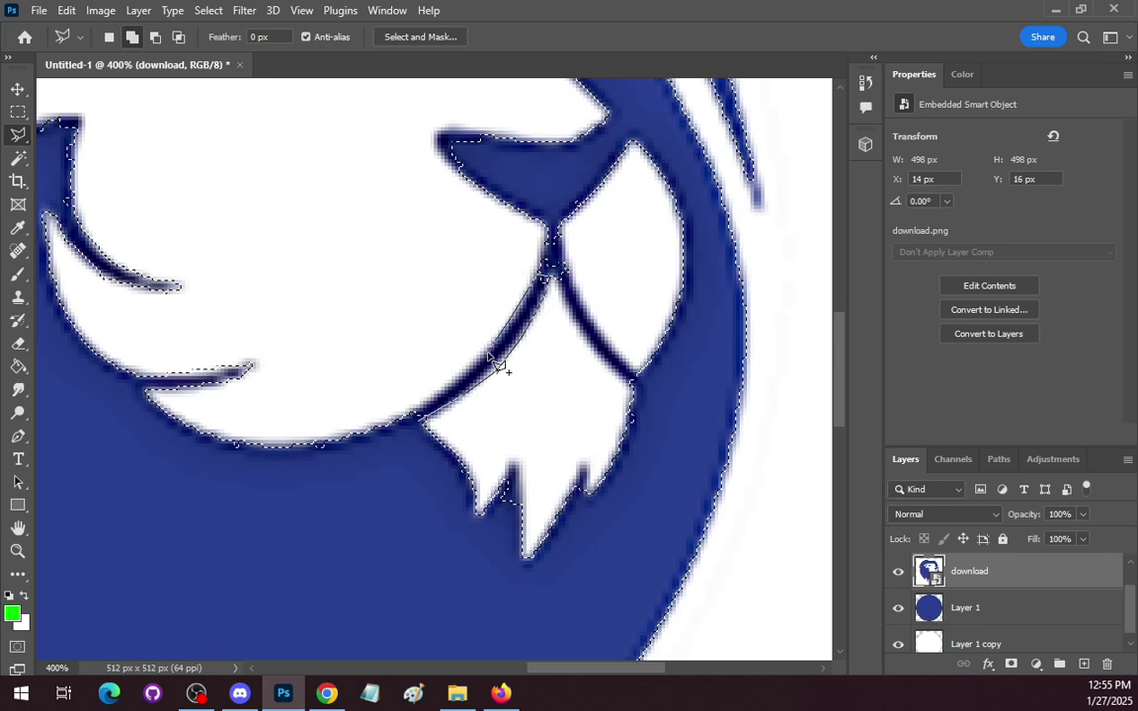
click(458, 382)
click(433, 403)
click(420, 420)
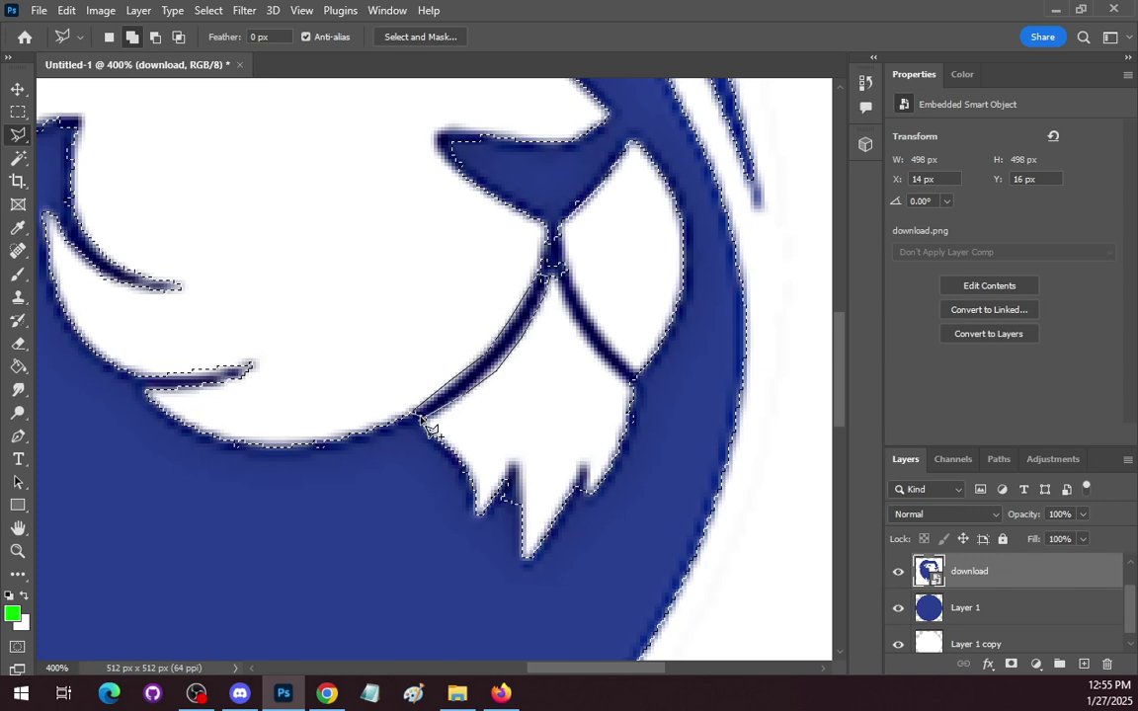
Add the mouth line's right-hand branch and the short vertical line under the nose to the selection
click(638, 391)
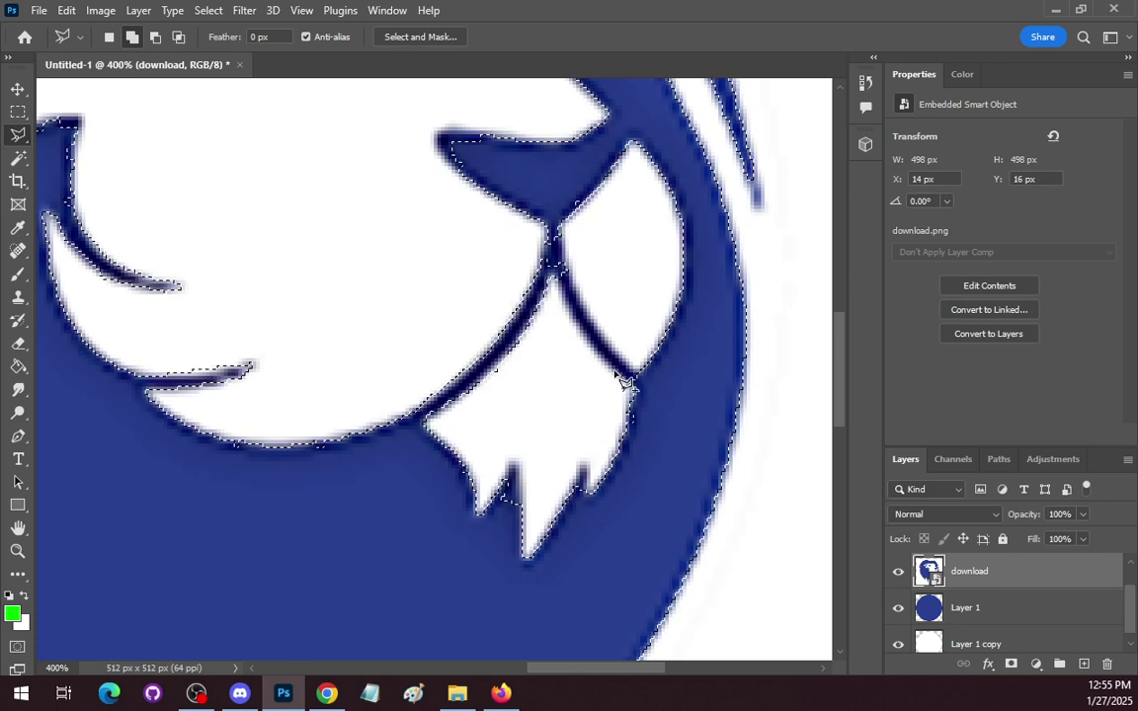
click(552, 265)
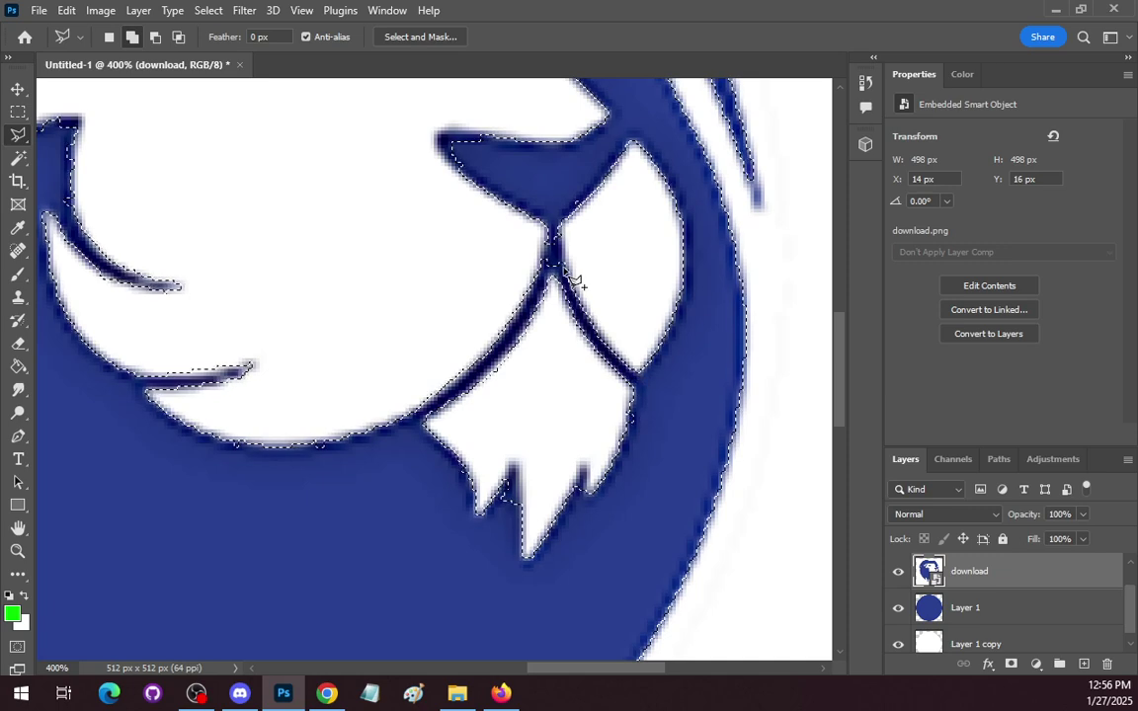
click(561, 227)
click(546, 225)
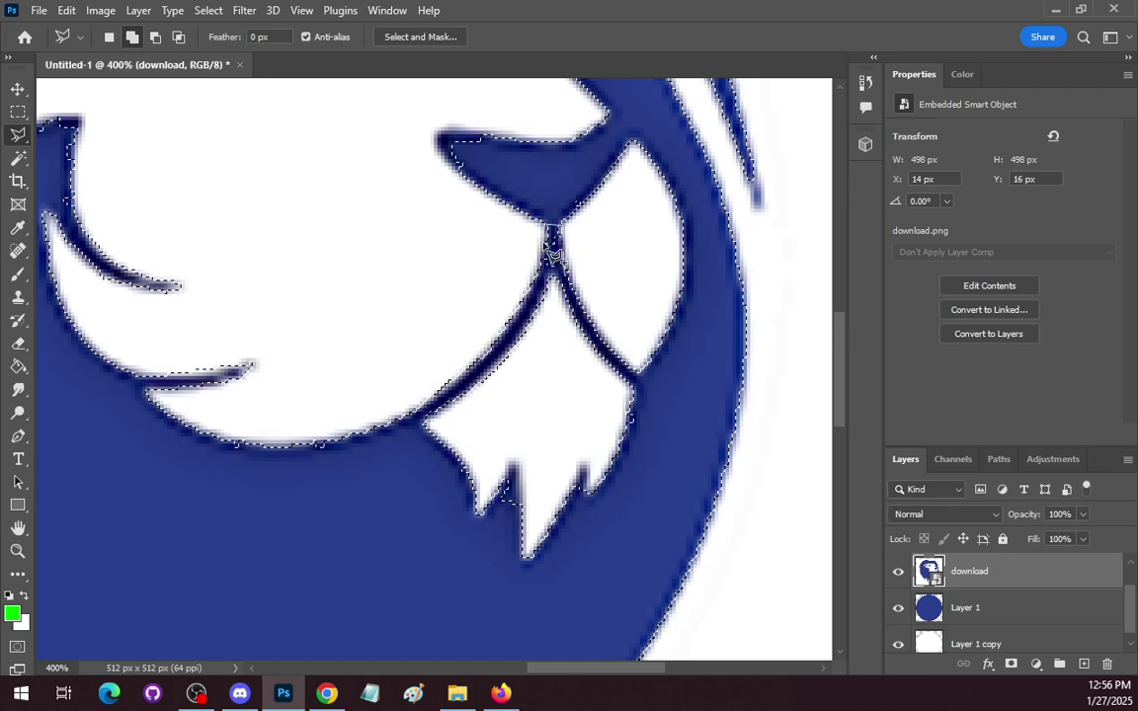
click(549, 274)
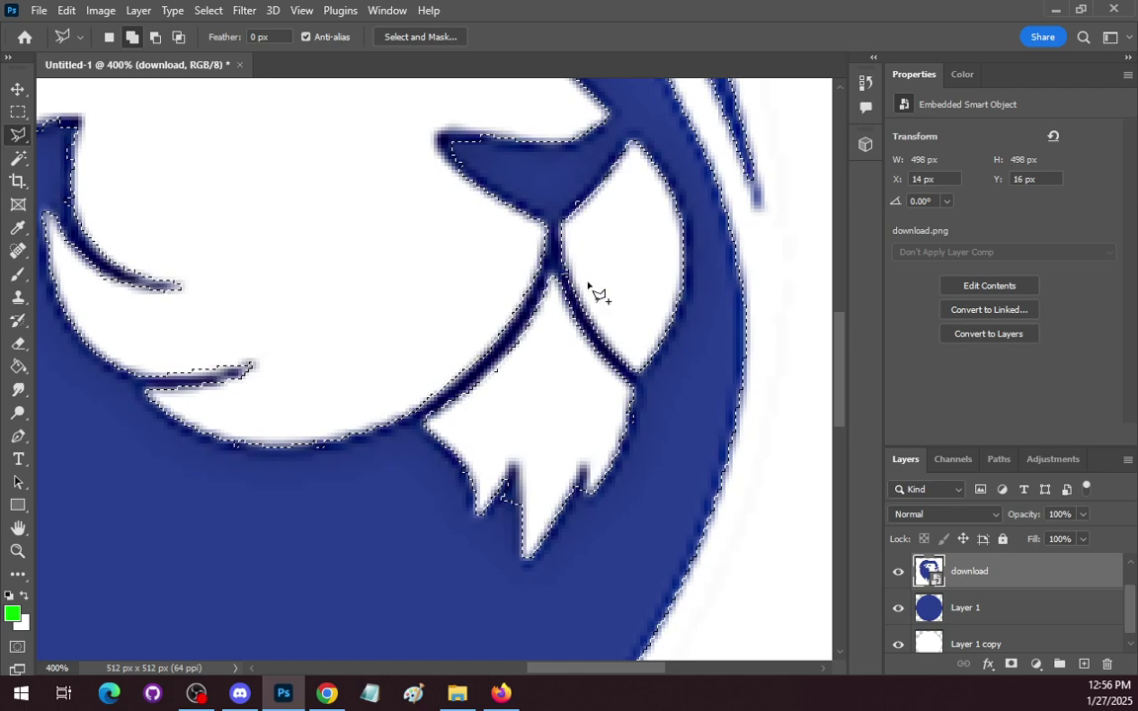
click(561, 275)
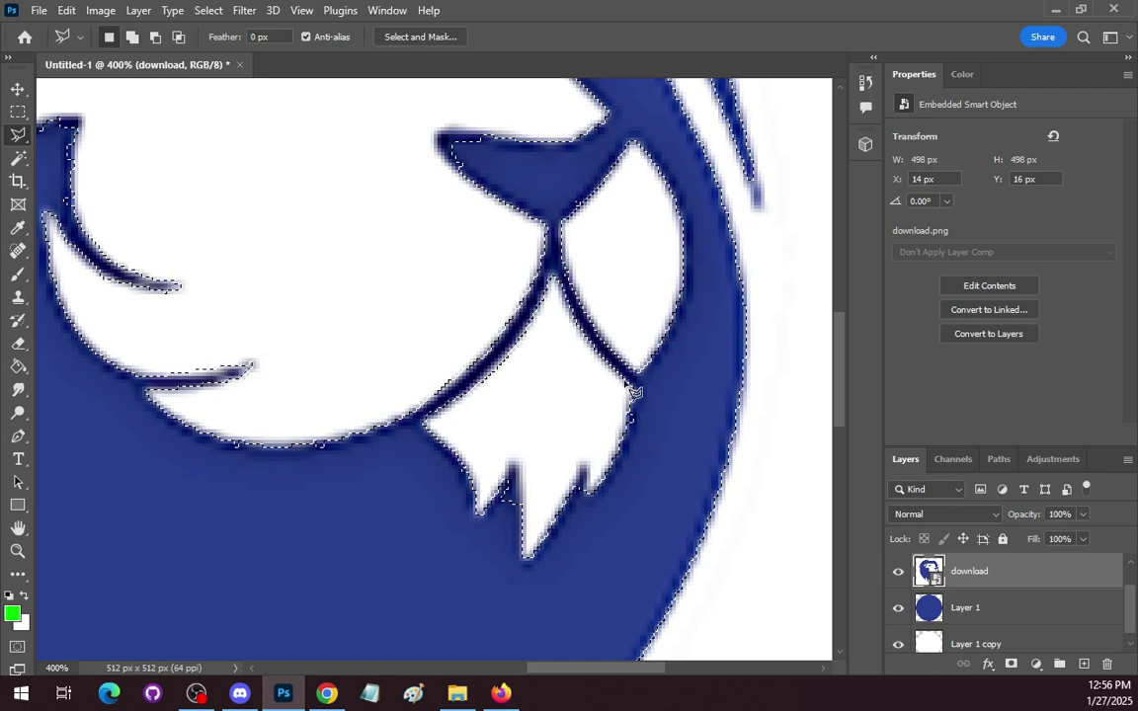
scroll(640, 386, up, 3)
scroll(640, 386, up, 5)
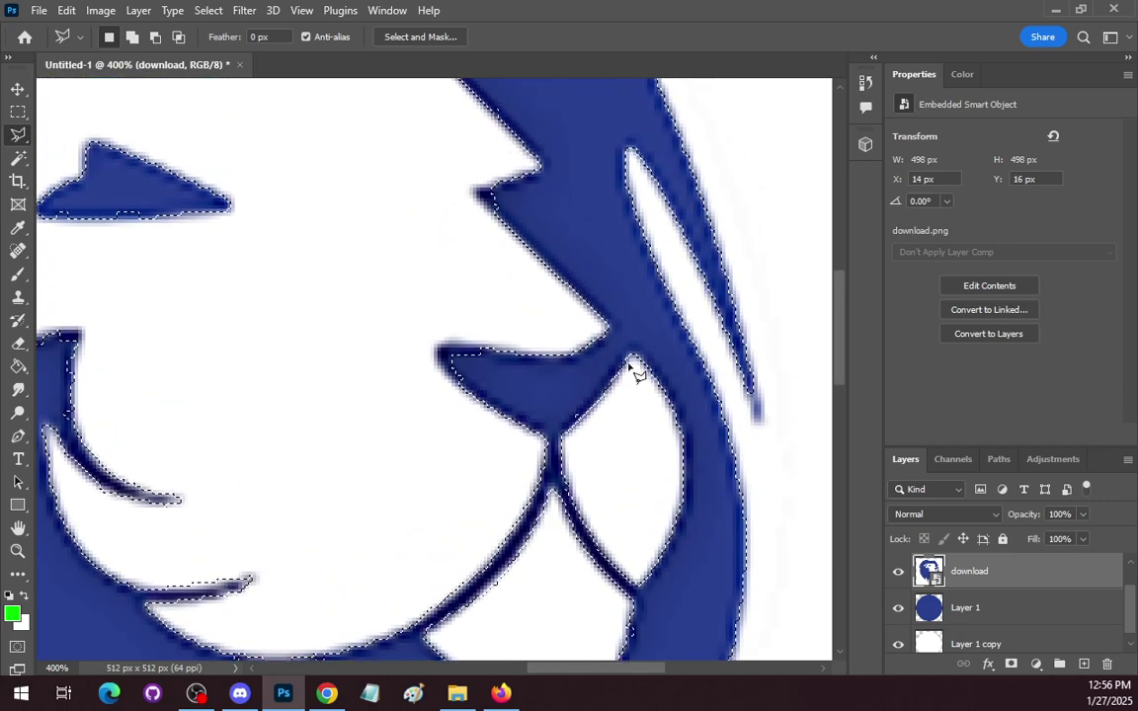
Add the unselected gaps in the dark strip between the ear's two white areas to the selection with polygonal outlines
drag(644, 671, 532, 679)
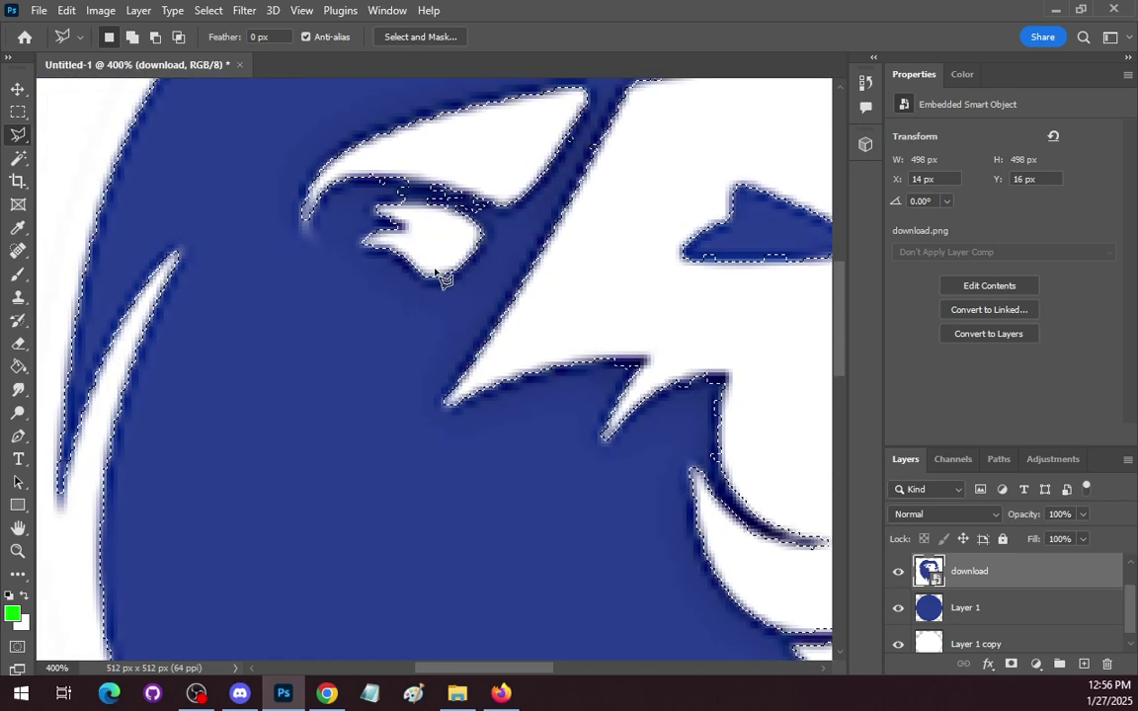
scroll(435, 272, up, 1)
shift+click(392, 244)
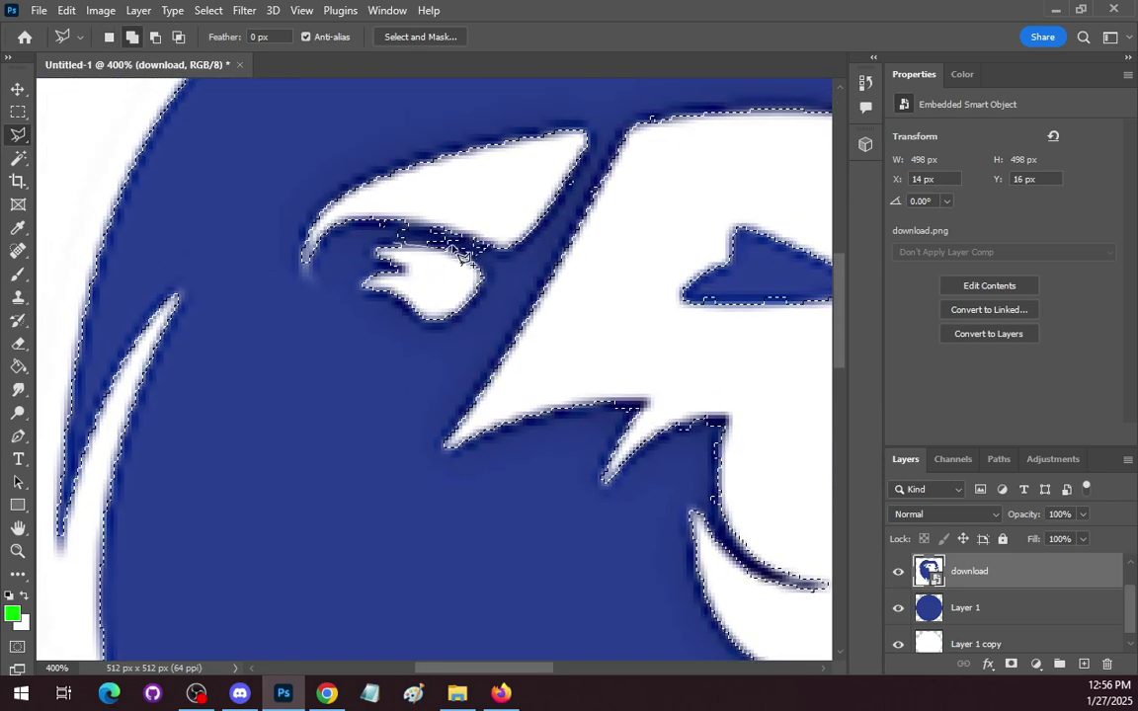
click(461, 247)
click(399, 228)
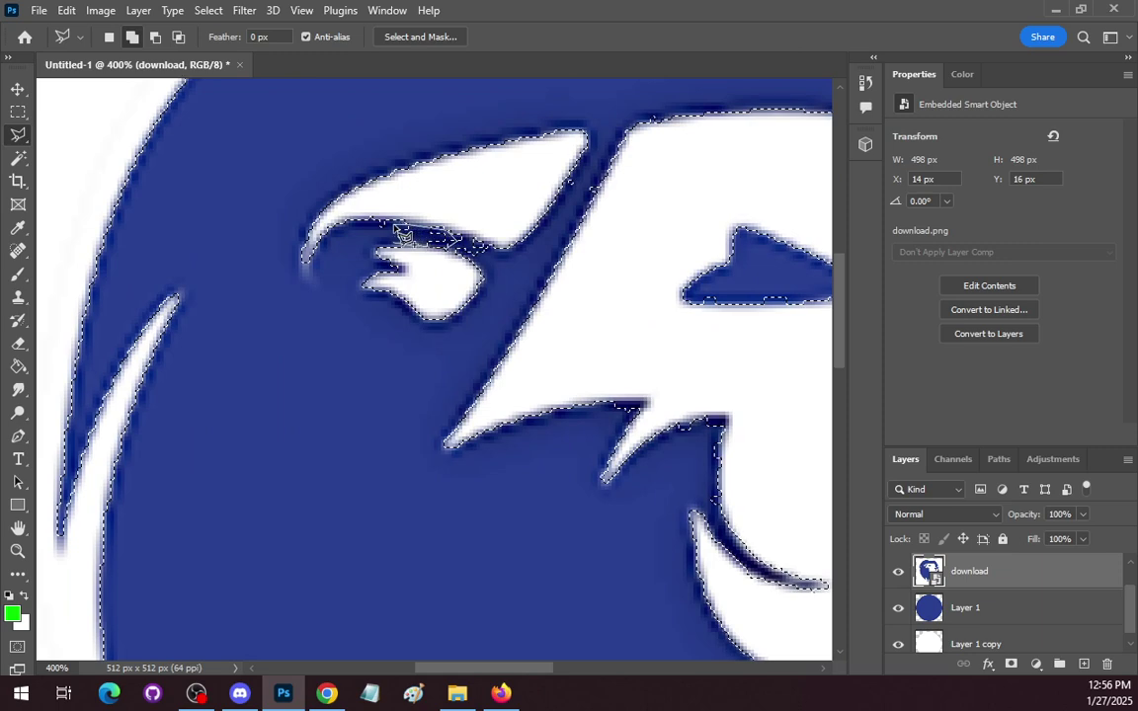
click(394, 244)
click(444, 244)
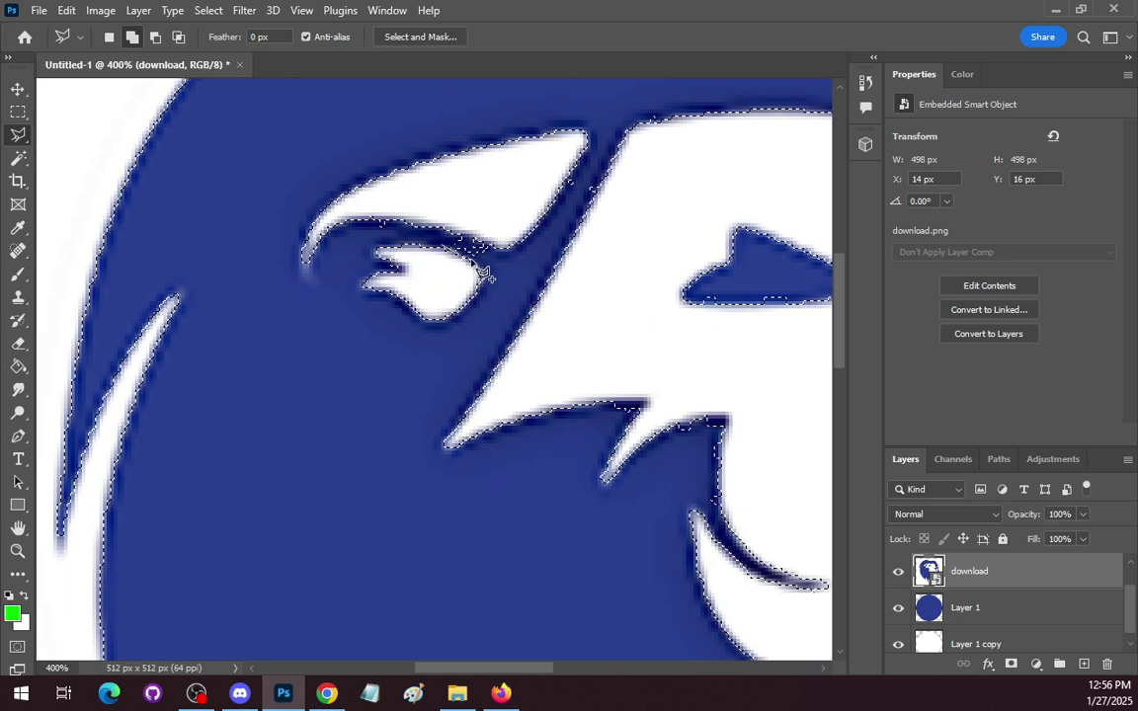
click(491, 264)
click(496, 248)
click(451, 236)
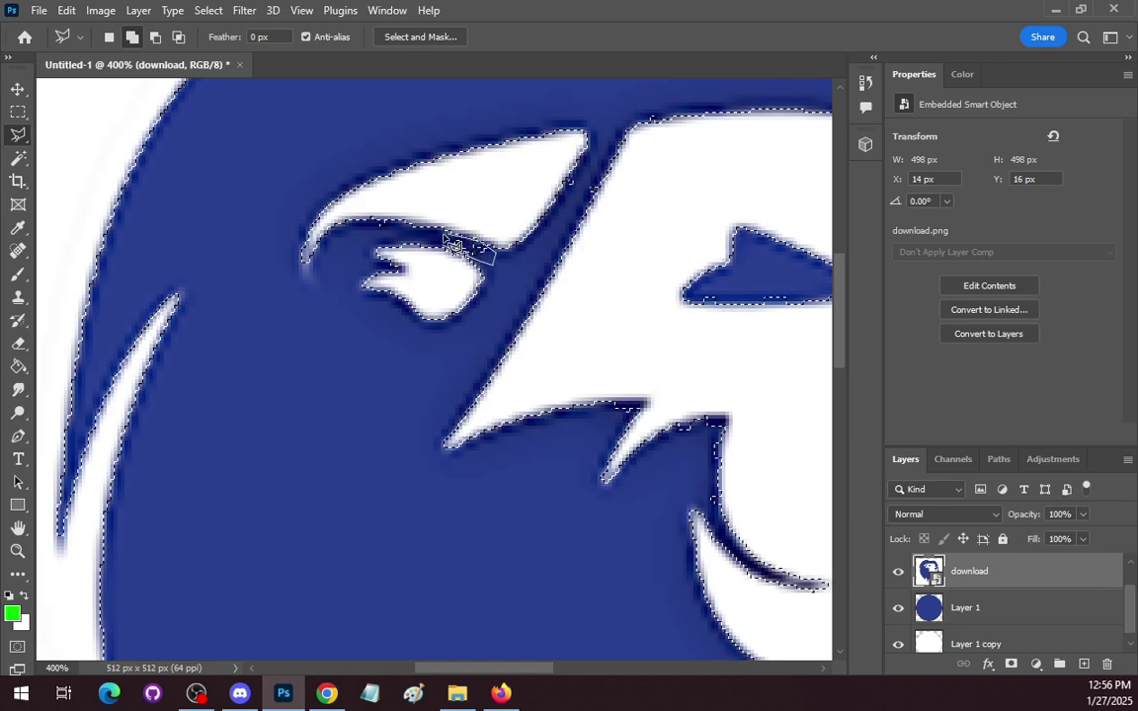
click(444, 244)
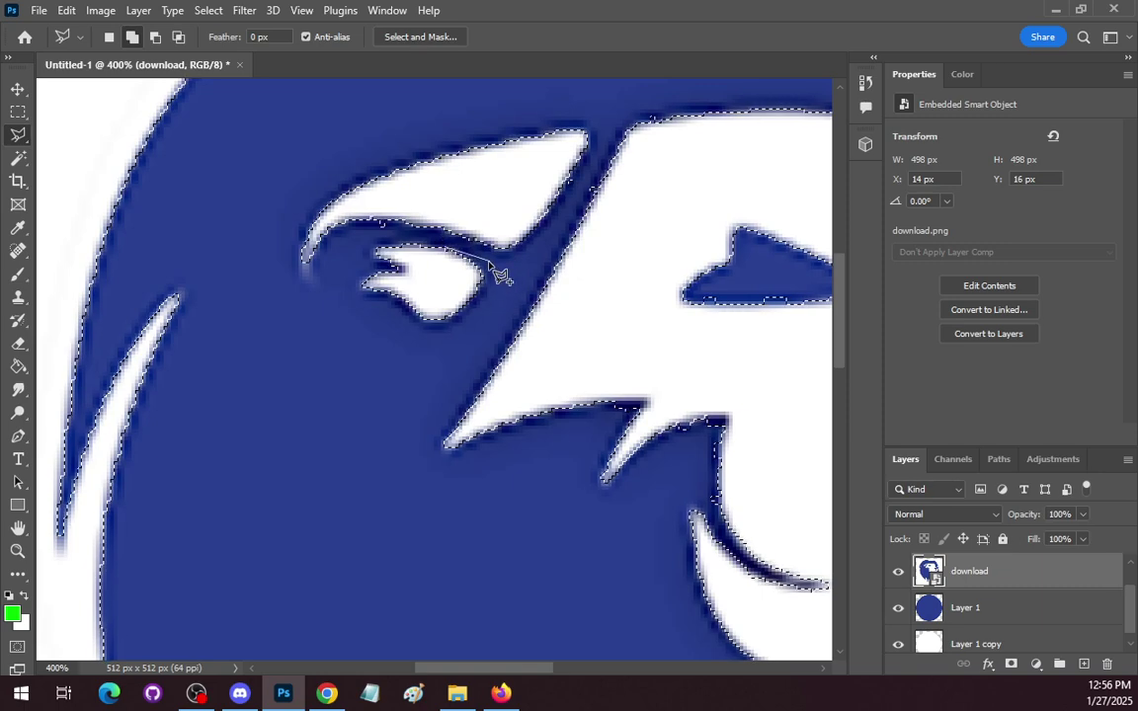
Add the missing tip of the jagged blue point between the forehead and the nose to the selection
scroll(512, 277, up, 2)
scroll(512, 281, up, 7)
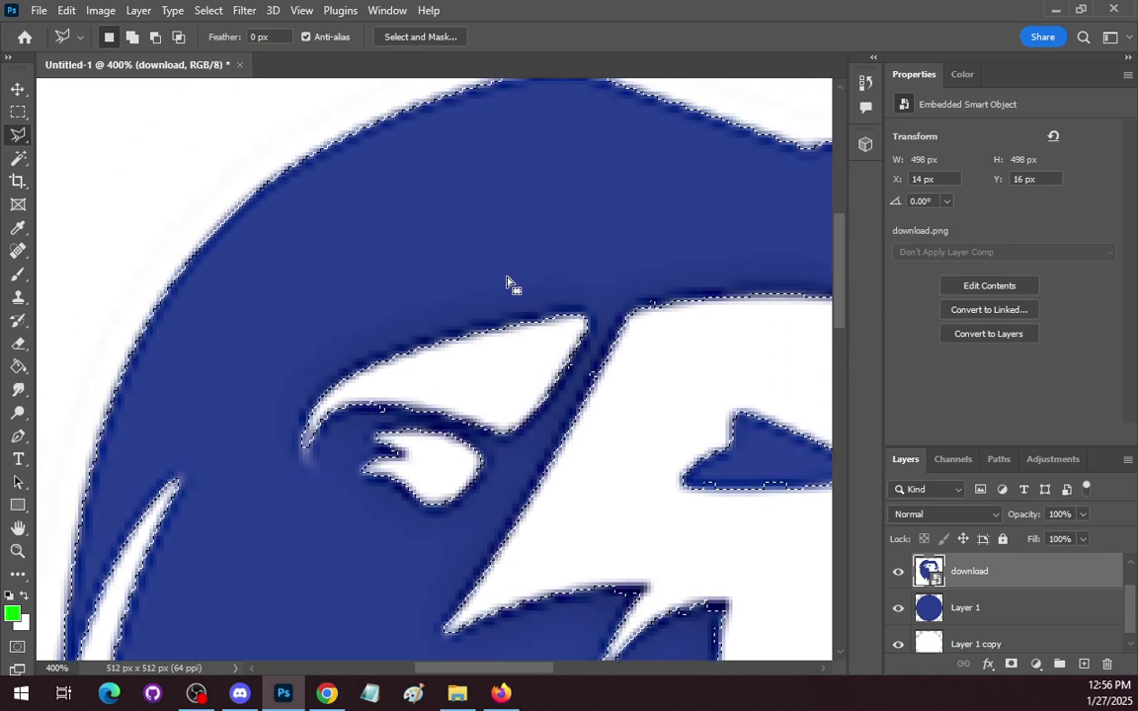
drag(509, 668, 637, 669)
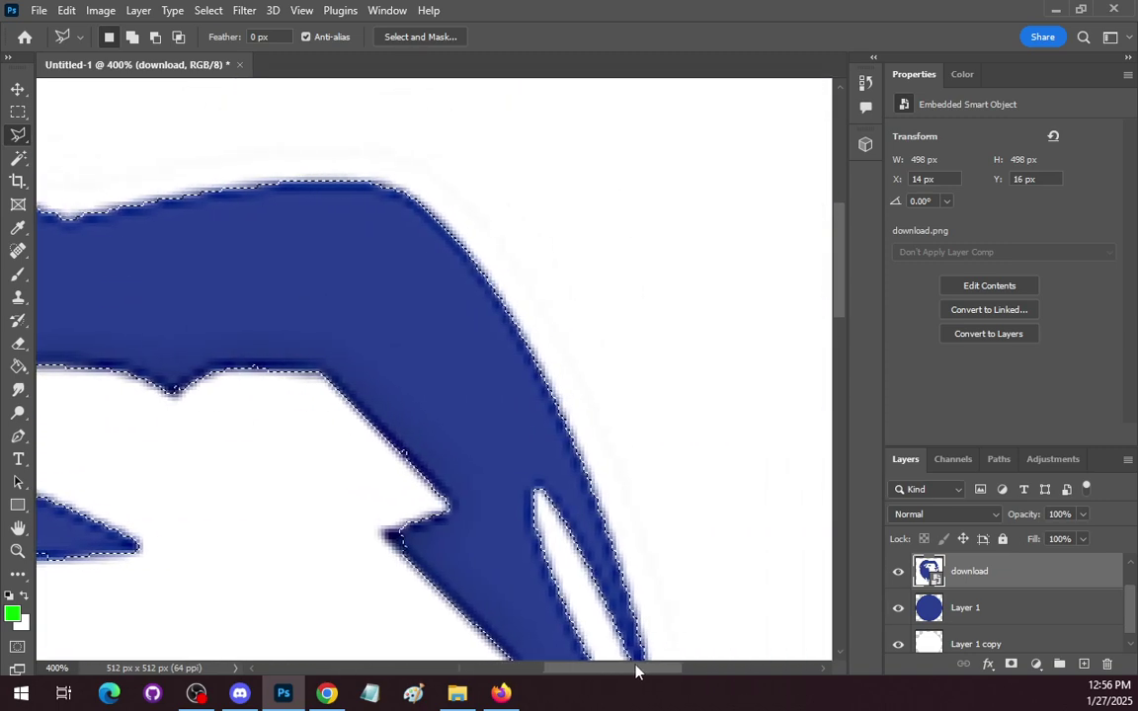
scroll(622, 543, down, 3)
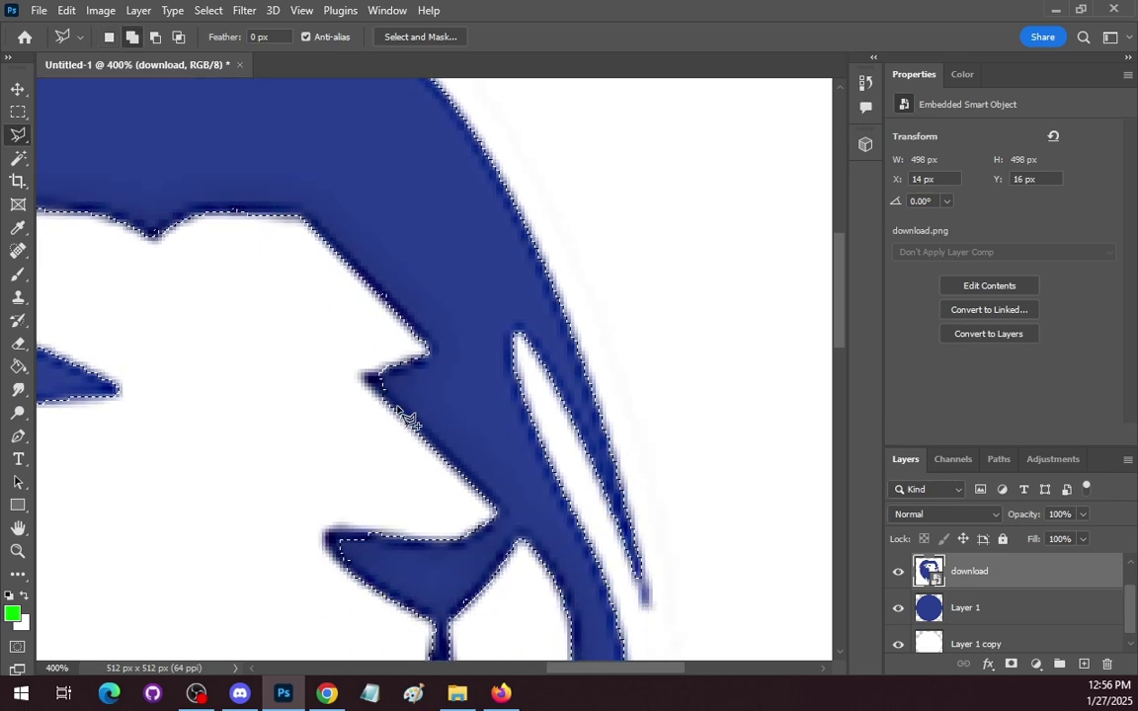
click(364, 376)
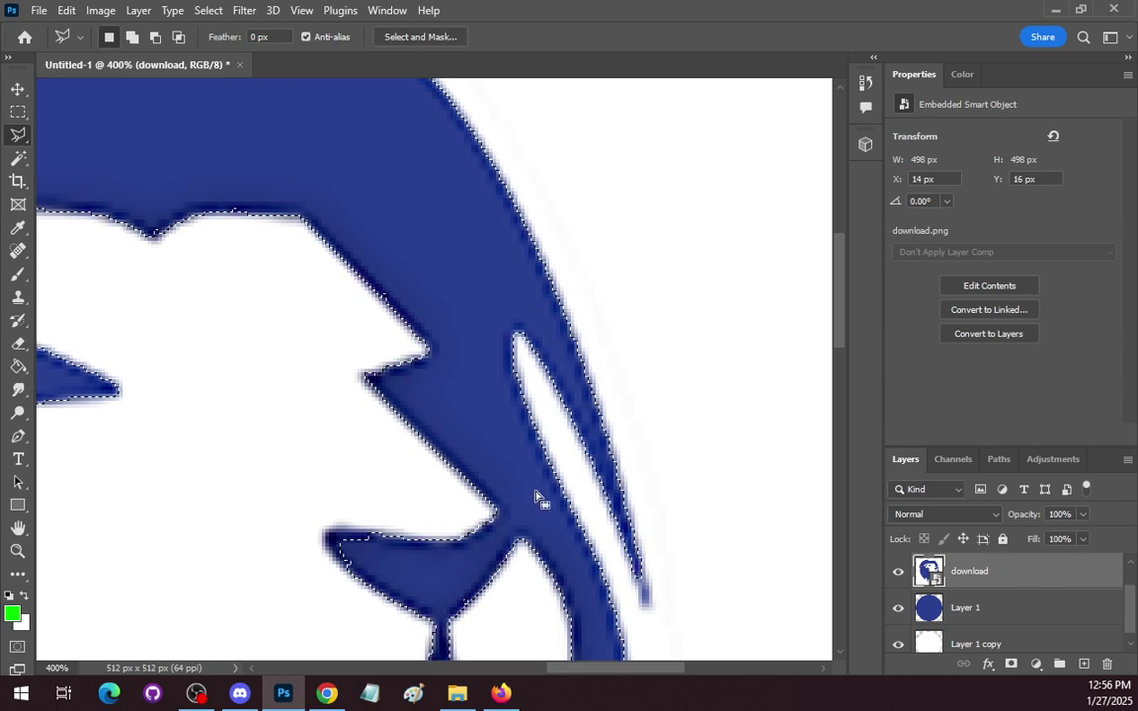
Add the nose's pointed left tip and its upper edge to the selection with a polygonal outline
scroll(538, 494, down, 3)
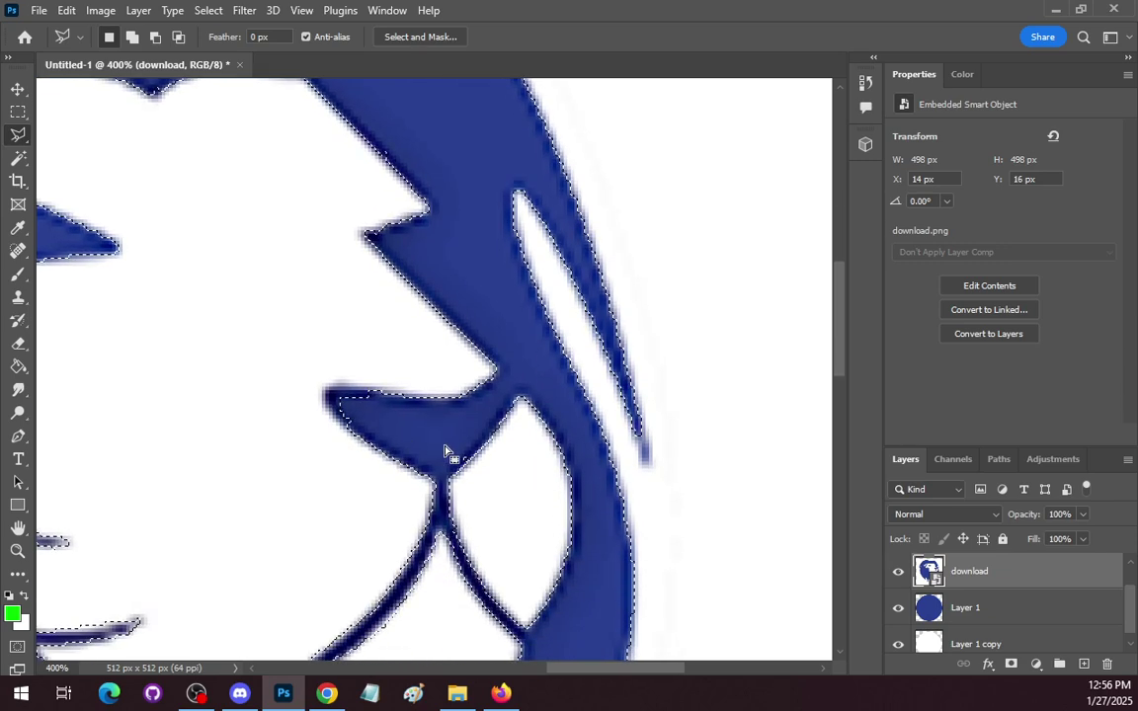
scroll(447, 451, down, 1)
click(349, 352)
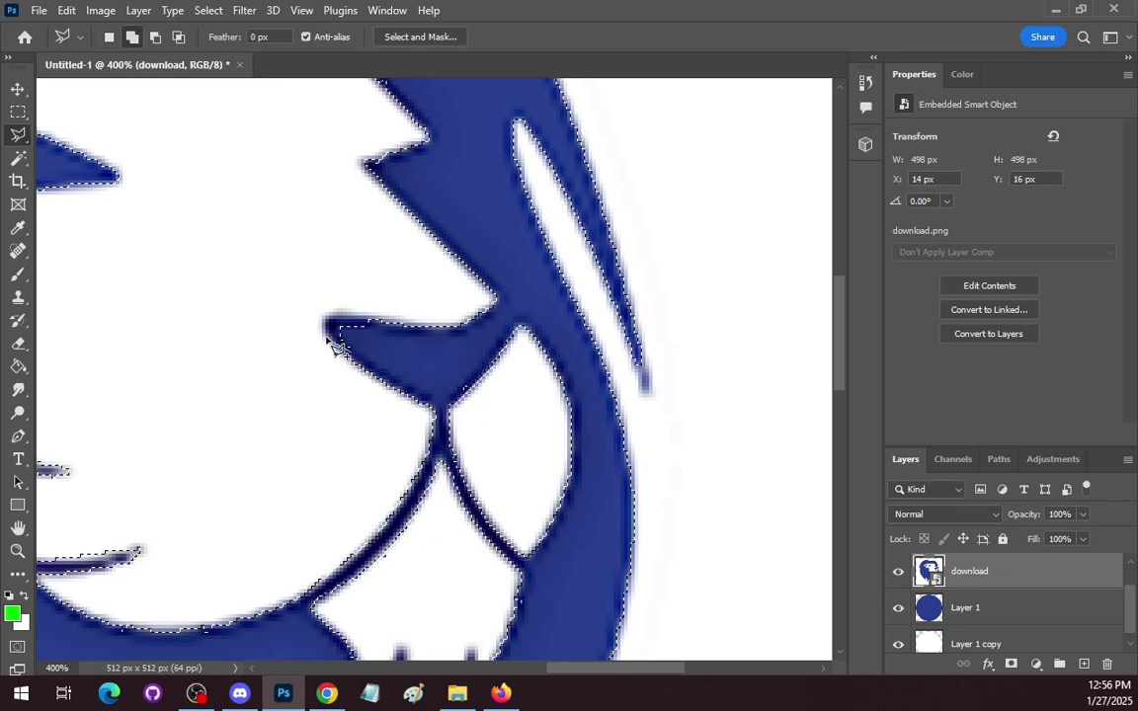
click(327, 334)
click(327, 316)
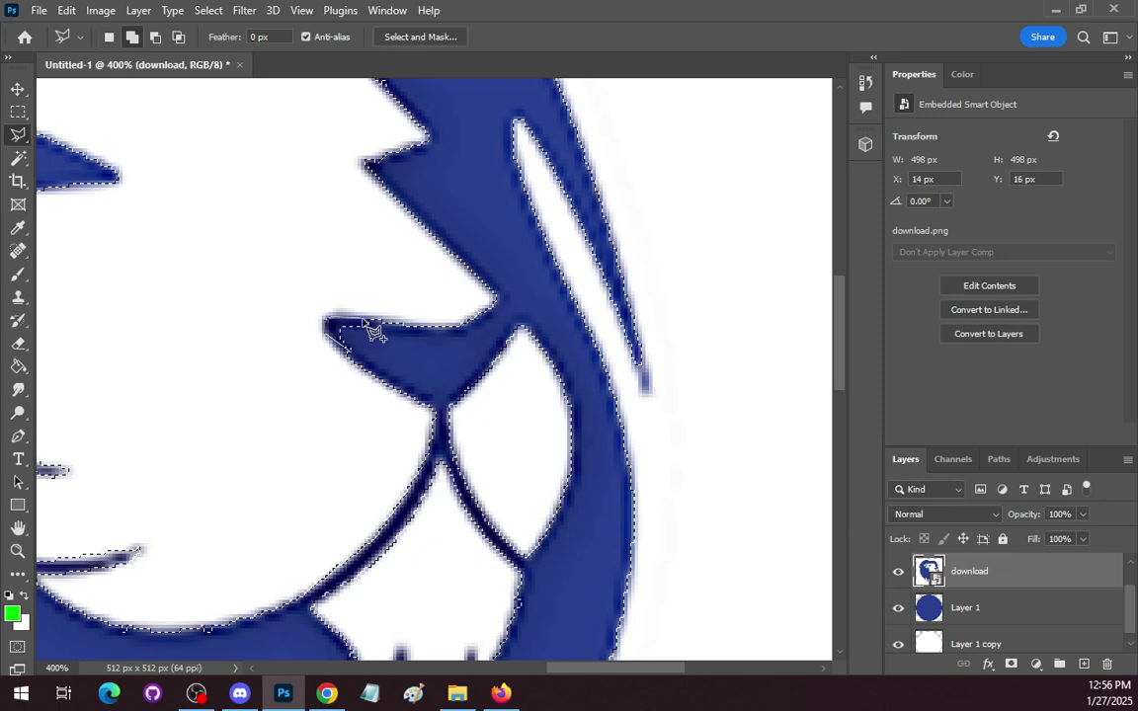
double_click(374, 323)
Add the left blue spike cutting into the white chin tuft to the selection
scroll(453, 376, down, 5)
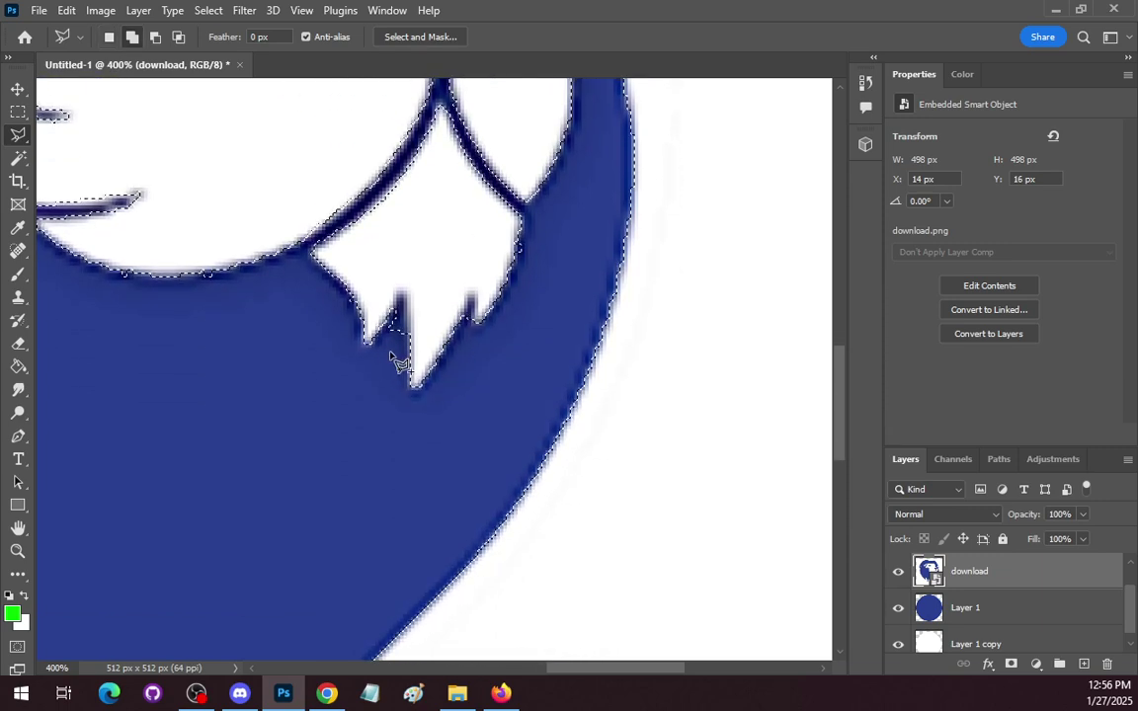
shift+click(404, 350)
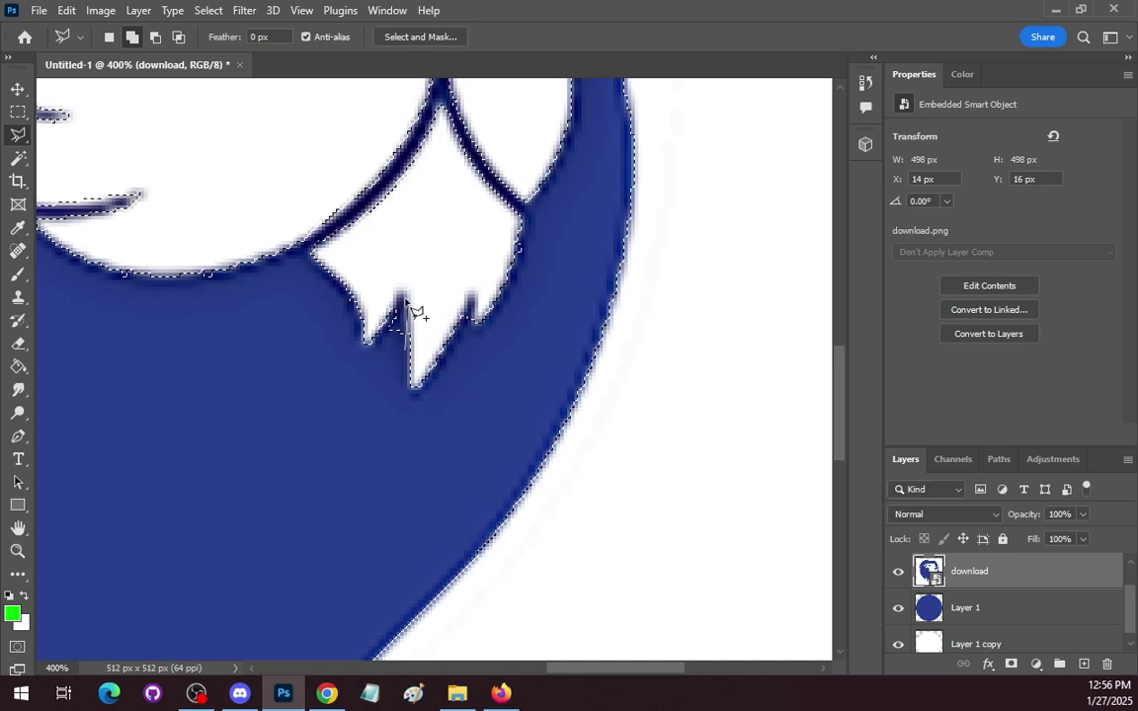
click(403, 296)
click(386, 325)
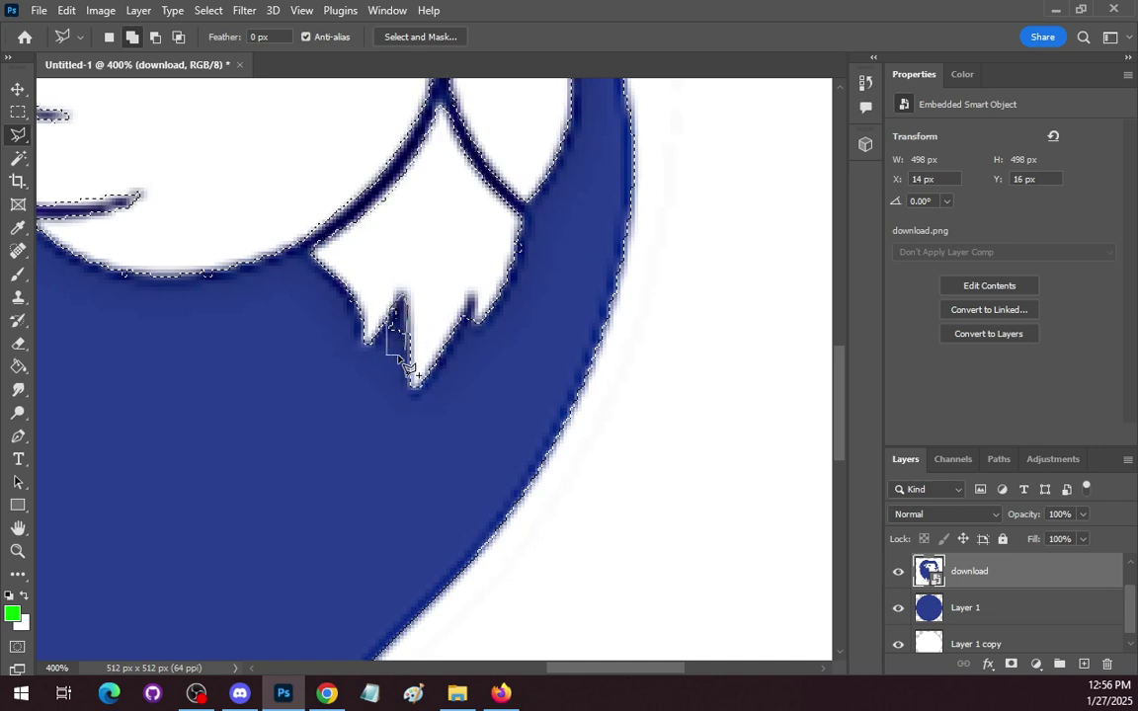
click(387, 355)
click(406, 352)
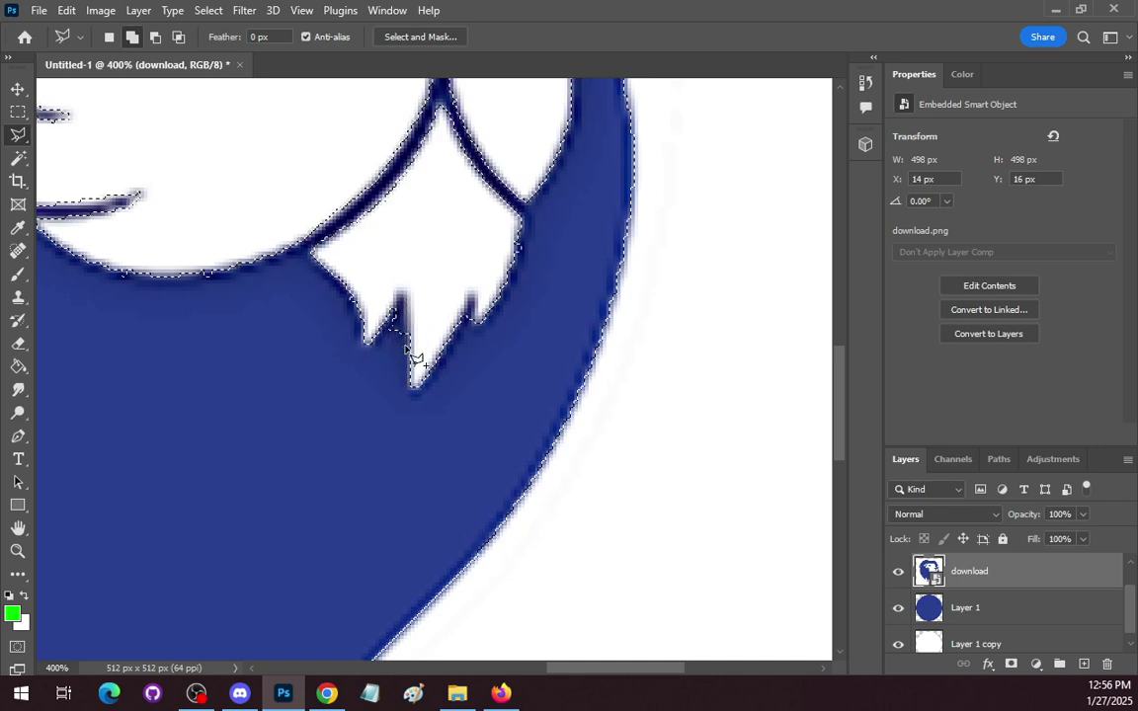
Add the right blue spike cutting into the white chin tuft to the selection
shift+click(460, 331)
click(471, 296)
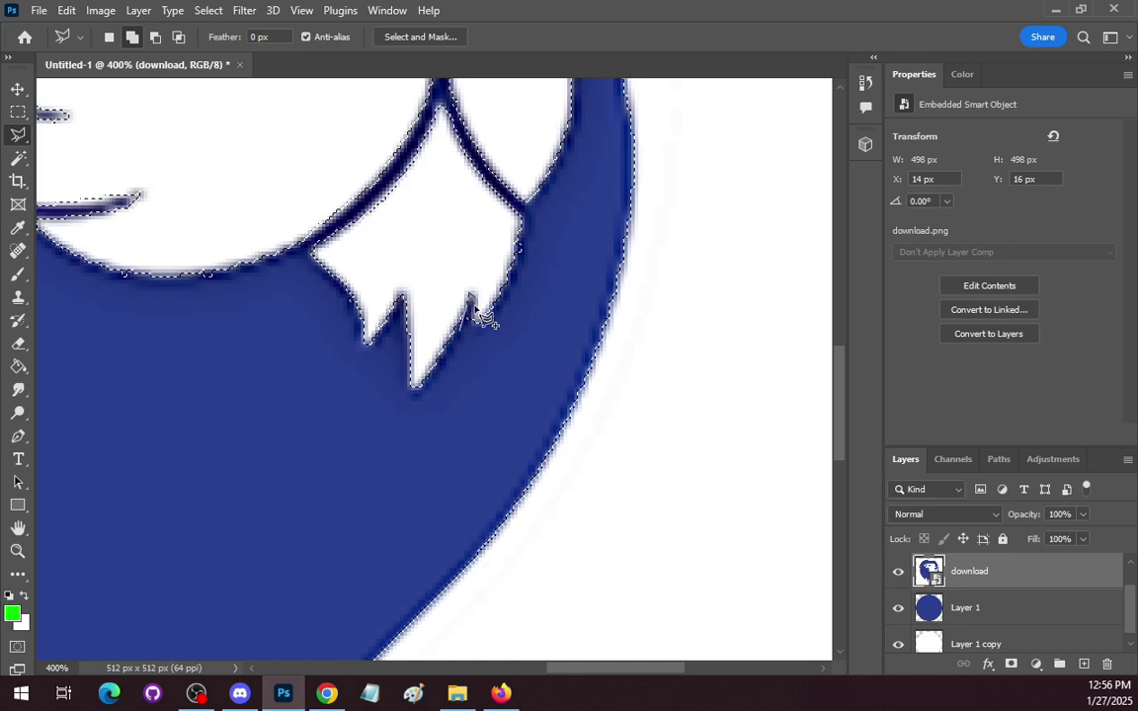
click(477, 322)
click(471, 338)
click(461, 332)
Check the selection around the whole lion and convert it into a layer mask on the download layer
scroll(466, 350, down, 10)
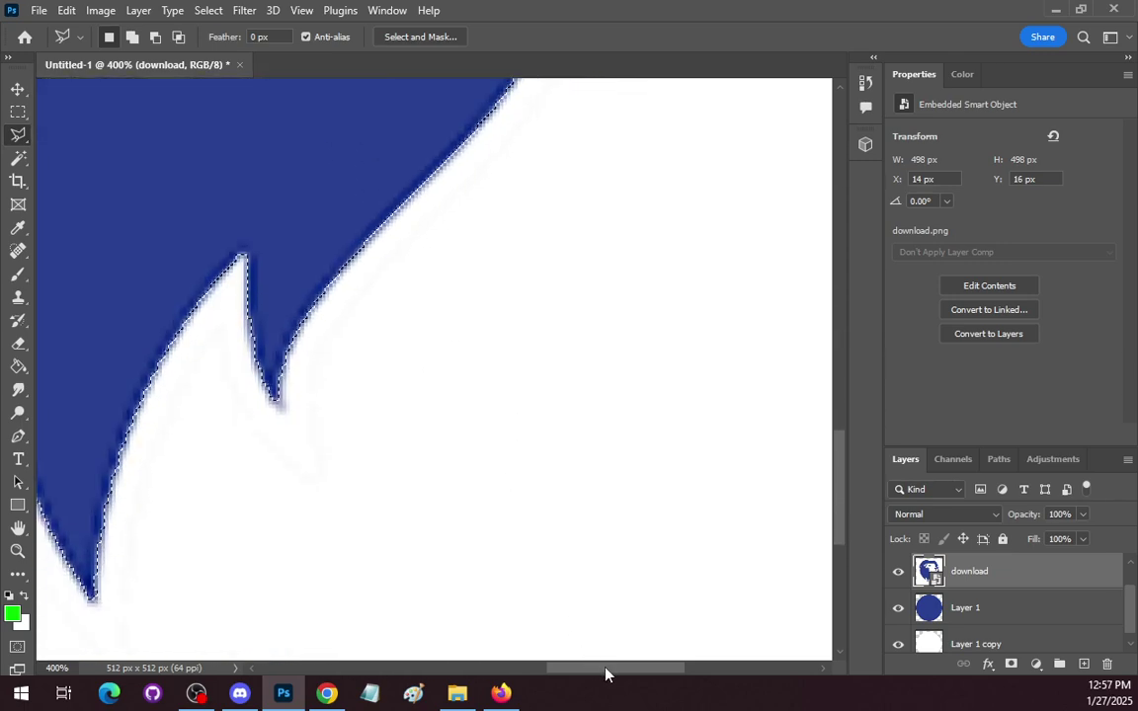
drag(604, 669, 421, 668)
drag(842, 481, 855, 262)
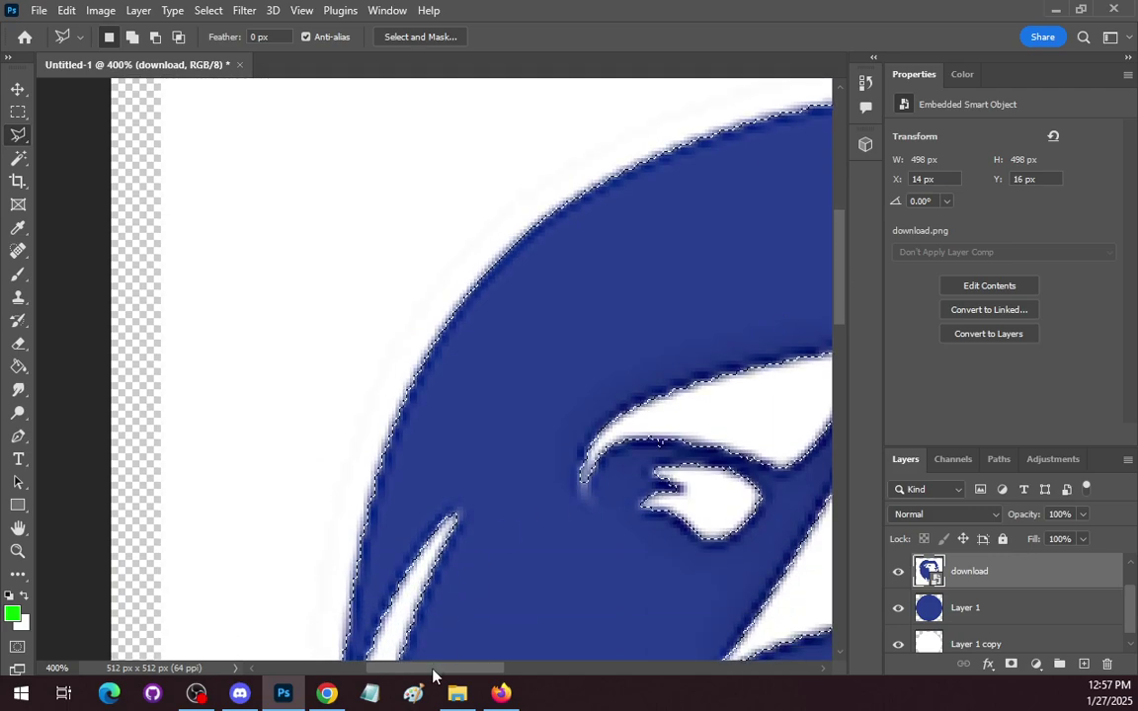
drag(431, 669, 551, 683)
scroll(617, 414, down, 5)
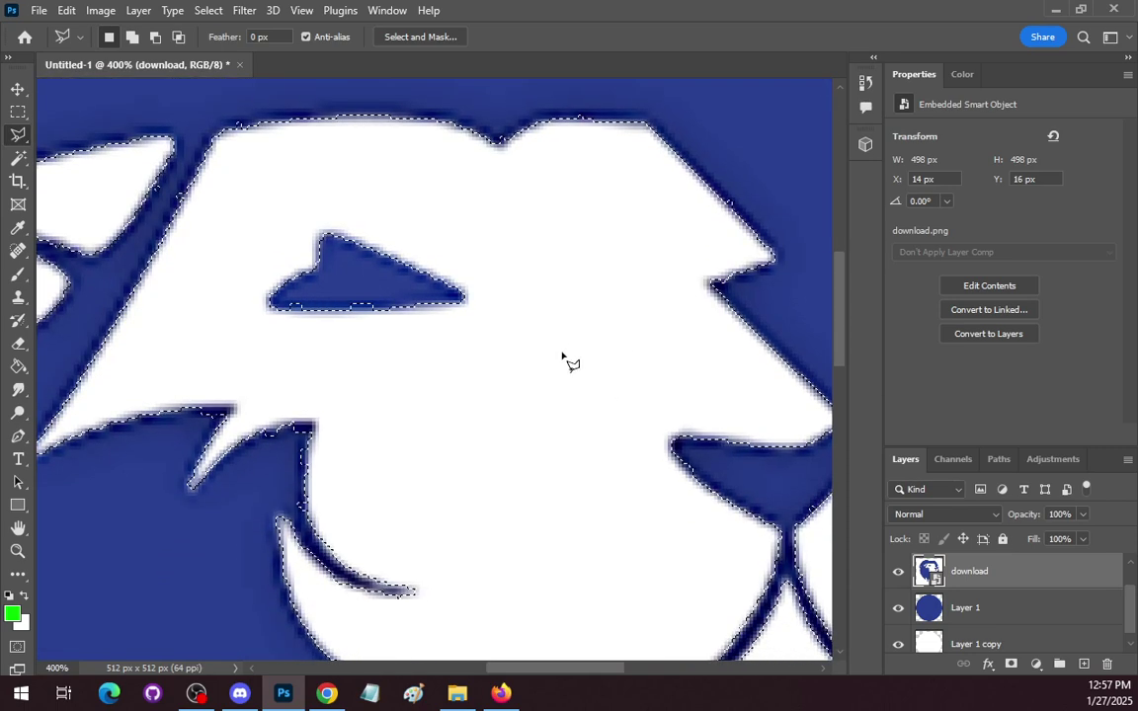
click(1011, 666)
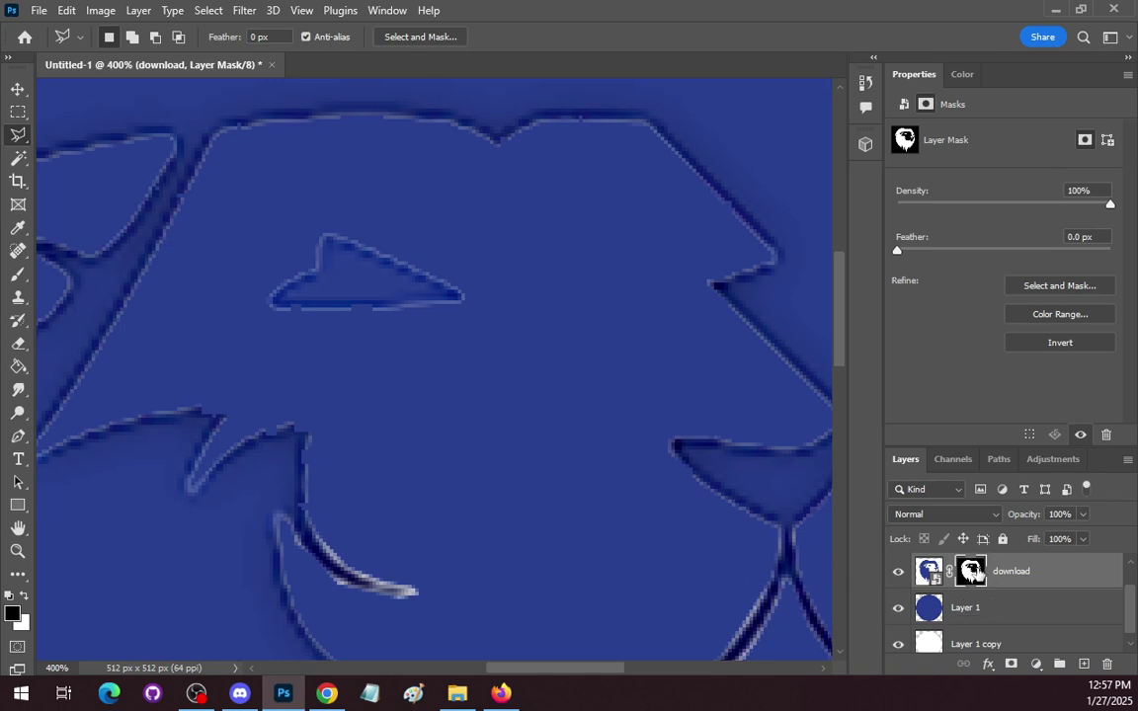
double_click(971, 572)
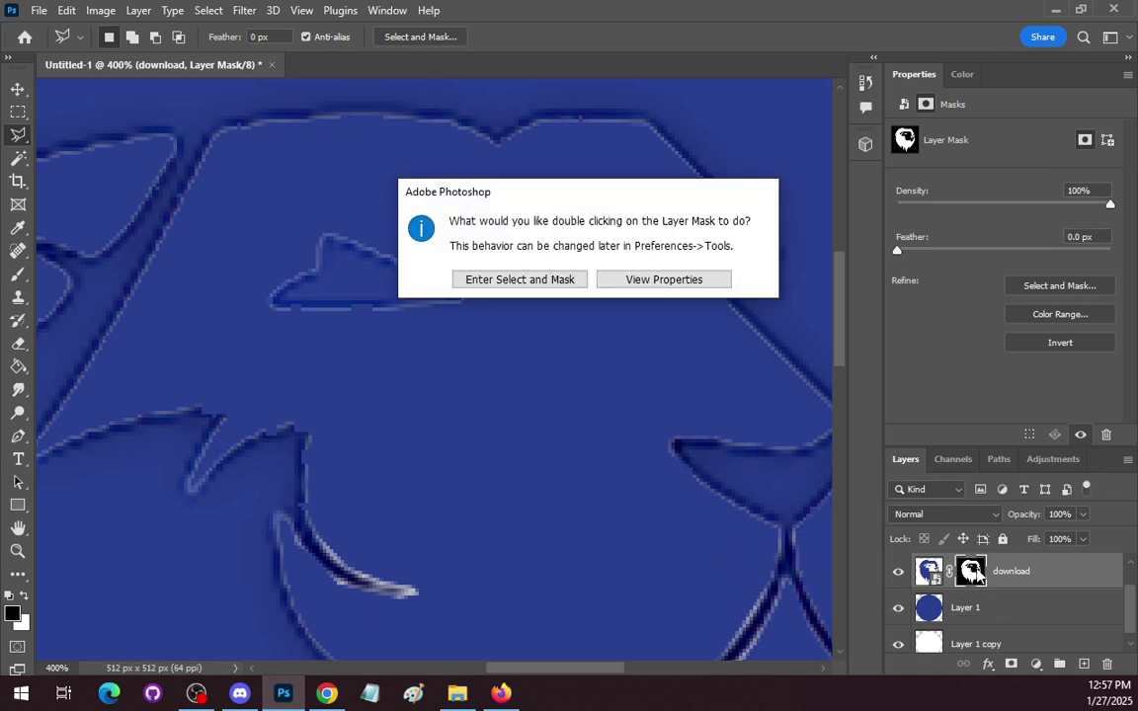
click(533, 280)
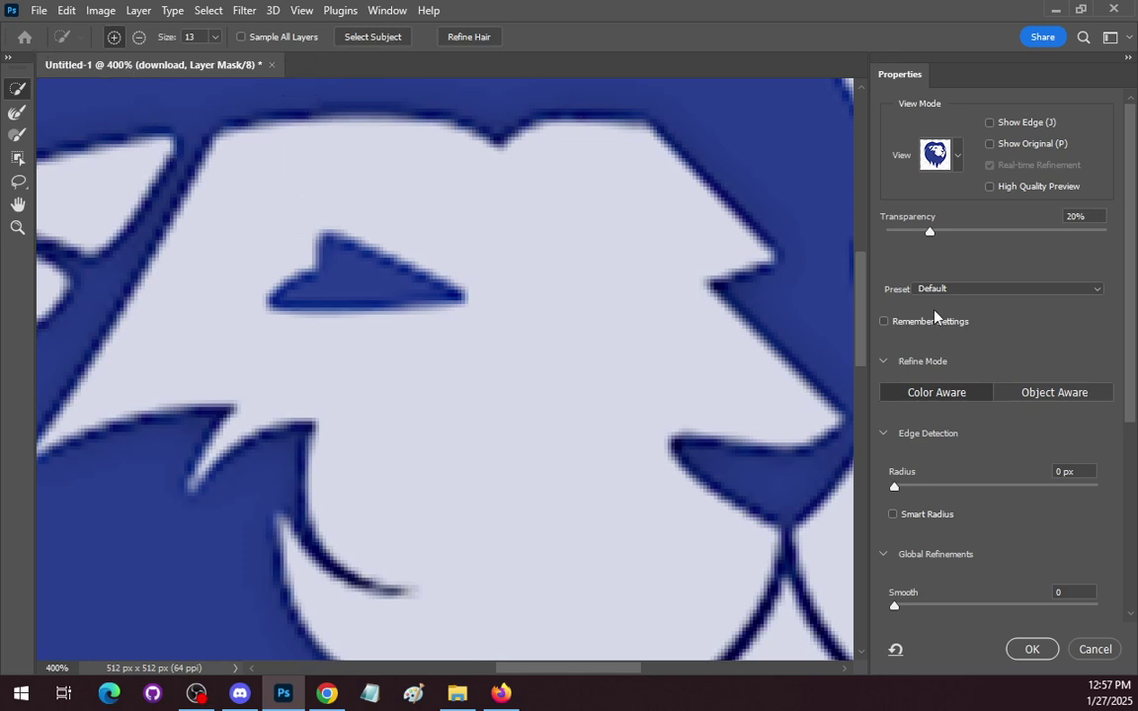
click(1103, 653)
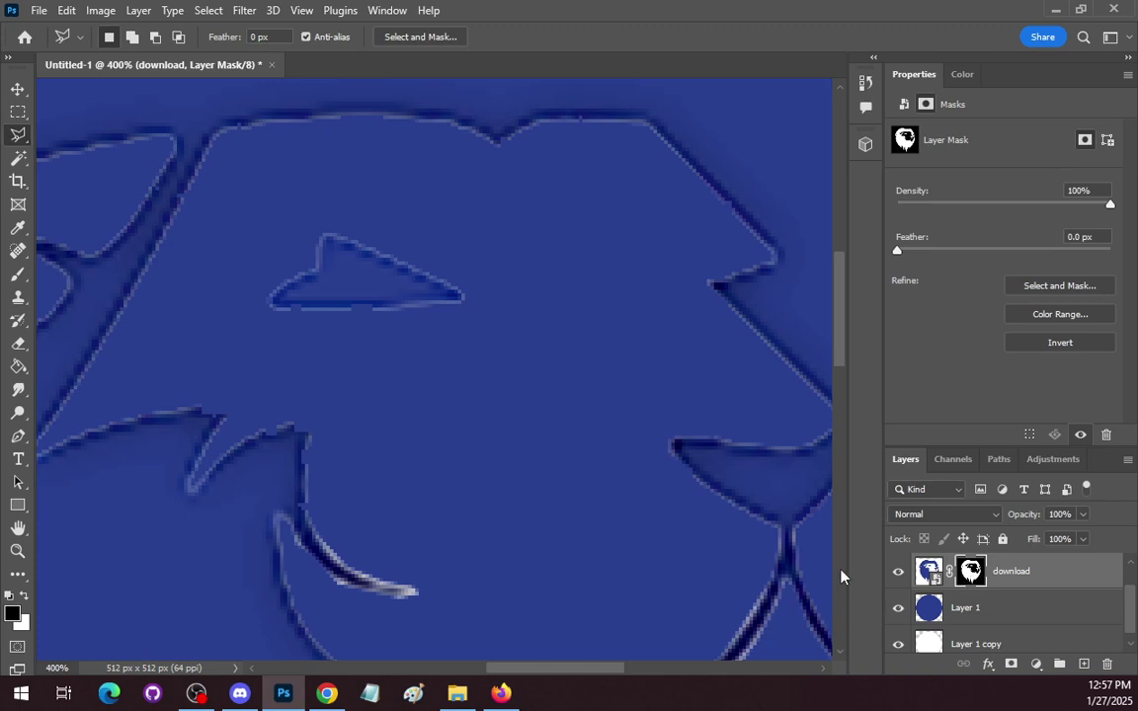
Move the lion mask from the download layer to Layer 1, hide the download layer and inspect the result at 100%
drag(971, 571, 971, 607)
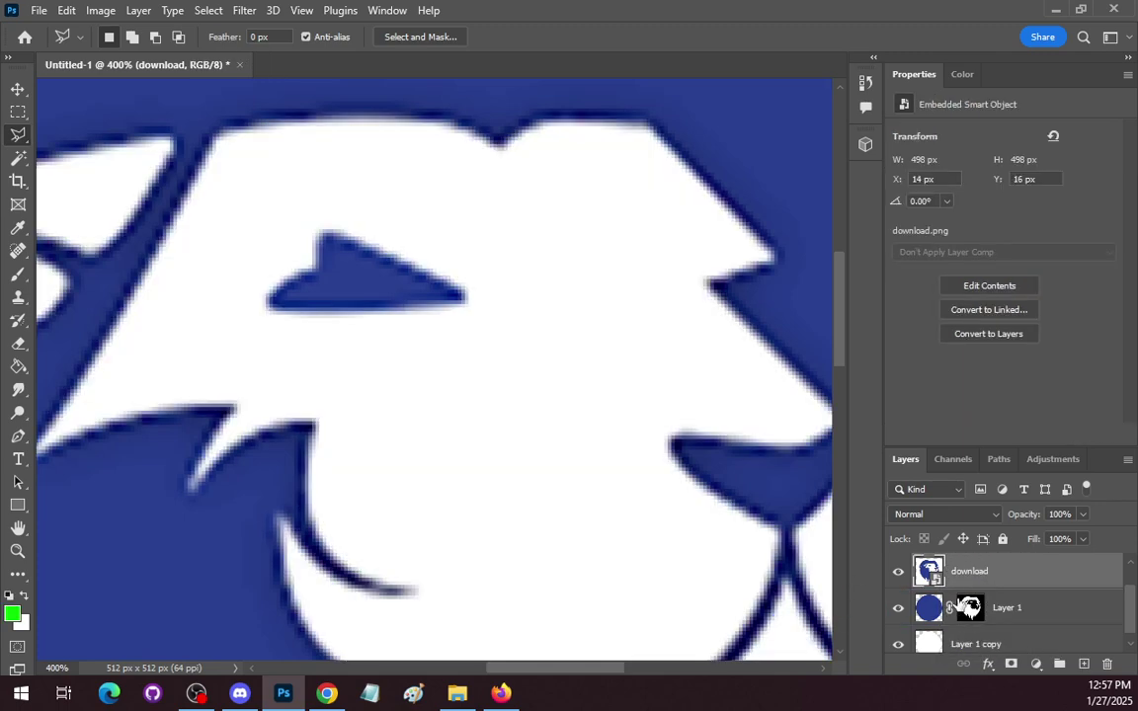
click(898, 573)
scroll(585, 502, down, 5)
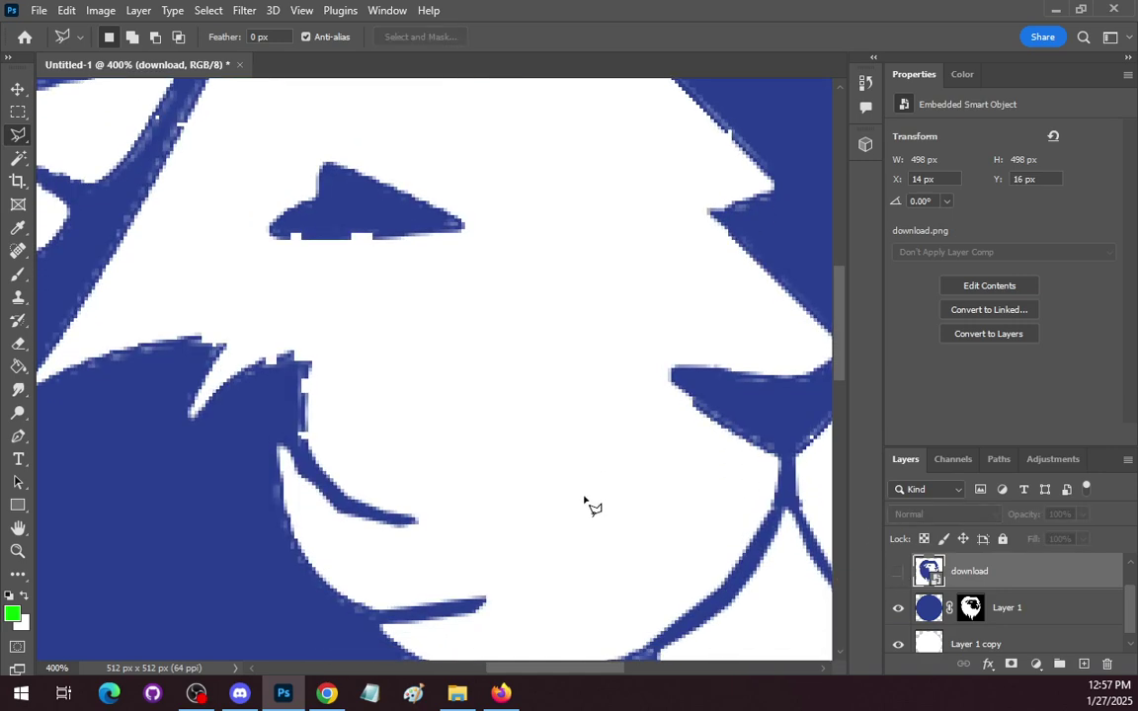
scroll(573, 504, up, 2)
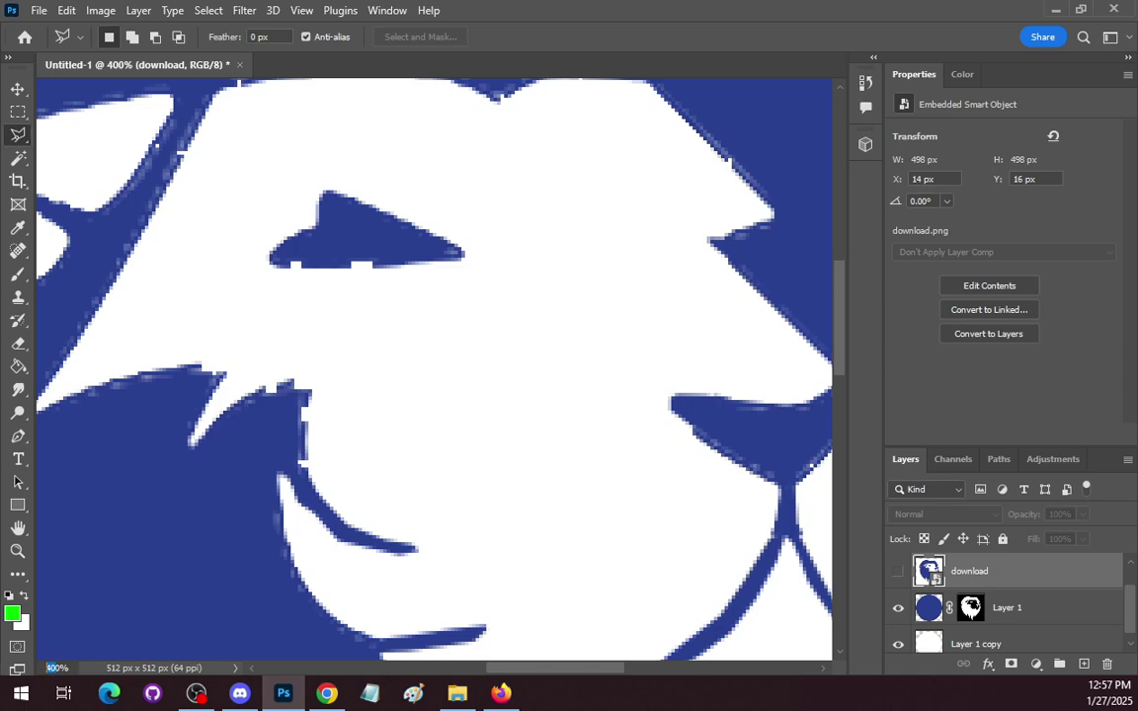
key(Return)
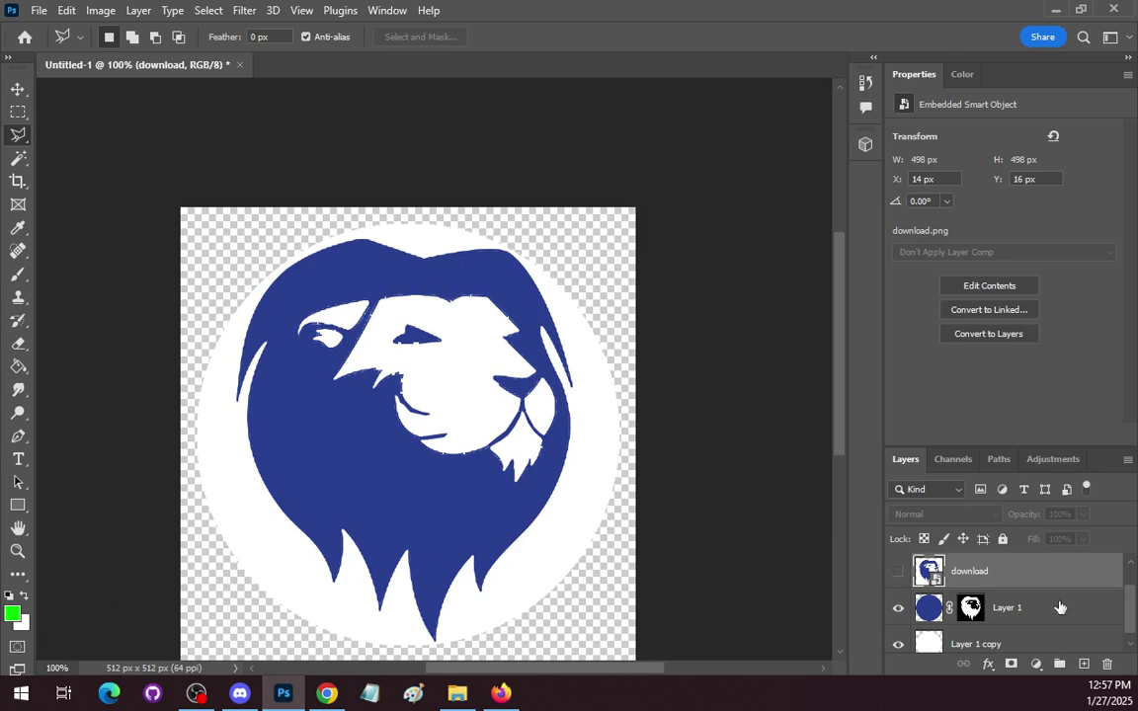
click(1061, 607)
key(ctrl+i)
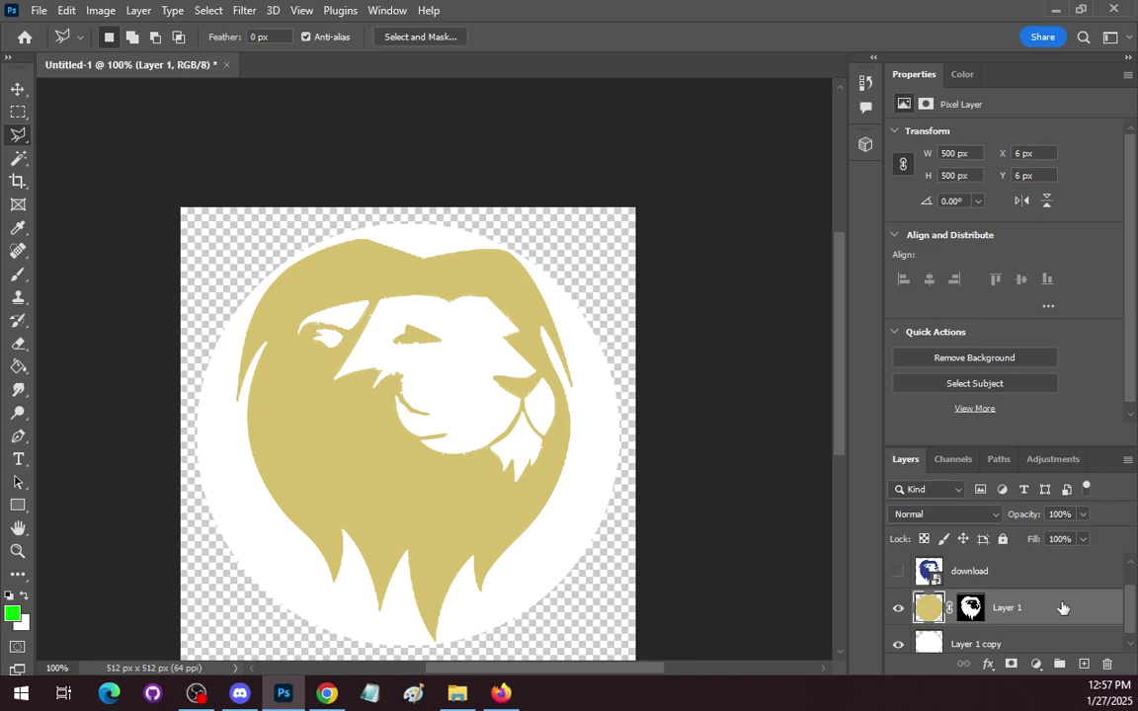
key(i)
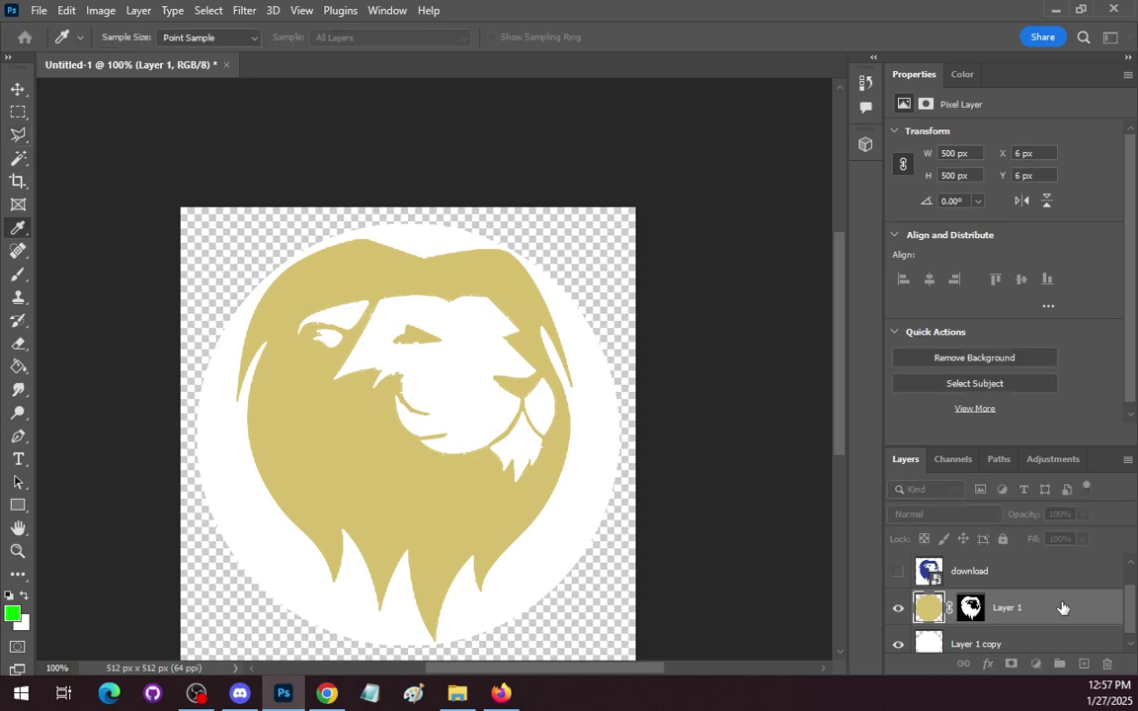
key(l)
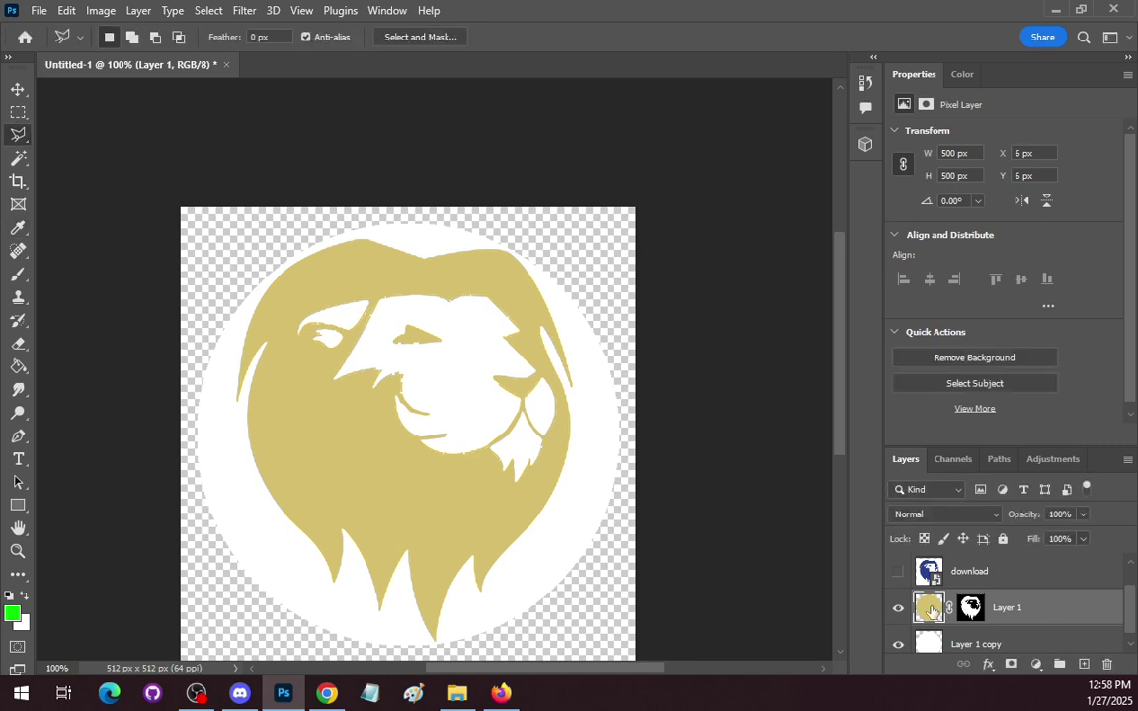
key(ctrl+i)
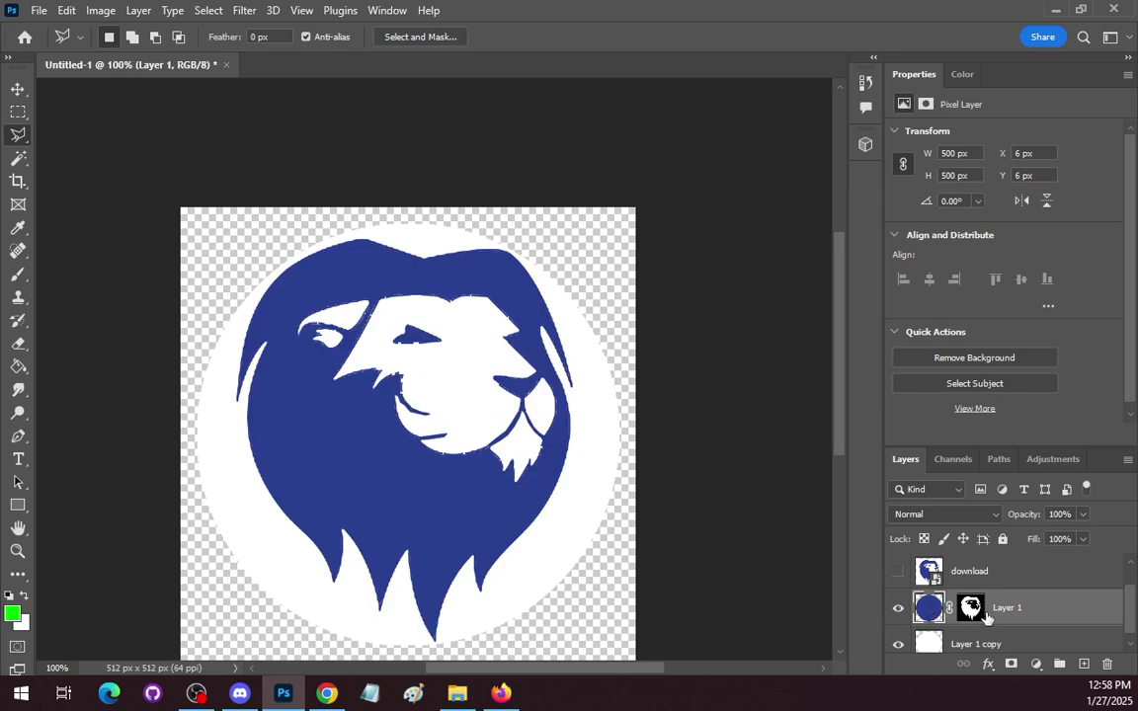
Invert Layer 1's layer mask so the lion is cut out of the blue circle
click(973, 609)
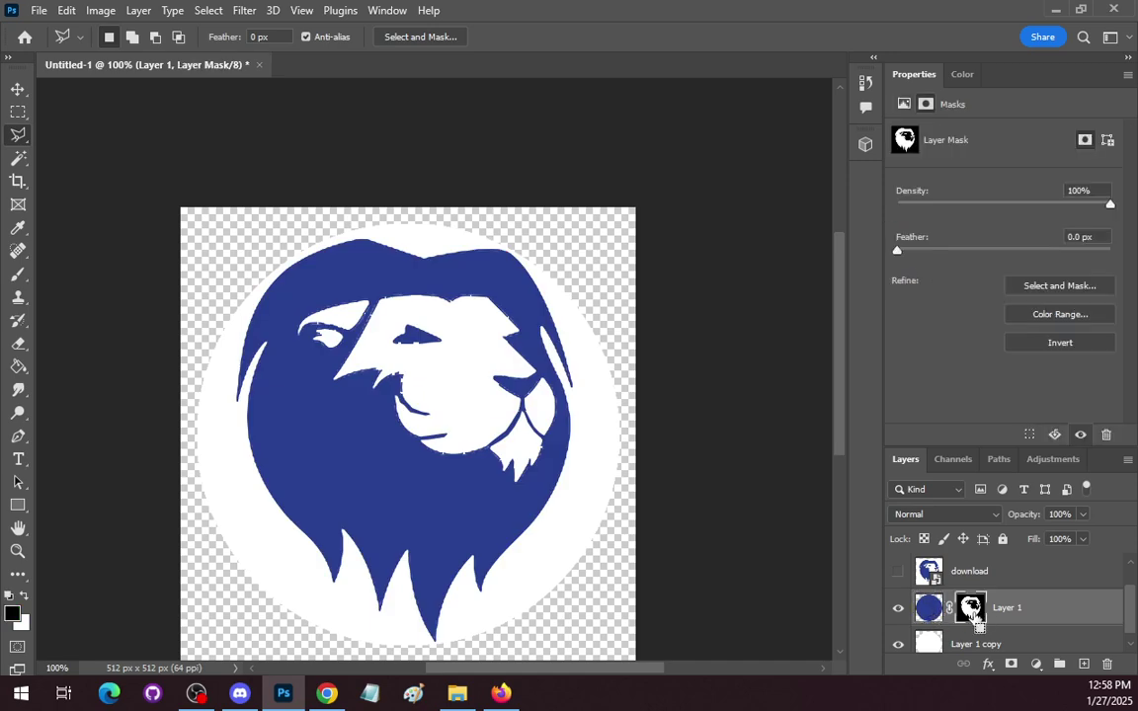
key(ctrl+i)
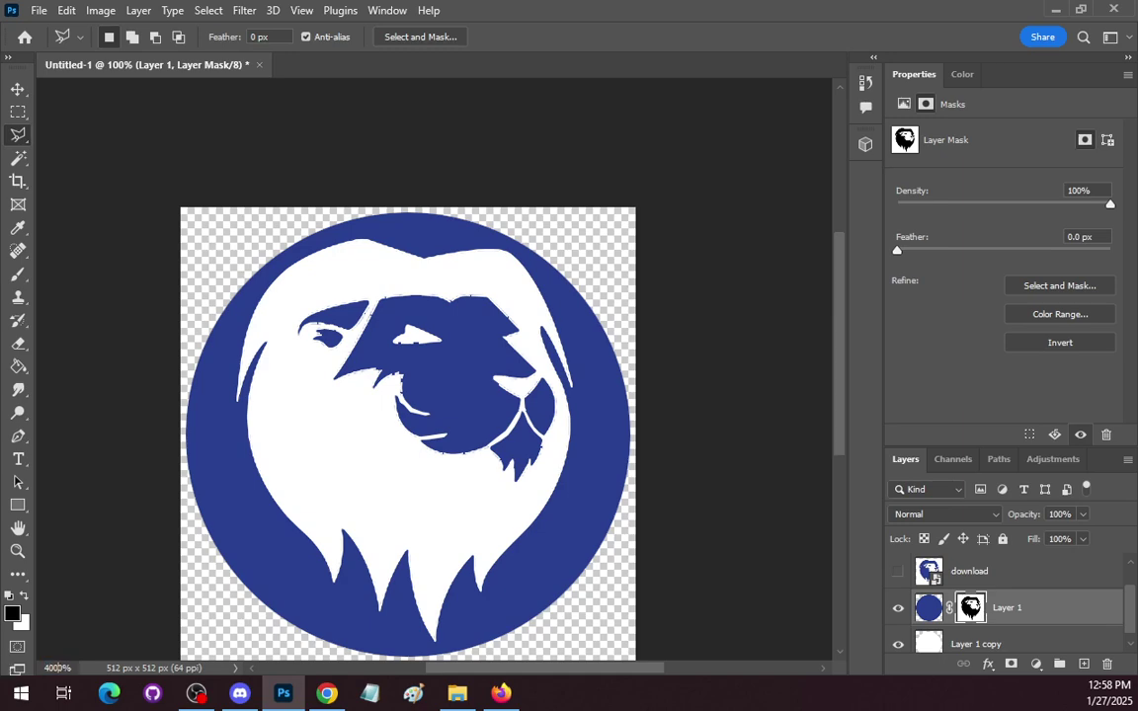
Enlarge the lion's face to 400% and reduce the mask brush to 15 px
key(Return)
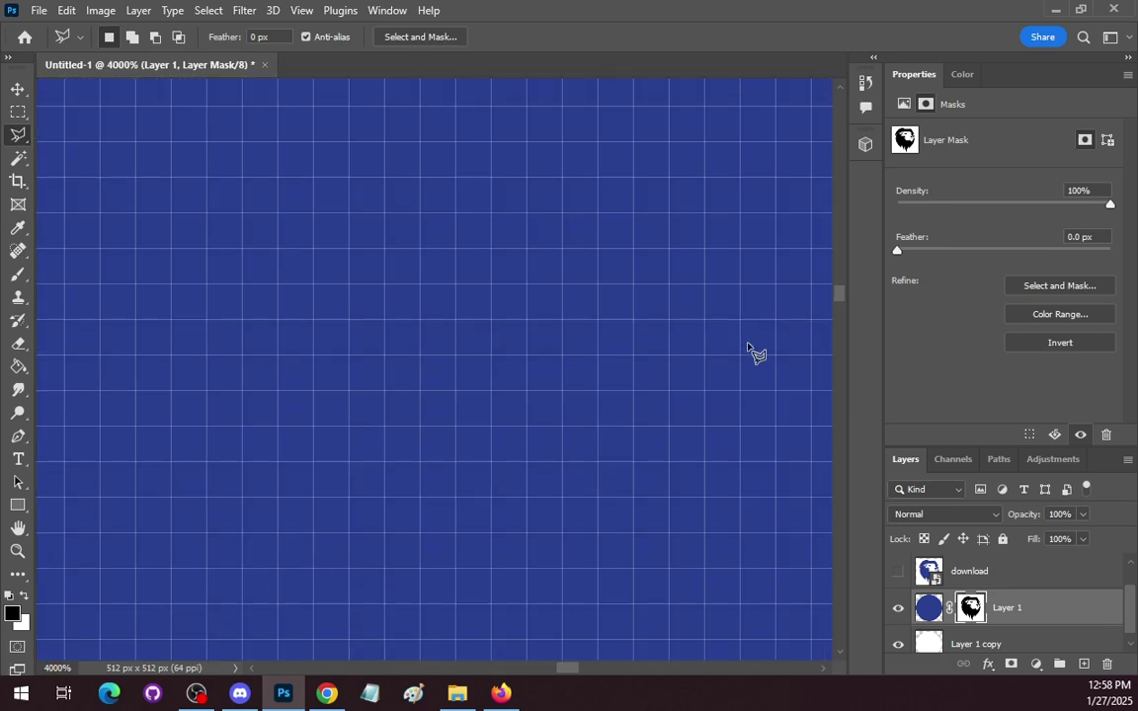
scroll(748, 345, down, 5)
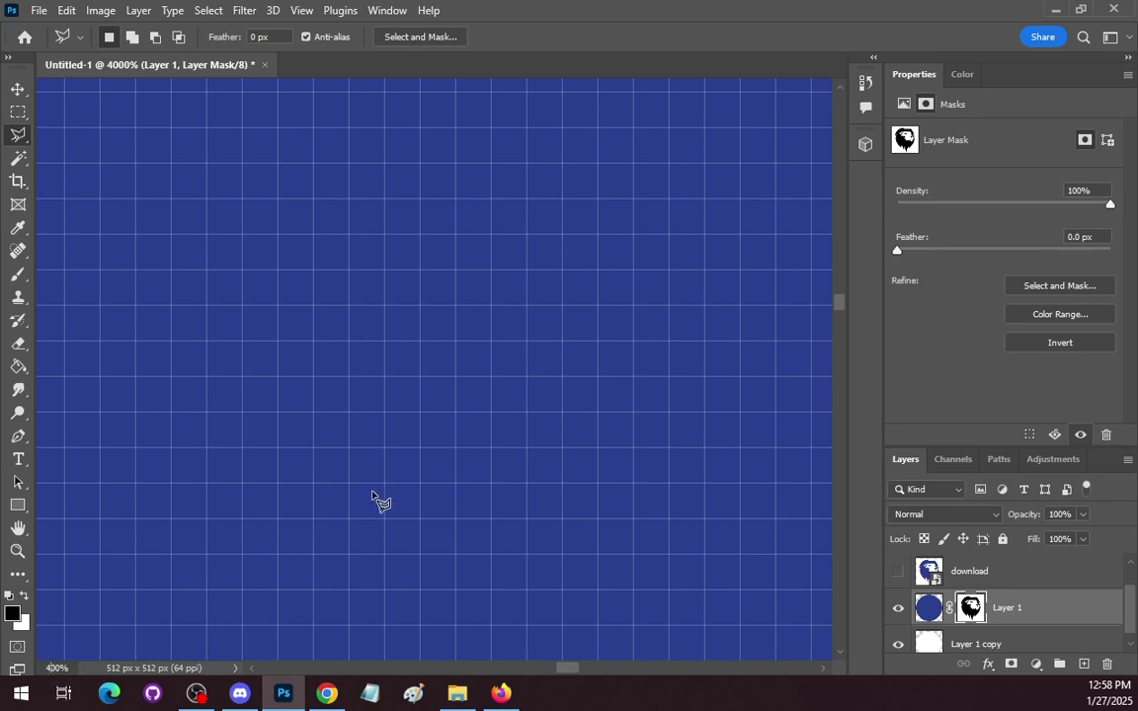
key(Return)
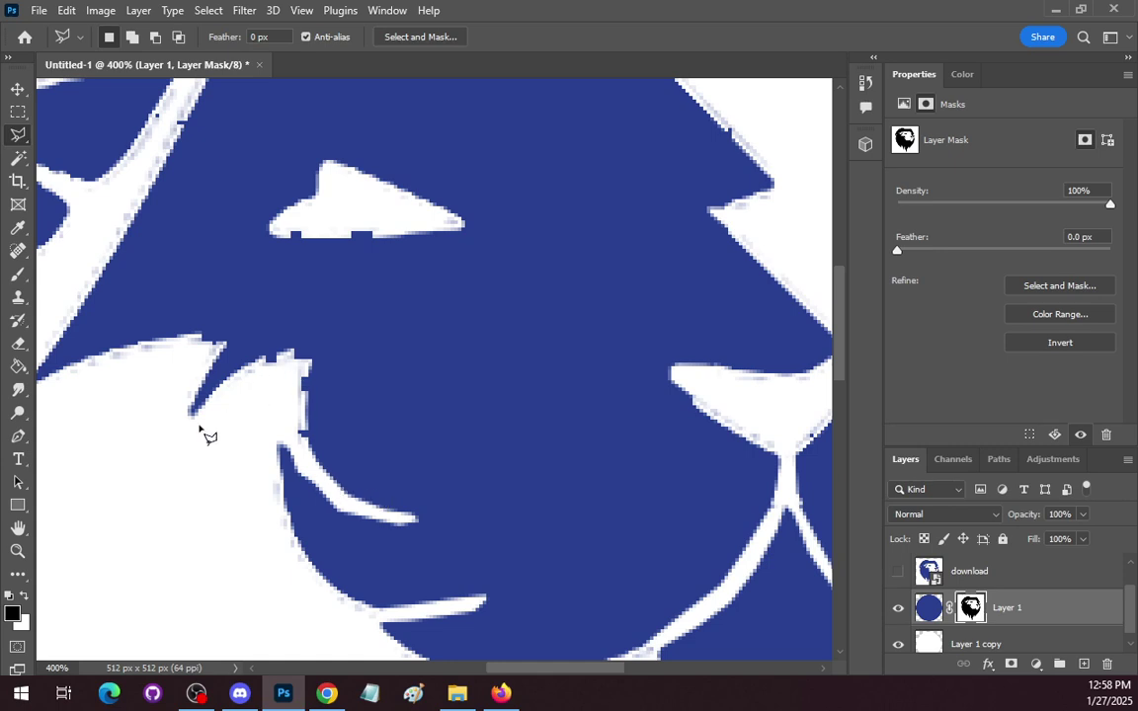
key(b)
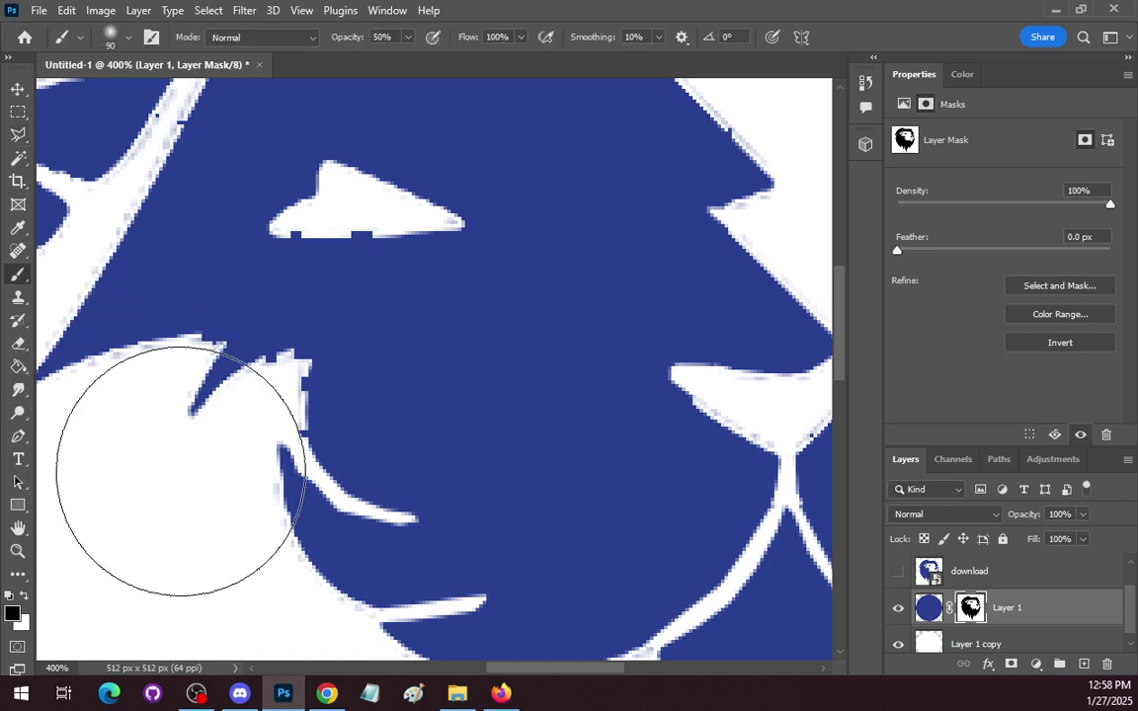
key(bracketleft)
key(bracketleft)
key(bracketleft)
key(bracketleft)
key(bracketleft)
key(bracketleft)
key(bracketleft)
key(bracketleft)
key(bracketleft)
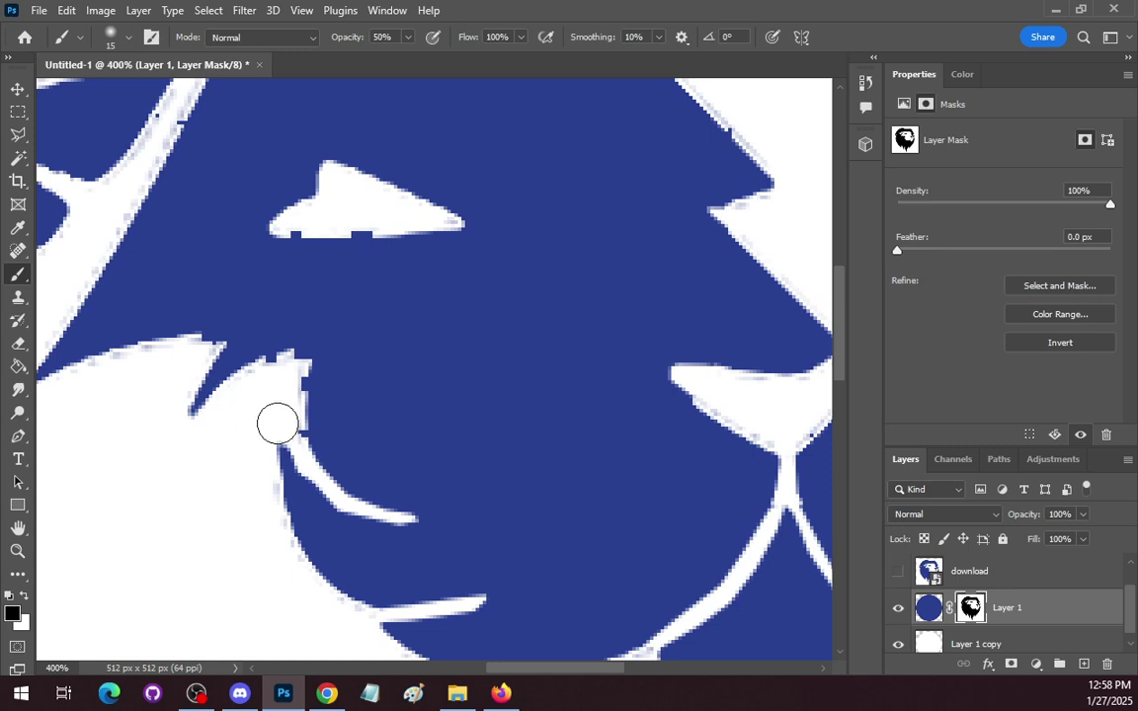
Try to smooth the jagged corner of the white cheek tuft with the soft brush at 100% opacity on Layer 1's mask
click(407, 38)
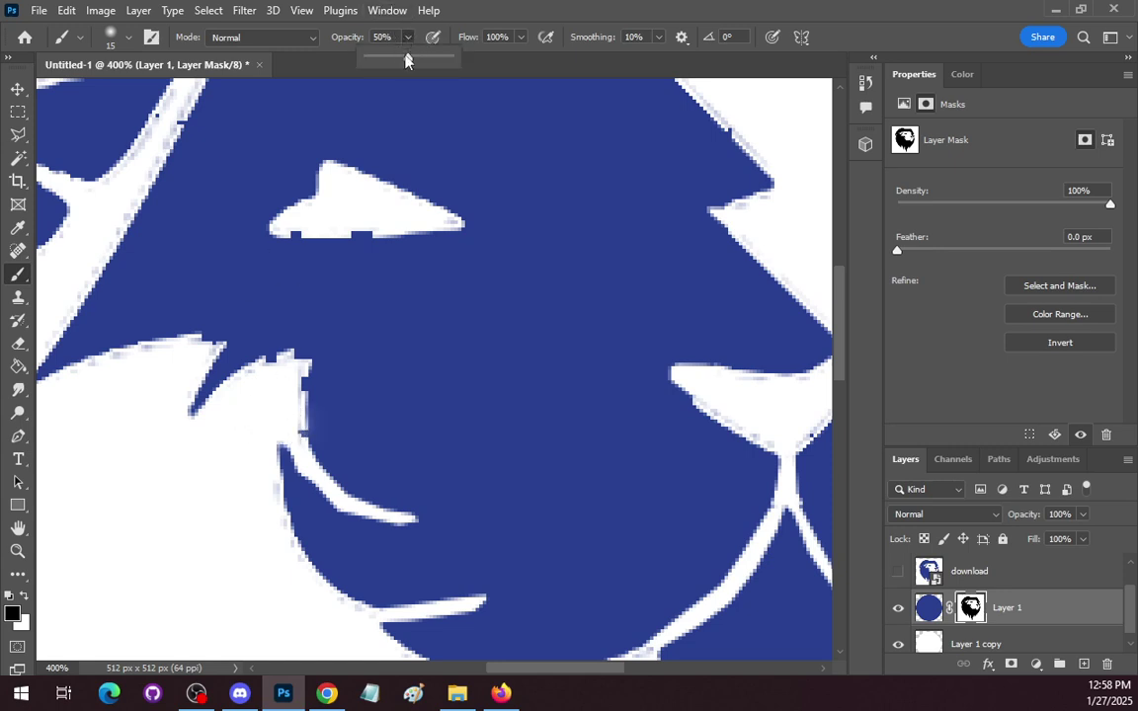
click(287, 420)
click(285, 393)
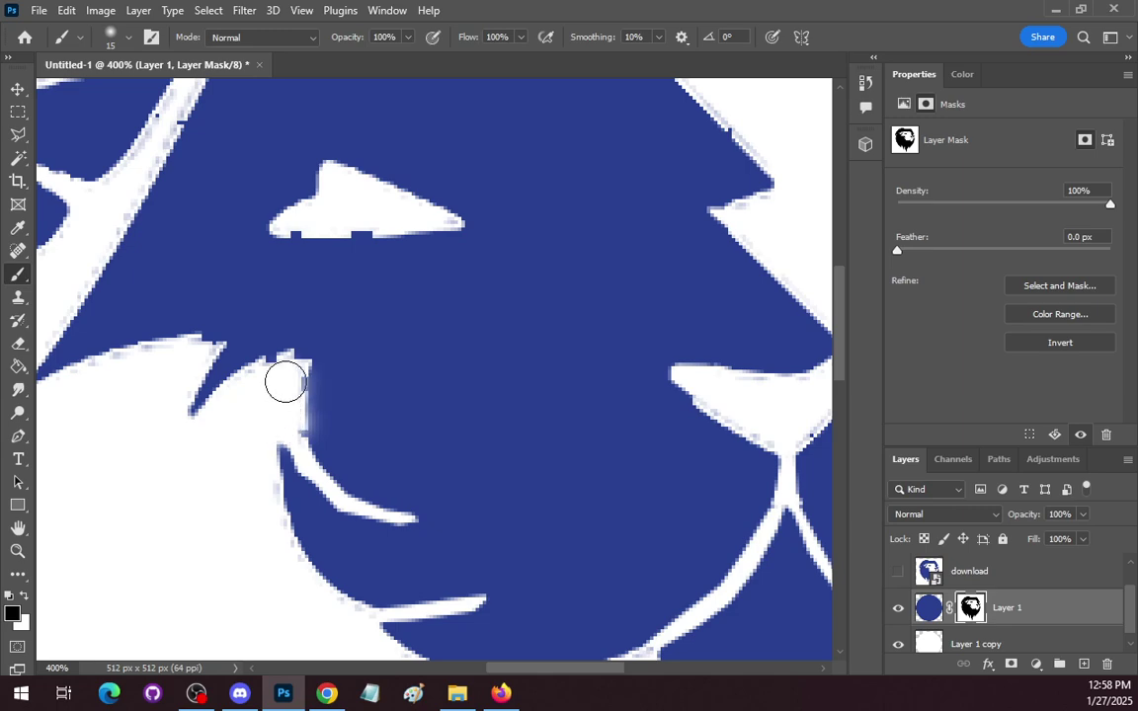
click(286, 376)
click(288, 375)
click(288, 376)
click(282, 375)
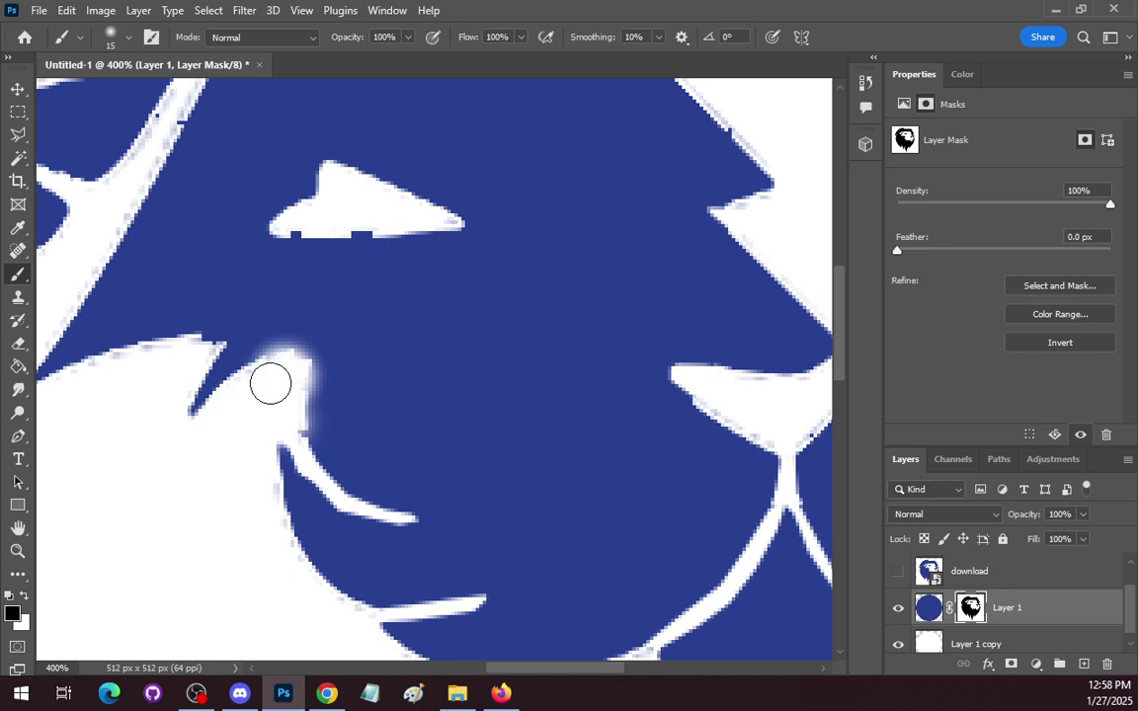
click(270, 381)
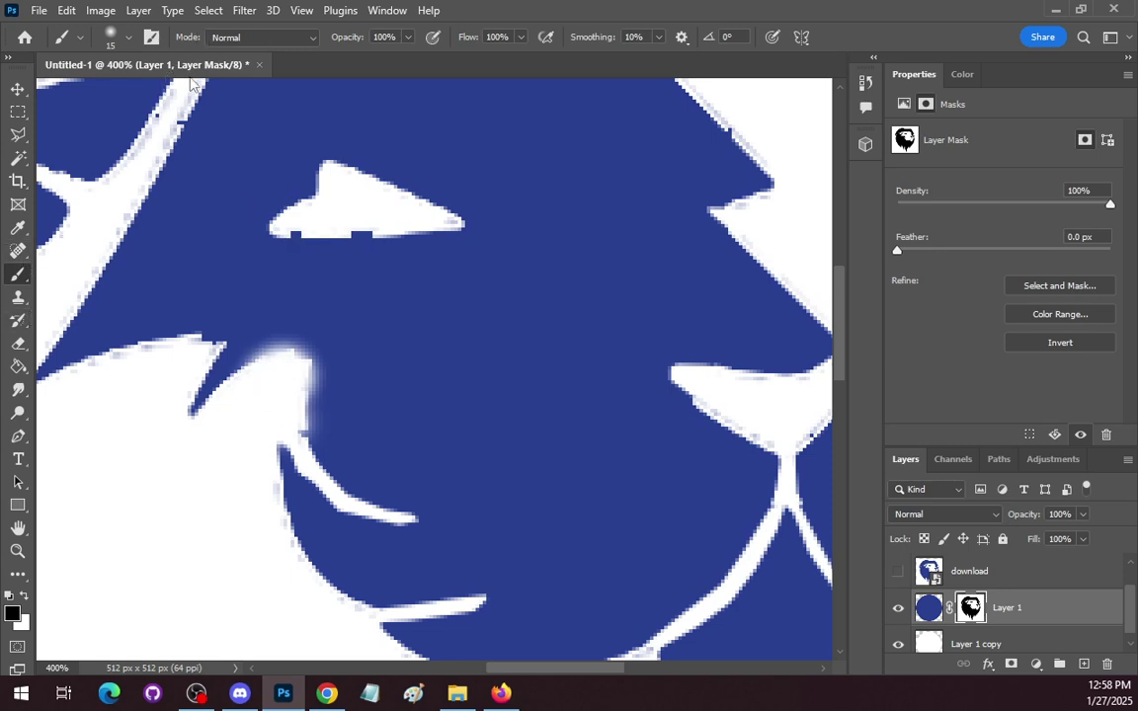
Switch to the Pencil tool and undo the soft brush dabs on the cheek tuft
right_click(12, 278)
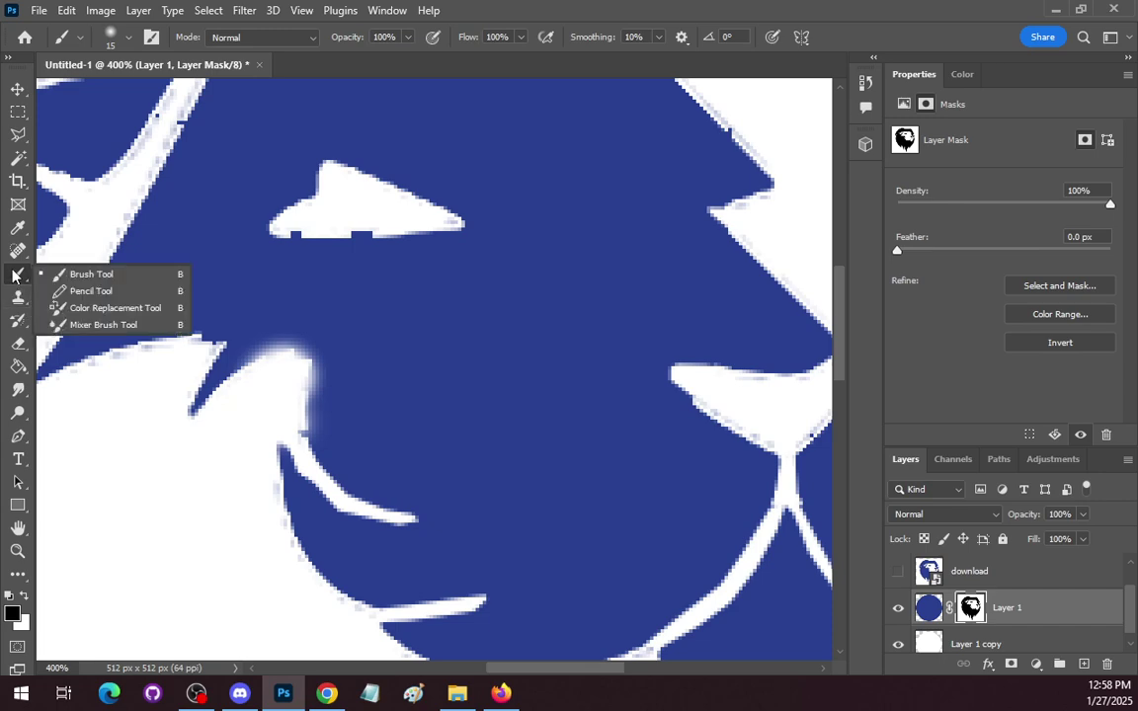
click(79, 287)
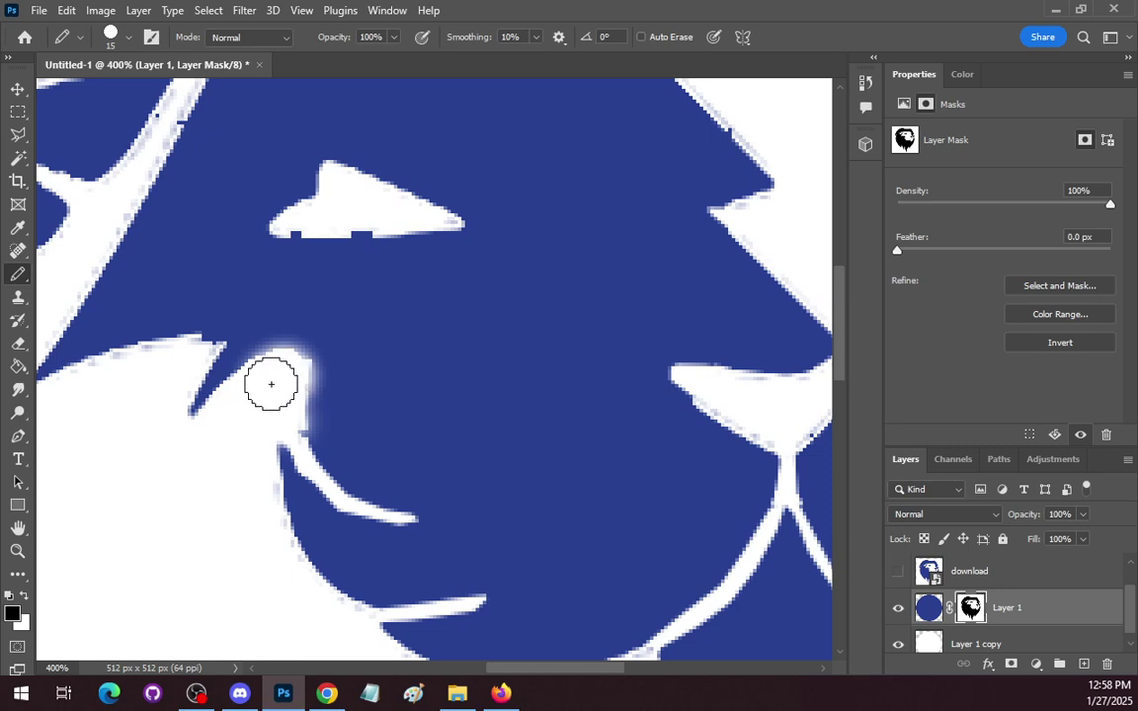
key(ctrl+z)
key(ctrl+z)
key(ctrl+z)
key(ctrl+z)
key(ctrl+z)
key(ctrl+z)
key(ctrl+z)
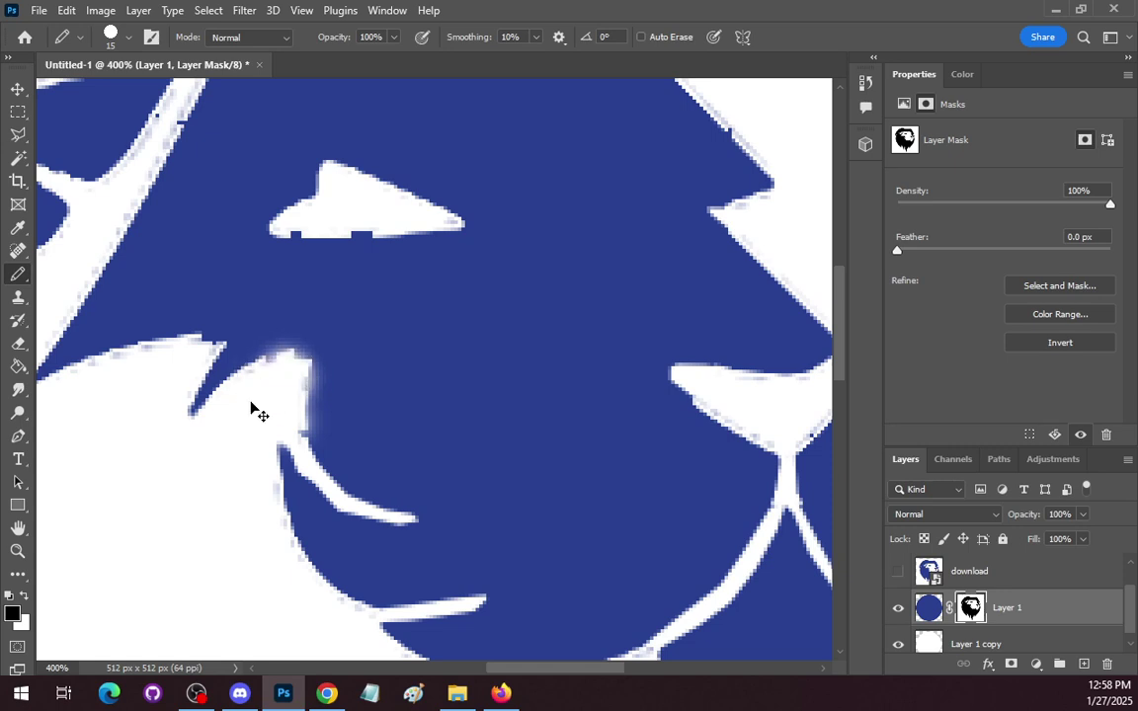
key(ctrl+z)
Clean the tip and side of the white cheek tuft on the mask with the hard Pencil, reducing its size to 8 px
drag(281, 383, 279, 377)
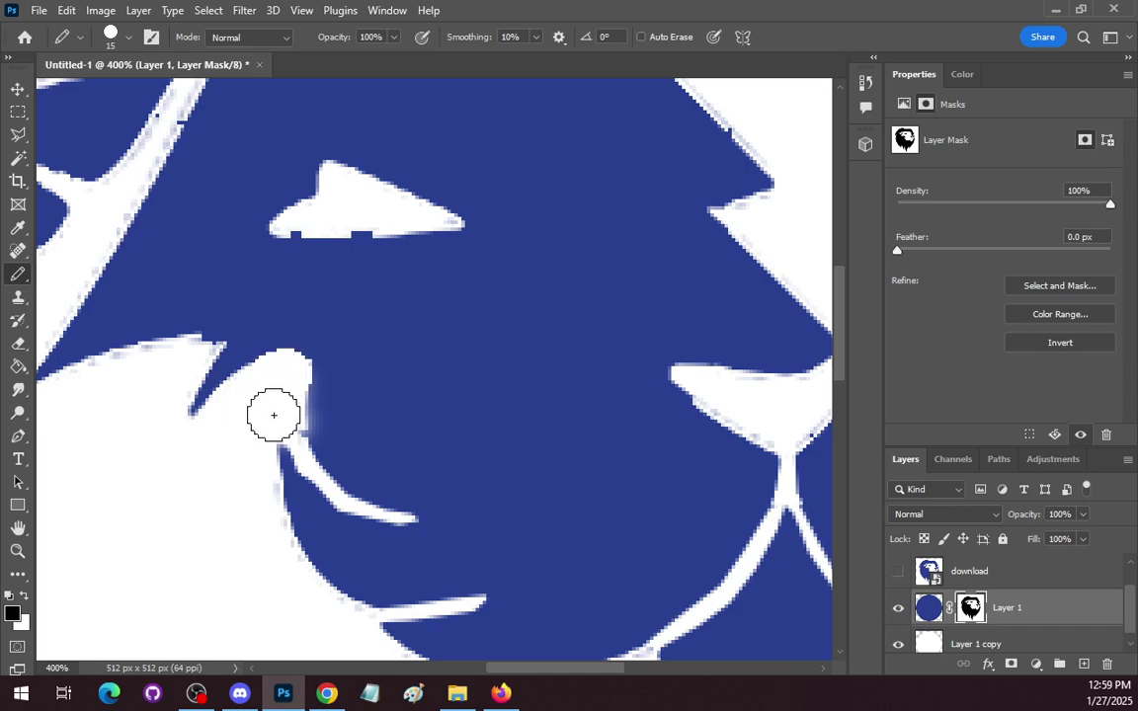
key([)
key([)
key([)
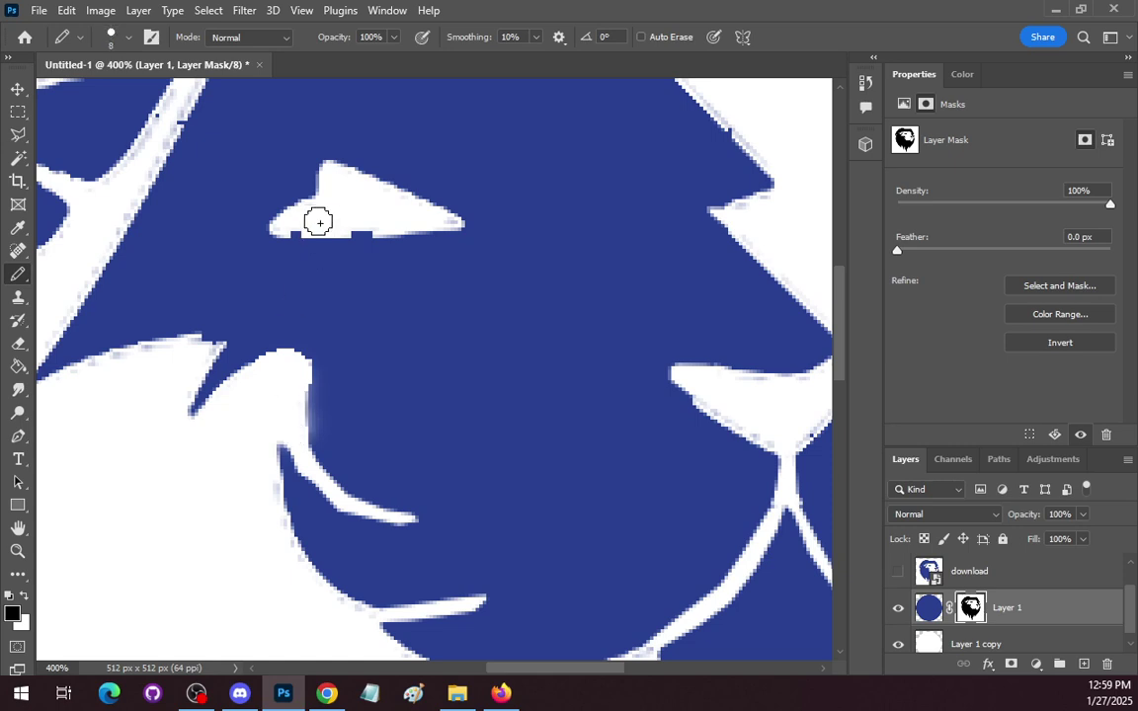
Fill the jagged notches along the white eye's edge on the mask, reducing the Pencil to 5 px
mouse_move(343, 223)
mouse_down()
mouse_move(375, 223)
mouse_move(284, 227)
mouse_move(312, 217)
mouse_move(341, 181)
mouse_move(406, 209)
mouse_up()
key(bracketleft)
key(bracketleft)
key(bracketleft)
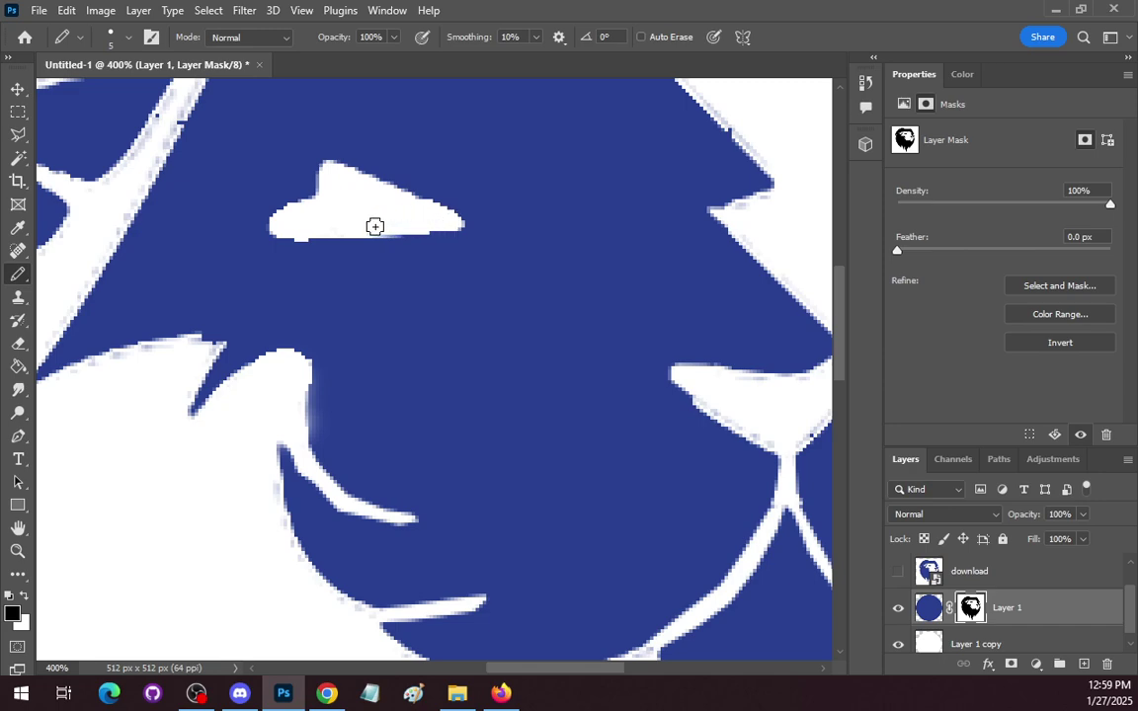
Erase stray pixels along the nose, the outer mane edge and the forehead notch on the mask with a 3 px Pencil
drag(725, 381, 762, 381)
mouse_move(817, 409)
mouse_down()
mouse_move(802, 431)
mouse_move(774, 440)
mouse_move(701, 394)
mouse_move(775, 434)
mouse_move(780, 501)
mouse_up()
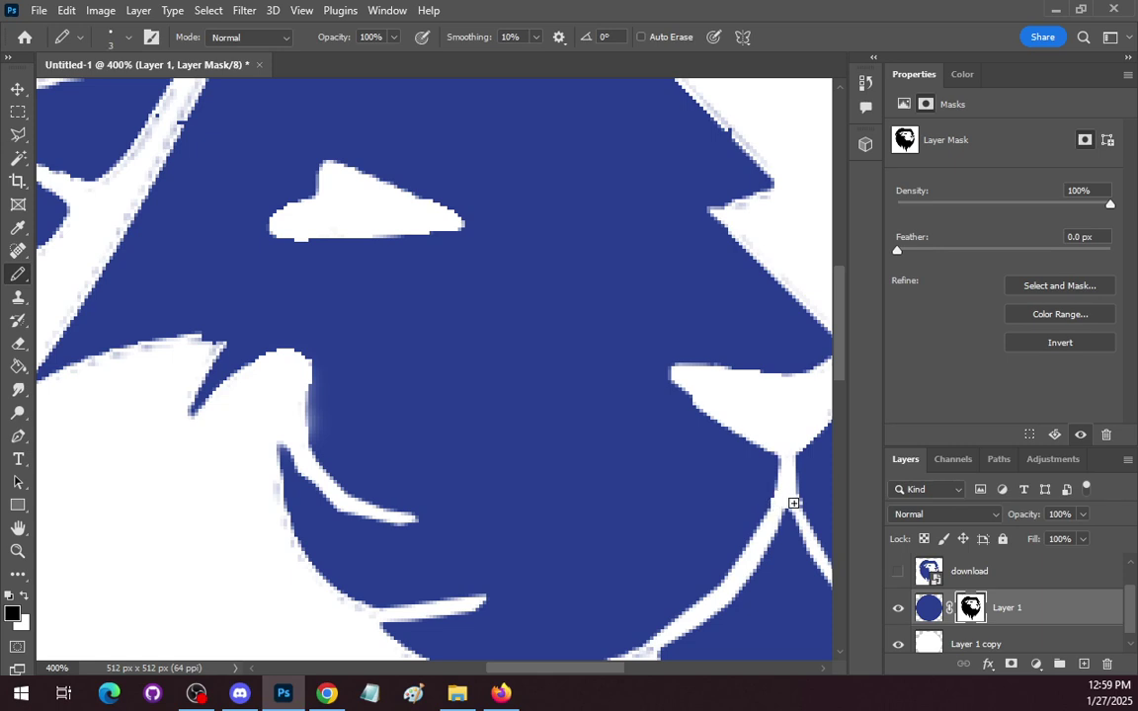
drag(576, 675, 616, 673)
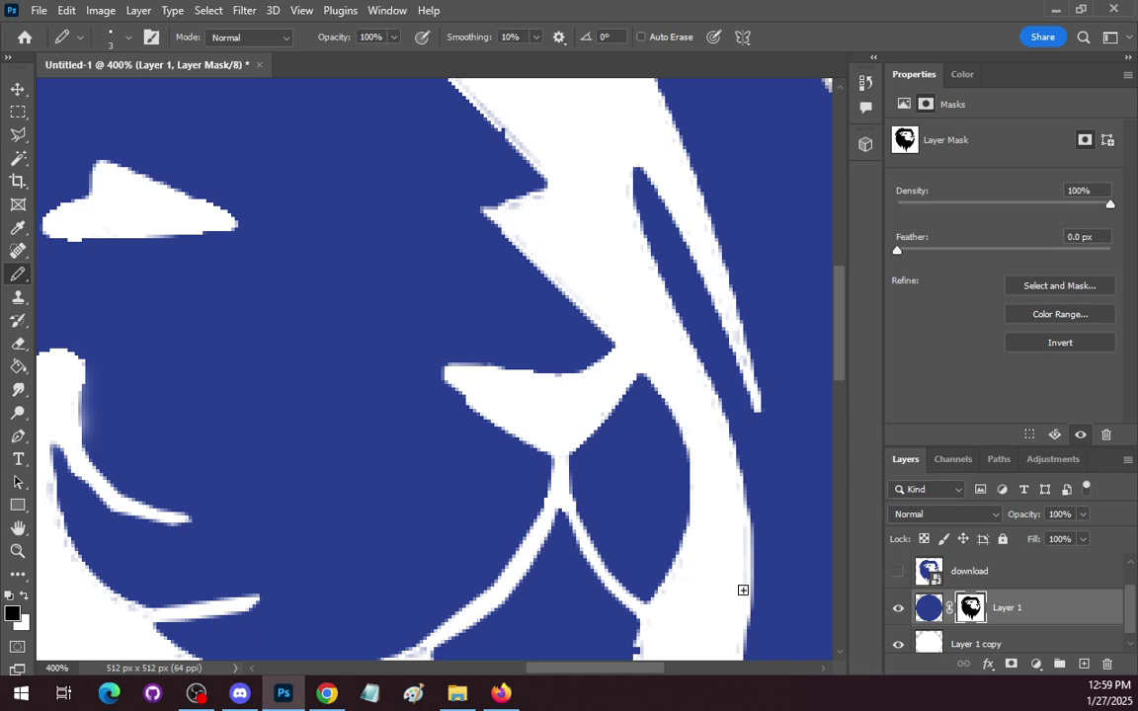
drag(749, 572, 749, 529)
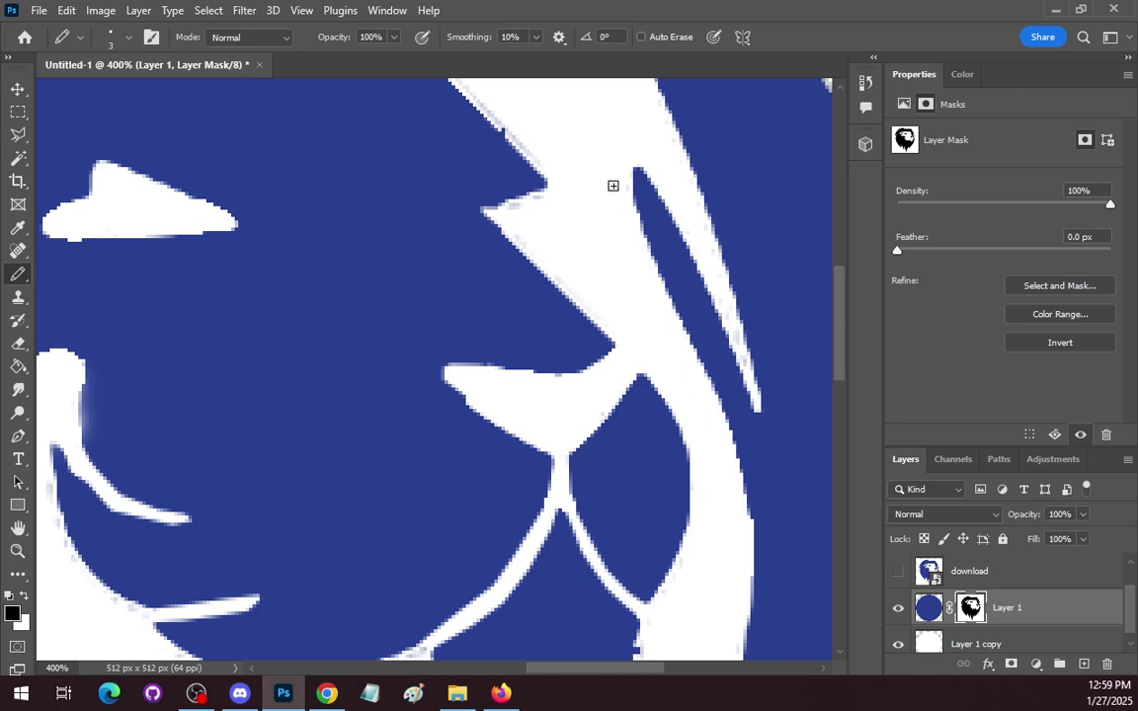
drag(538, 196, 518, 204)
drag(550, 270, 587, 306)
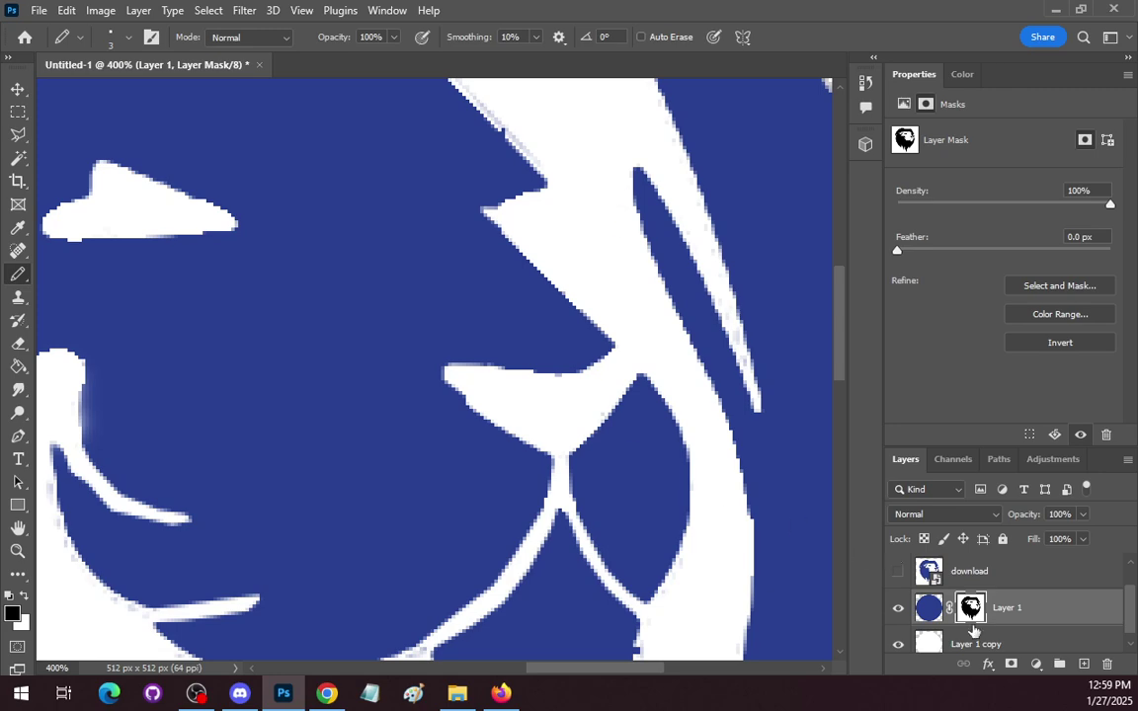
drag(966, 614, 972, 580)
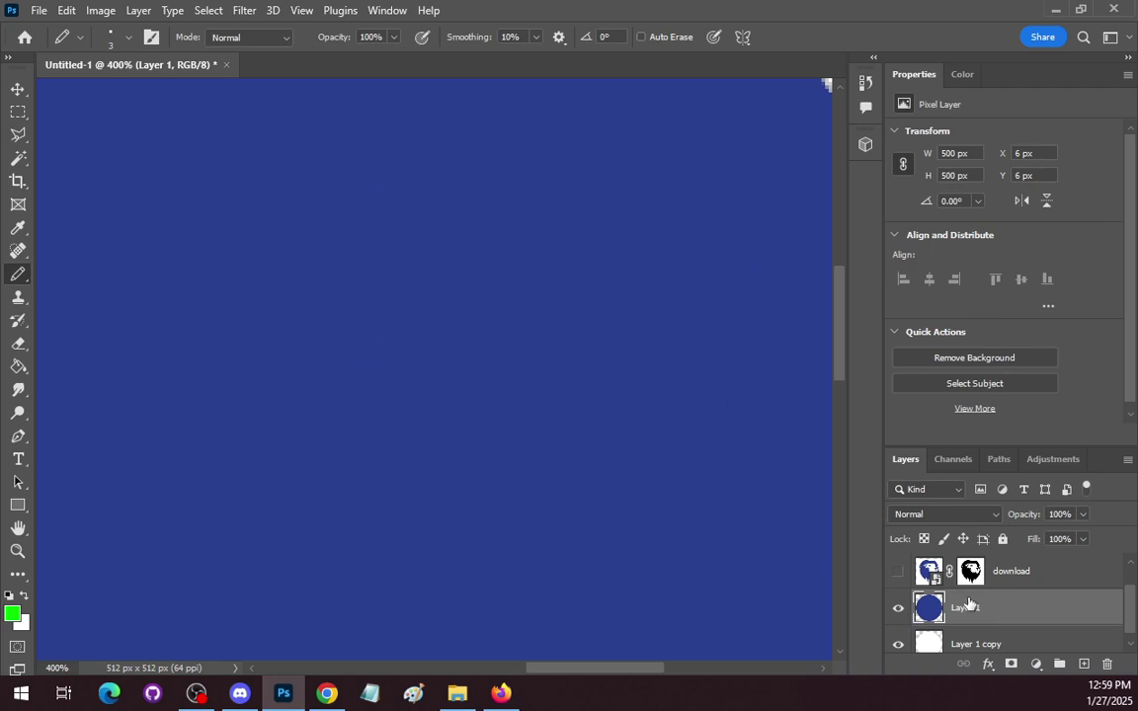
drag(968, 577, 977, 609)
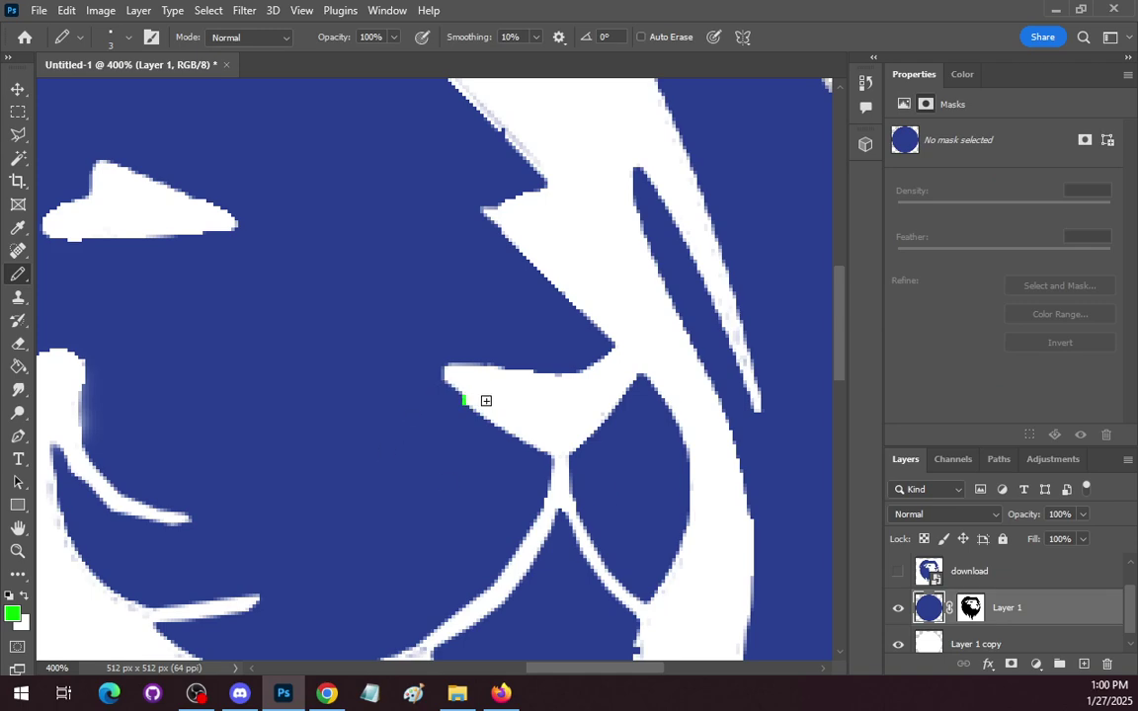
click(972, 607)
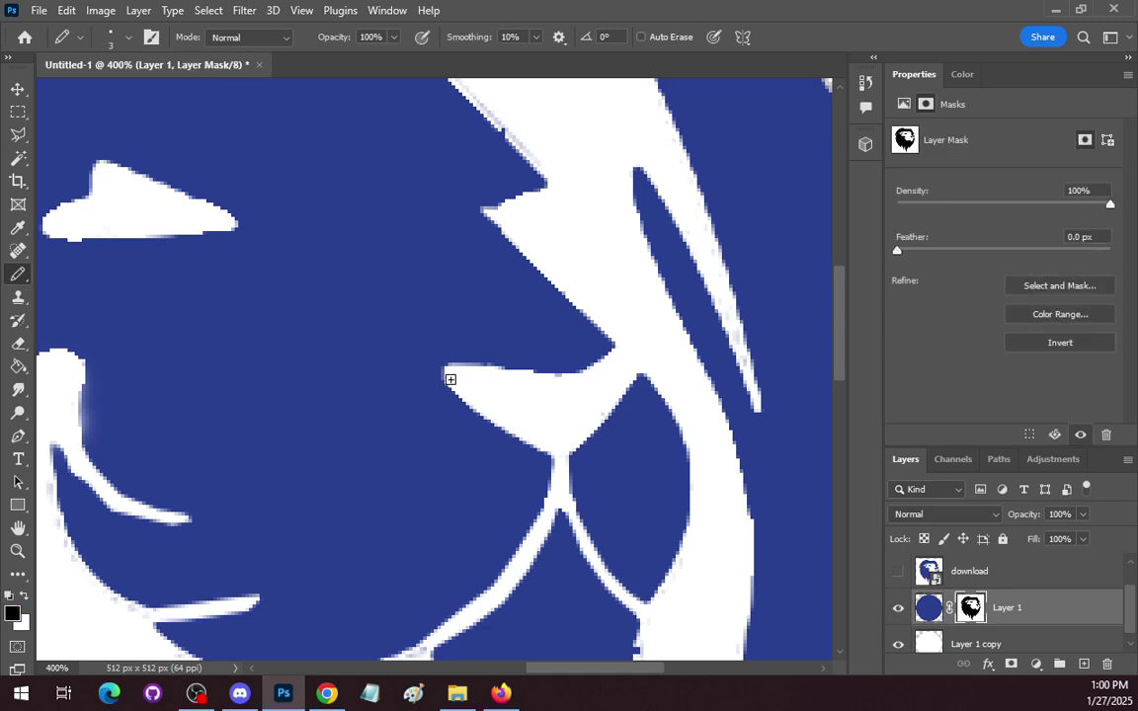
click(925, 609)
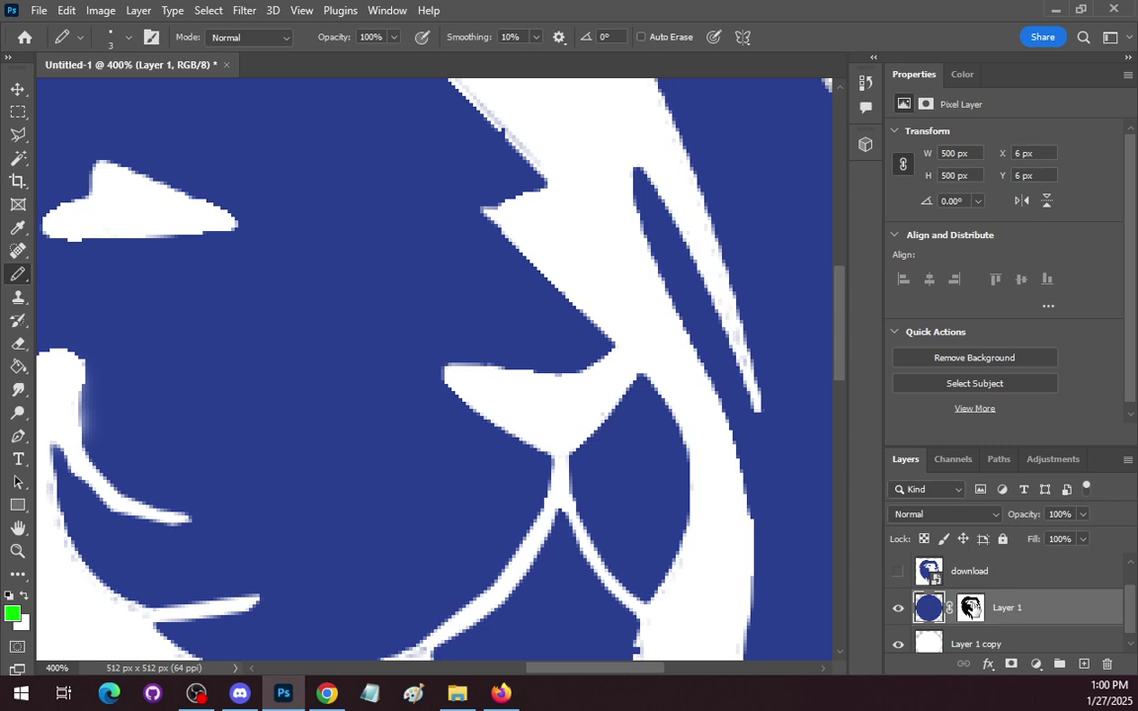
Smooth the upper edge of the white nose and the thin outer mane strand on Layer 1's mask
click(972, 607)
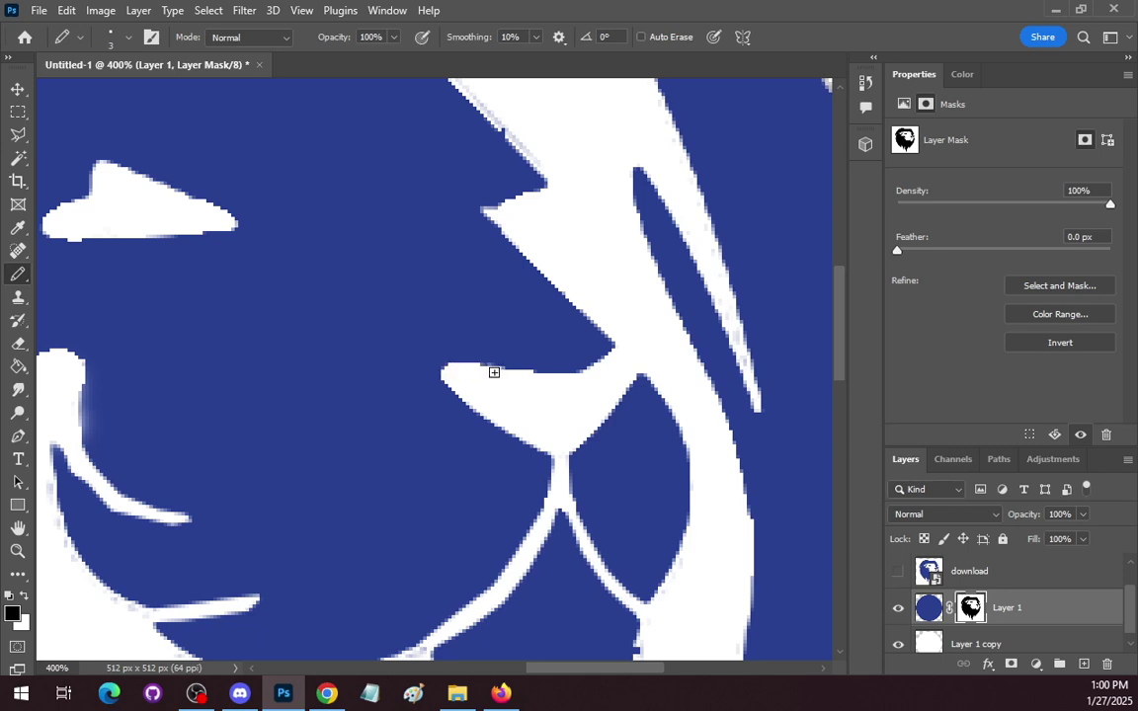
click(482, 369)
drag(747, 364, 651, 98)
Clean the stray pixels along the curved lower muzzle outline below the cheek on the mask
scroll(421, 498, down, 1)
scroll(420, 498, down, 5)
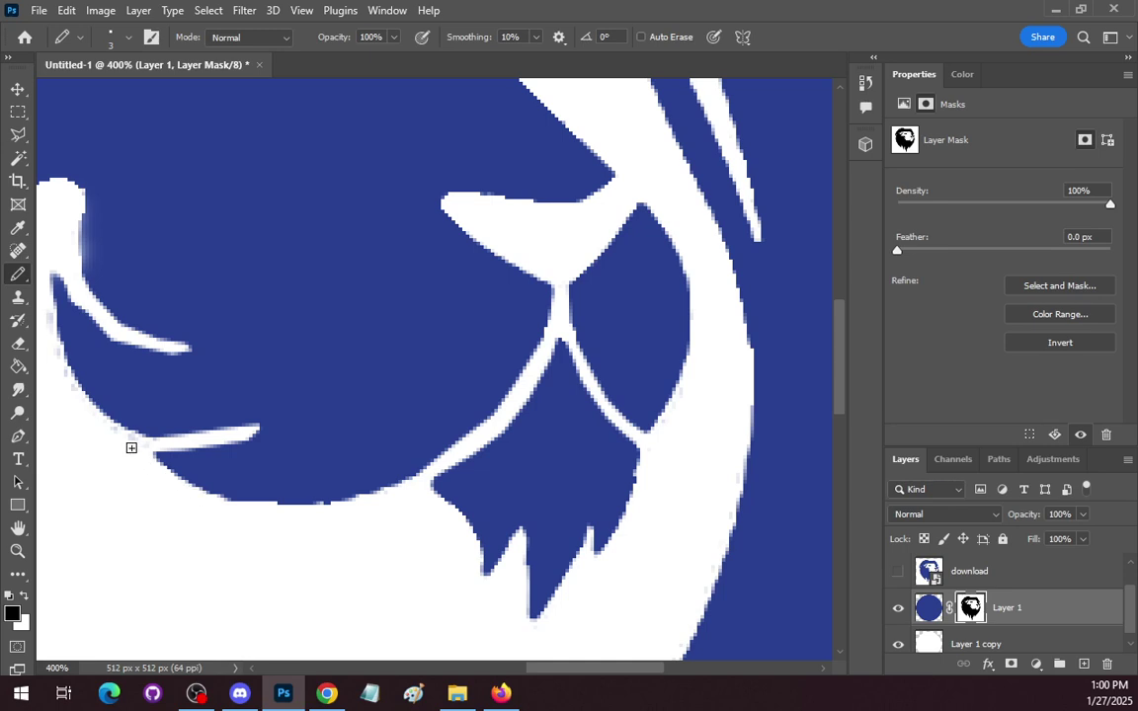
mouse_move(112, 434)
mouse_down()
mouse_move(249, 431)
mouse_move(145, 446)
mouse_move(88, 420)
mouse_move(58, 366)
mouse_move(61, 382)
mouse_move(73, 387)
mouse_move(46, 333)
mouse_move(43, 276)
mouse_move(50, 348)
mouse_up()
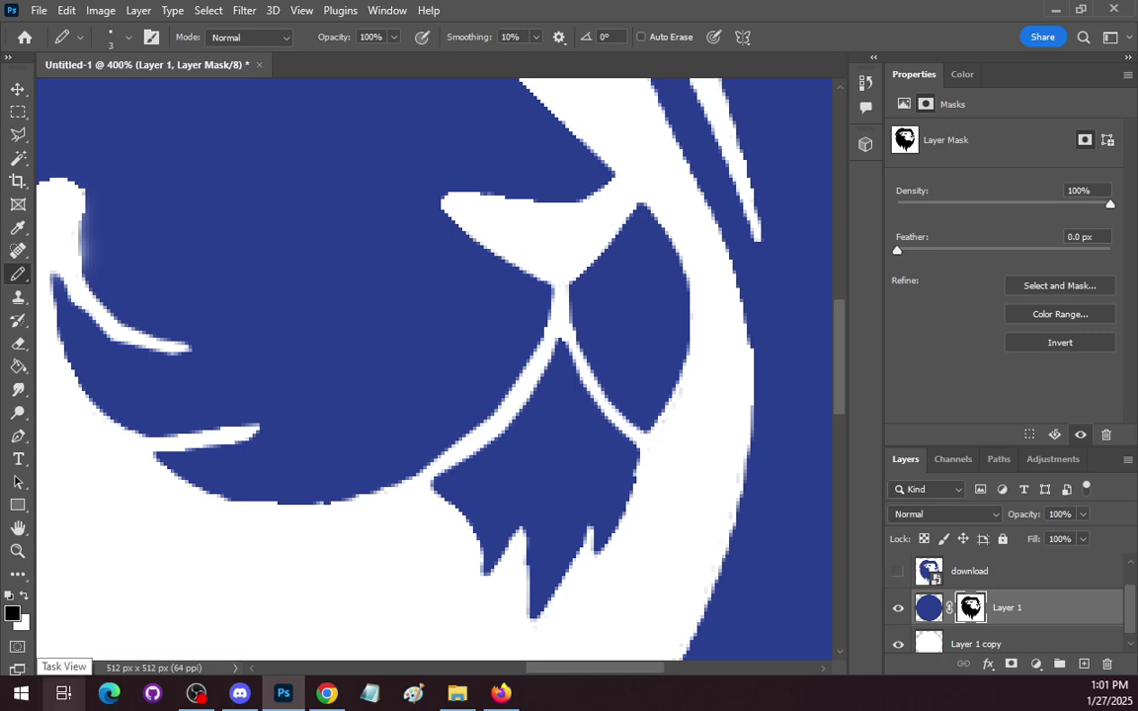
View the whole logo at 100% and hide the white Layer 1 copy so the lion area is transparent
key(ctrl+1)
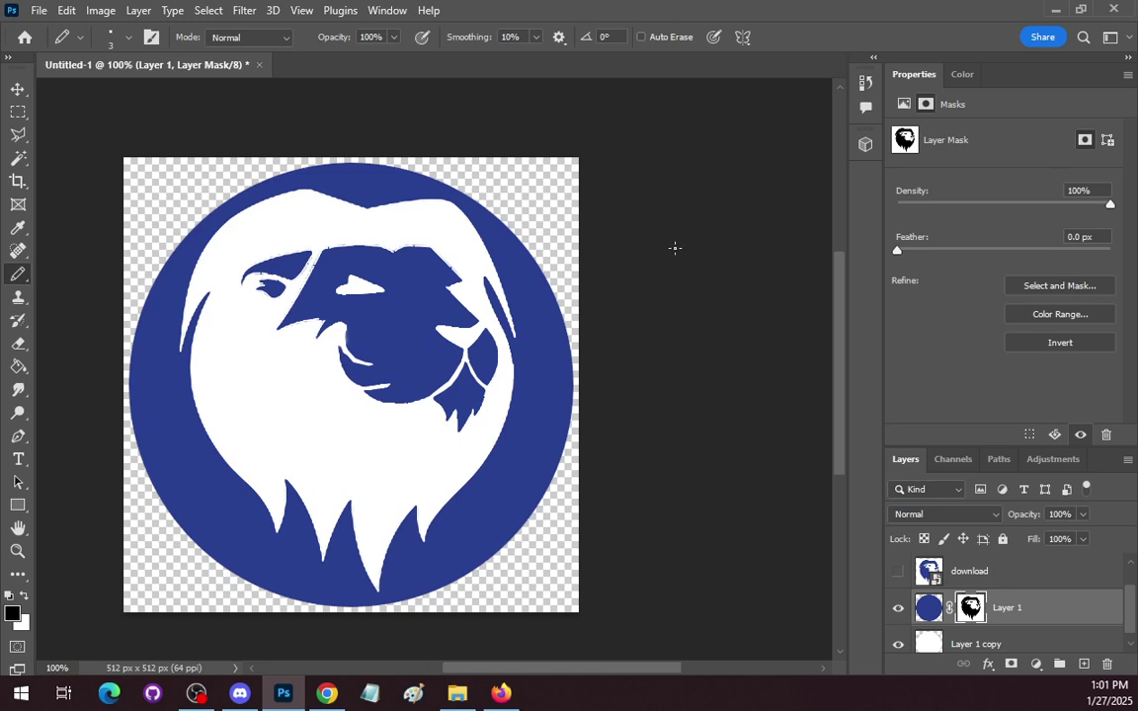
click(898, 647)
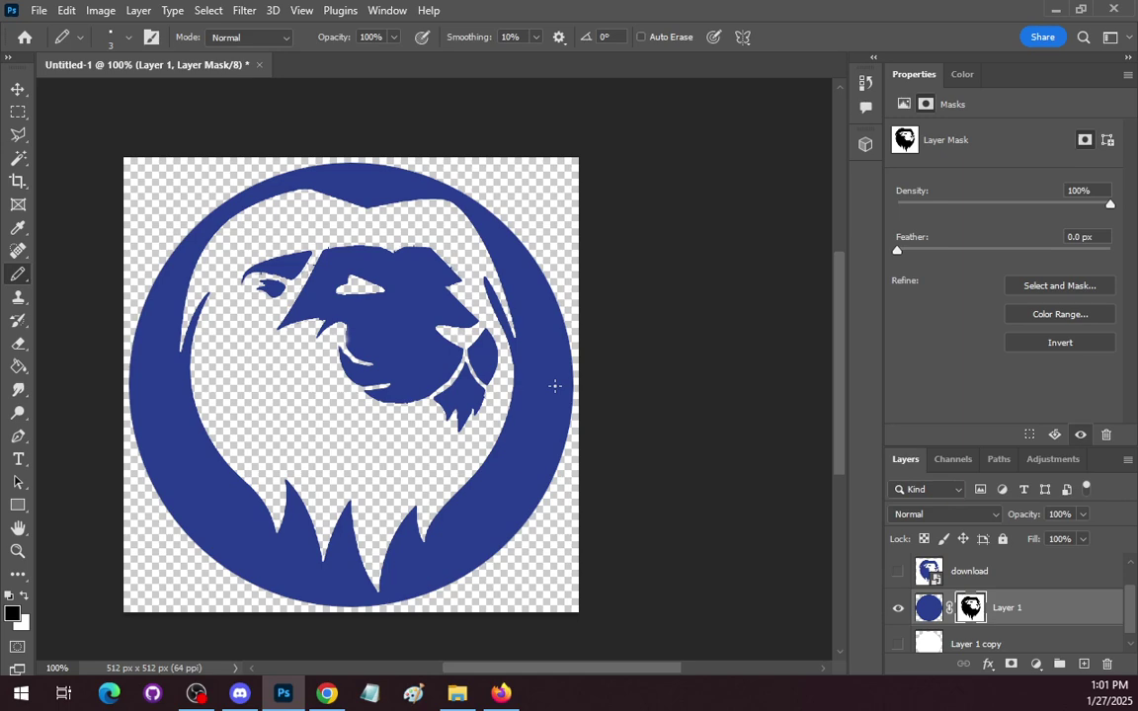
click(39, 10)
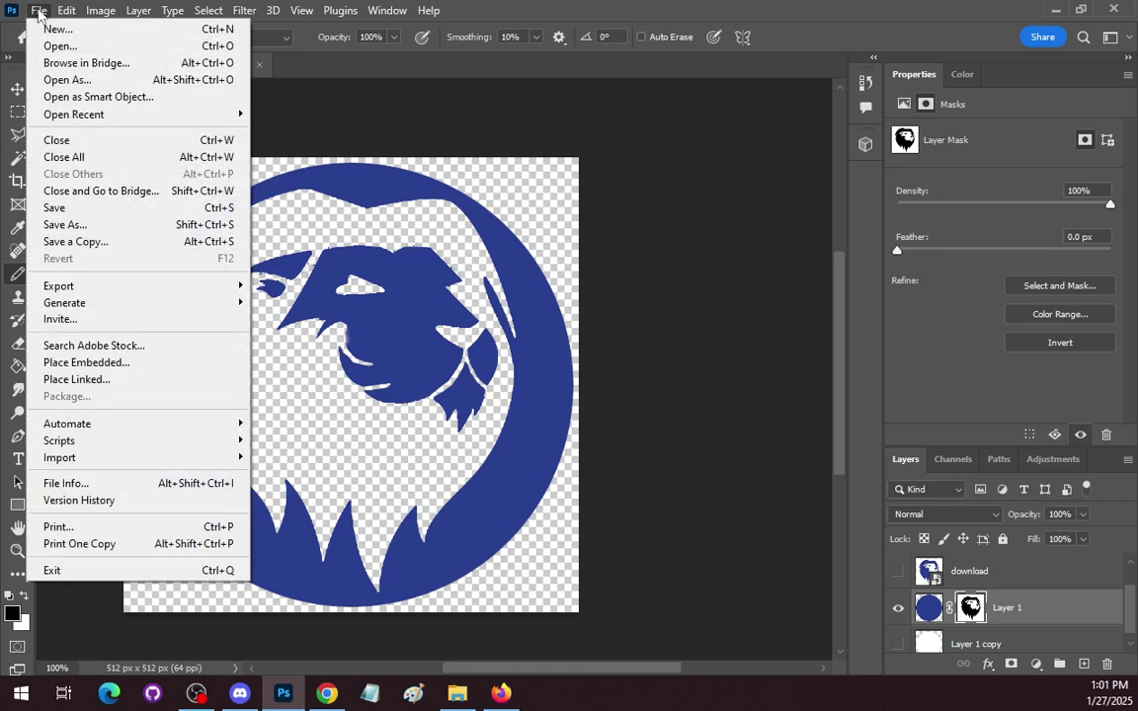
click(76, 241)
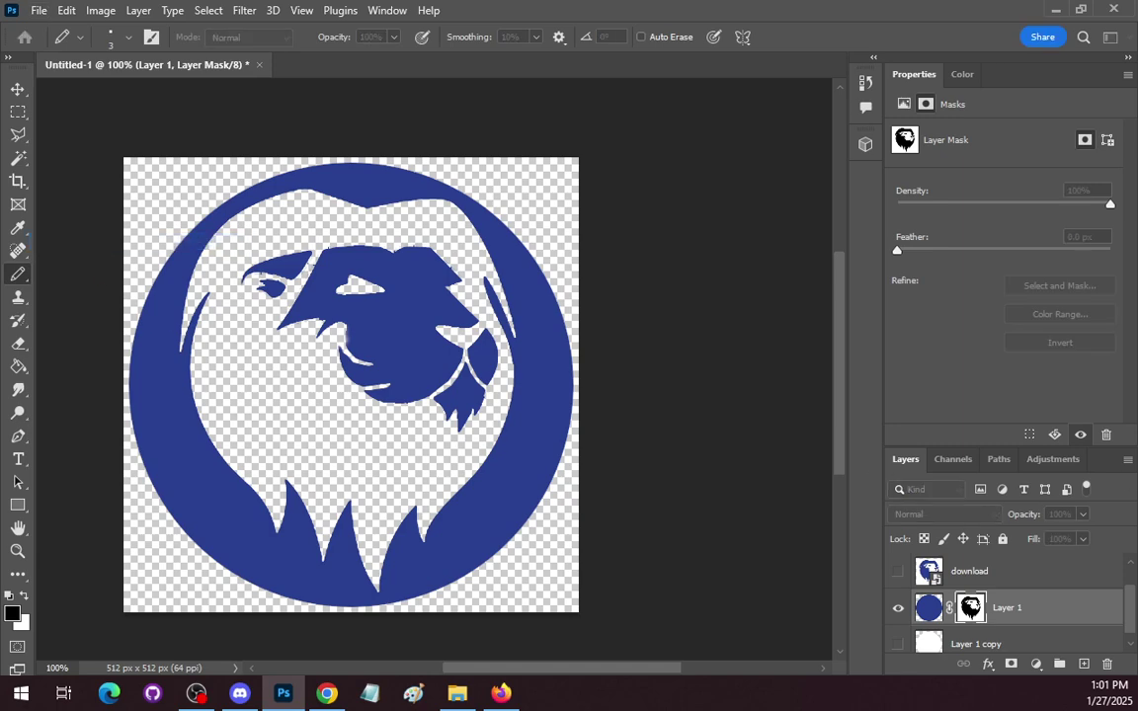
click(40, 10)
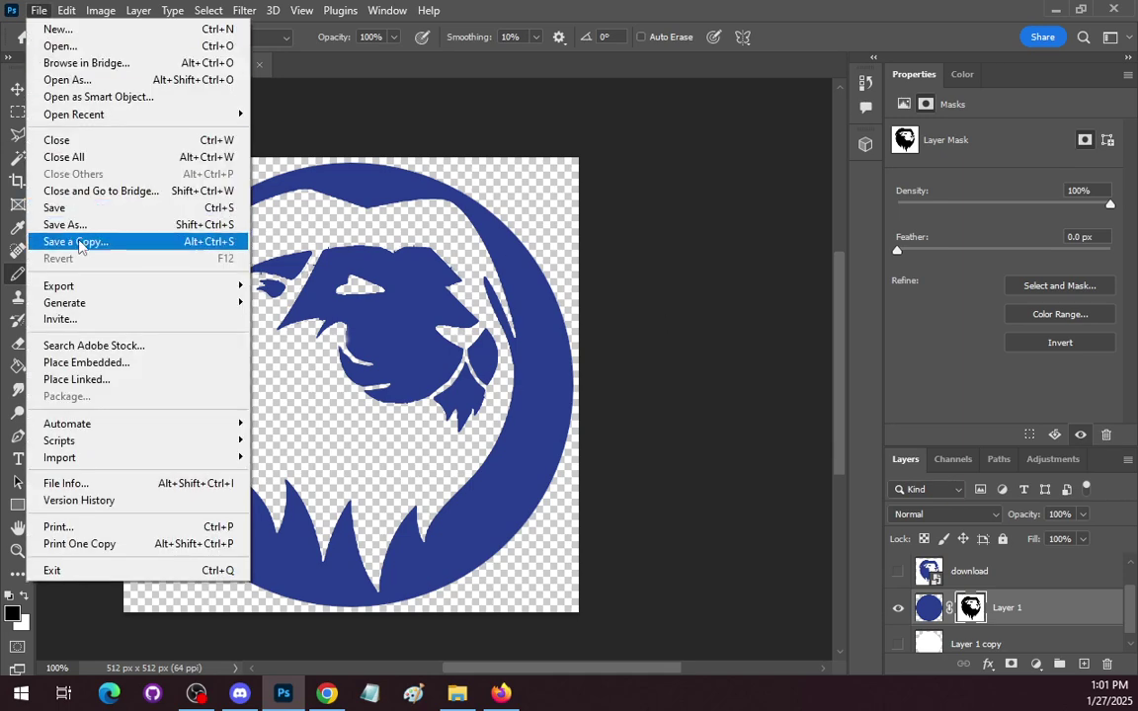
click(83, 247)
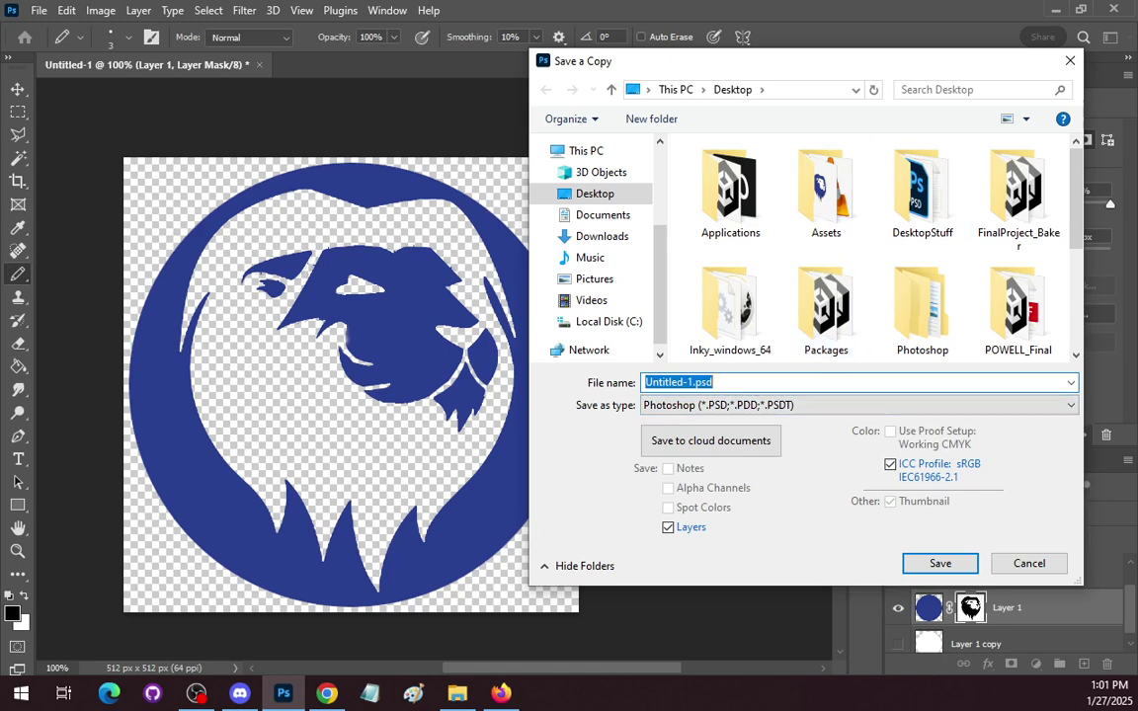
click(1069, 61)
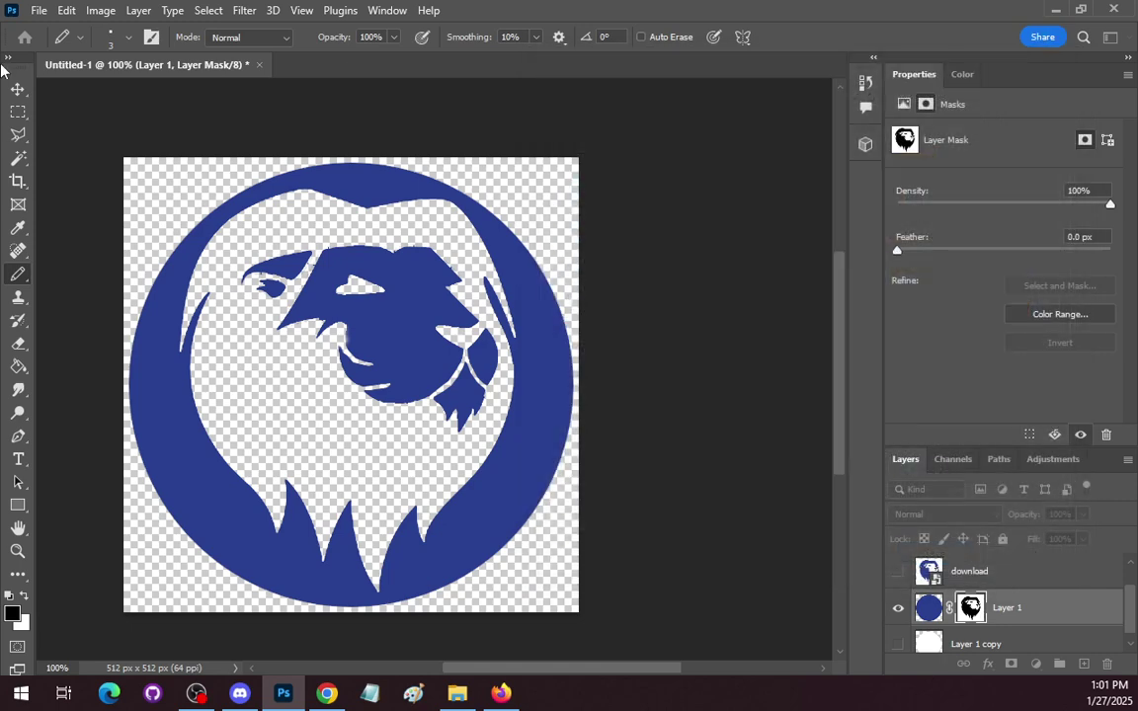
Save a JPEG copy of the logo named TransparentLion to the Desktop, keeping the offered JPEG options
click(39, 10)
click(89, 244)
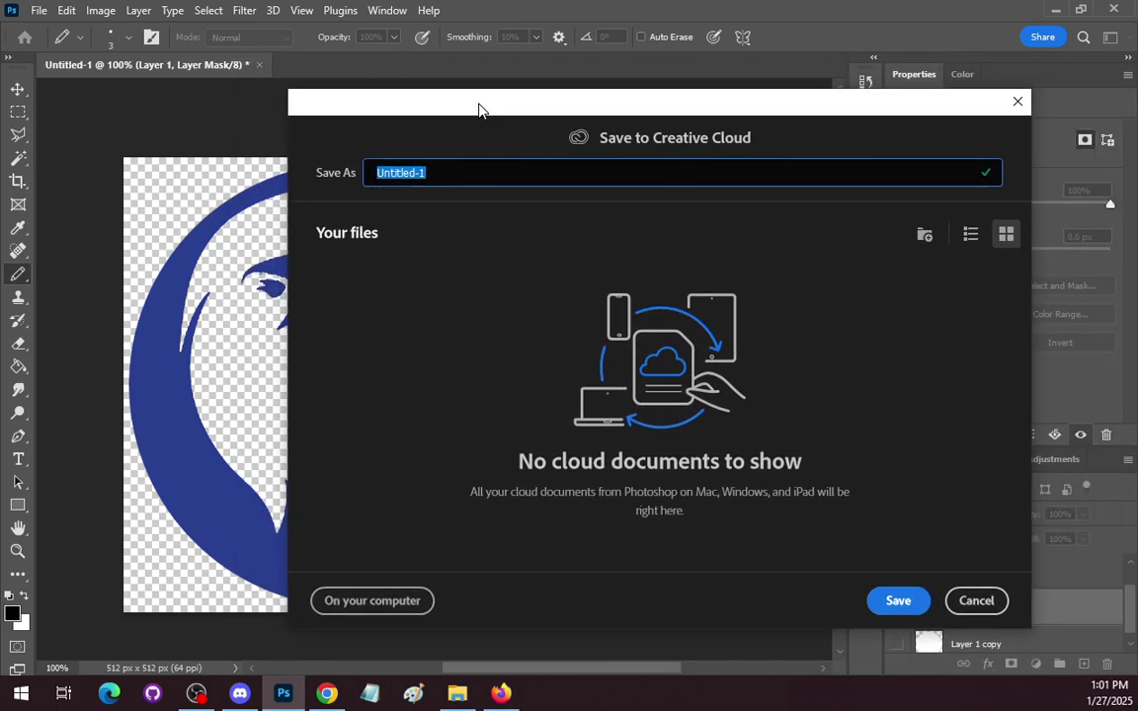
drag(478, 109, 486, 108)
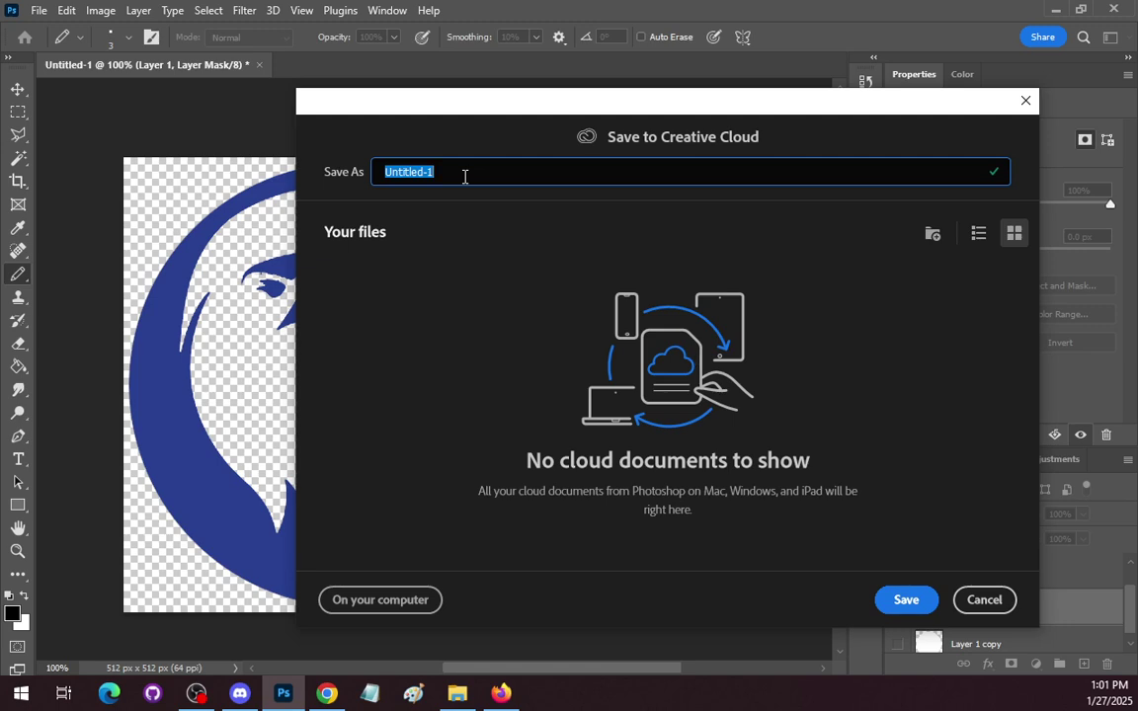
text(TransparentLion)
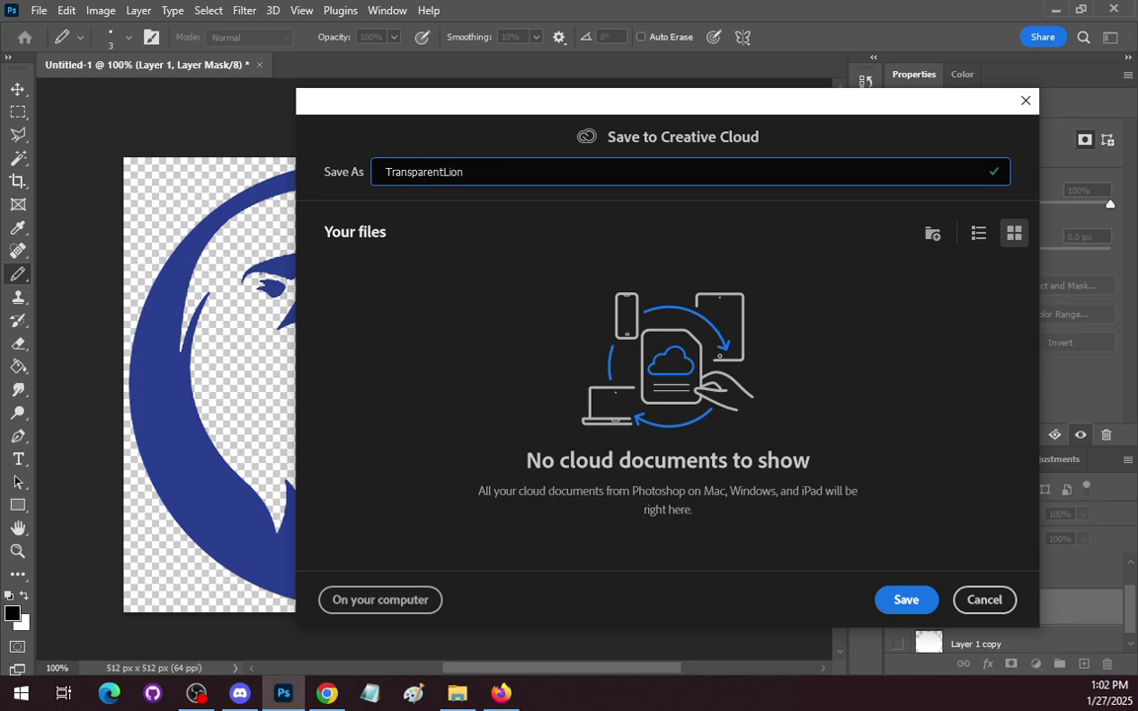
click(383, 602)
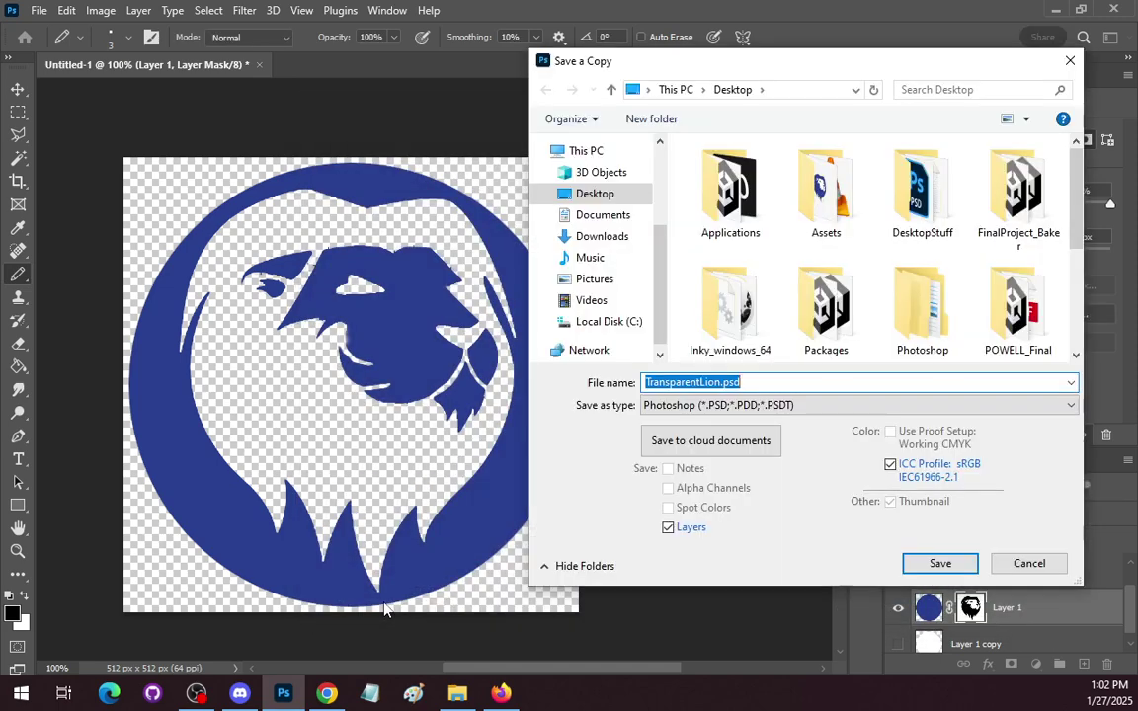
click(769, 407)
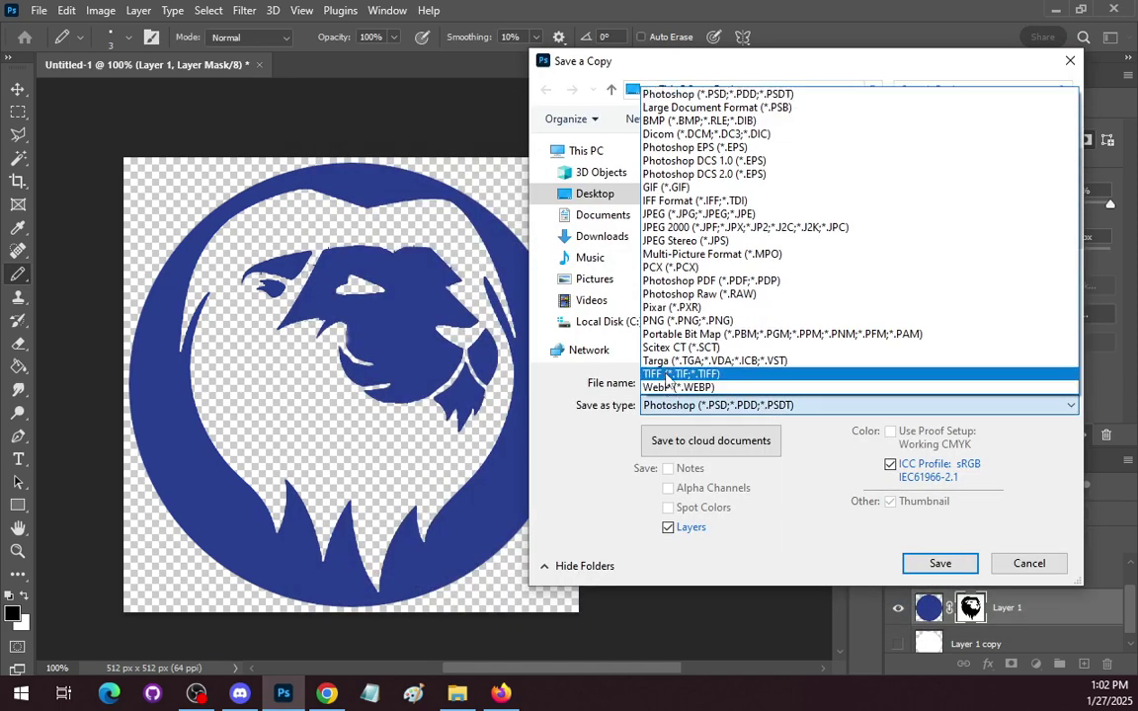
click(696, 214)
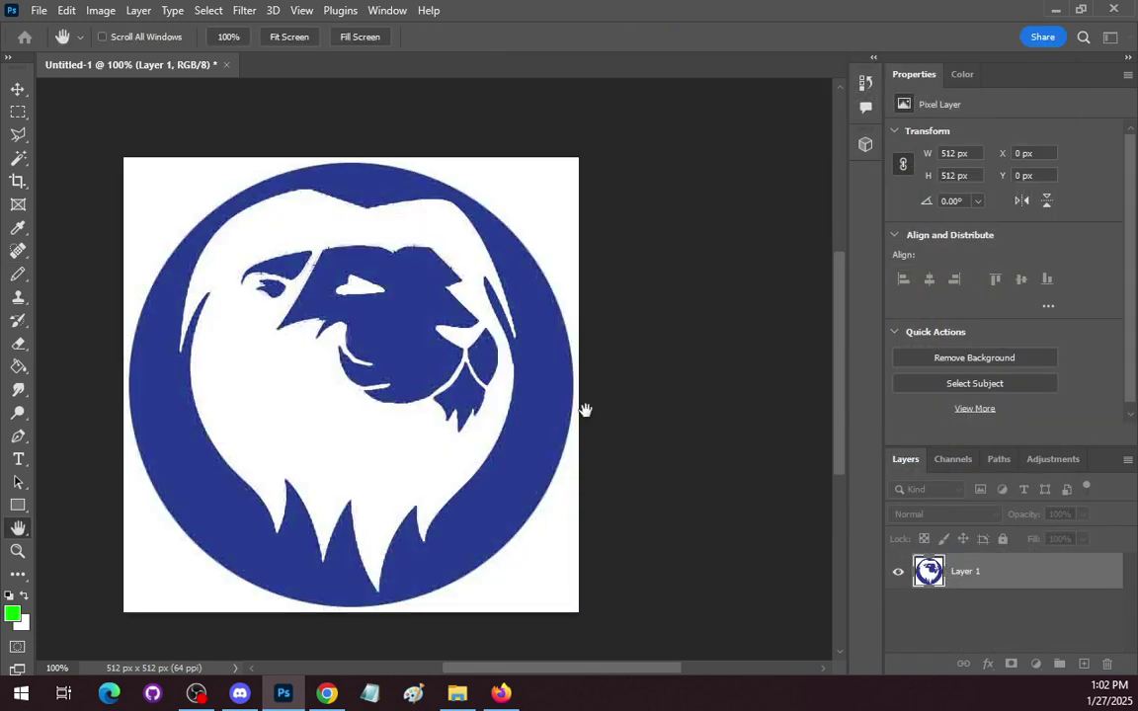
click(38, 12)
click(551, 109)
drag(634, 192, 630, 135)
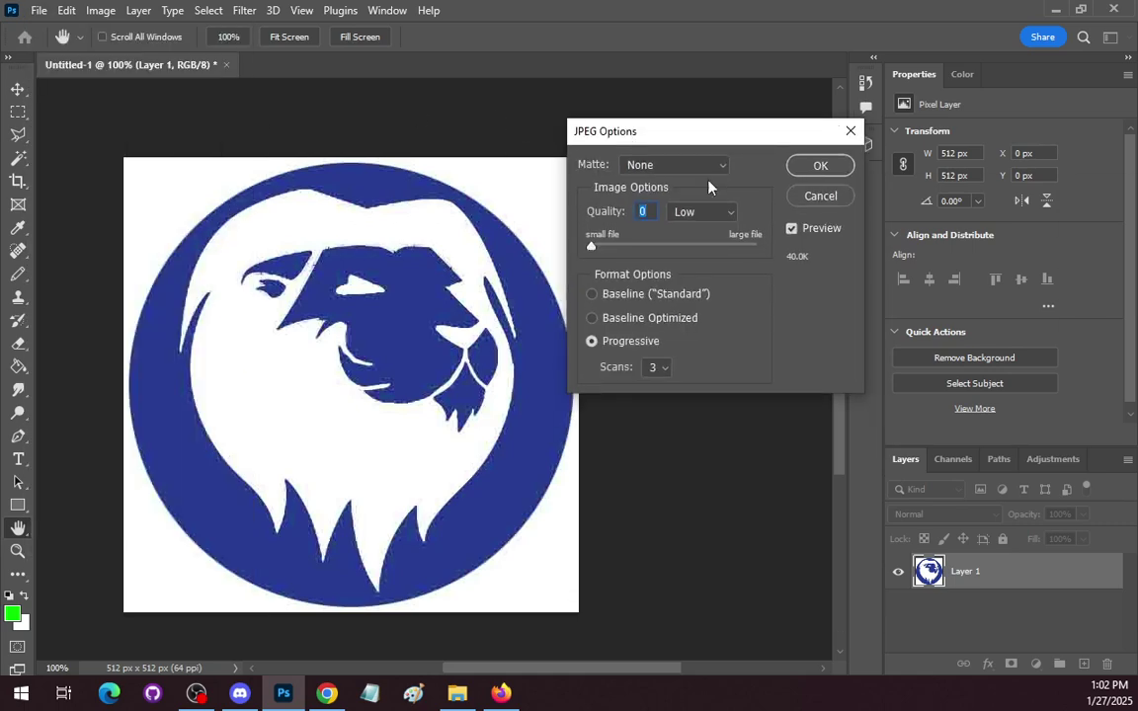
click(821, 166)
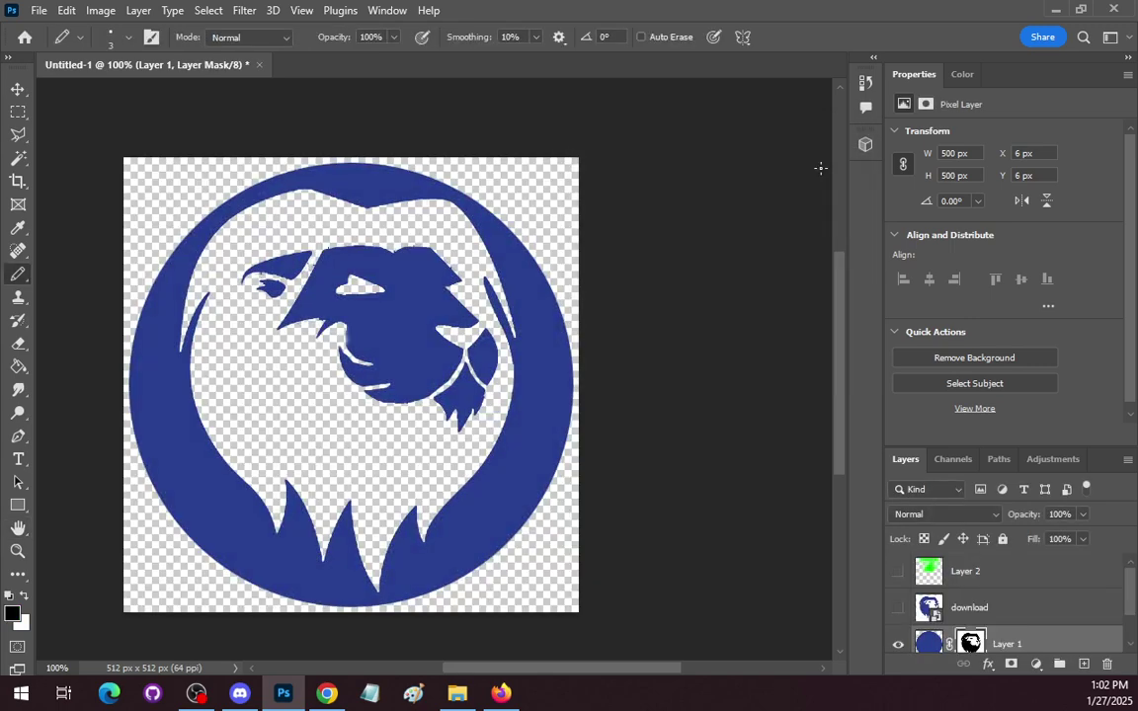
Save a Photoshop PSD copy named TransparentLion to the Desktop with Maximize Compatibility on
click(38, 11)
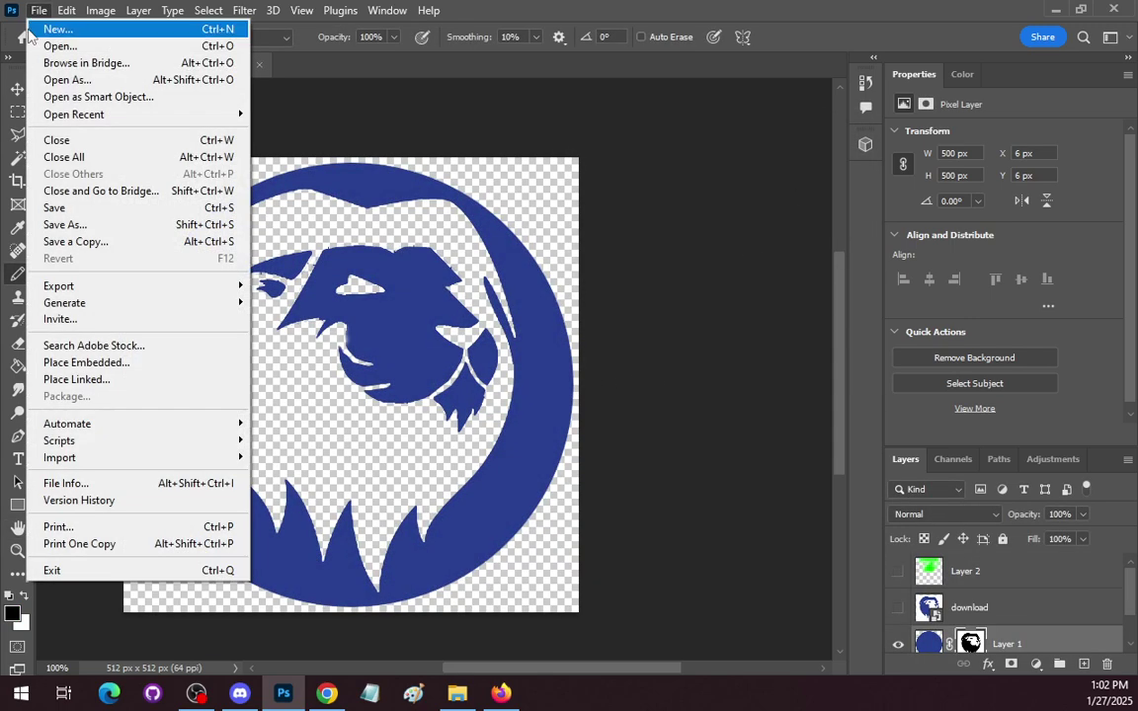
click(89, 243)
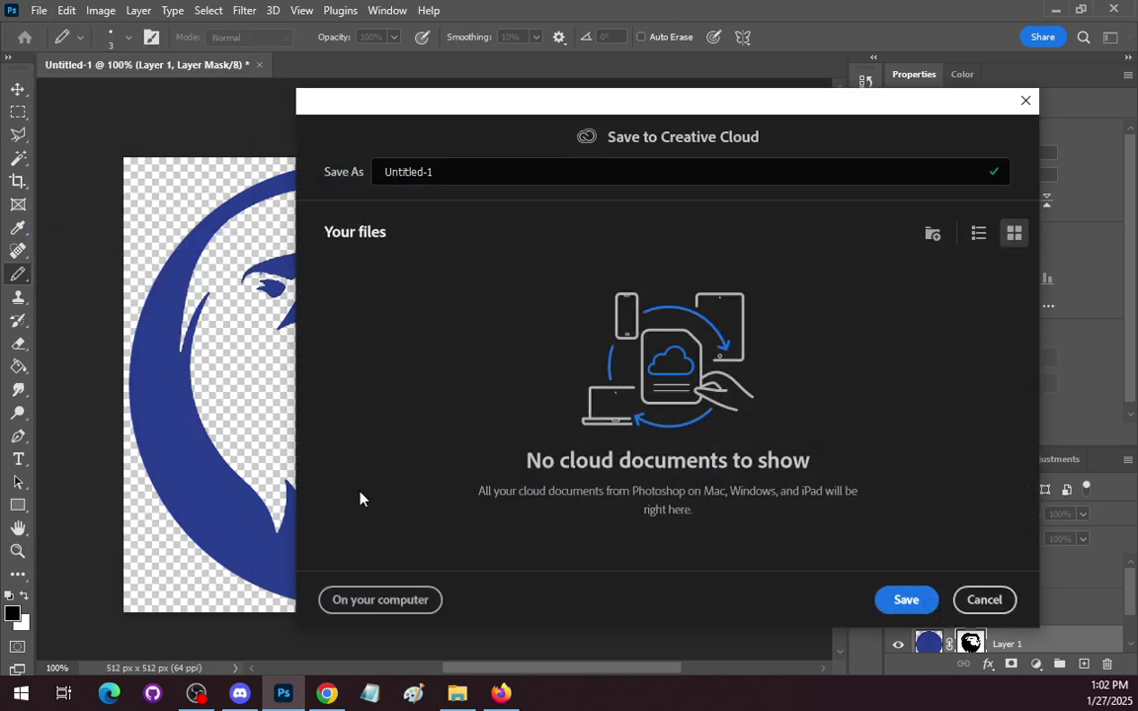
click(369, 603)
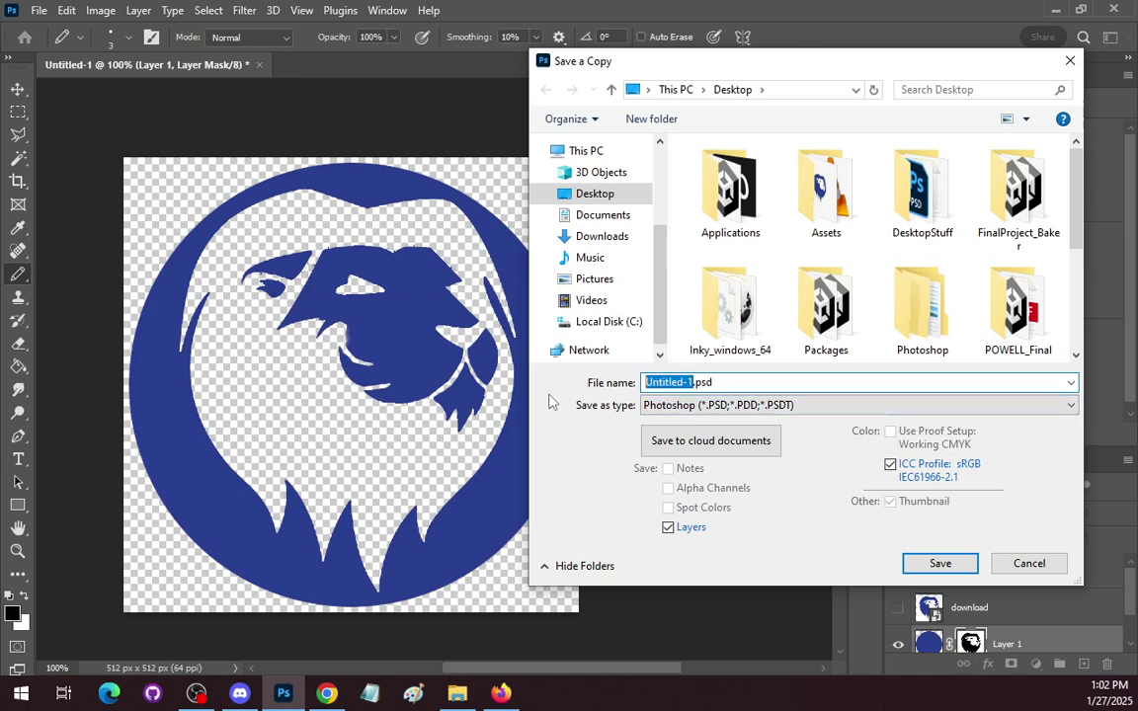
text(TransparentLion)
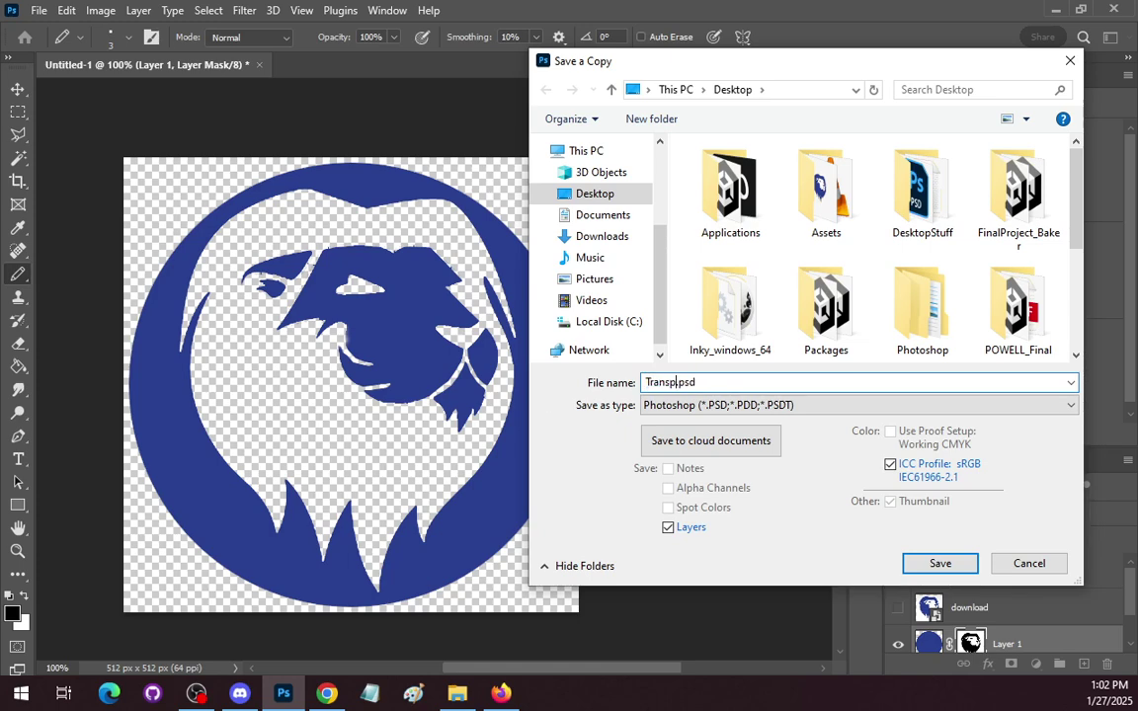
key(Return)
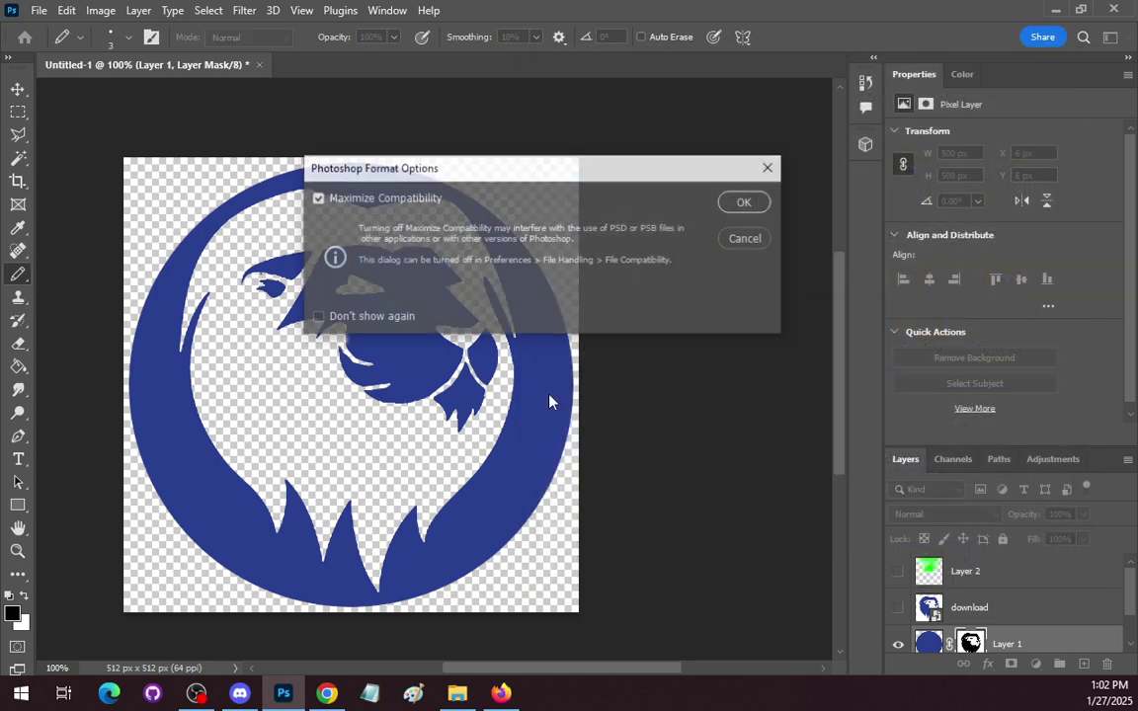
click(746, 201)
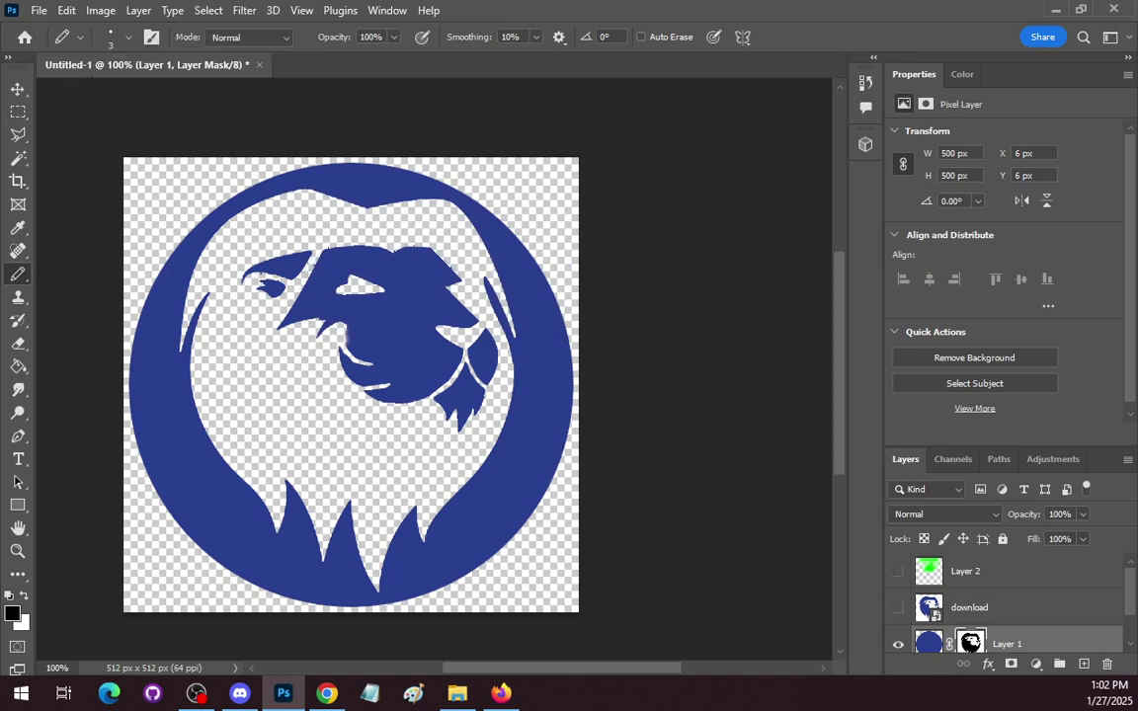
Start another copy of the logo on the computer and set its file type to PNG
click(38, 10)
click(92, 243)
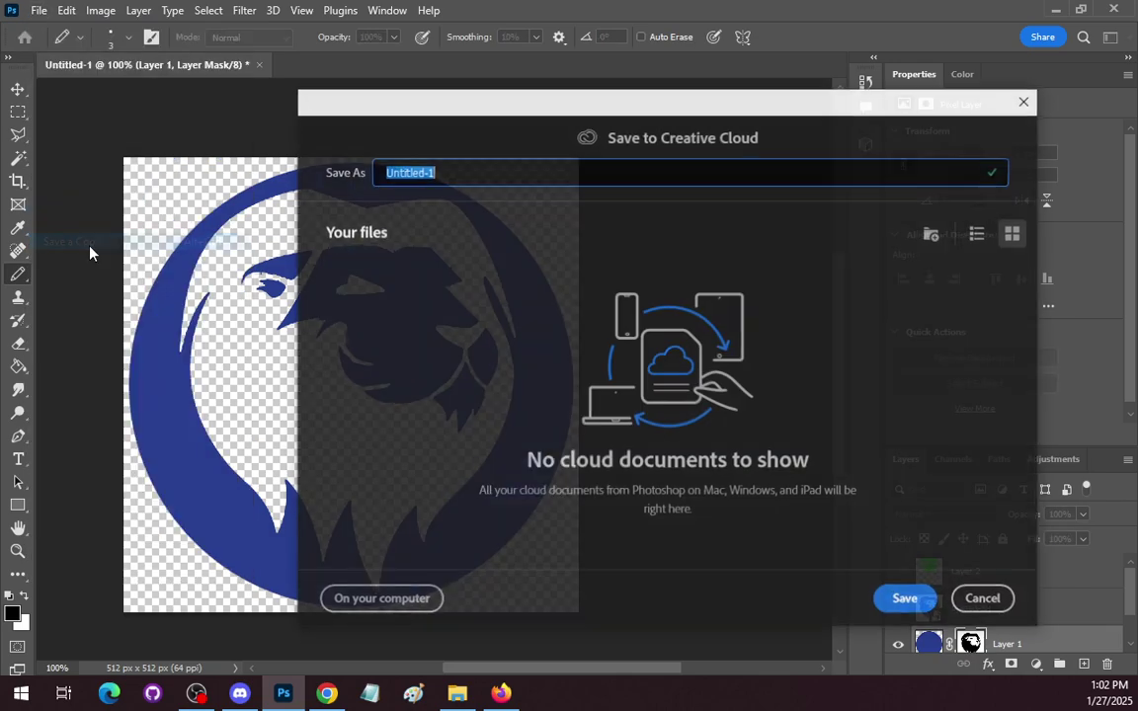
click(381, 600)
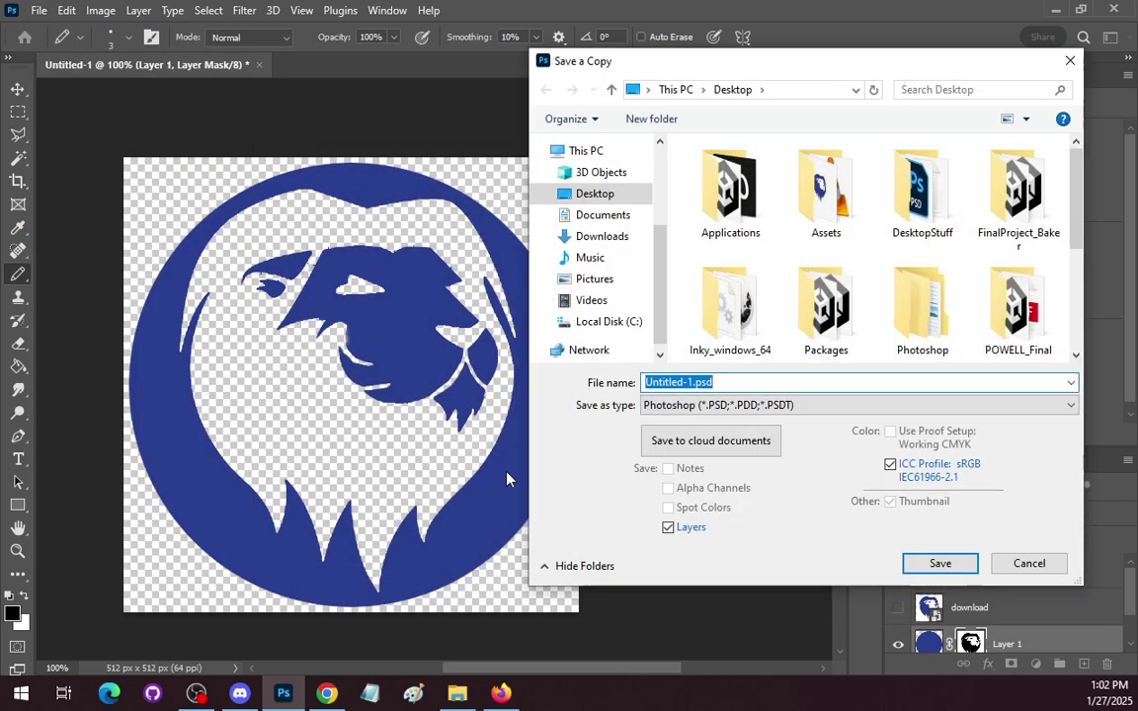
click(697, 414)
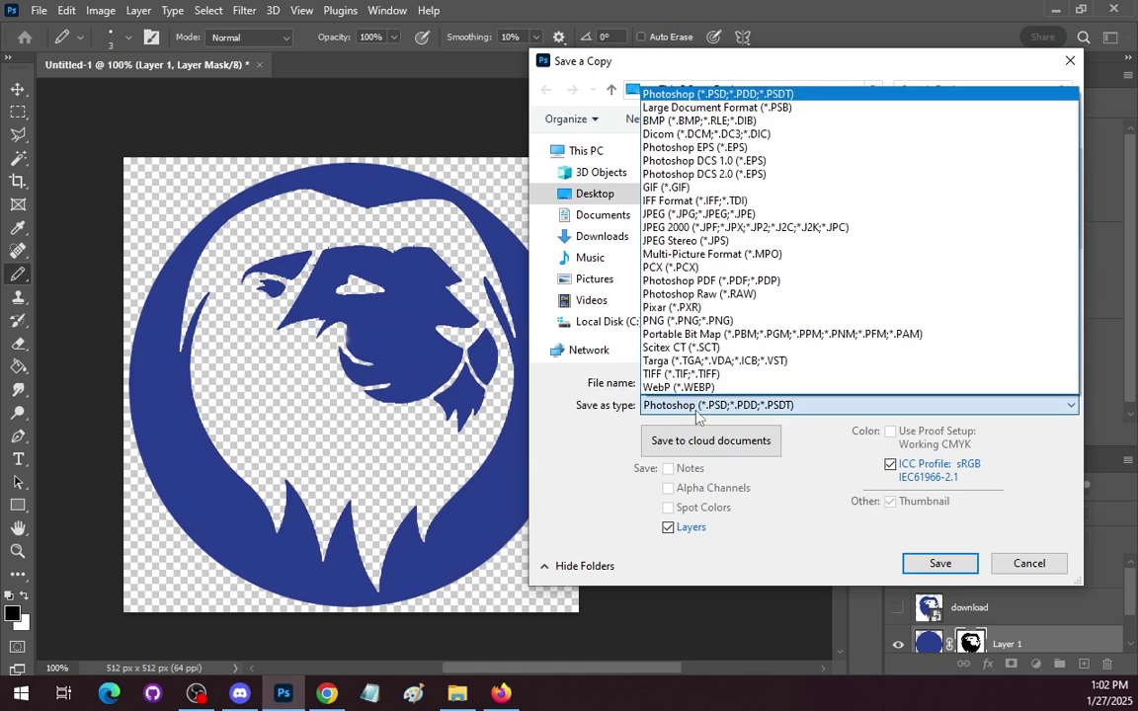
click(686, 320)
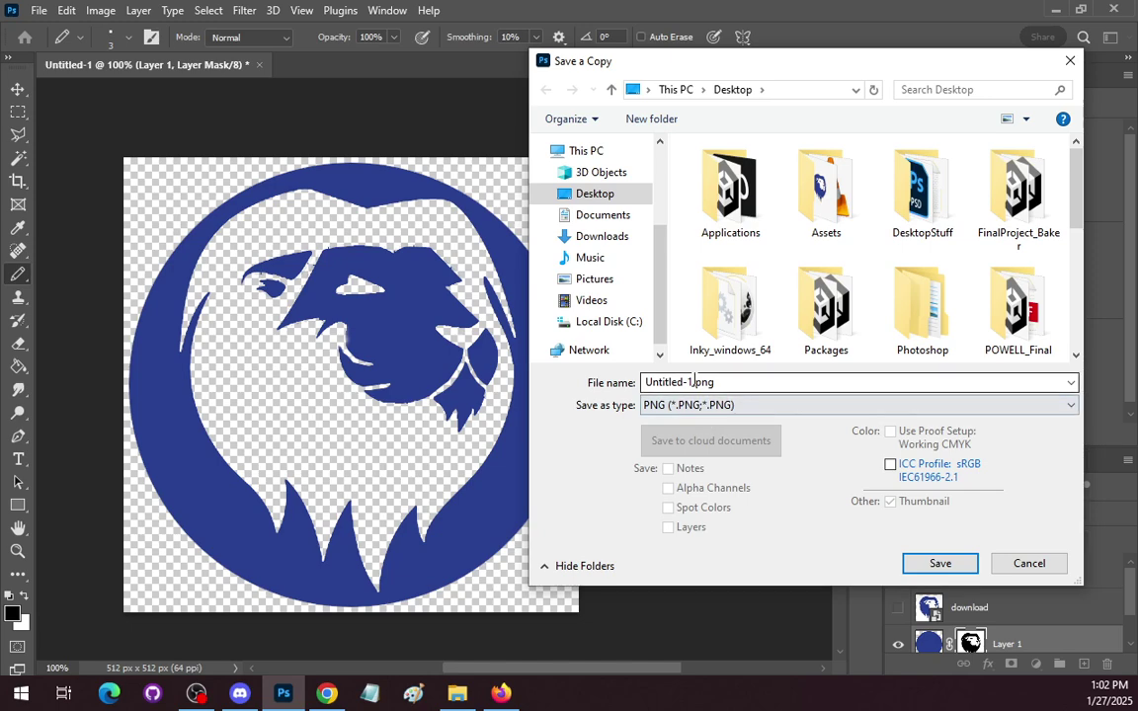
Name the PNG copy TransparentLion, removing the jpg extension from the reused file name
text(tra)
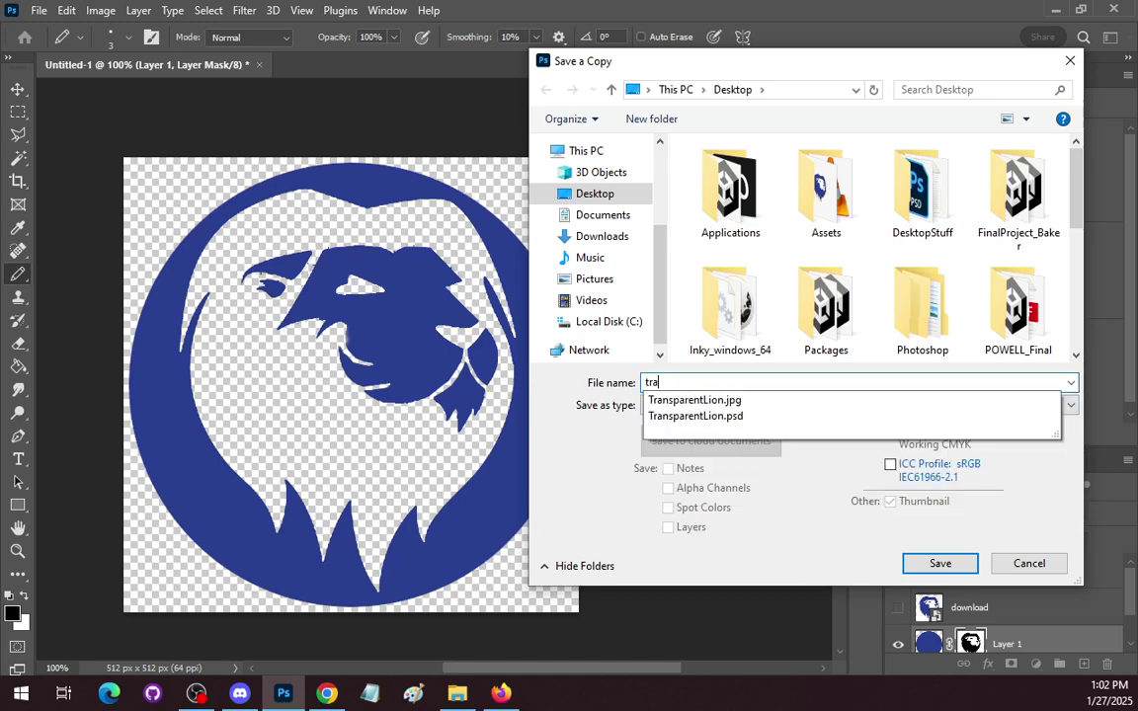
click(728, 401)
click(724, 406)
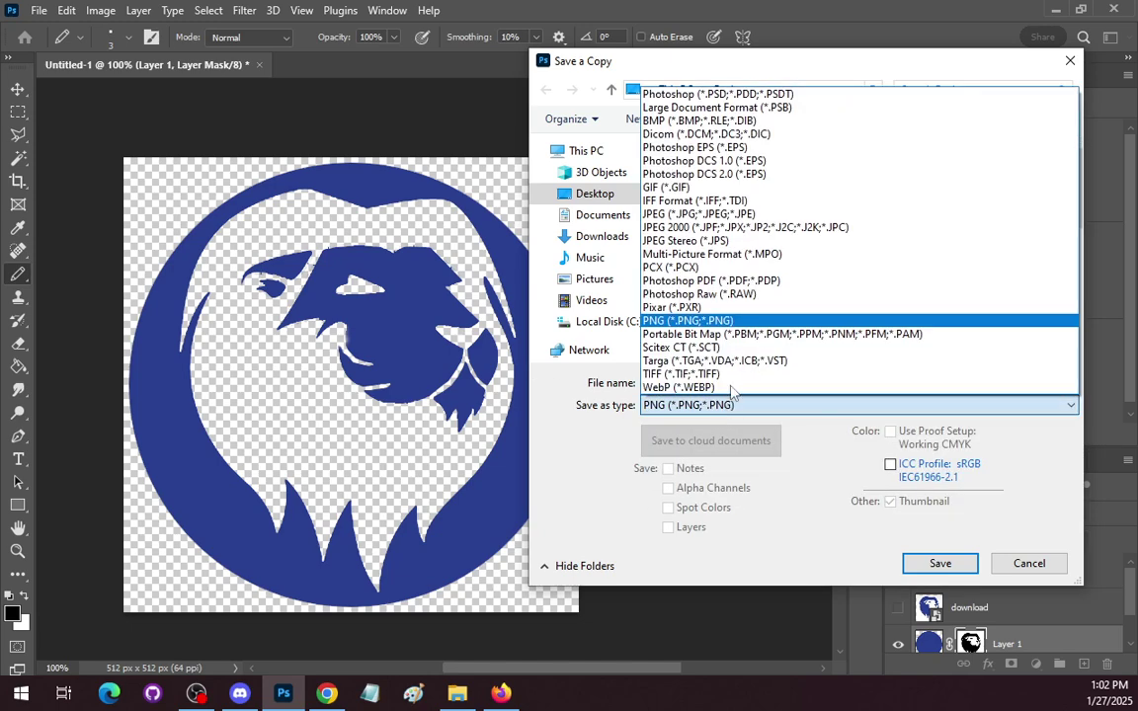
click(718, 322)
click(803, 383)
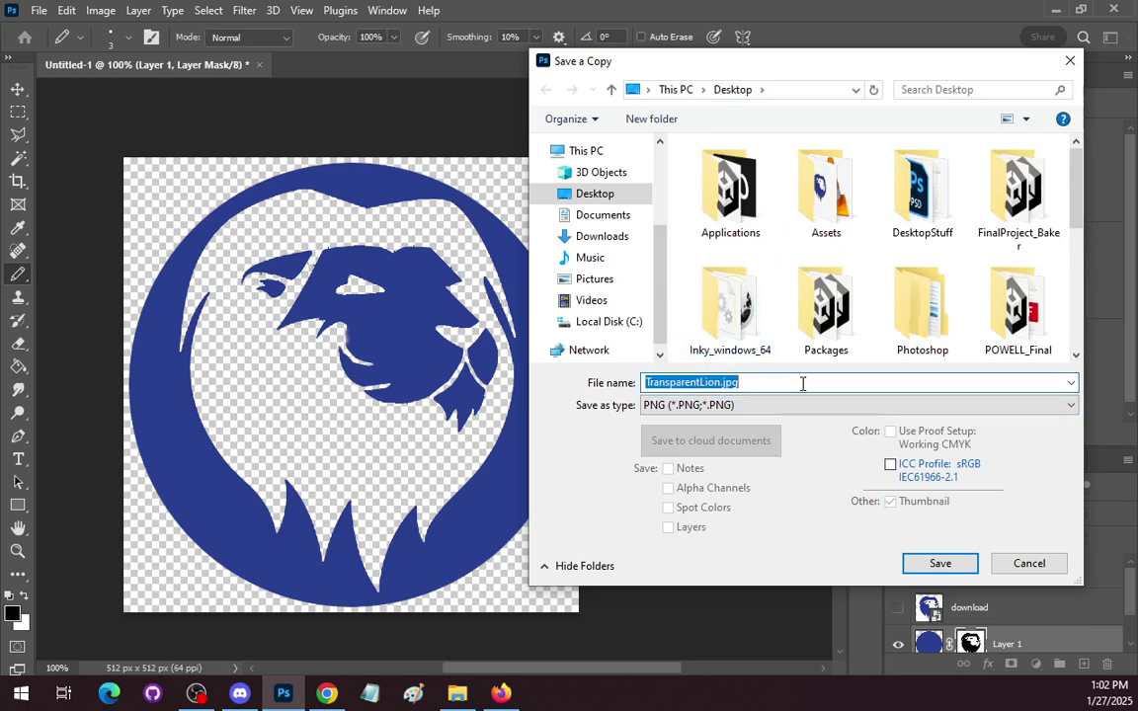
click(807, 385)
double_click(807, 386)
click(807, 385)
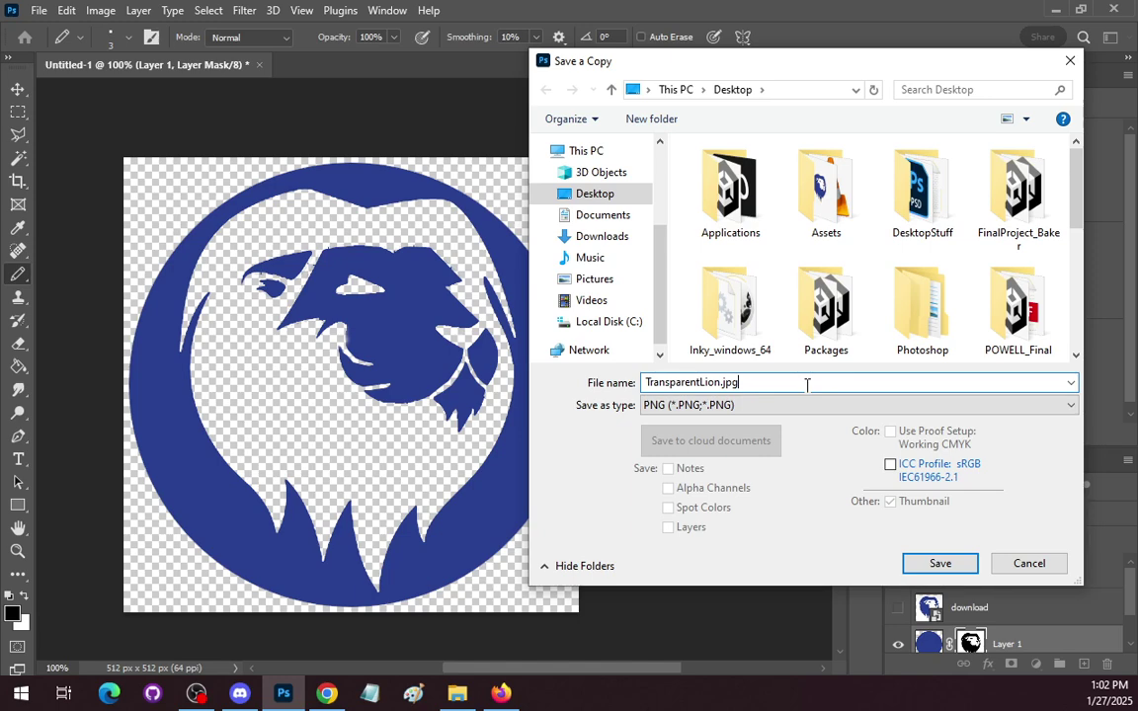
key(BackSpace)
key(BackSpace)
key(BackSpace)
Save the PNG copy with the Large file size (Fastest saving) option
click(779, 526)
click(950, 561)
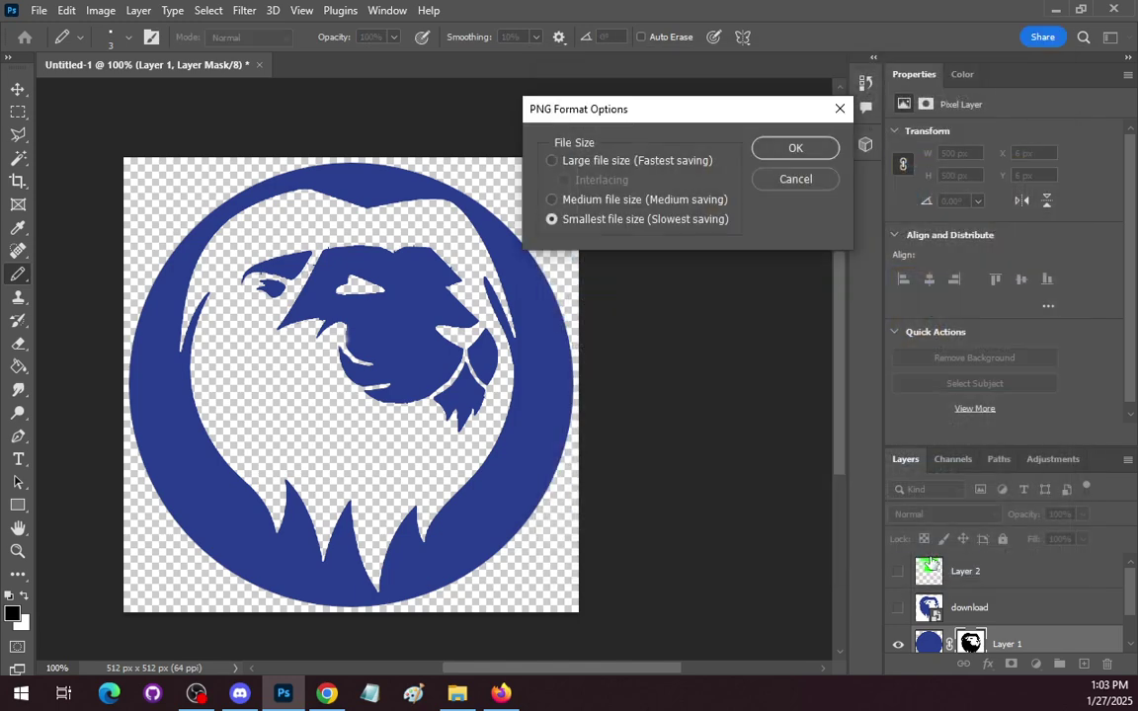
click(551, 161)
click(795, 150)
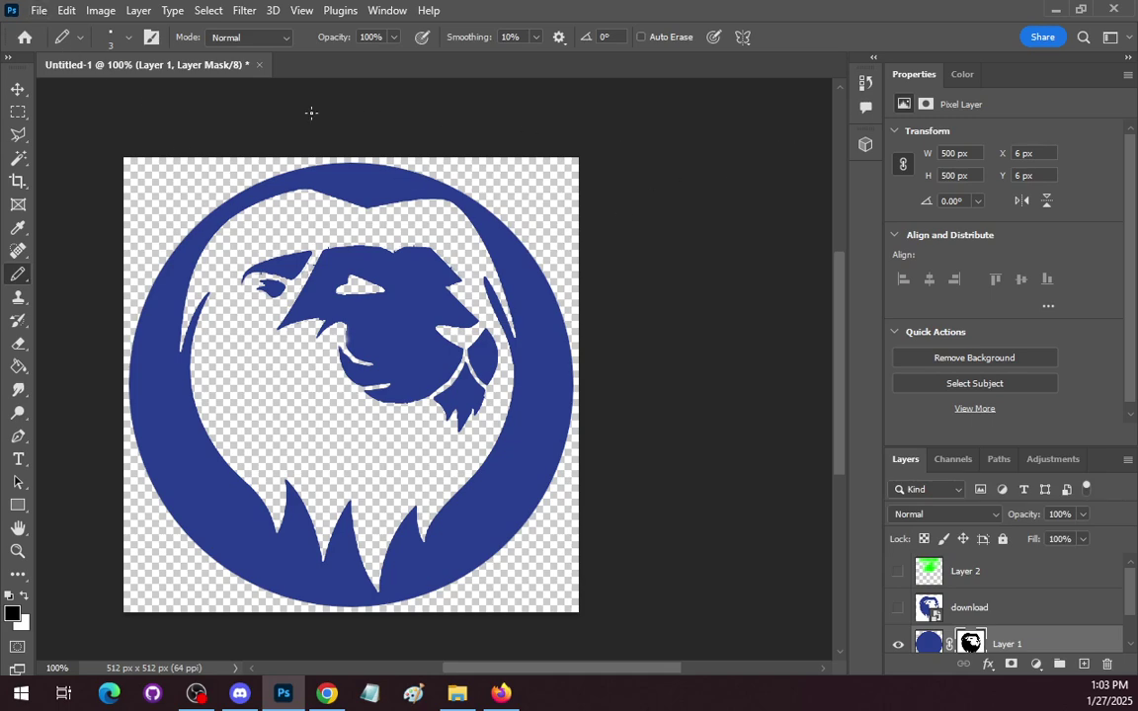
Start another copy of the logo on the computer and set its file type to Targa
click(49, 14)
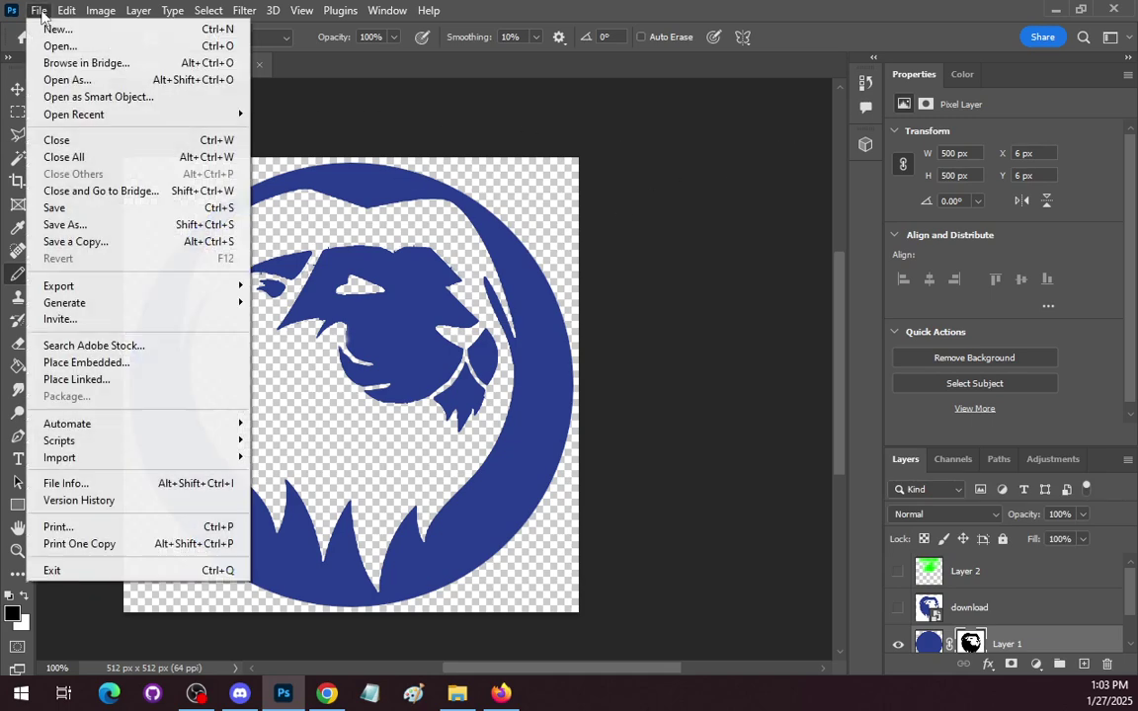
click(94, 241)
click(414, 602)
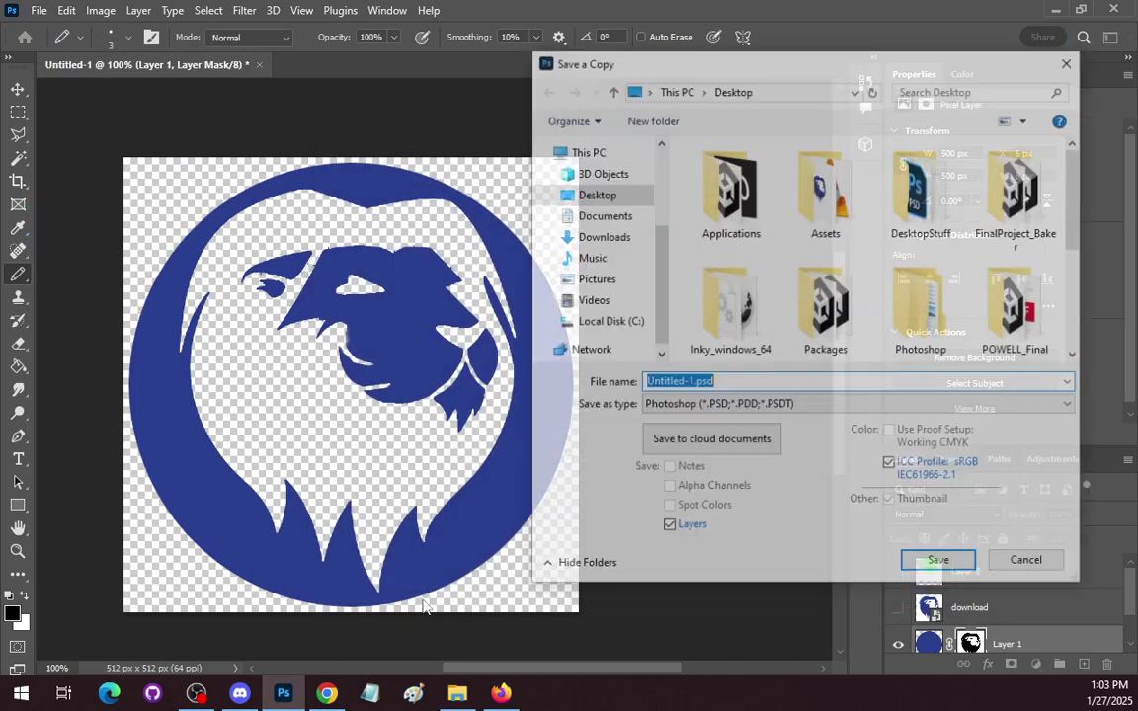
click(749, 405)
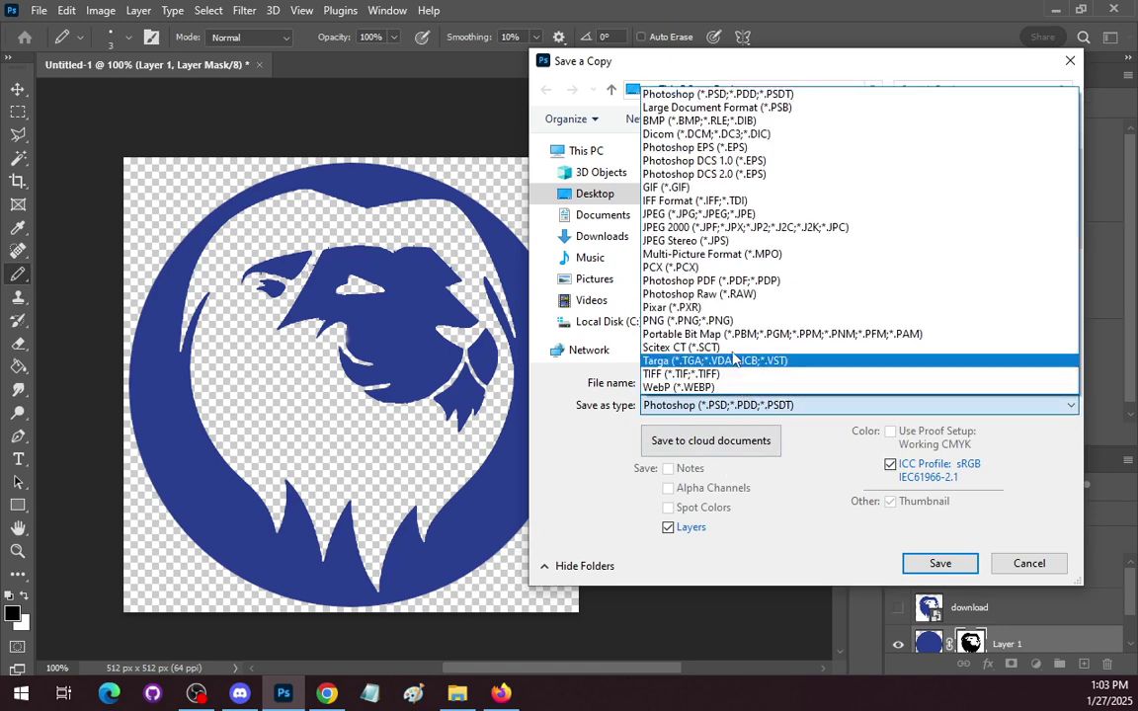
click(726, 362)
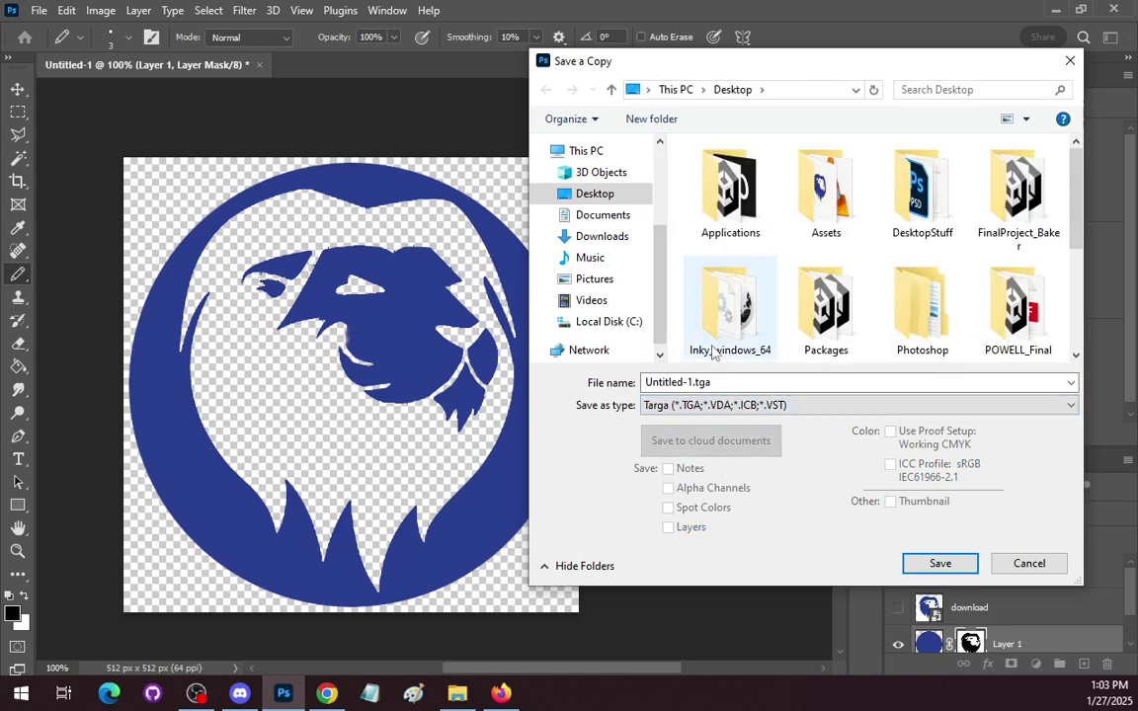
Name the Targa copy TransparentLion1, without the extension of the reused file name
text(tra)
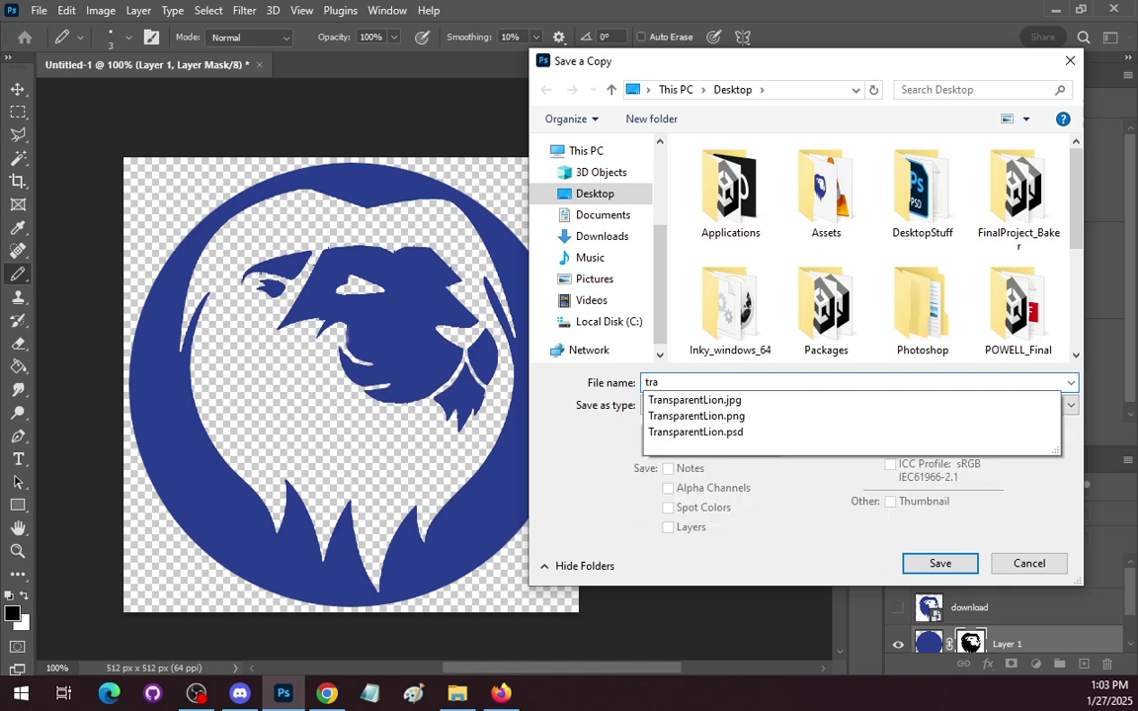
key(Down)
key(BackSpace)
key(BackSpace)
key(BackSpace)
key(BackSpace)
click(724, 382)
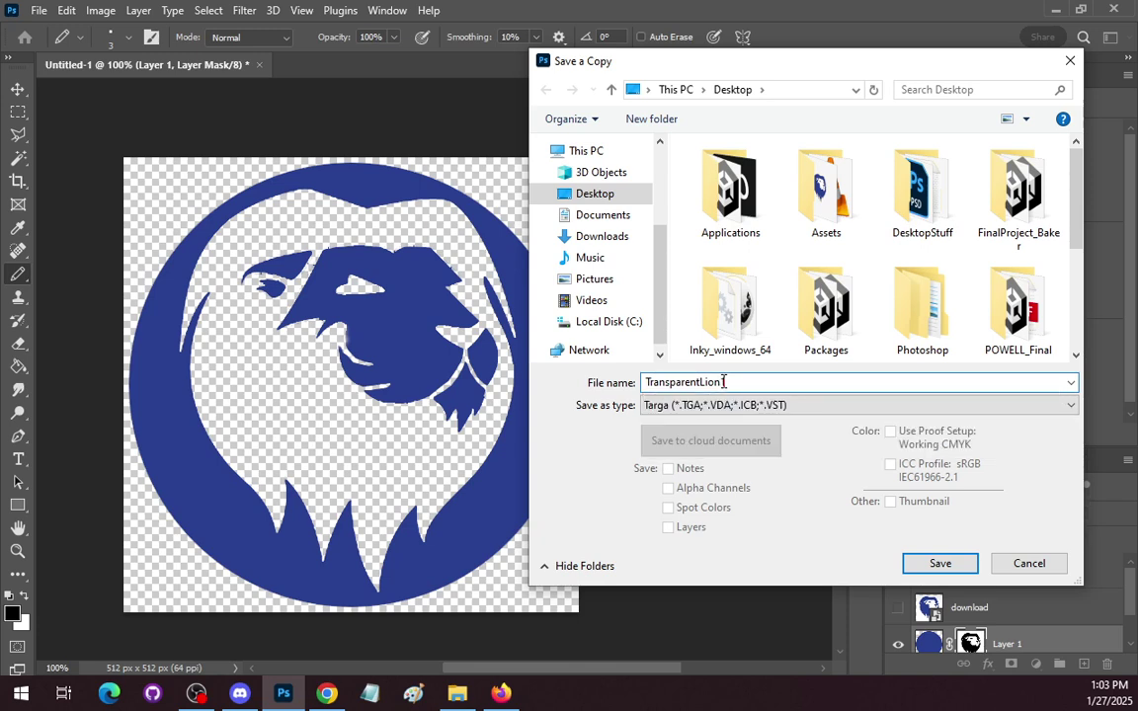
text(1)
Save the Targa copy at 24 bits/pixel without compression and minimize the window to show the desktop
click(946, 567)
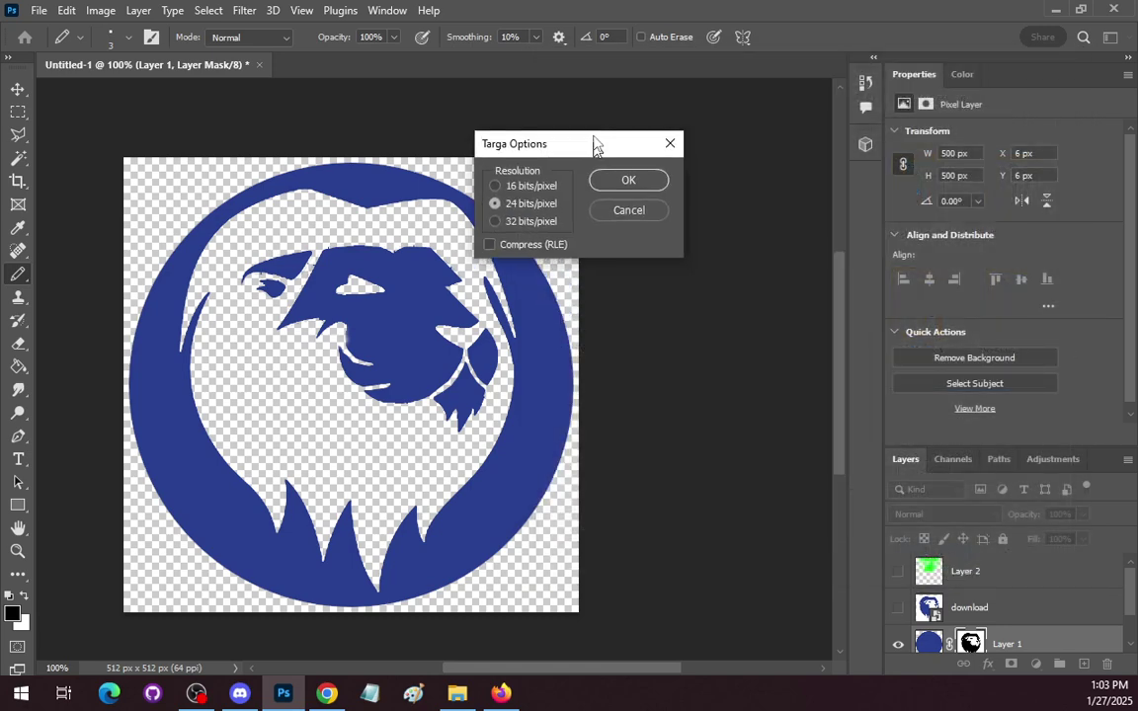
drag(595, 145, 691, 111)
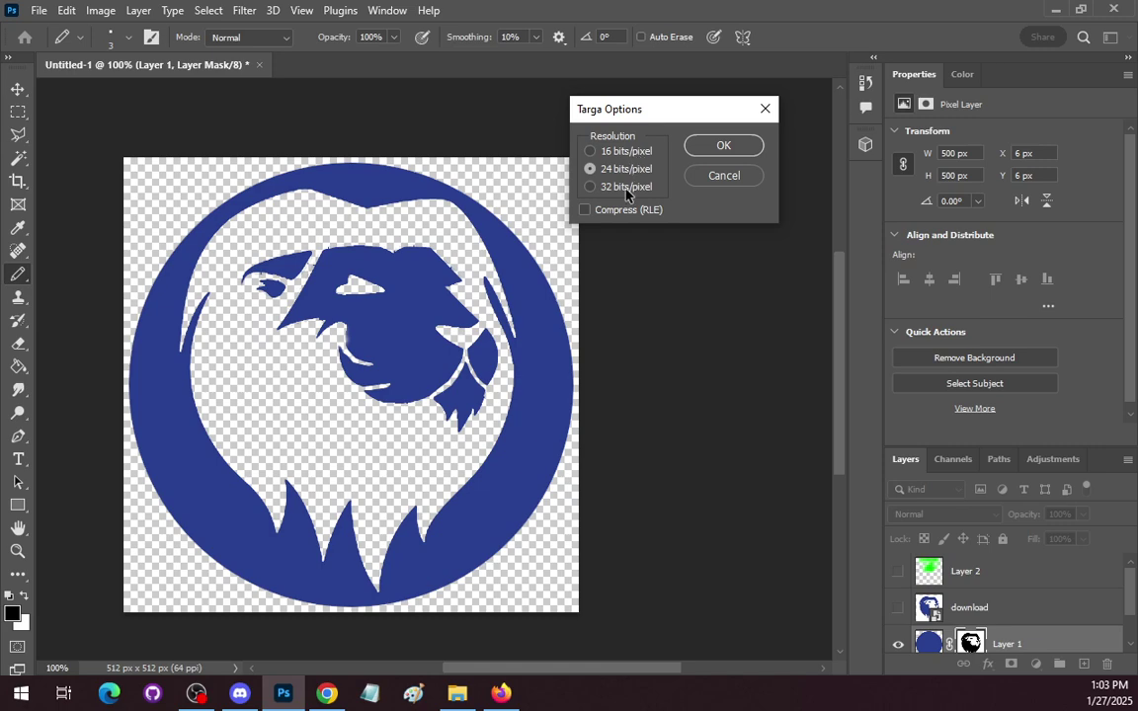
click(726, 146)
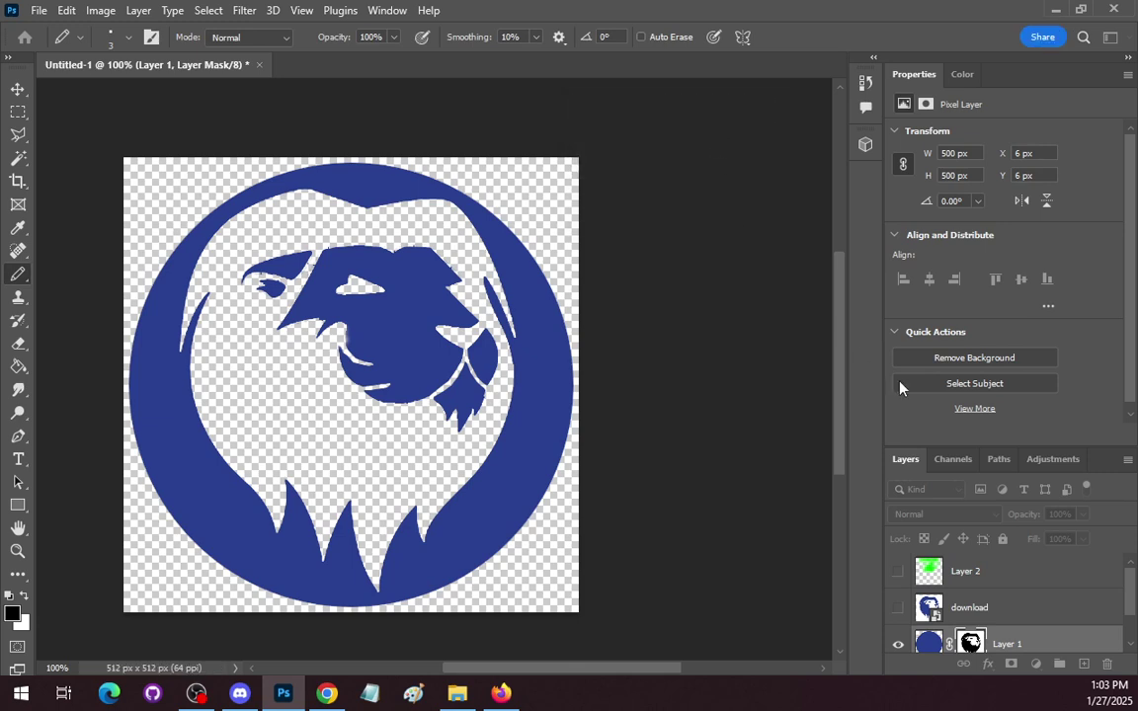
click(1056, 11)
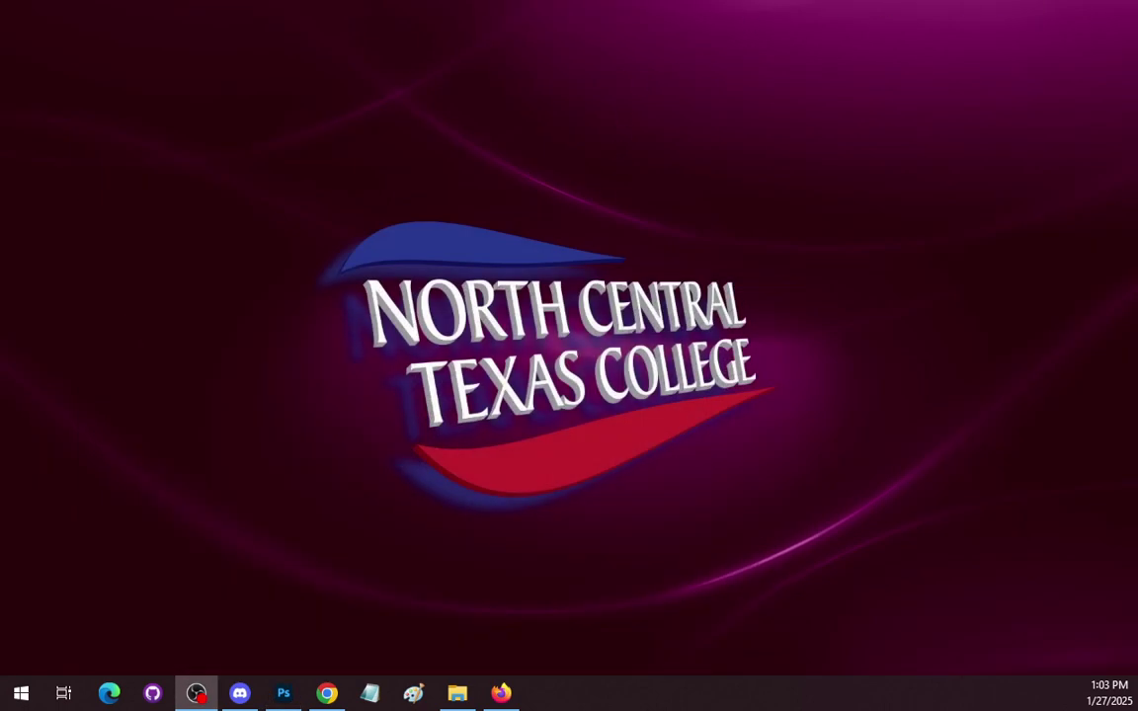
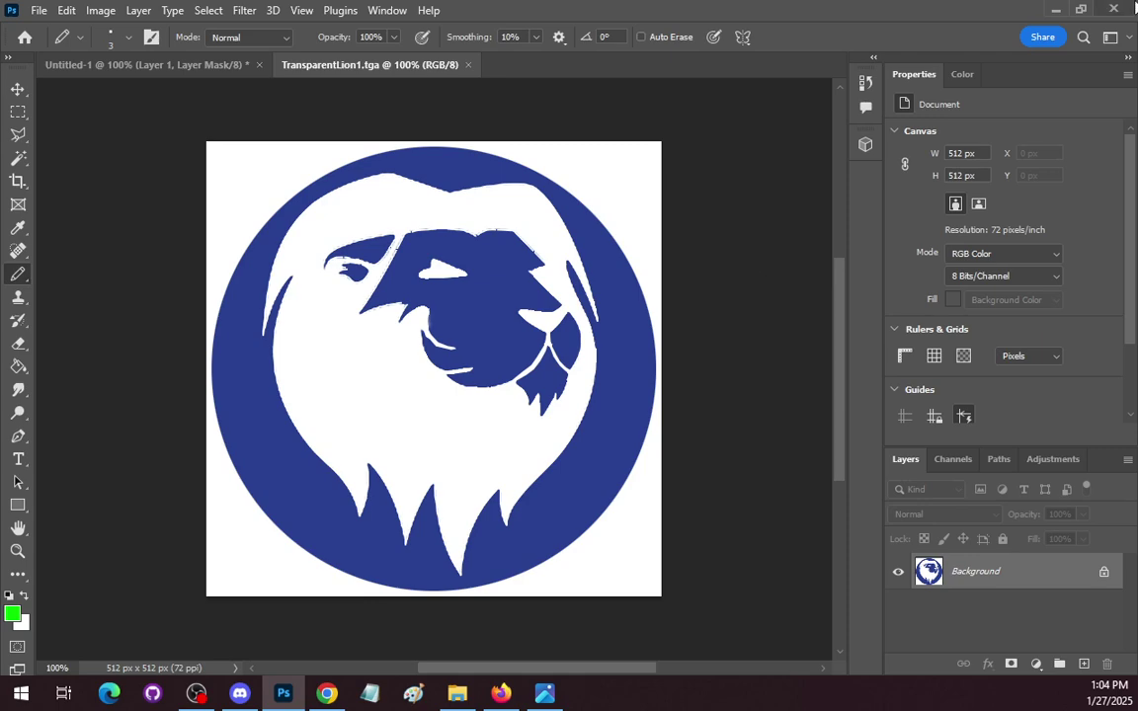
Minimize the editor, inspect TransparentLion.png in the image viewer over the desktop, and close the viewer
click(1055, 9)
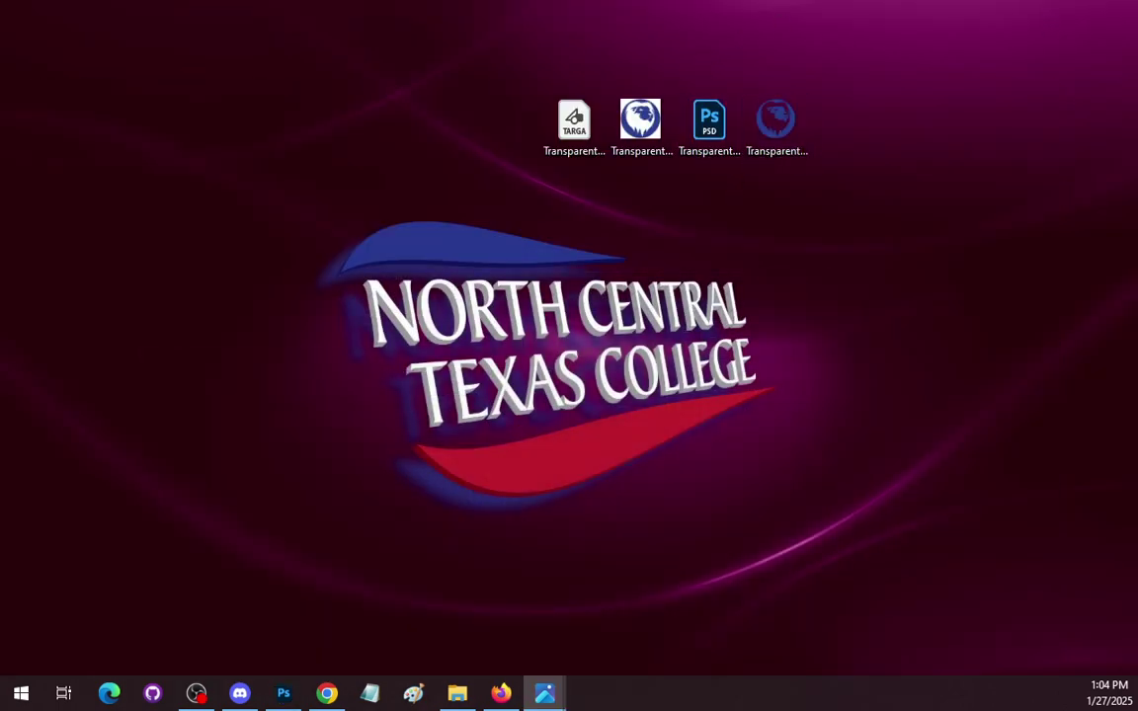
drag(1136, 325, 676, 82)
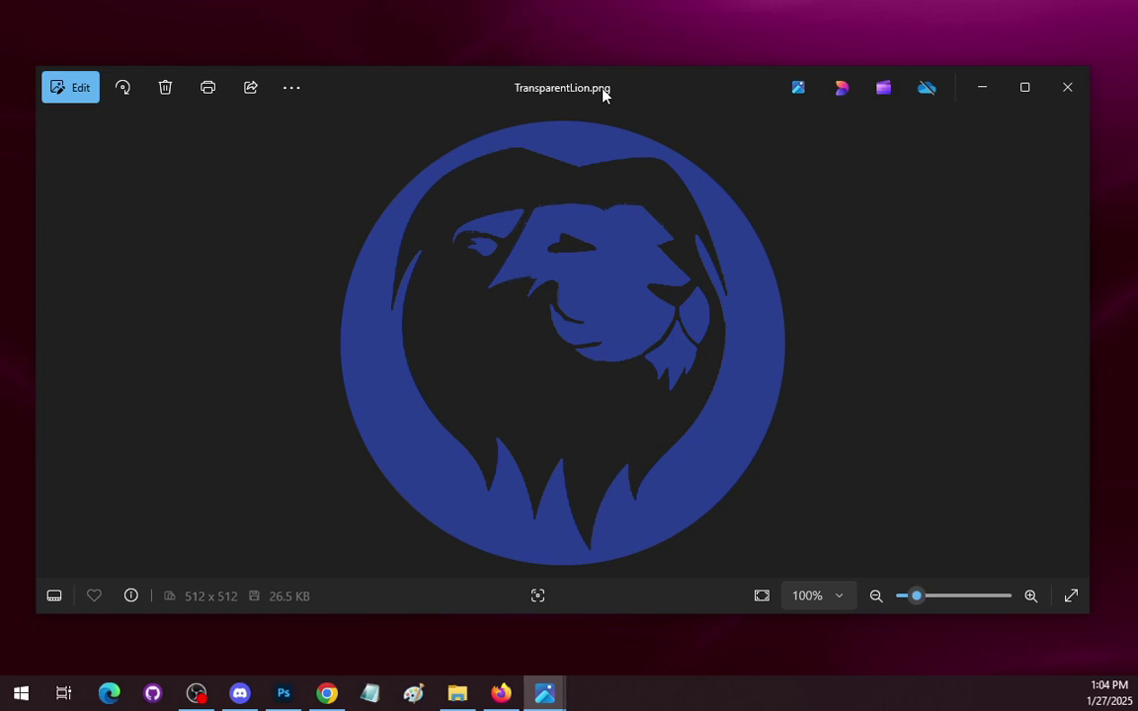
drag(1136, 272, 450, 172)
click(1021, 167)
click(1069, 93)
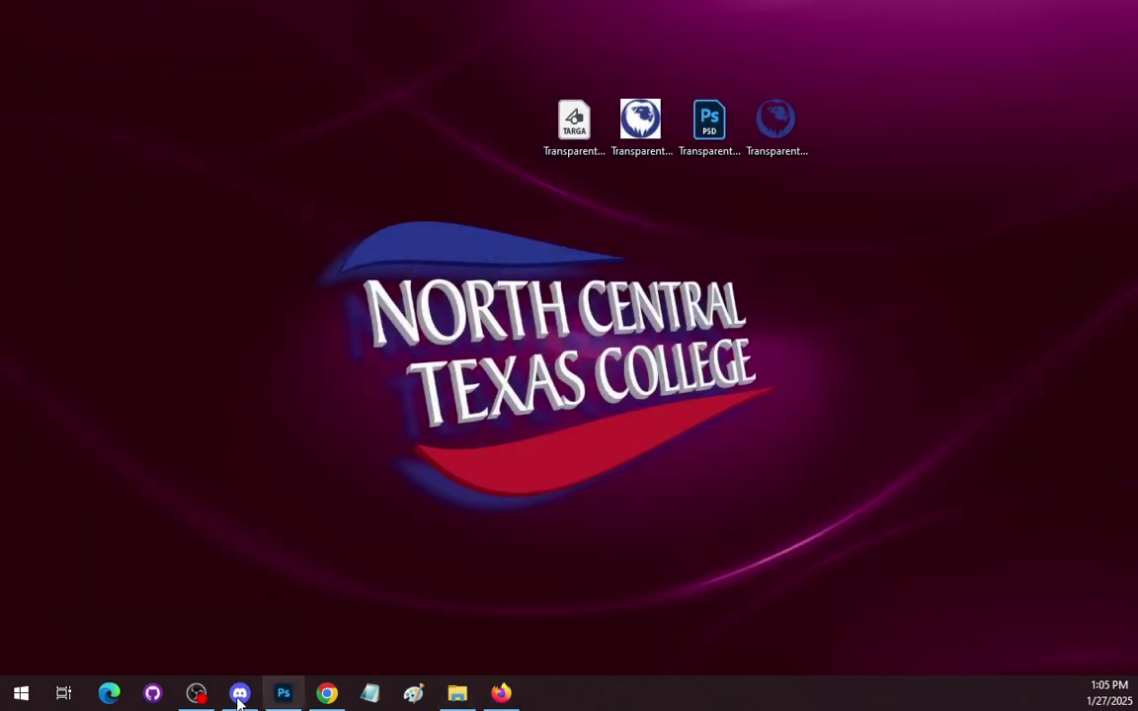
Switch back to Photoshop and close the TransparentLion1.tga document
click(282, 696)
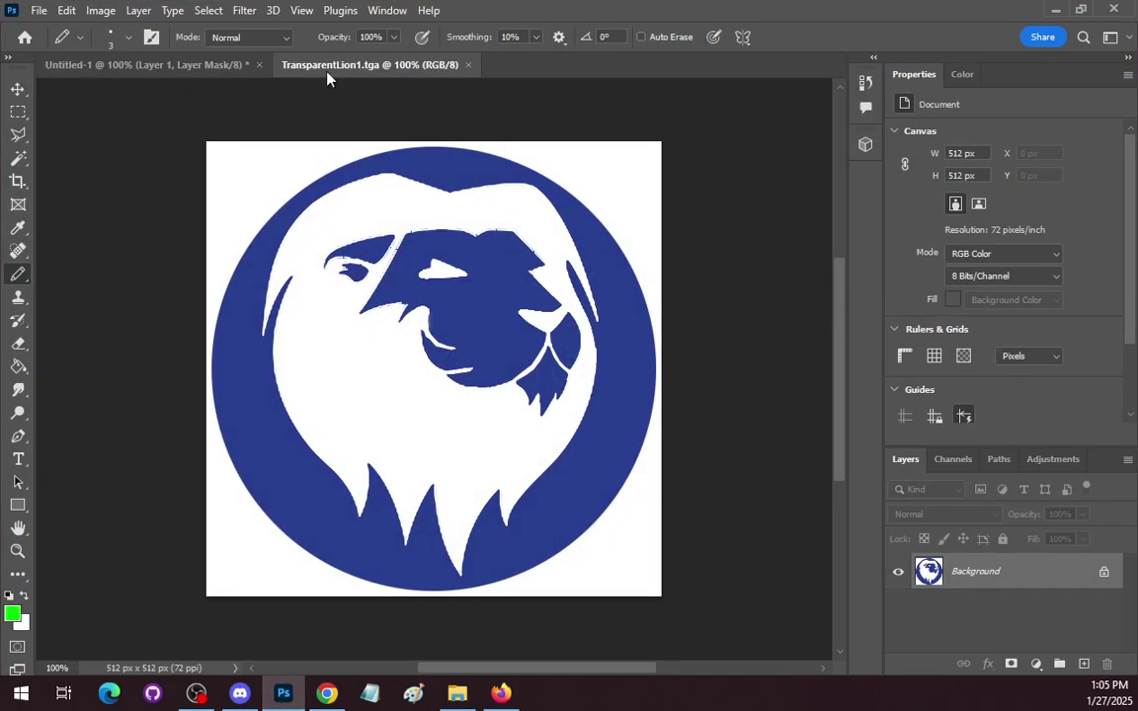
click(467, 64)
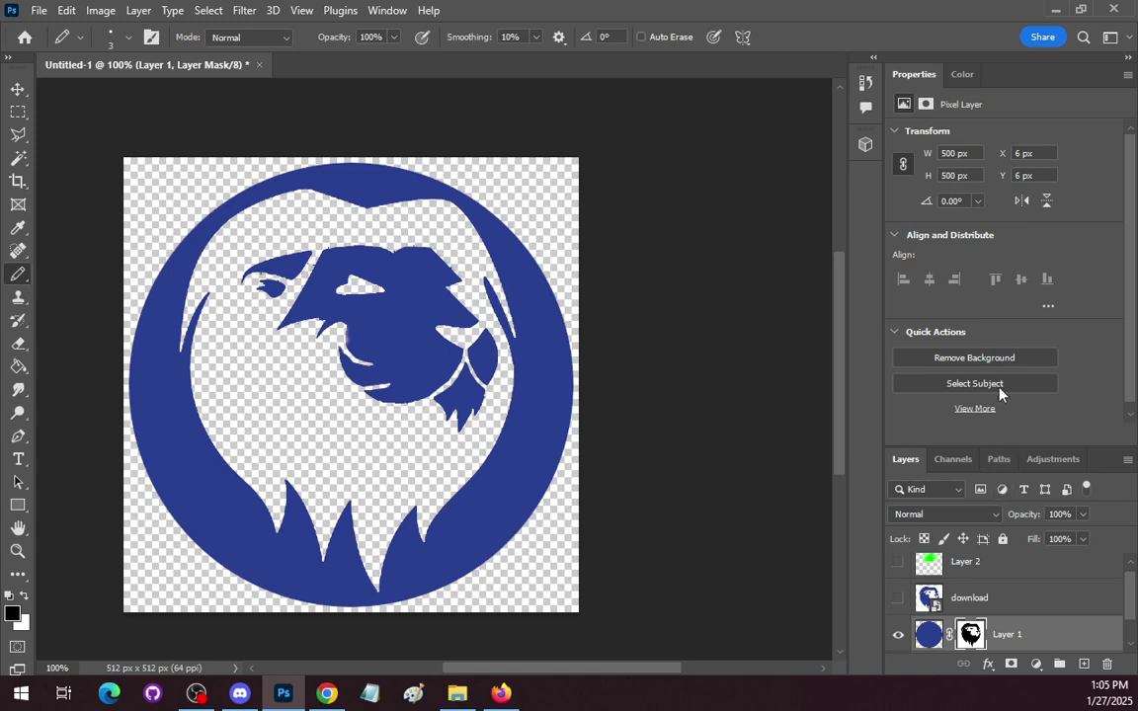
Enlarge the layer list, select the whole of Layer 1's mask, and show that mask channel as a red overlay
drag(1007, 447, 1005, 259)
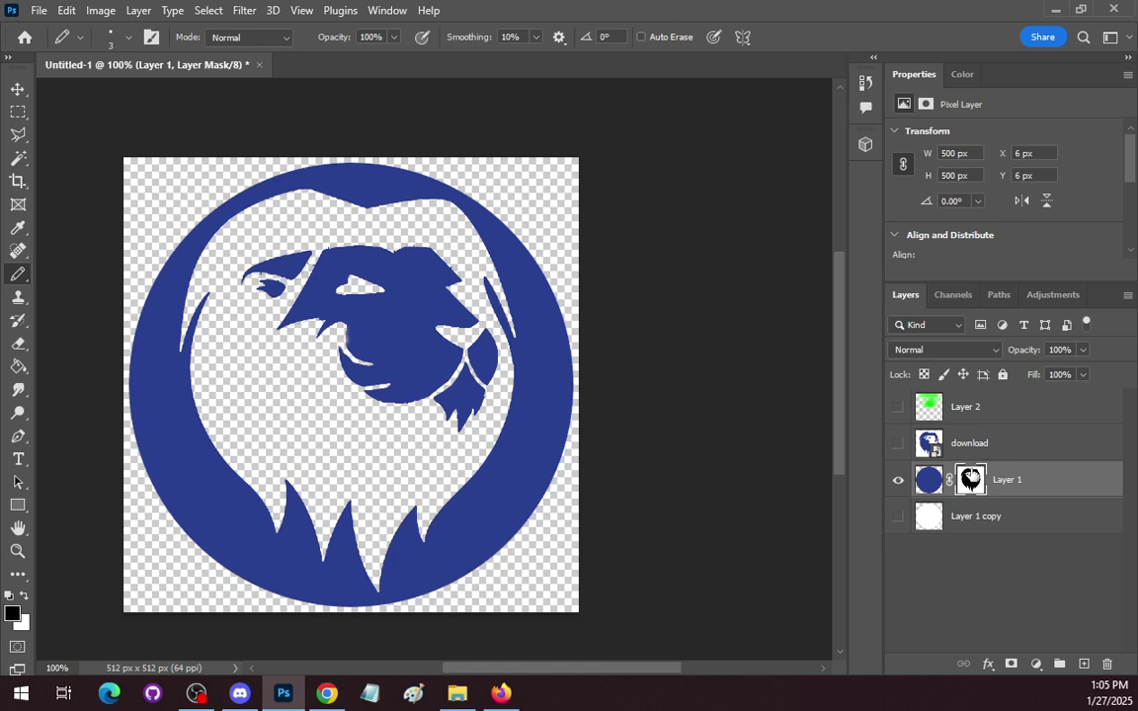
click(980, 483)
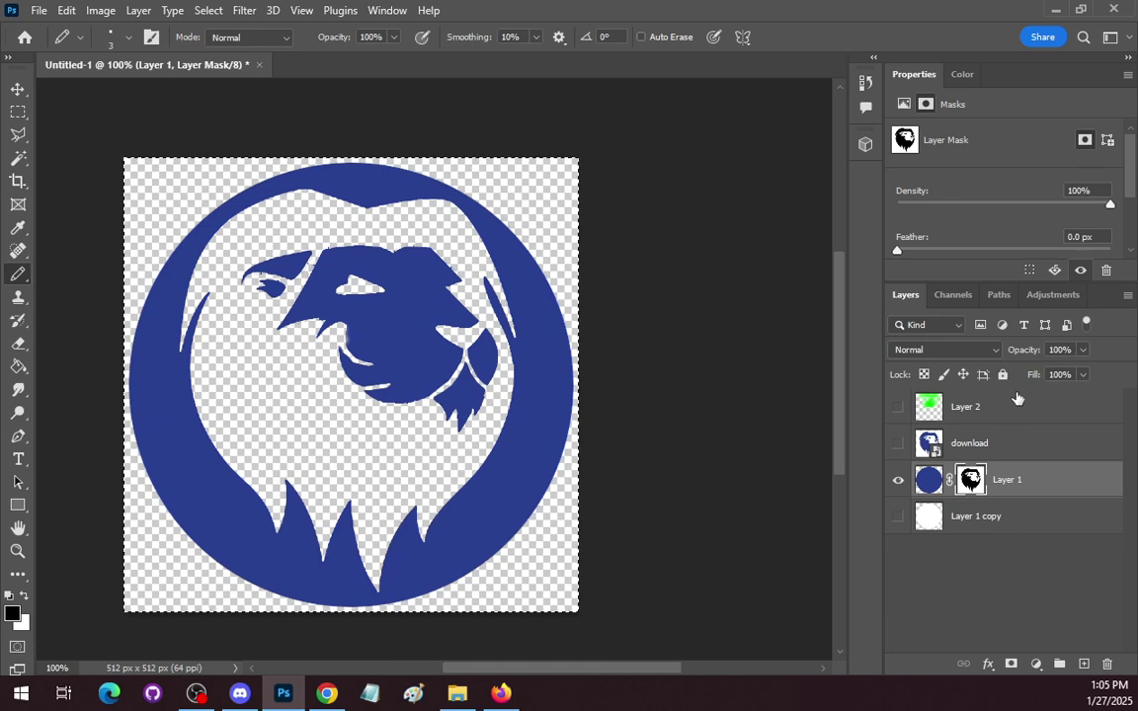
click(953, 294)
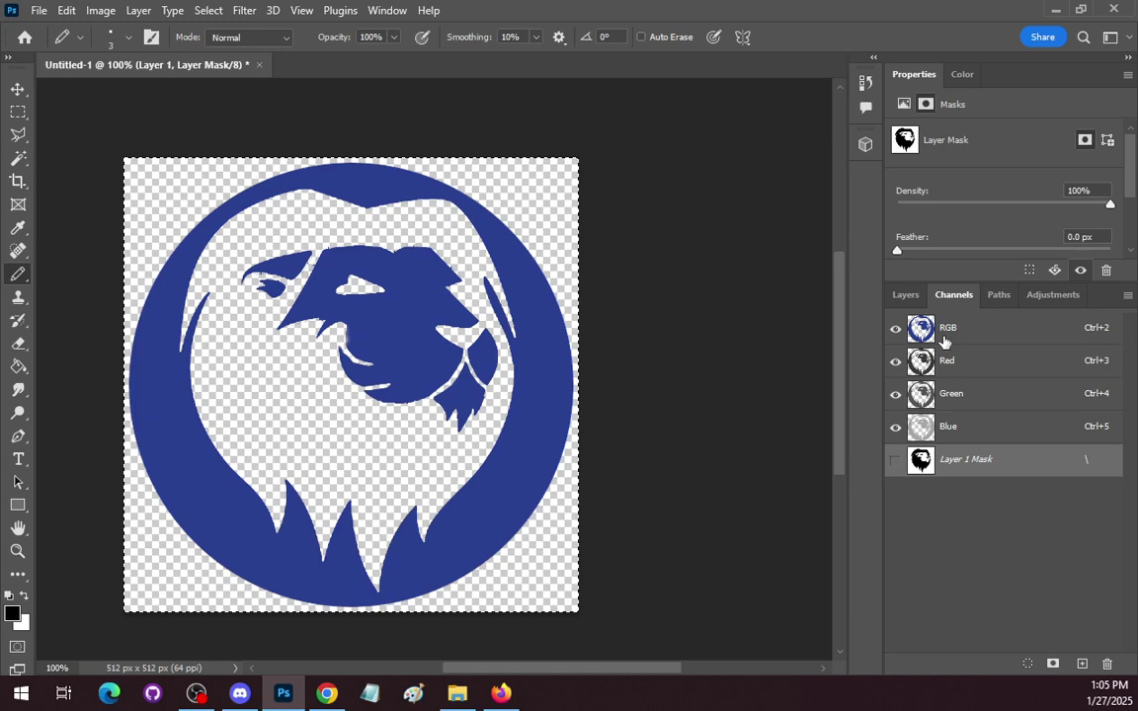
click(895, 460)
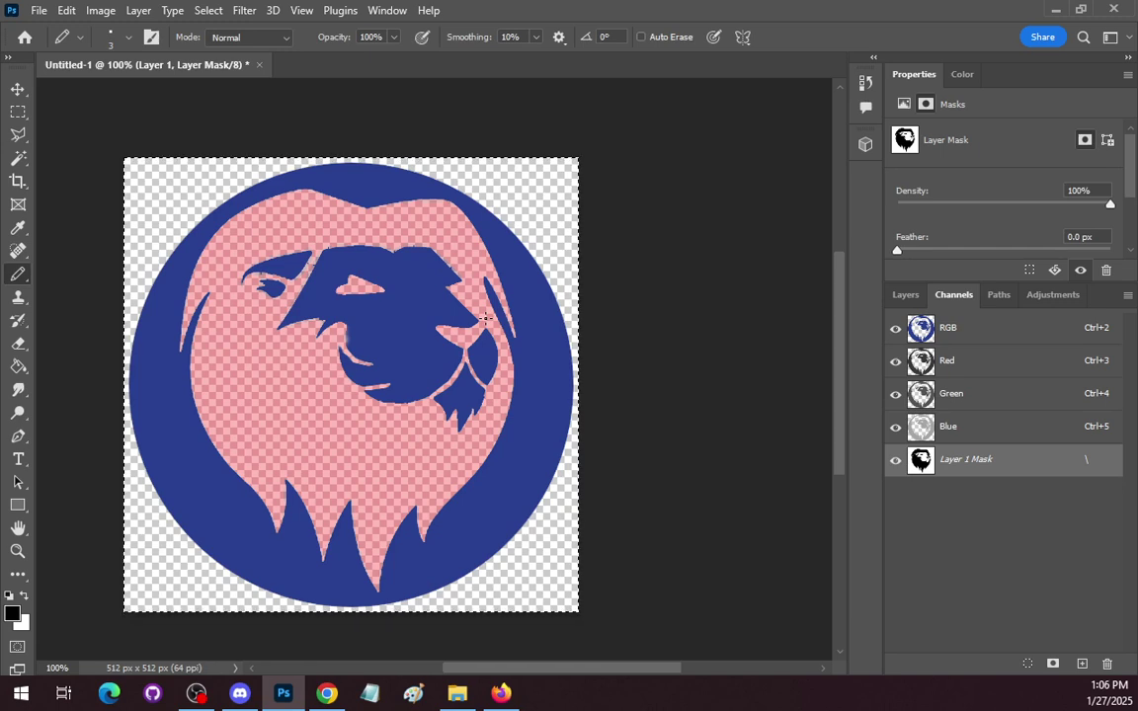
Create a new alpha channel and paste a copy of Layer 1's mask into it
click(1082, 665)
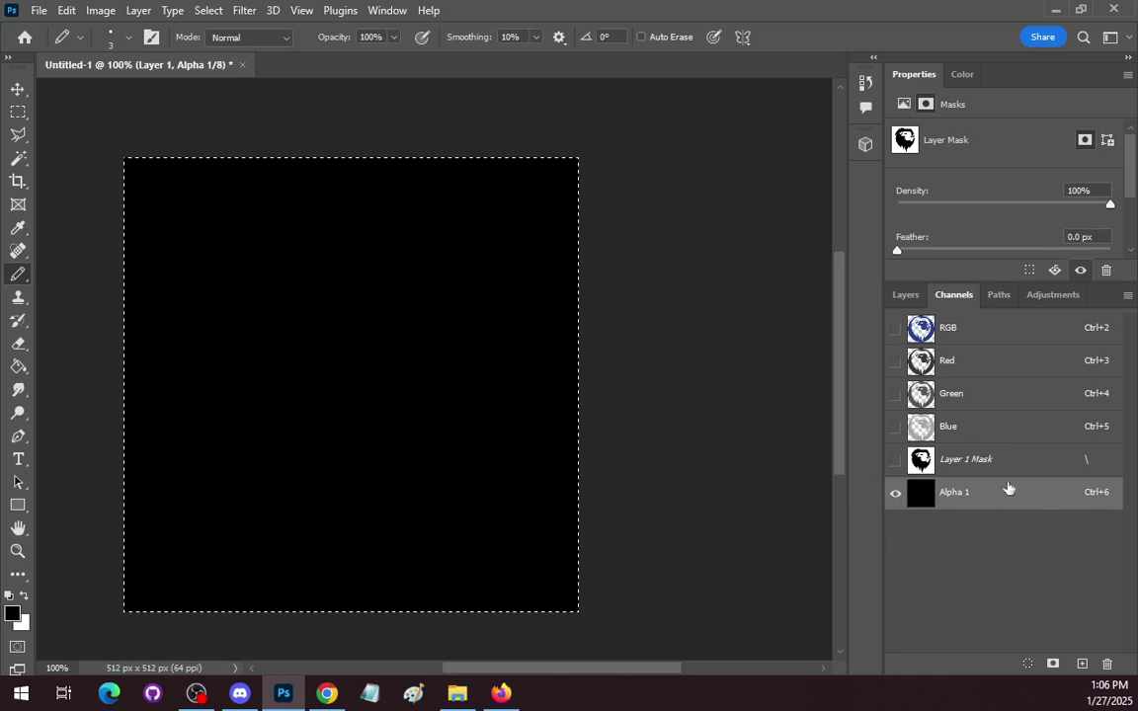
click(960, 459)
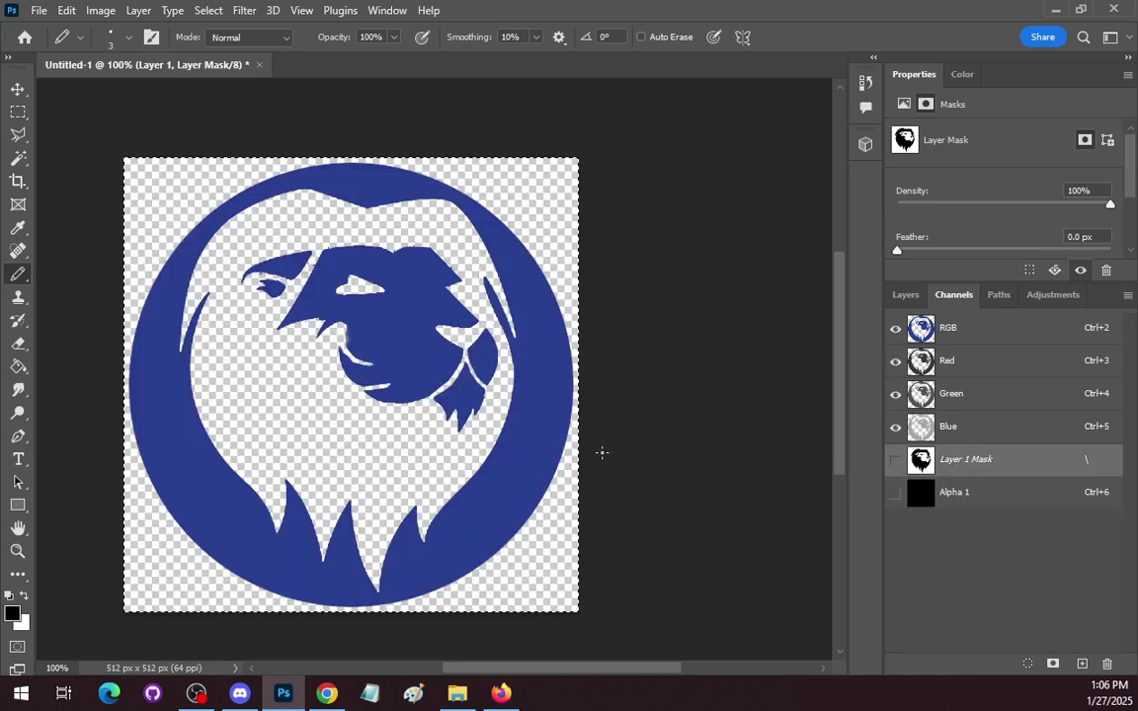
click(978, 492)
key(ctrl+v)
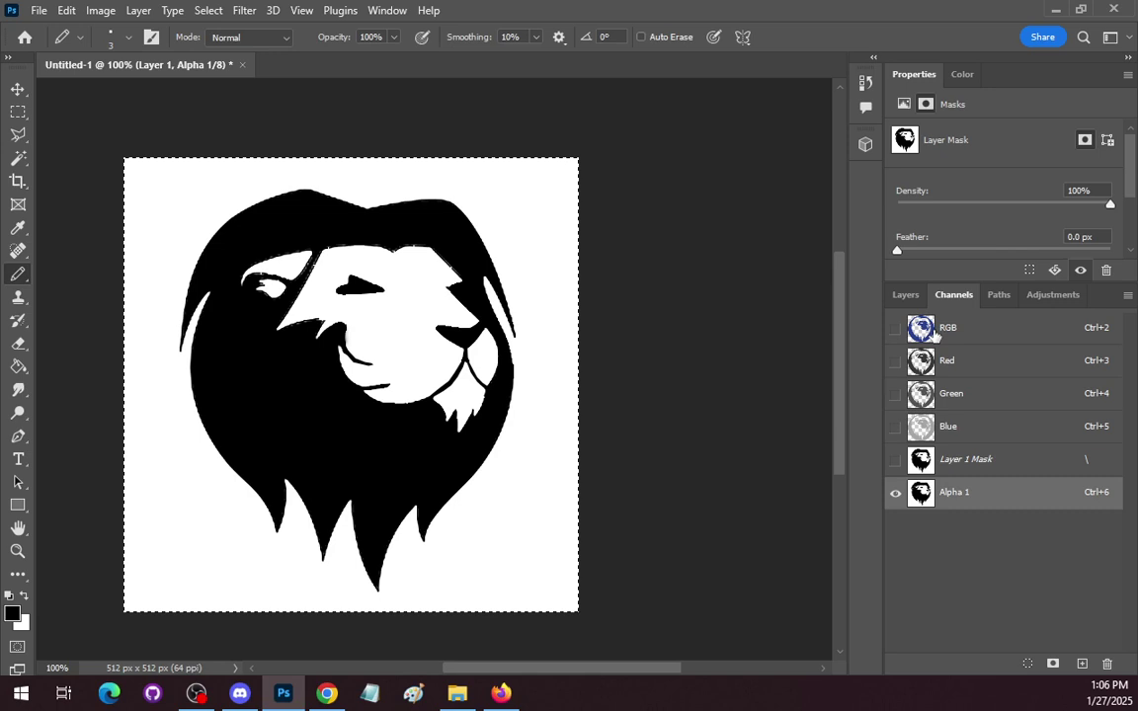
Return to the RGB composite channel and keep only Layer 1 visible, with the download layer hidden
click(905, 295)
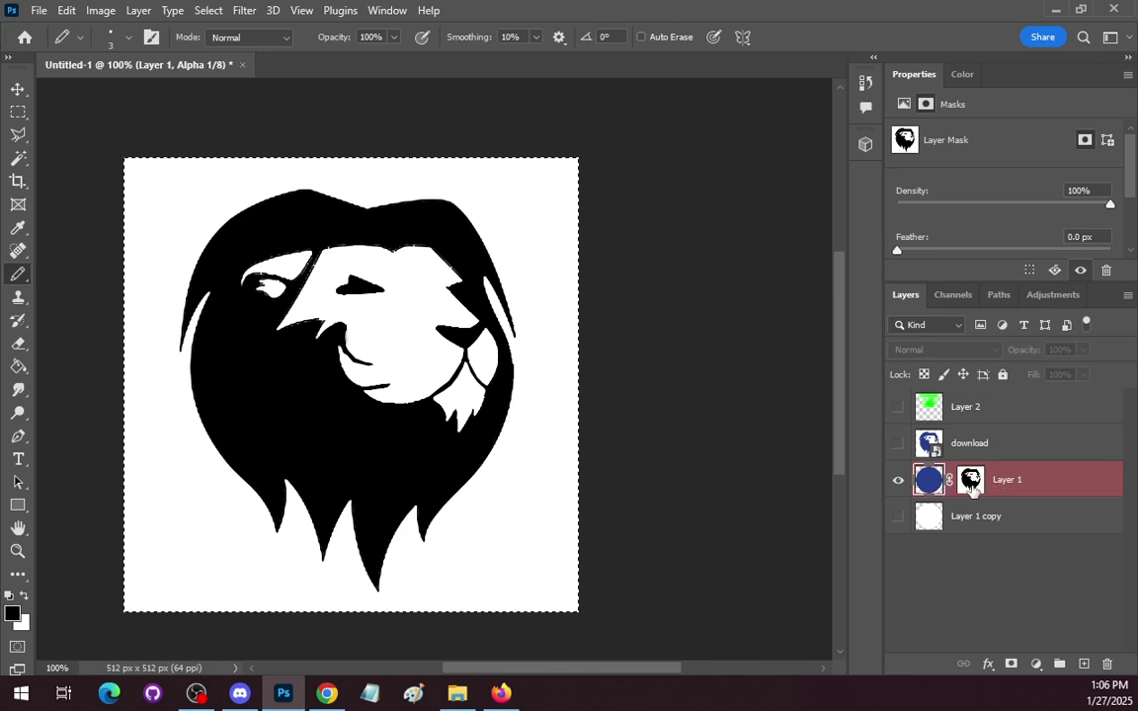
click(898, 481)
click(899, 482)
click(900, 446)
click(953, 294)
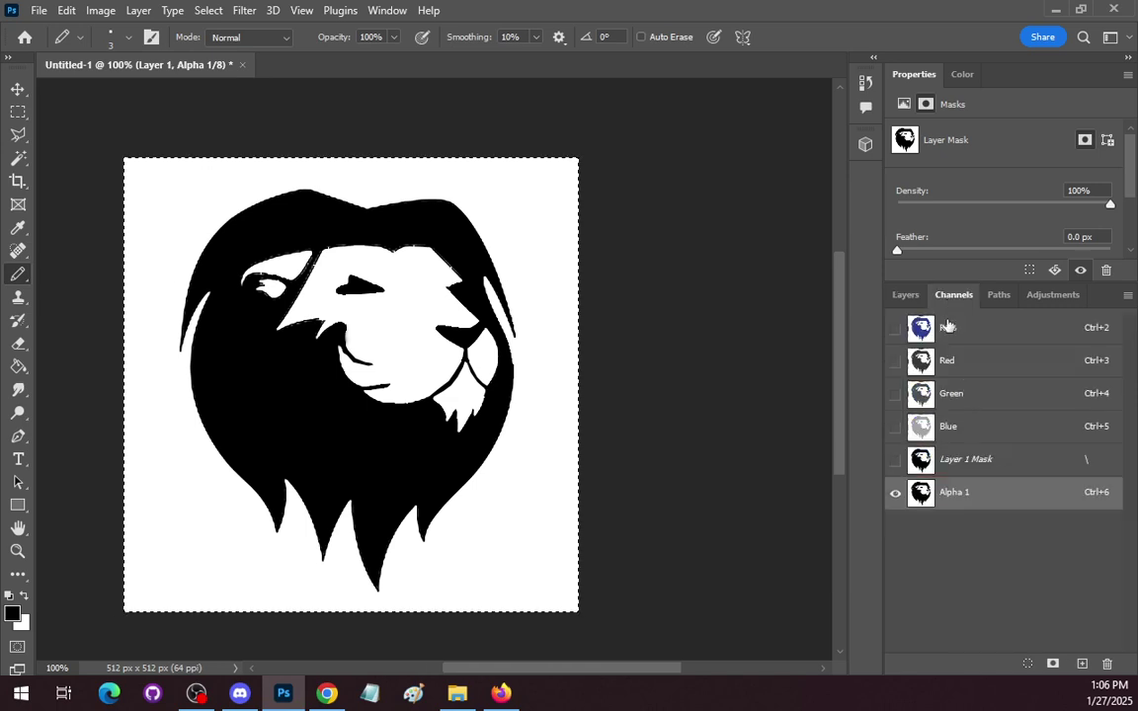
click(988, 328)
click(904, 294)
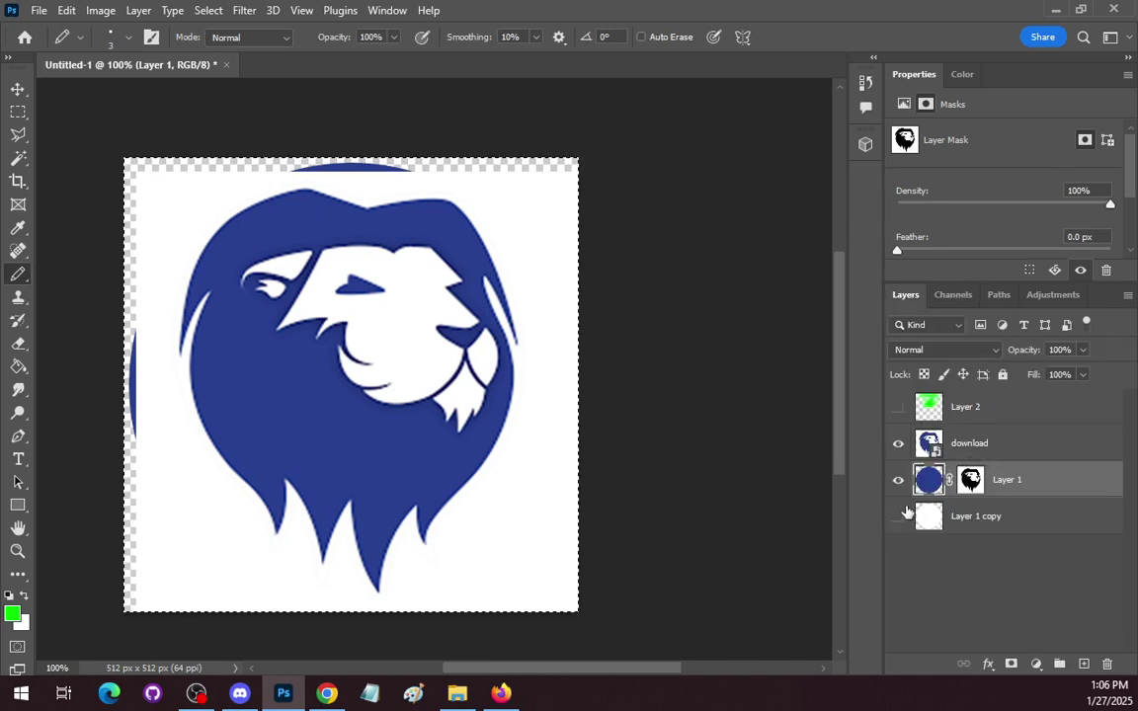
click(899, 445)
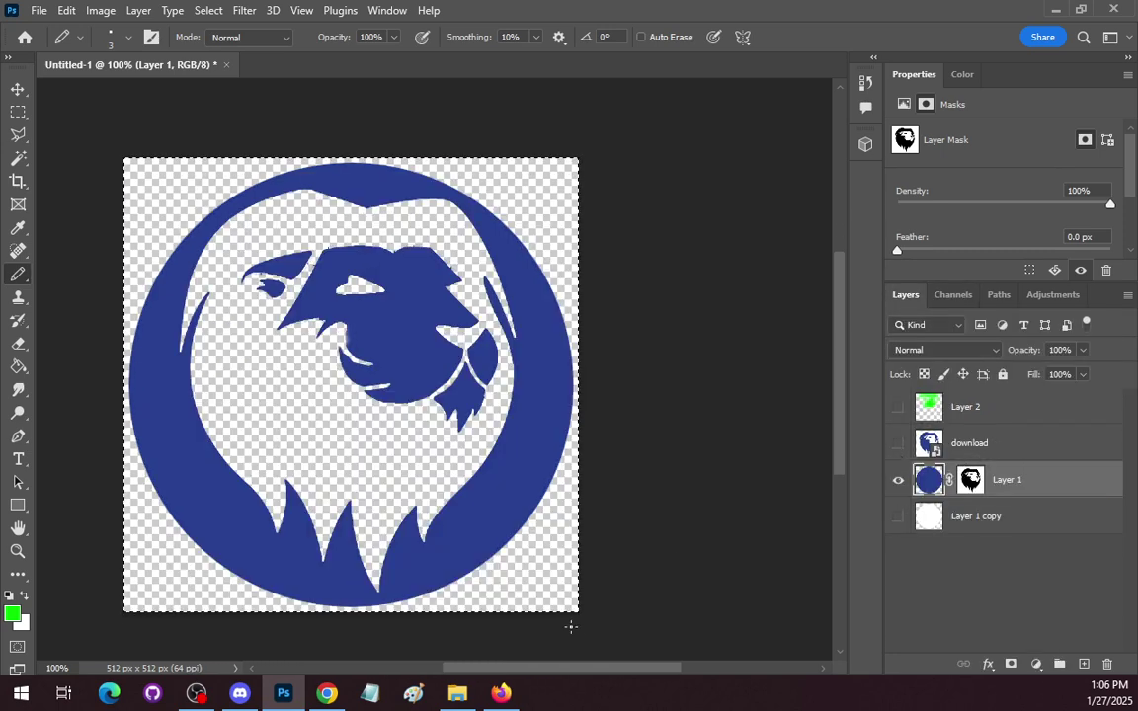
Select the transparent area outside the blue circle with the Magic Wand and fill it with black in Alpha 1
key(w)
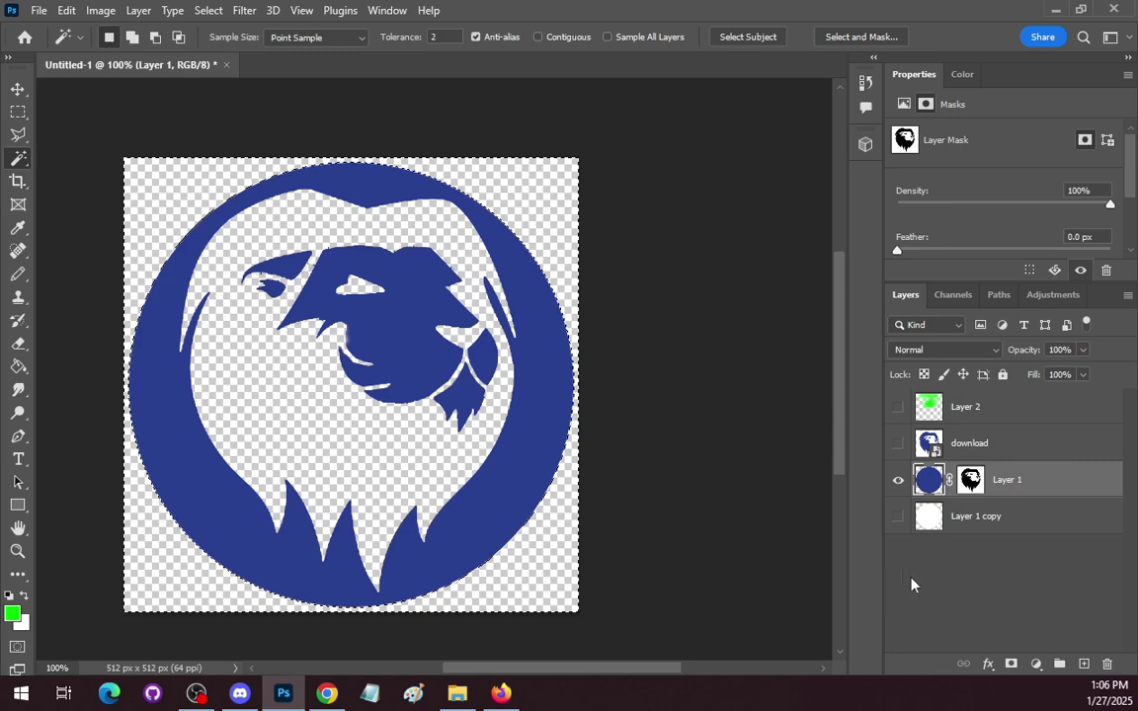
click(954, 296)
click(992, 503)
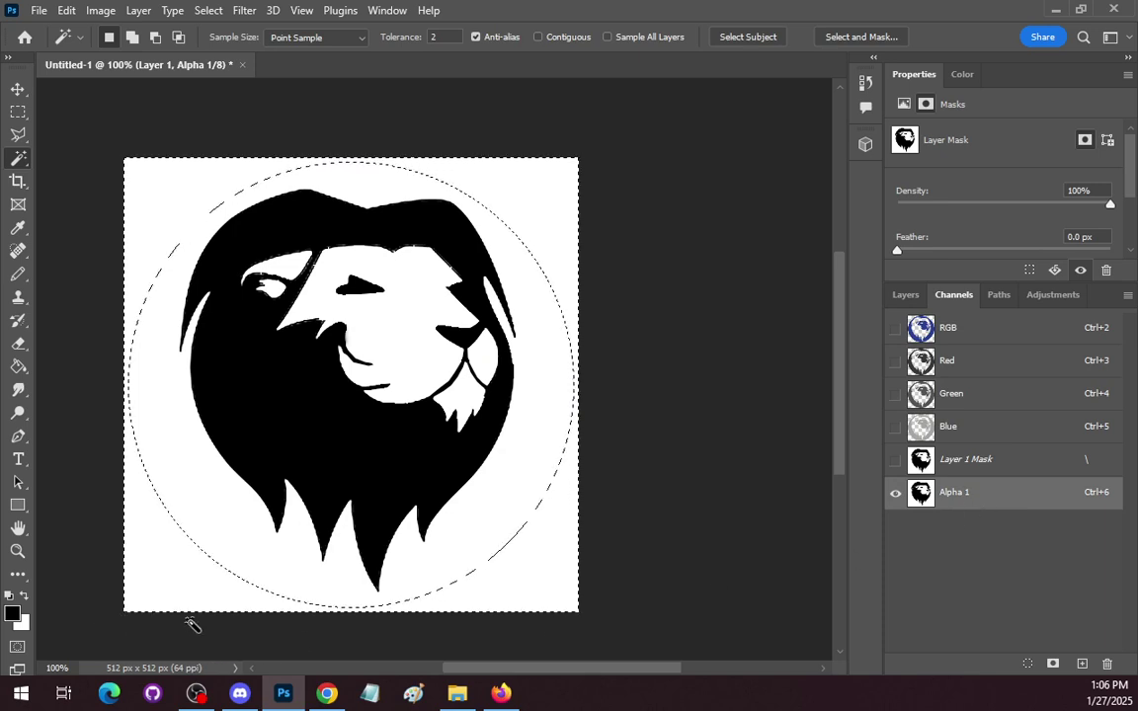
key(g)
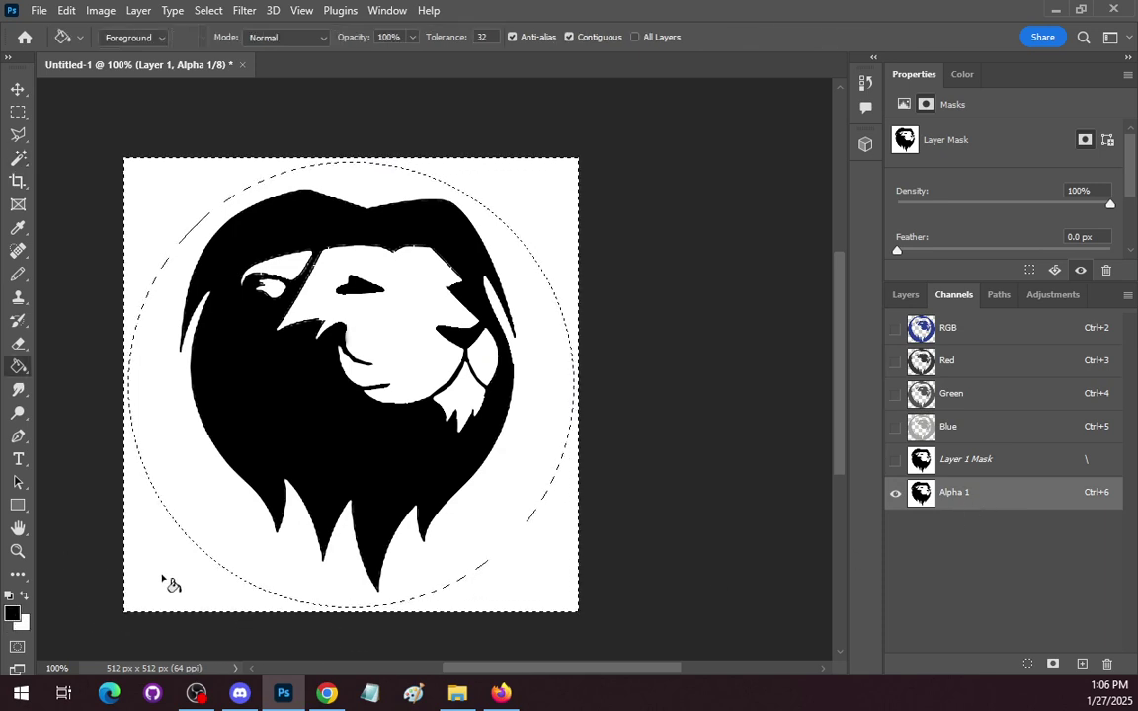
click(166, 579)
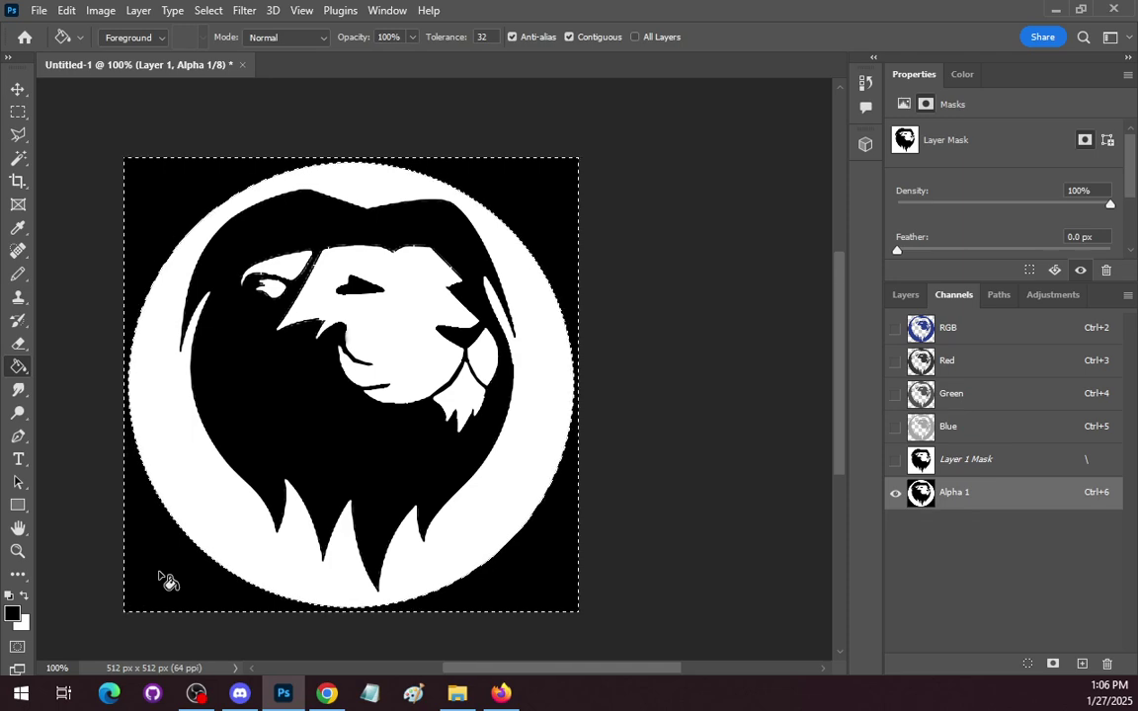
Display the RGB channels together with Alpha 1 and try to sample the circle's blue with the Eyedropper
click(894, 327)
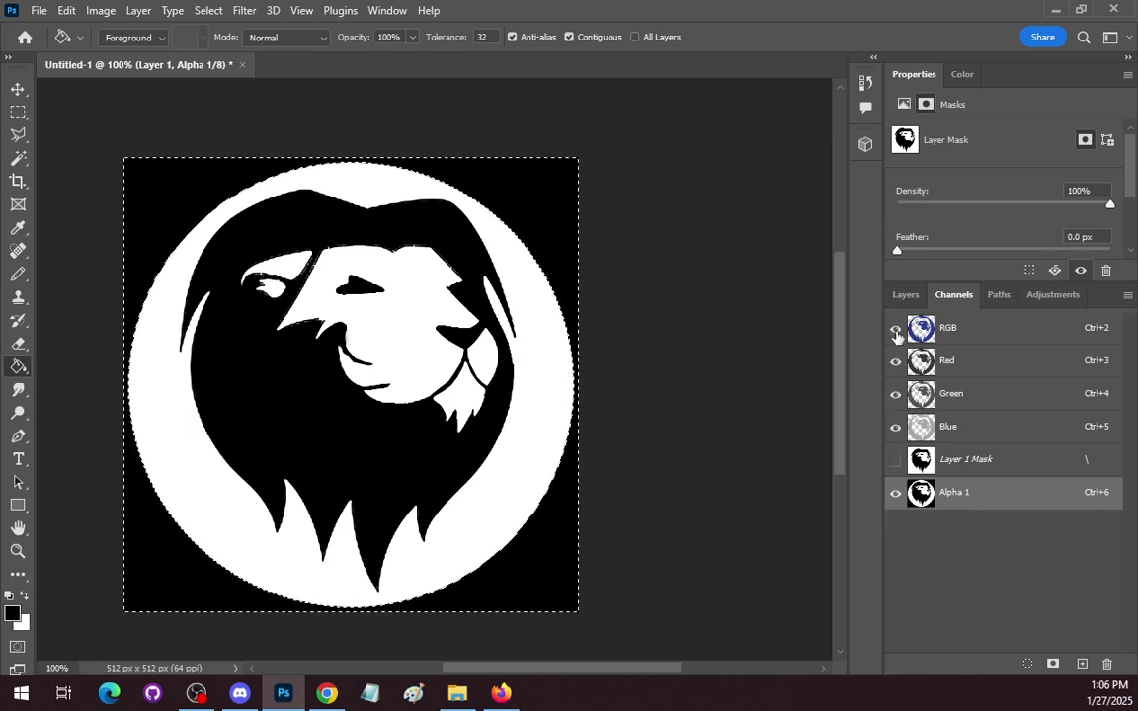
click(900, 295)
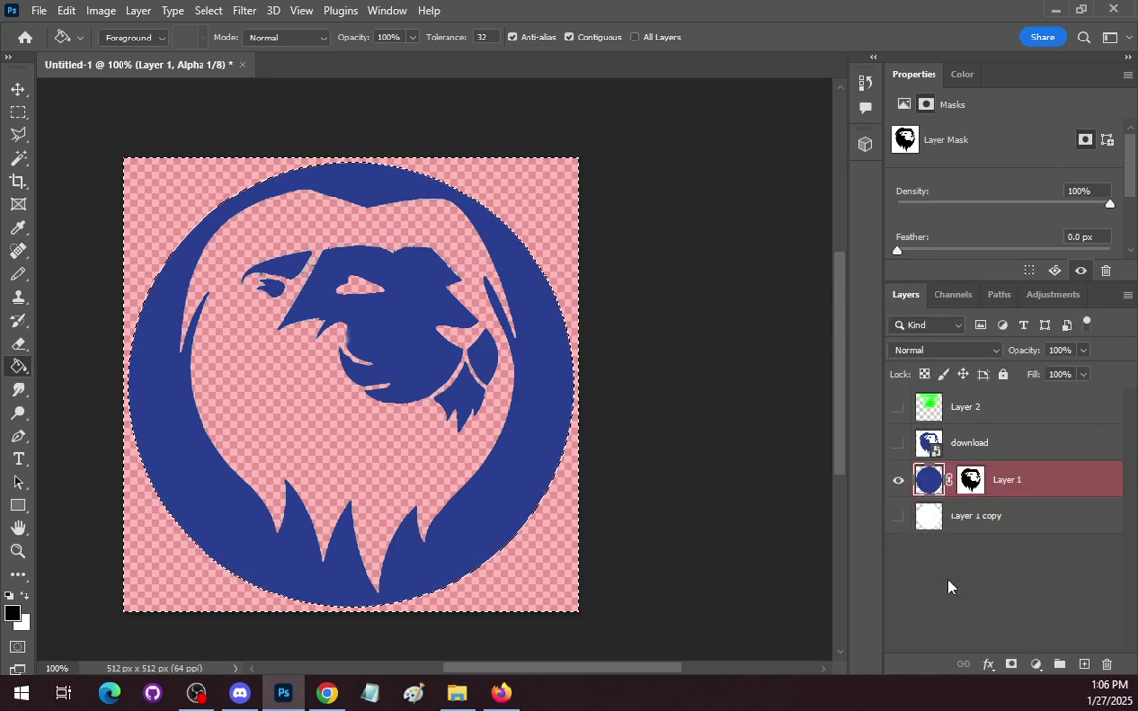
click(929, 481)
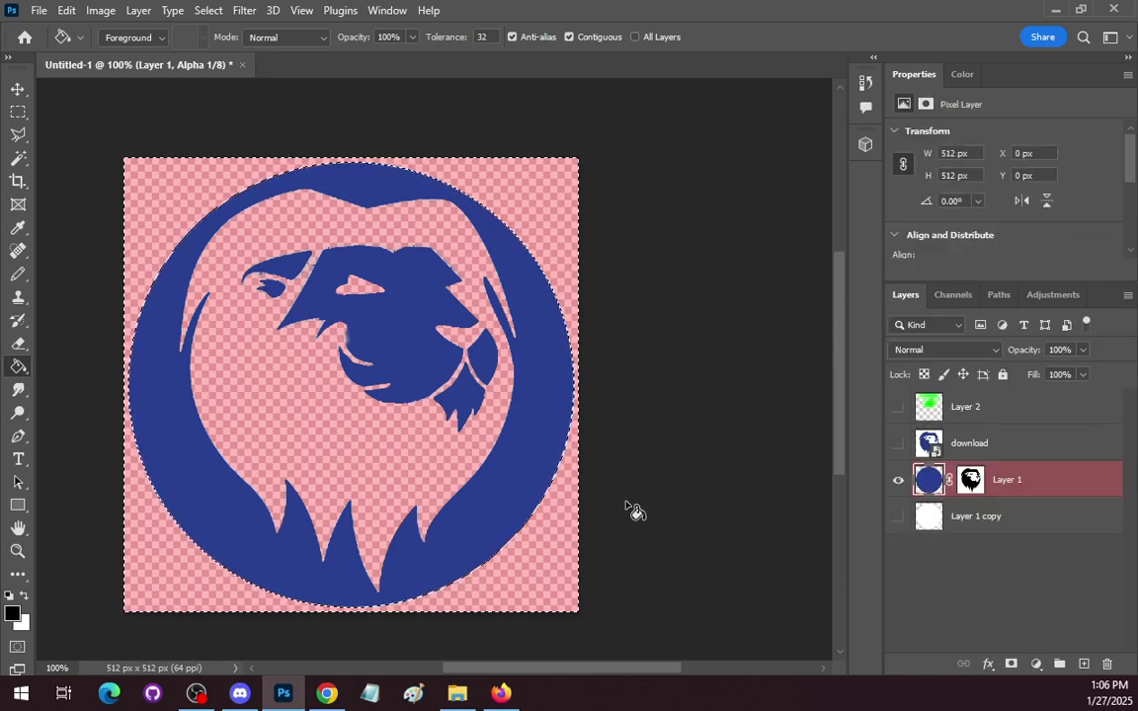
key(i)
click(512, 463)
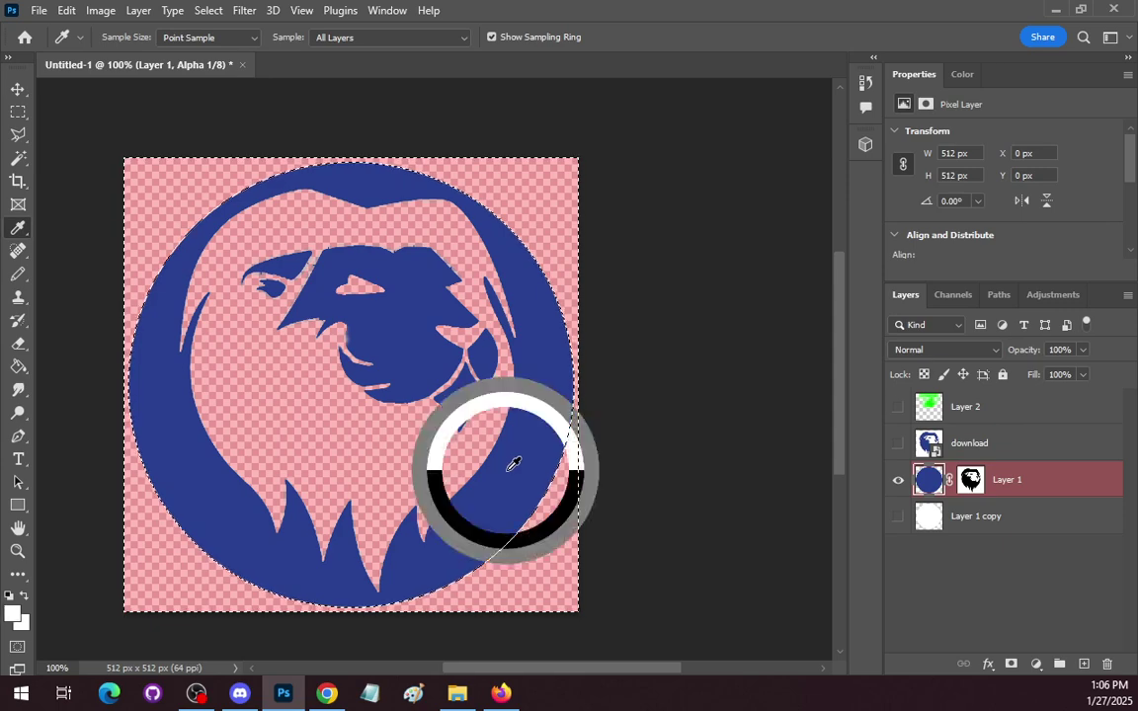
Make the RGB composite the active channel and sample the circle's blue as the foreground color
click(948, 296)
click(958, 328)
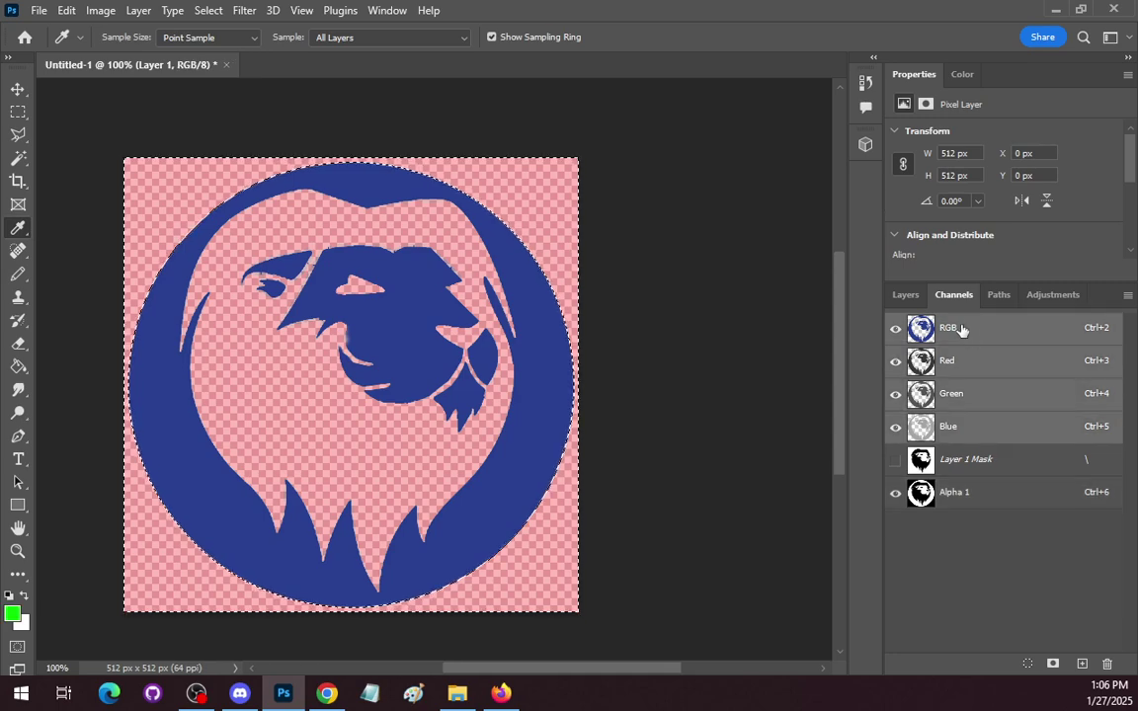
click(904, 295)
click(520, 455)
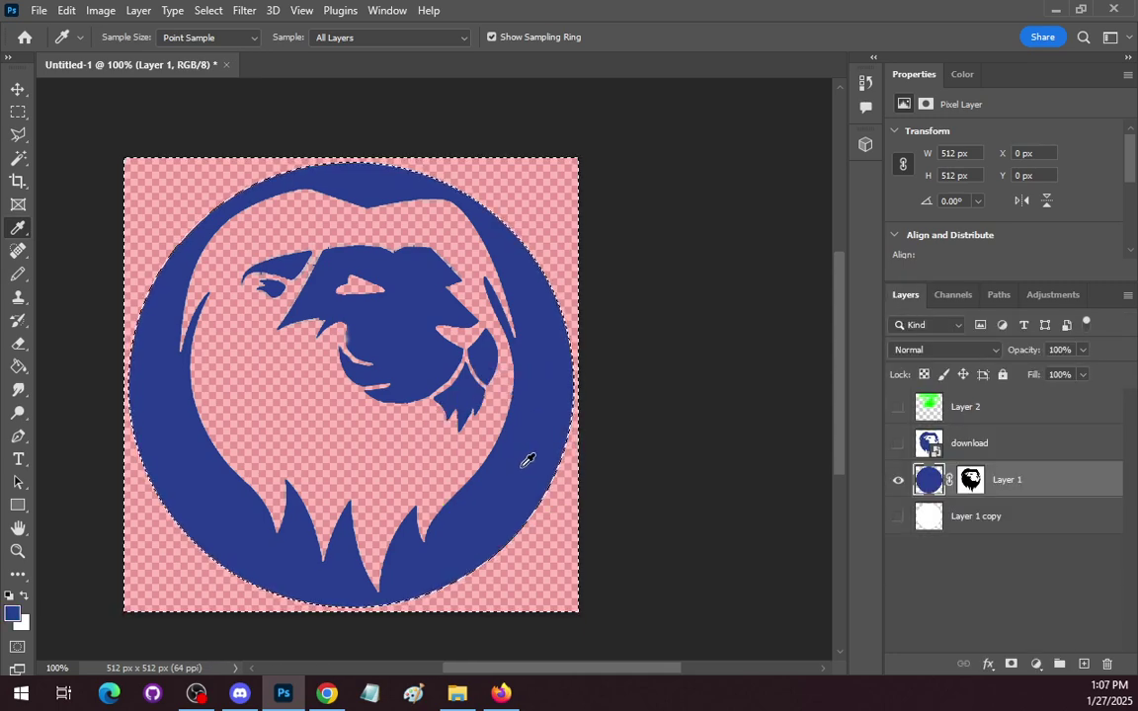
Add a new layer above Layer 1, hide Layer 1, and switch to the Paint Bucket tool
click(1084, 664)
click(897, 517)
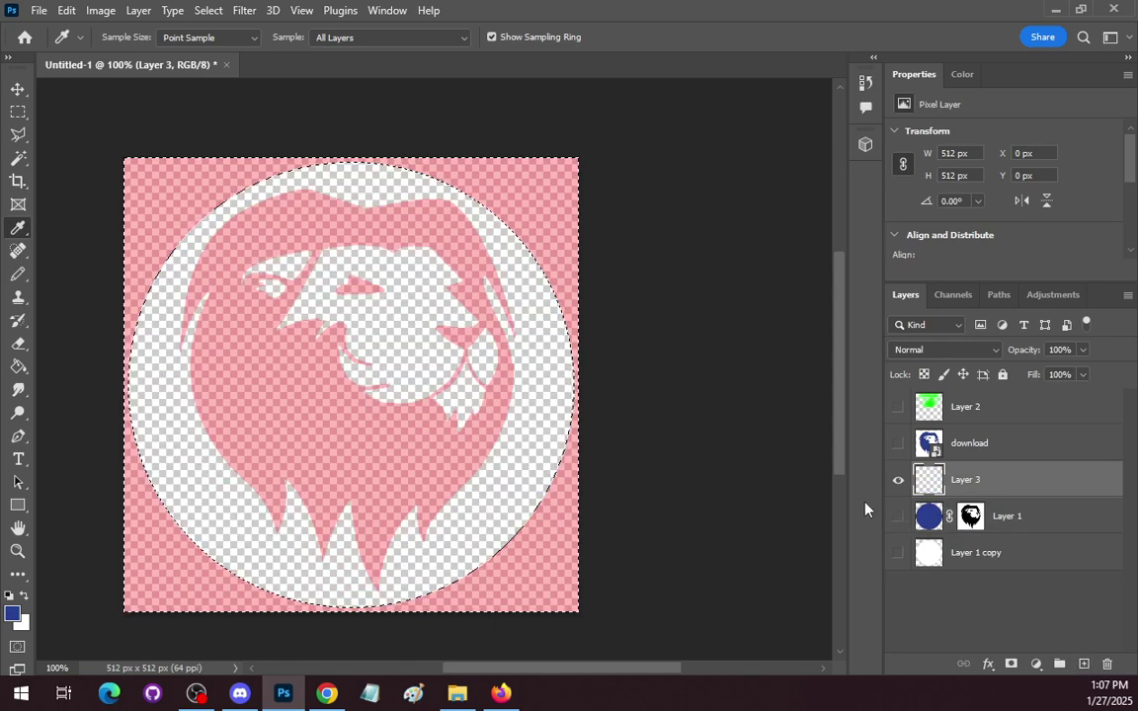
key(g)
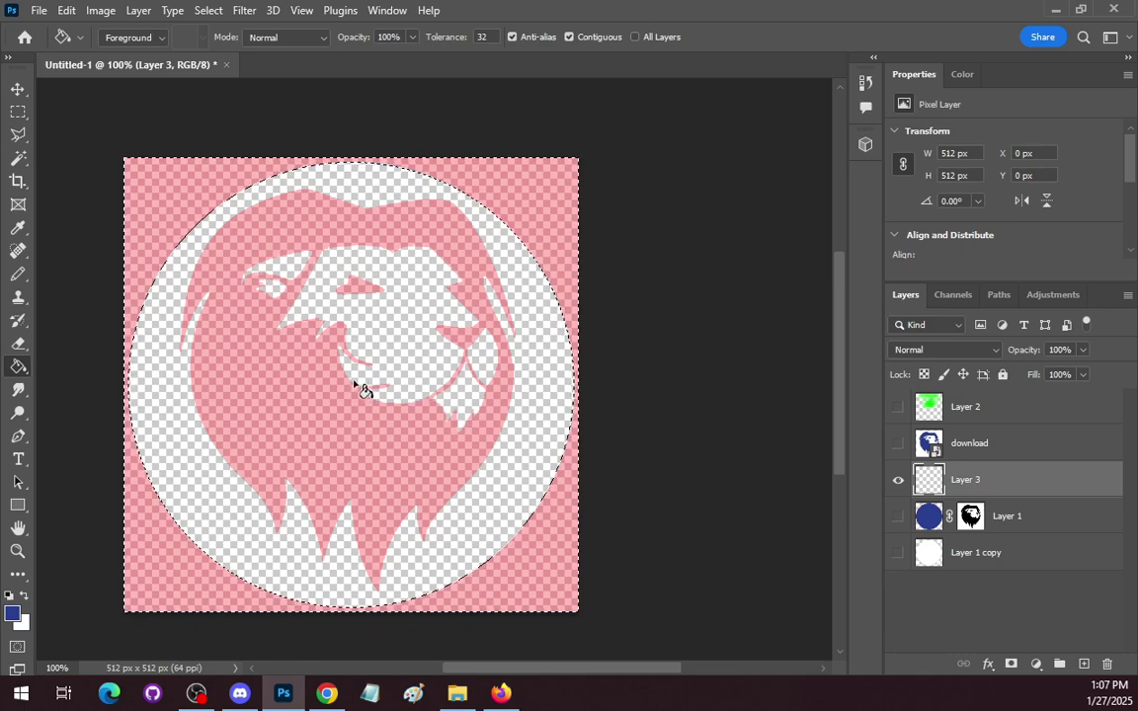
Try to fill the new layer with blue, first outside the circle and, after deselecting, inside it
click(355, 385)
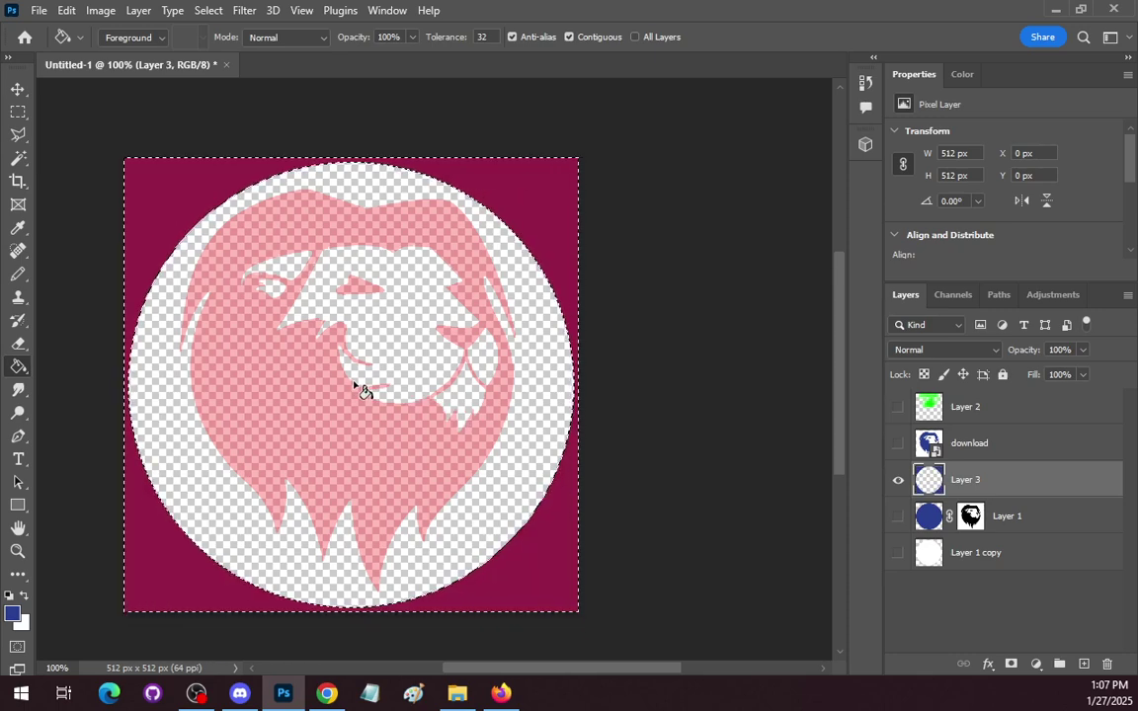
key(ctrl+d)
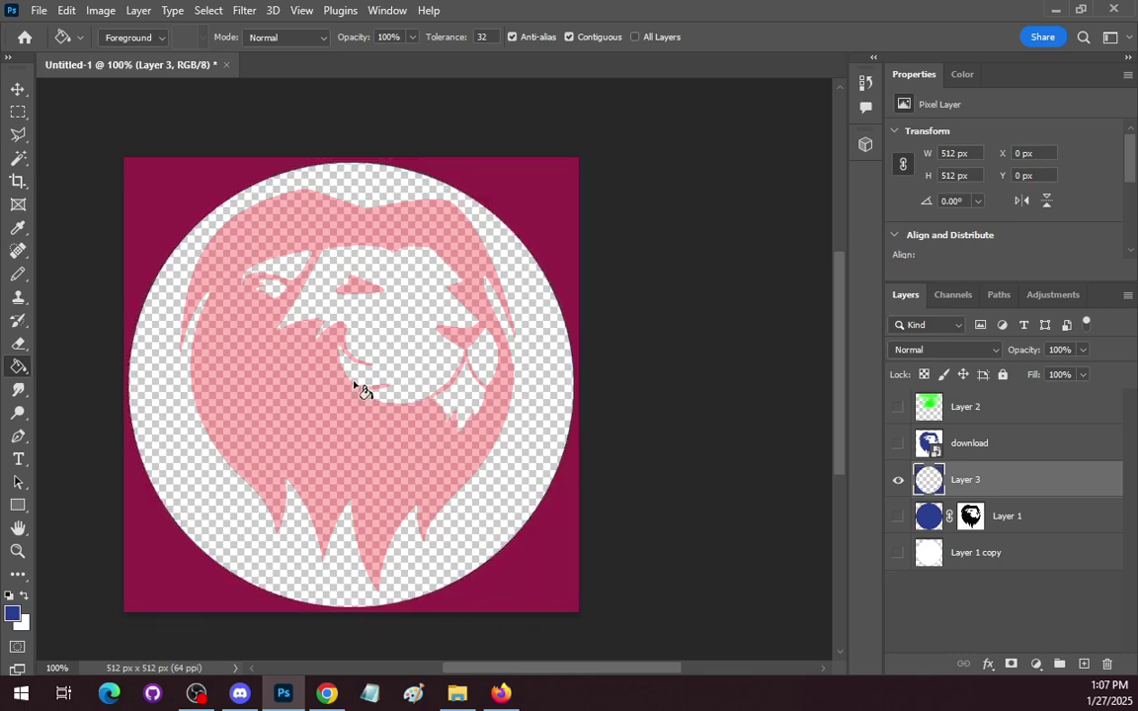
click(403, 330)
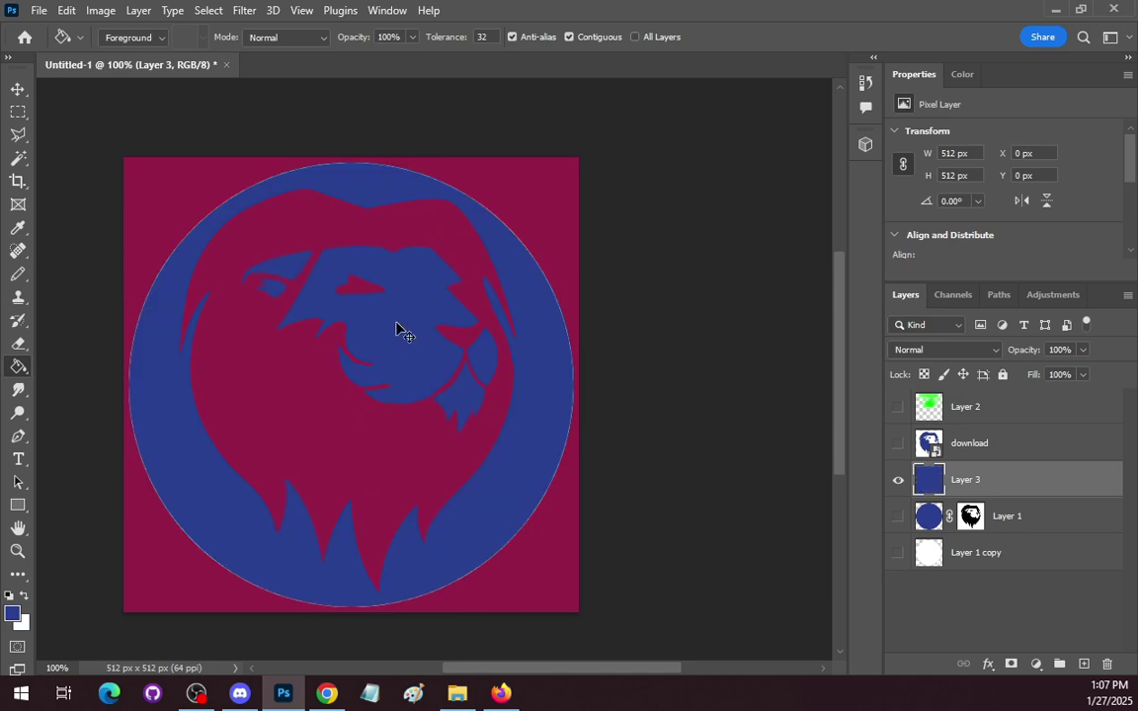
Clear everything on Layer 3 and fill the entire canvas area with the sampled blue
key(ctrl+a)
key(Delete)
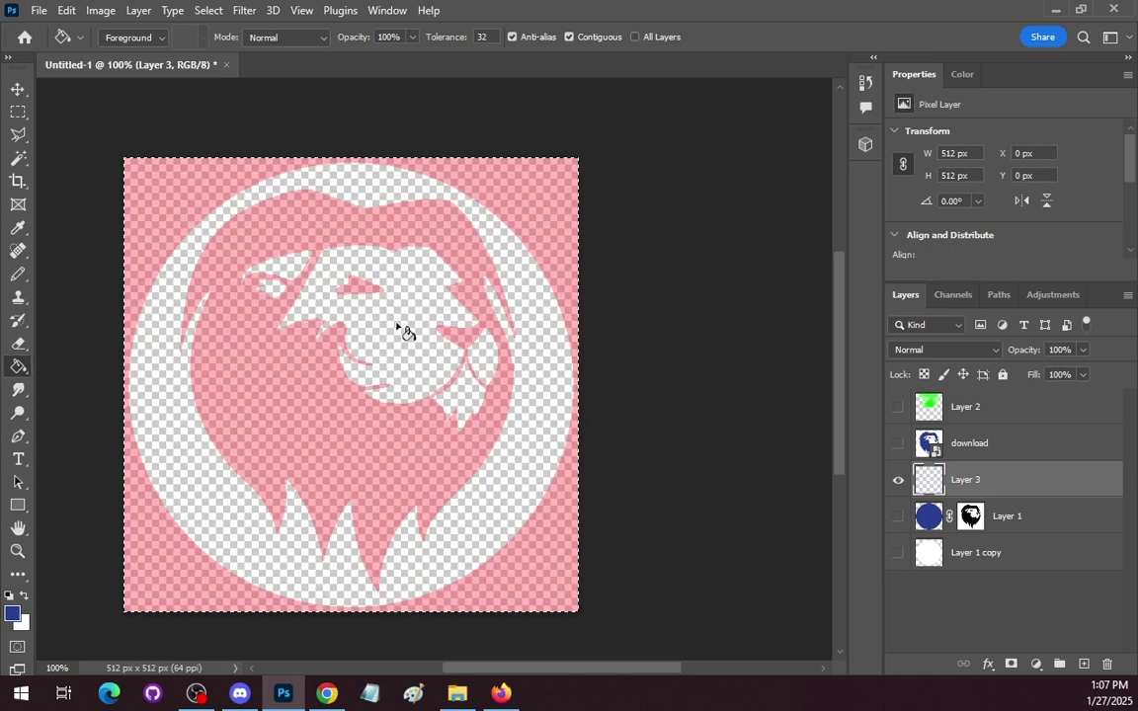
click(398, 360)
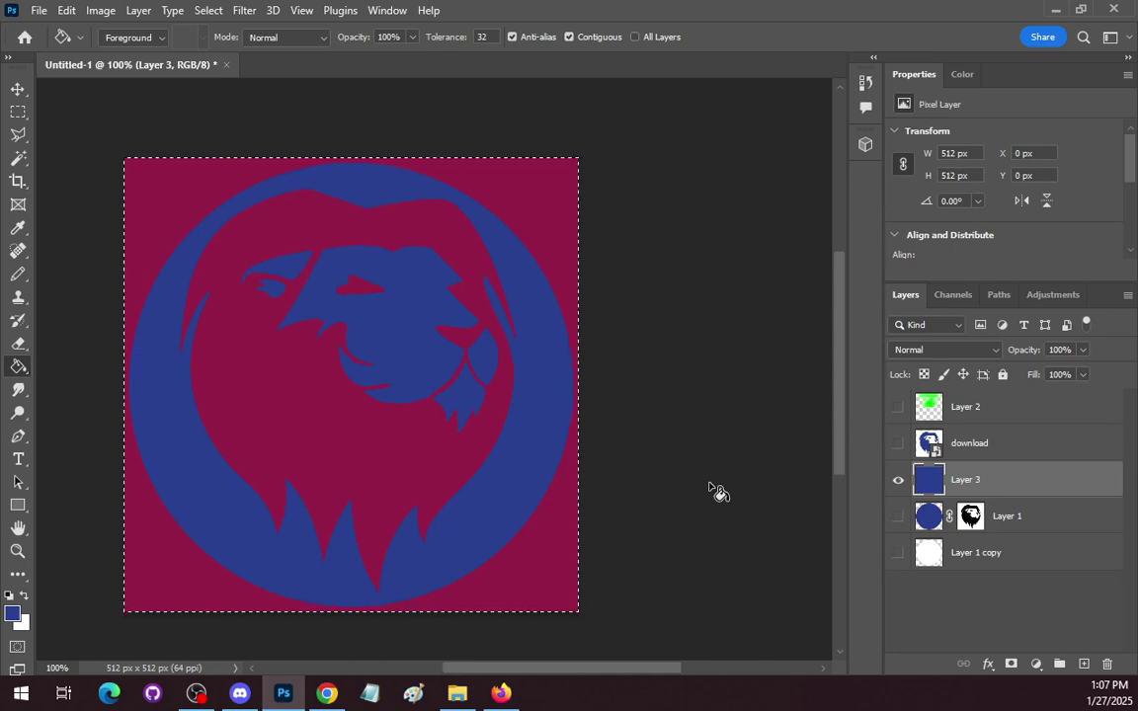
Start saving a copy of the document to the computer in Targa format
click(37, 10)
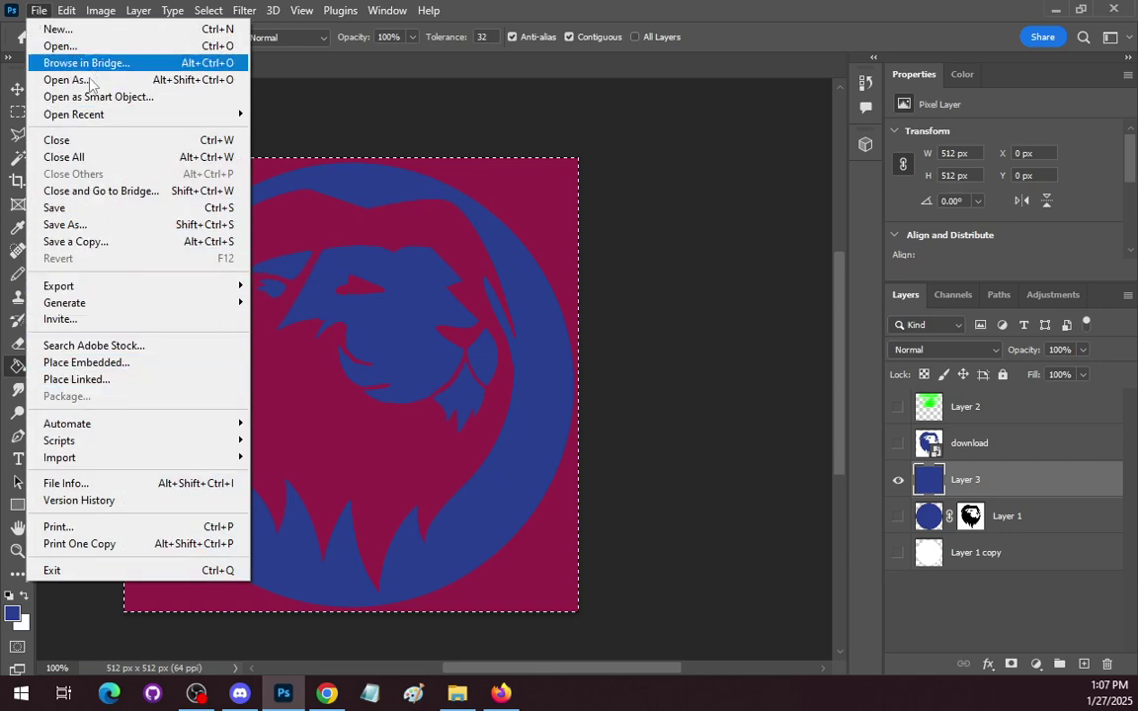
click(97, 241)
click(397, 611)
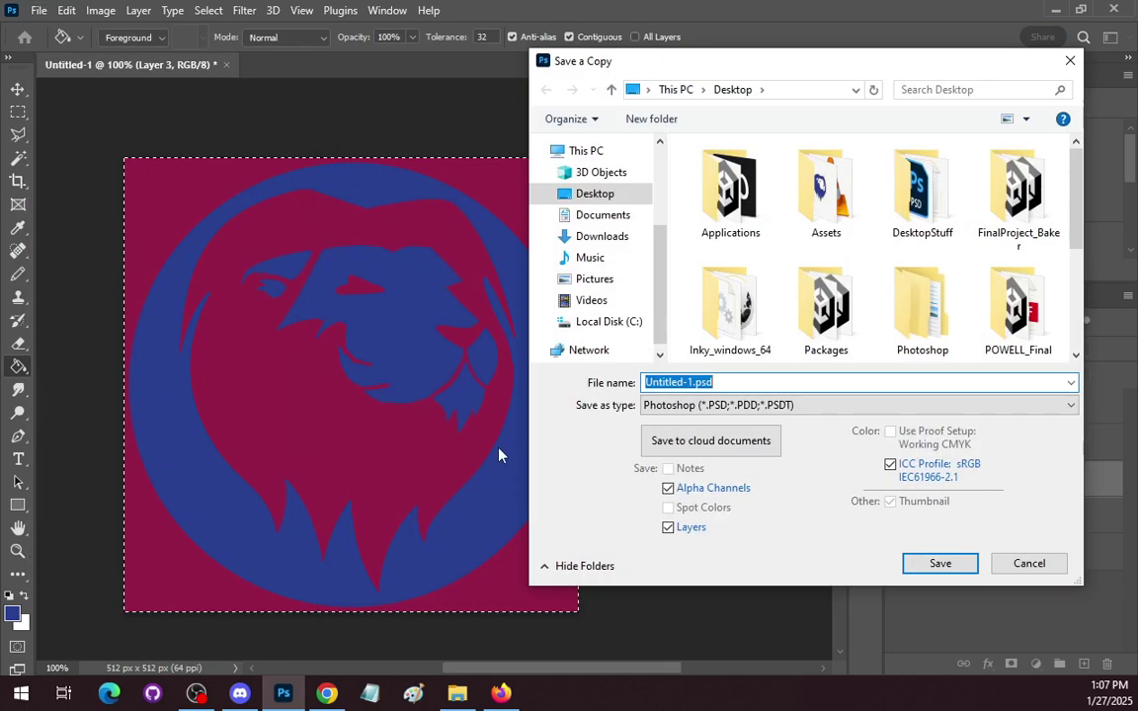
click(715, 405)
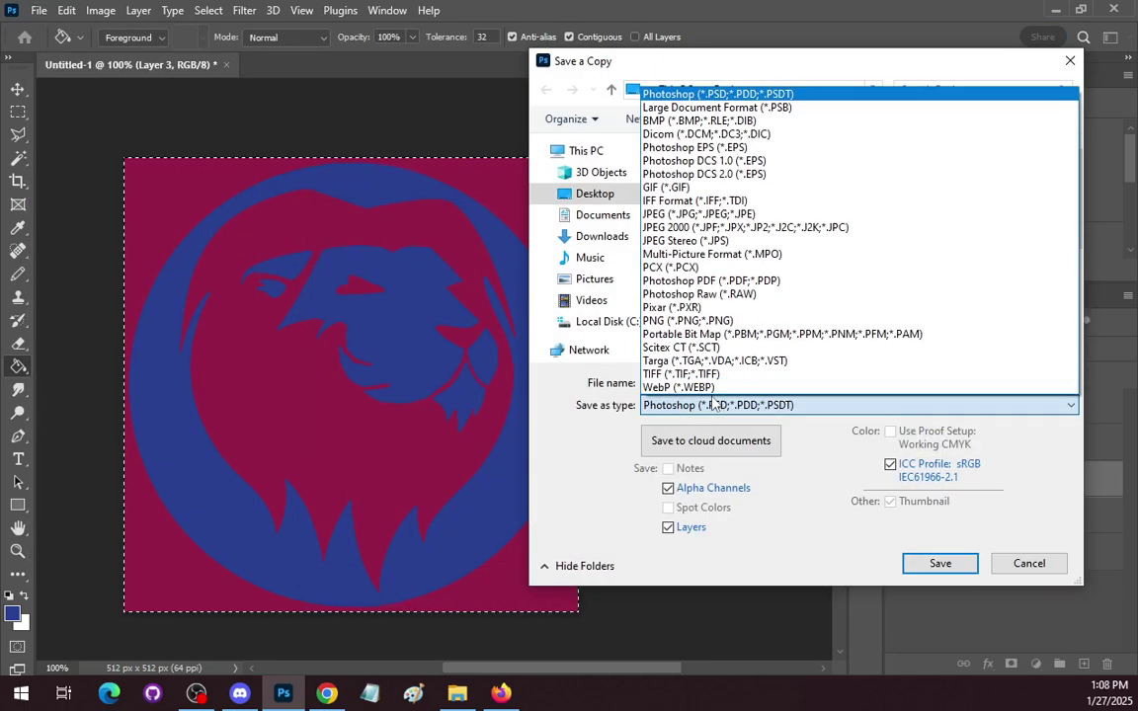
click(698, 361)
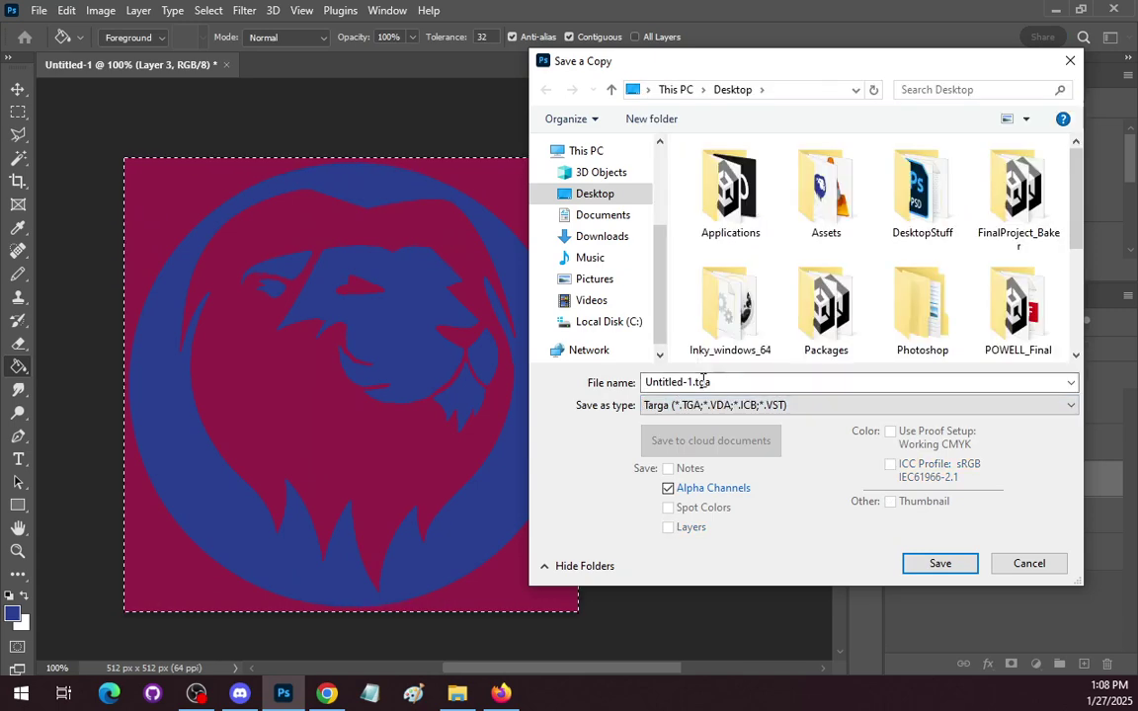
Name the Targa copy TransparentLion2.tga and save it on the Desktop at 24 bits/pixel
double_click(701, 383)
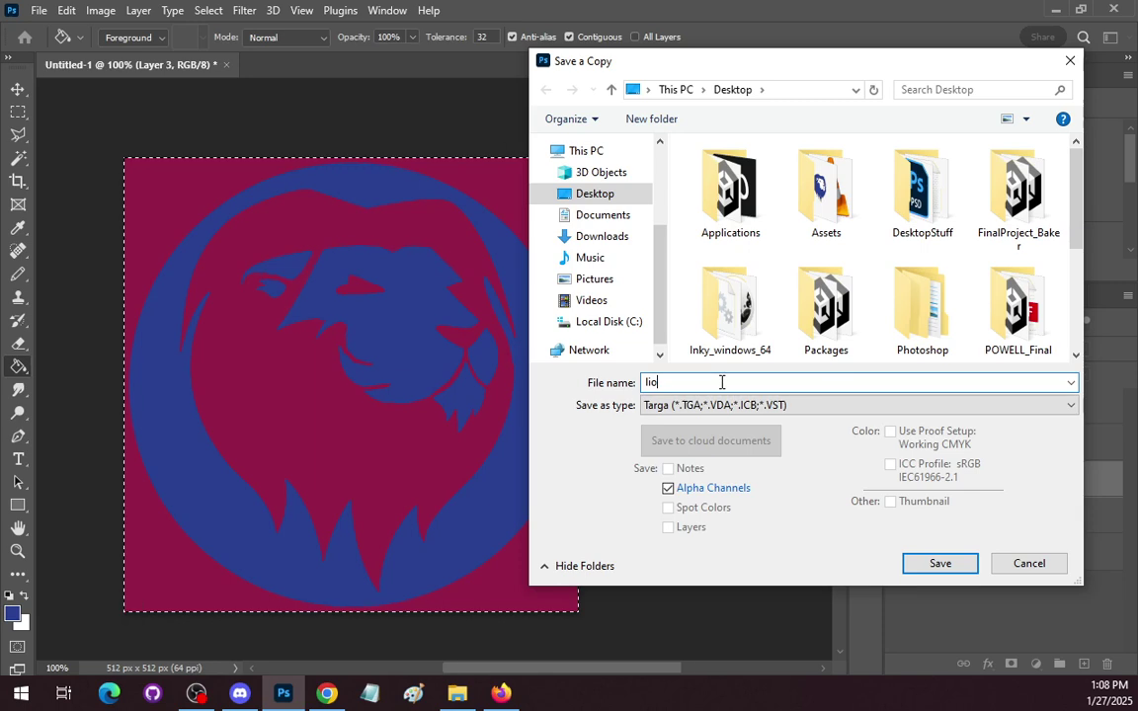
key(BackSpace)
key(BackSpace)
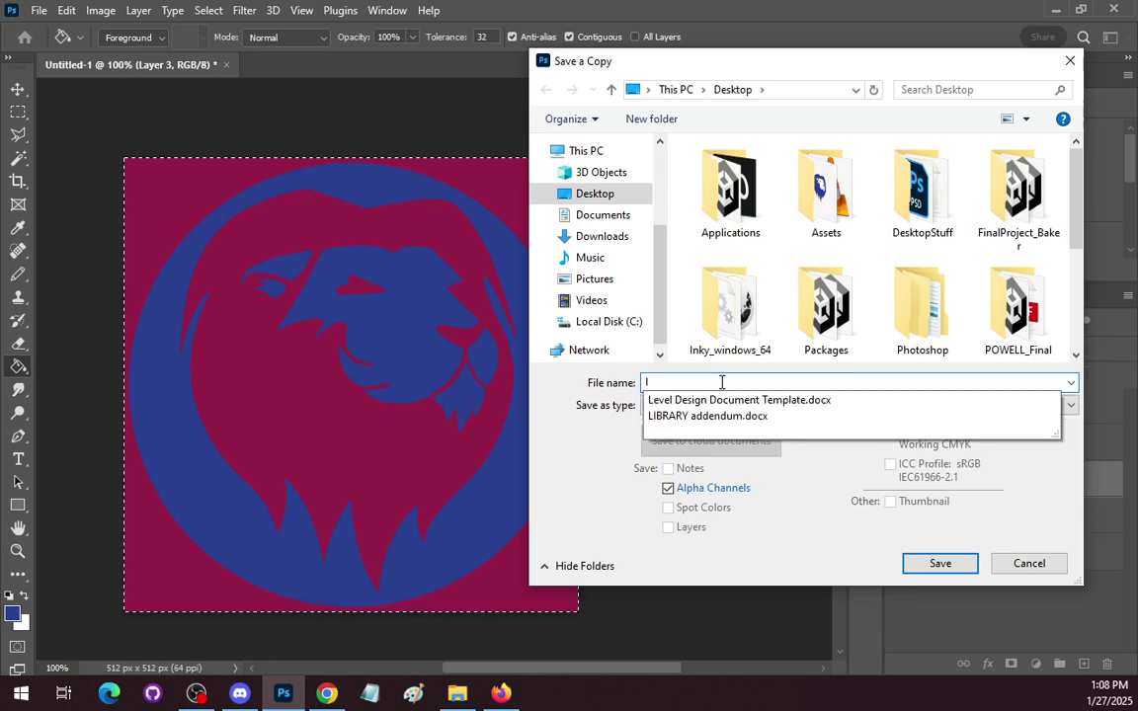
key(BackSpace)
text(tra)
key(Down)
key(Down)
key(Down)
key(Down)
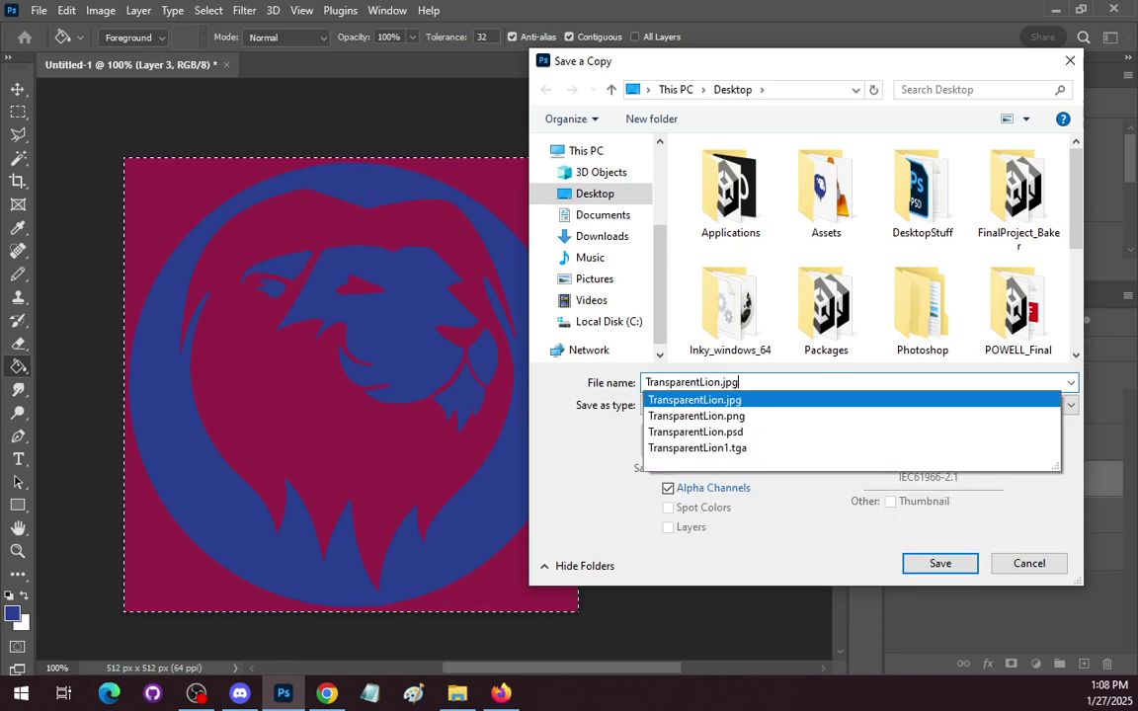
key(Down)
key(Up)
key(Left)
key(Left)
key(Left)
key(Left)
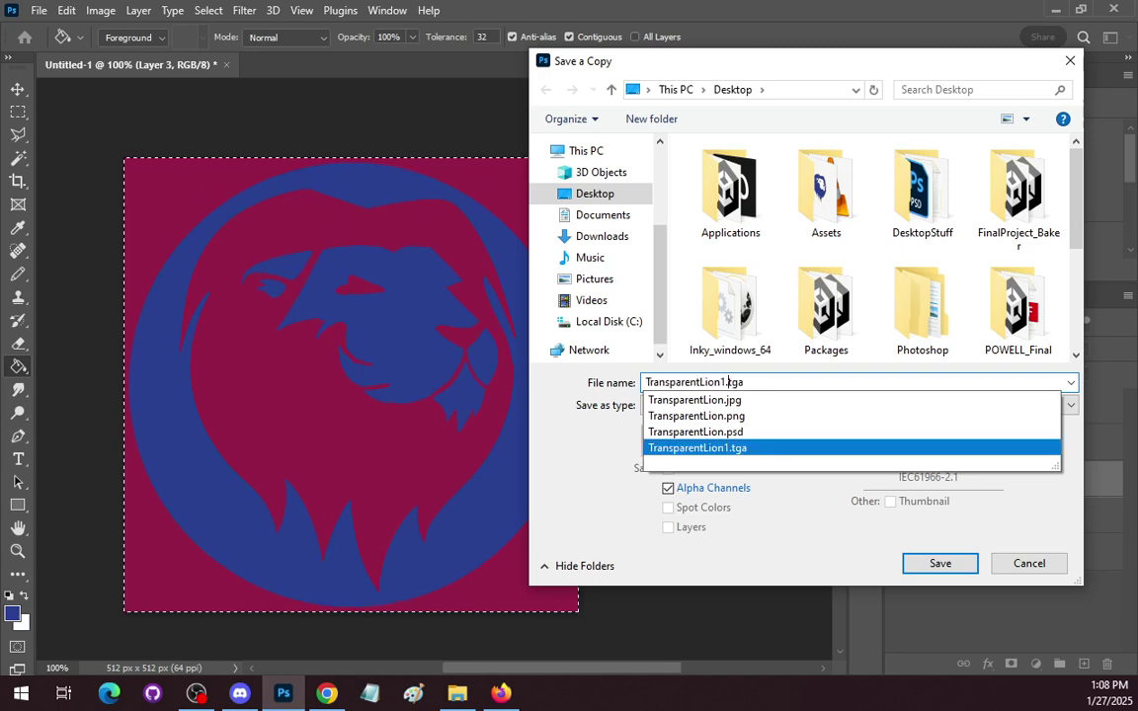
key(BackSpace)
text(2)
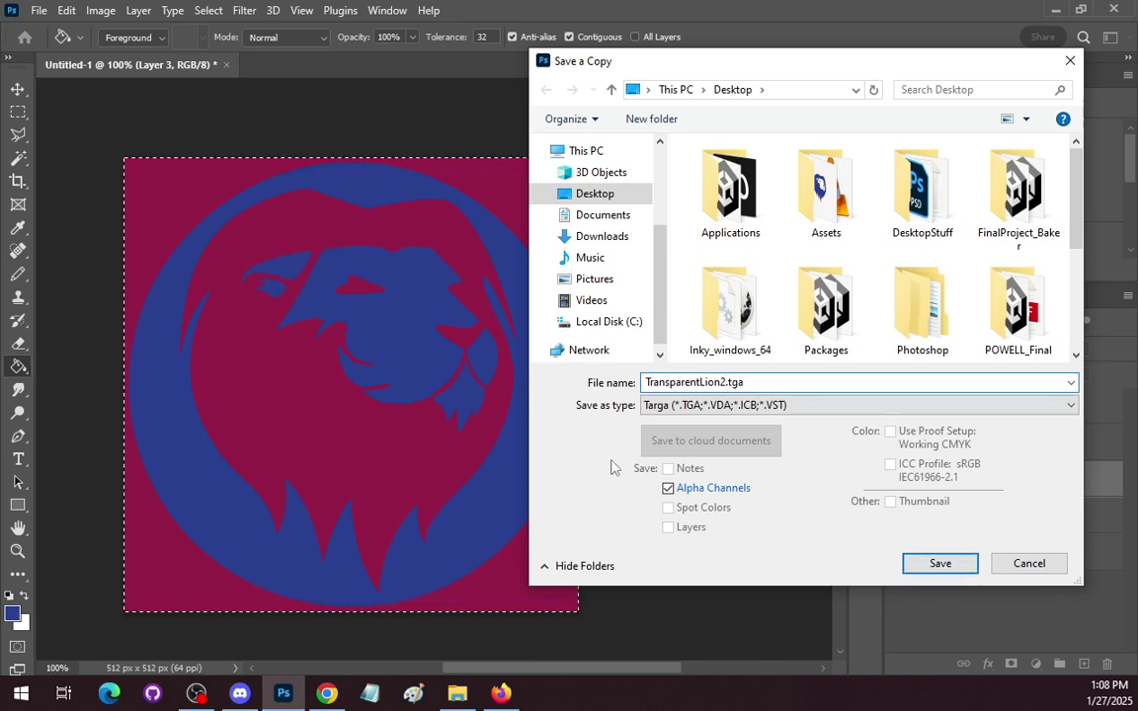
click(940, 564)
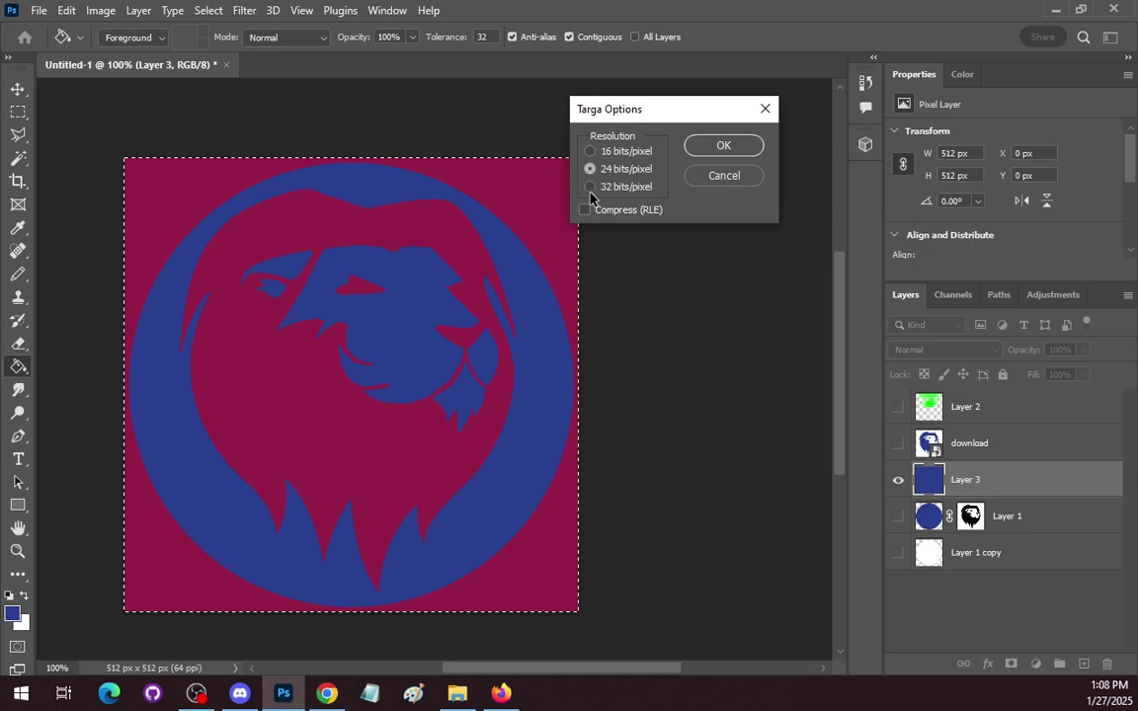
click(724, 145)
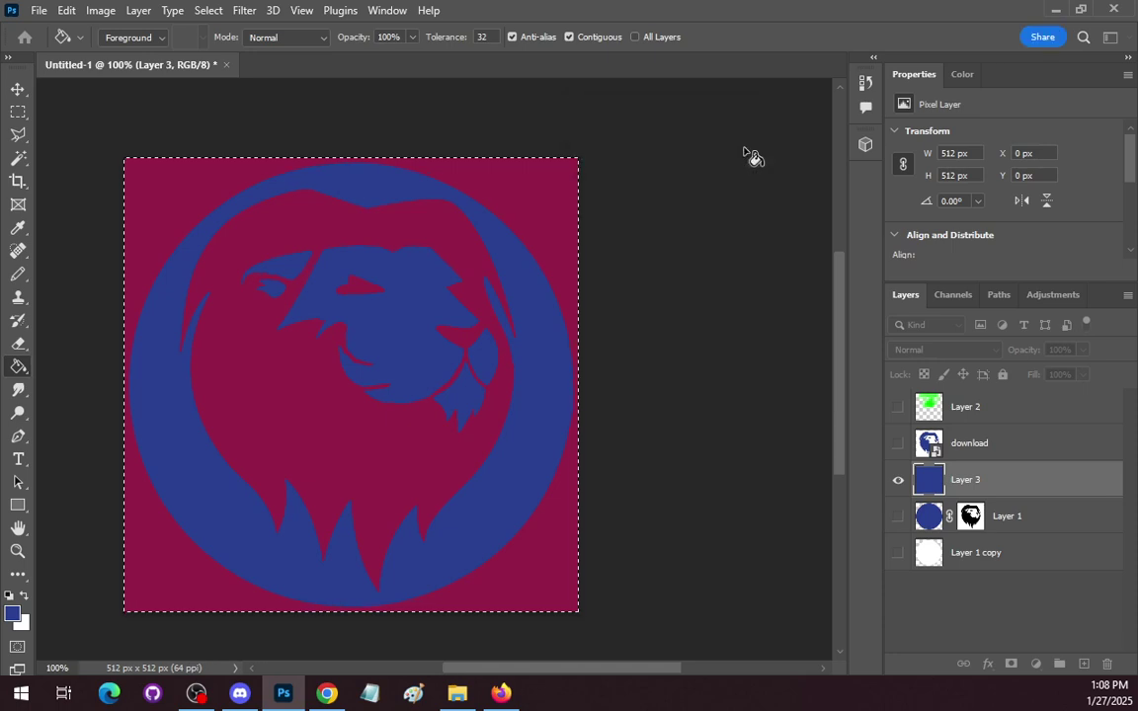
Switch to the Windows desktop and open TransparentLion2.tga from there
click(1054, 11)
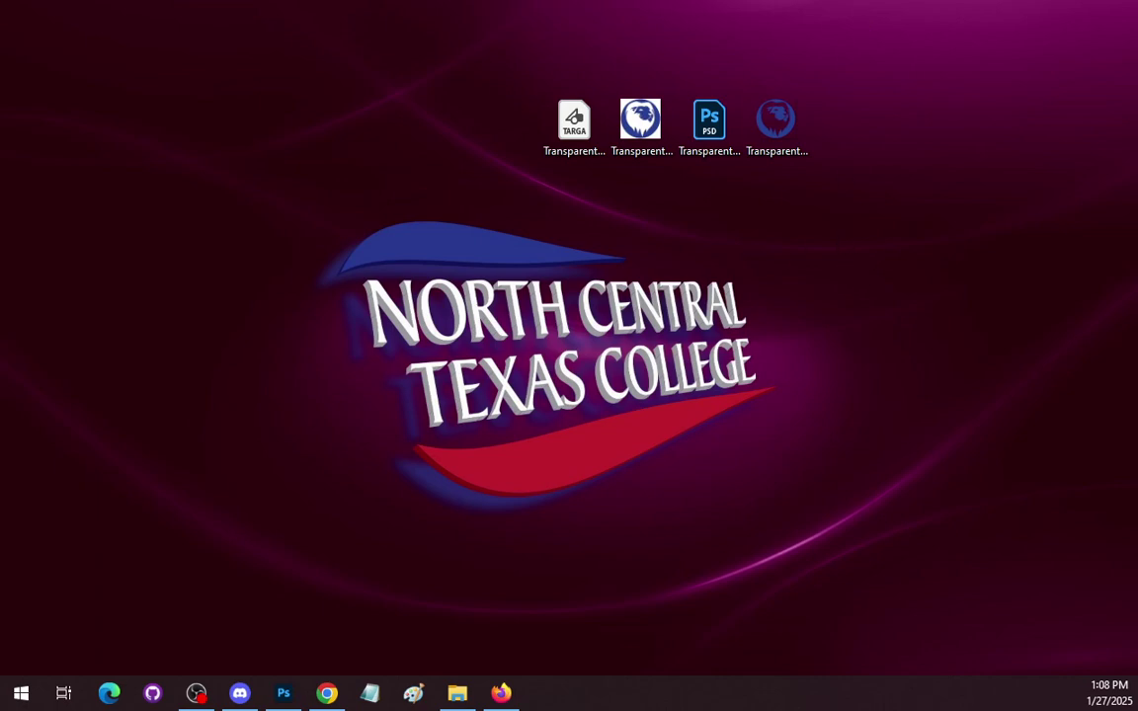
drag(578, 129, 678, 206)
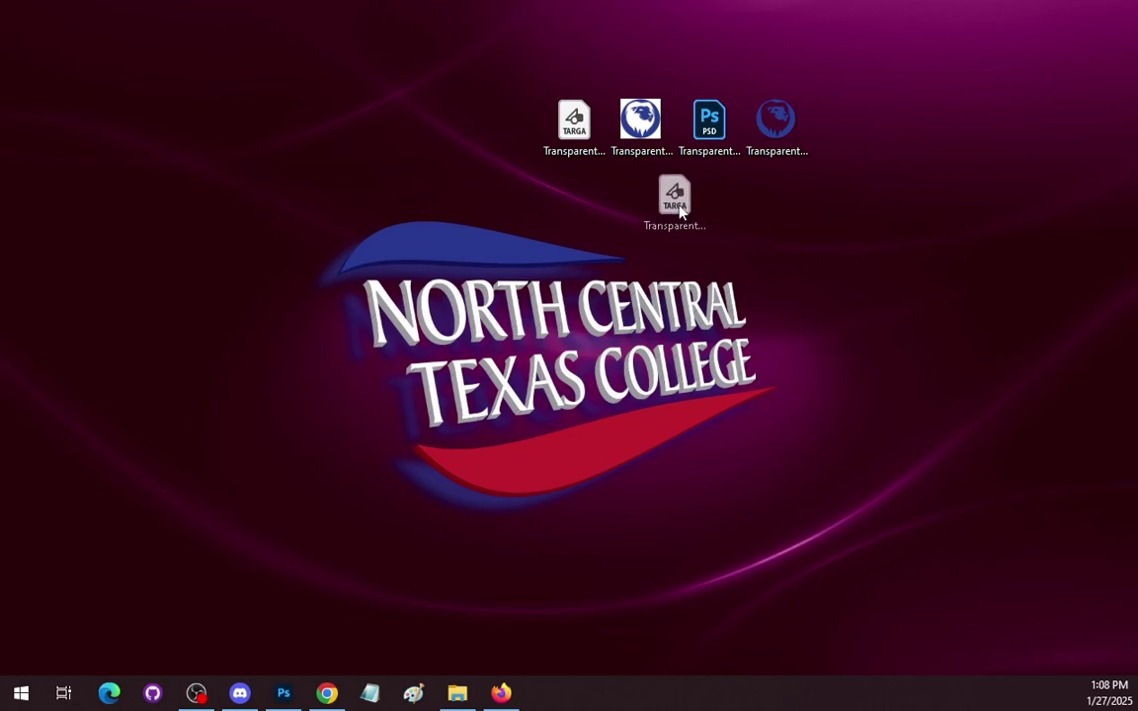
double_click(580, 214)
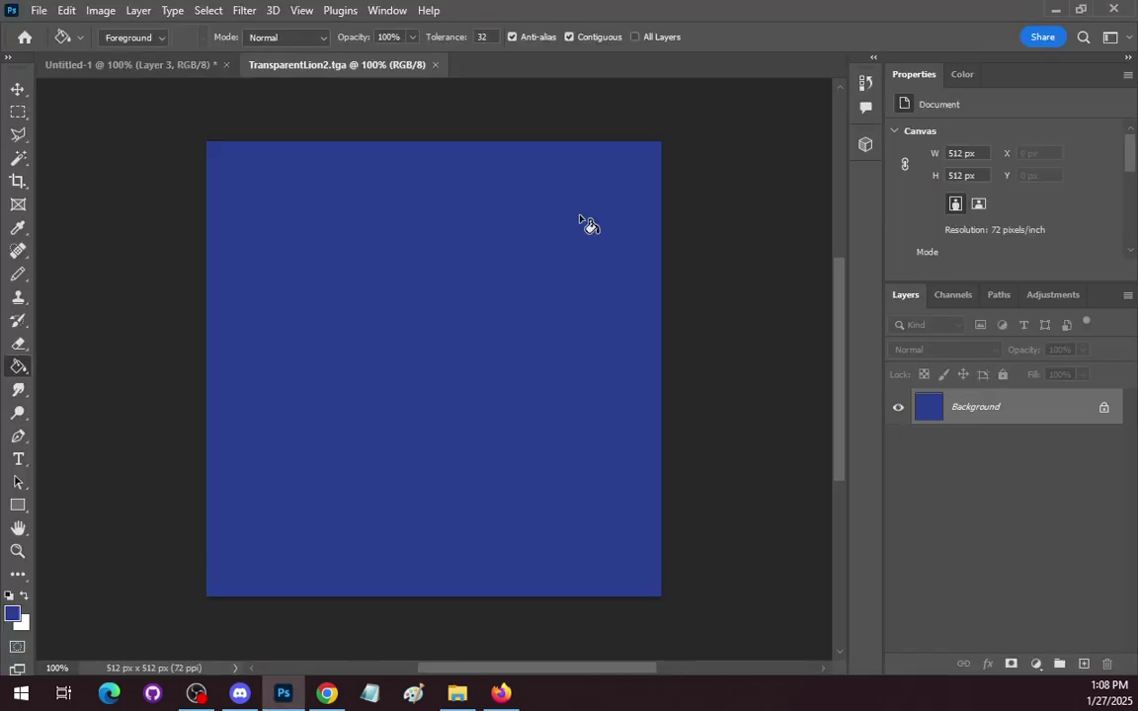
Examine the channels, layers and paths of TransparentLion2.tga for an alpha channel
click(955, 295)
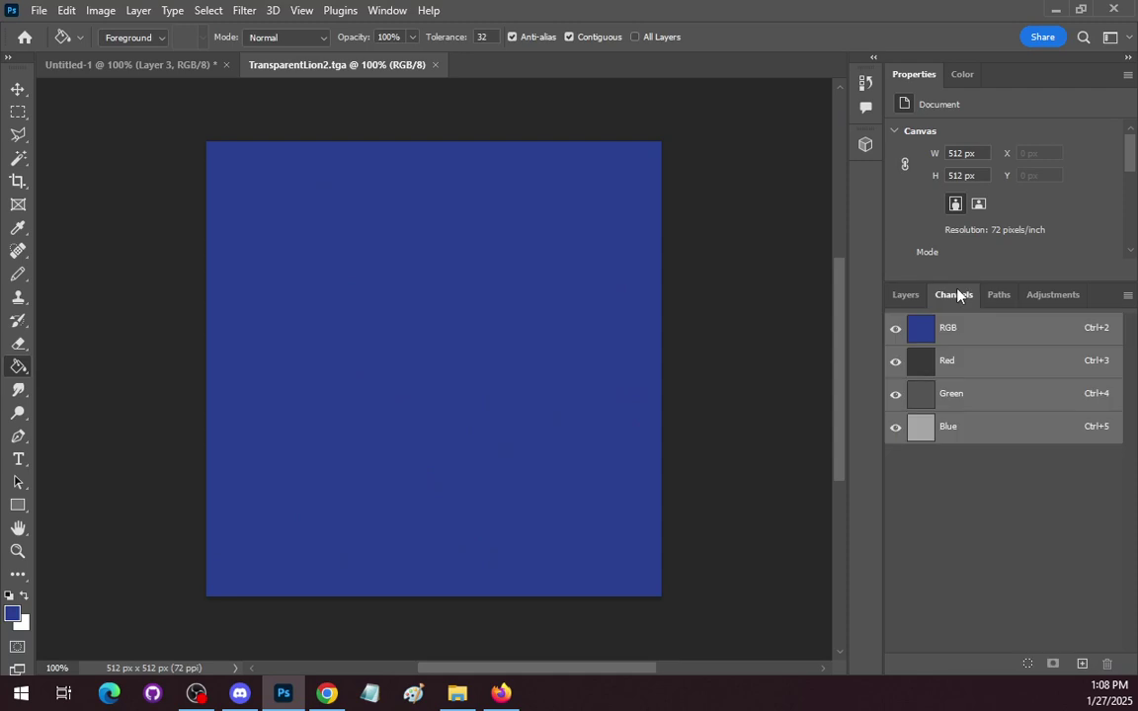
click(905, 295)
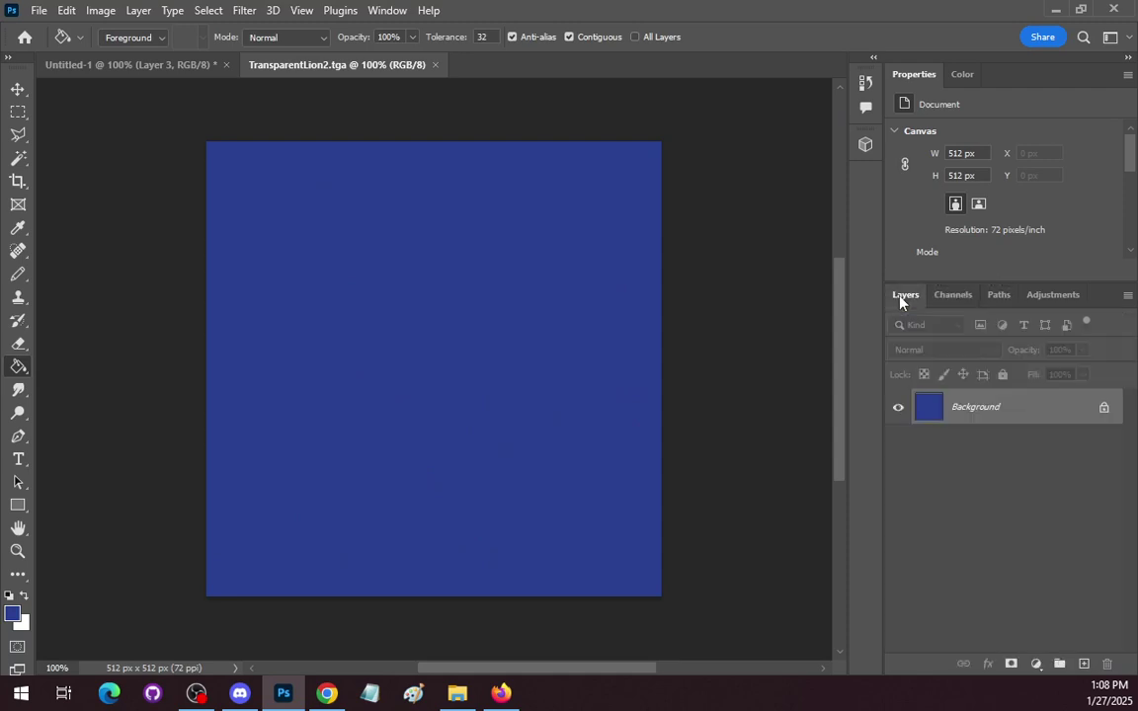
click(1006, 297)
click(953, 296)
click(904, 295)
Try to overwrite TransparentLion2.tga with a new Targa copy of the Untitled-1 document
click(136, 64)
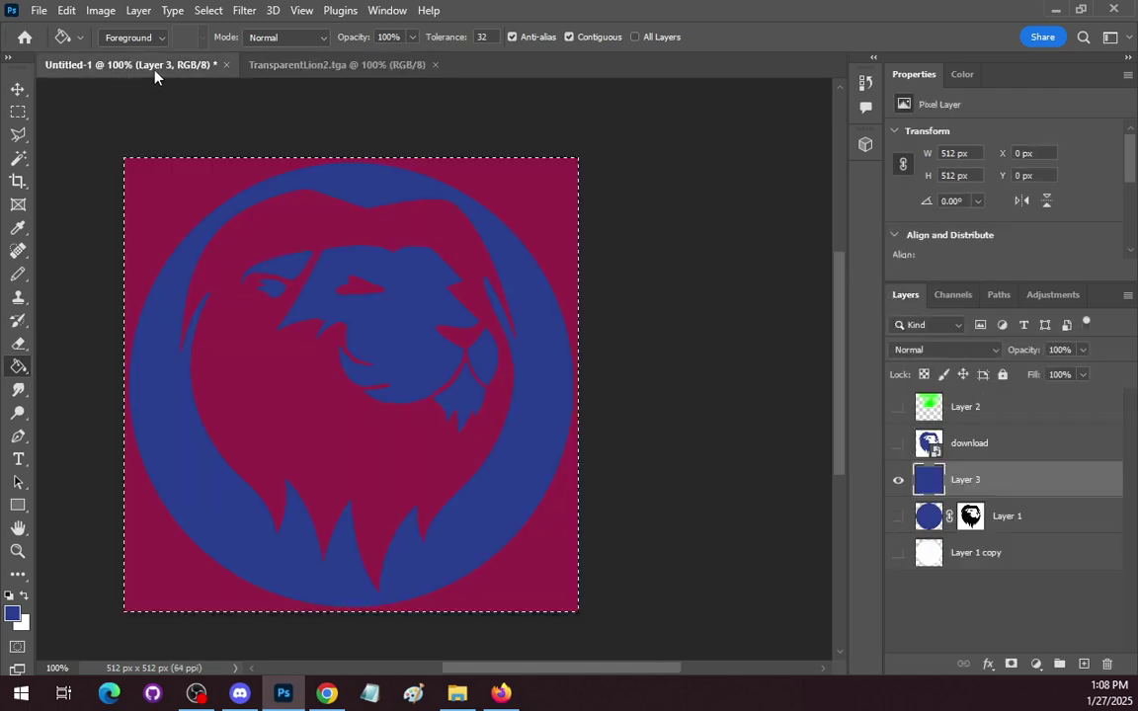
click(37, 10)
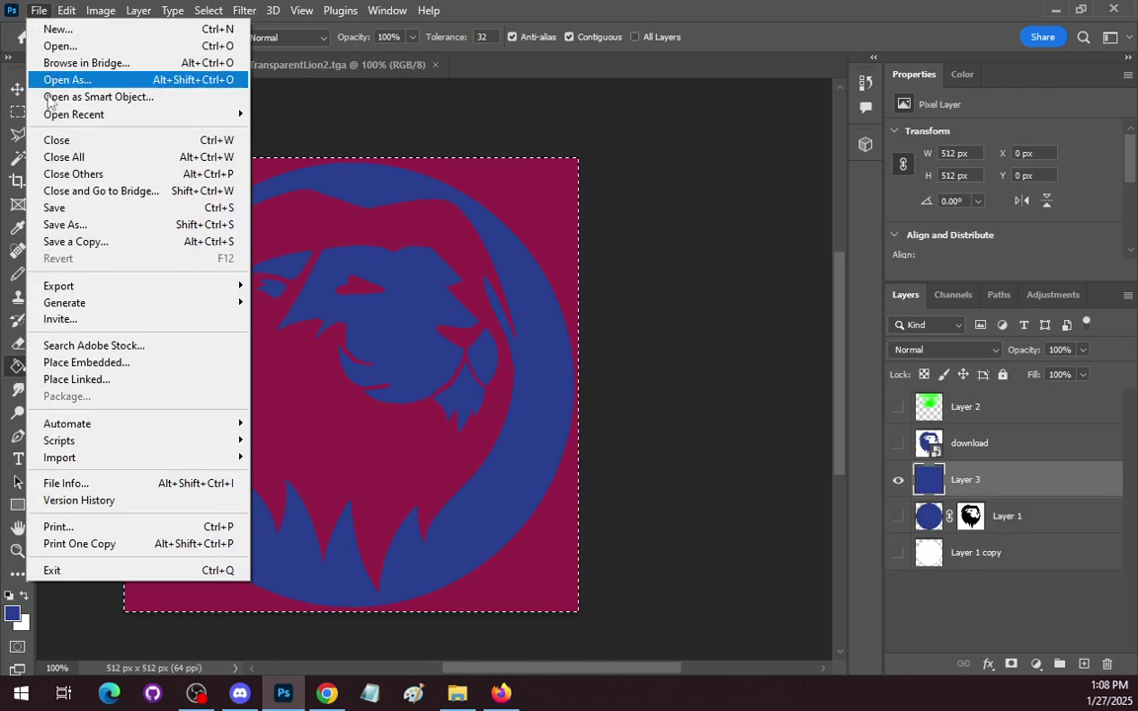
click(89, 243)
click(400, 602)
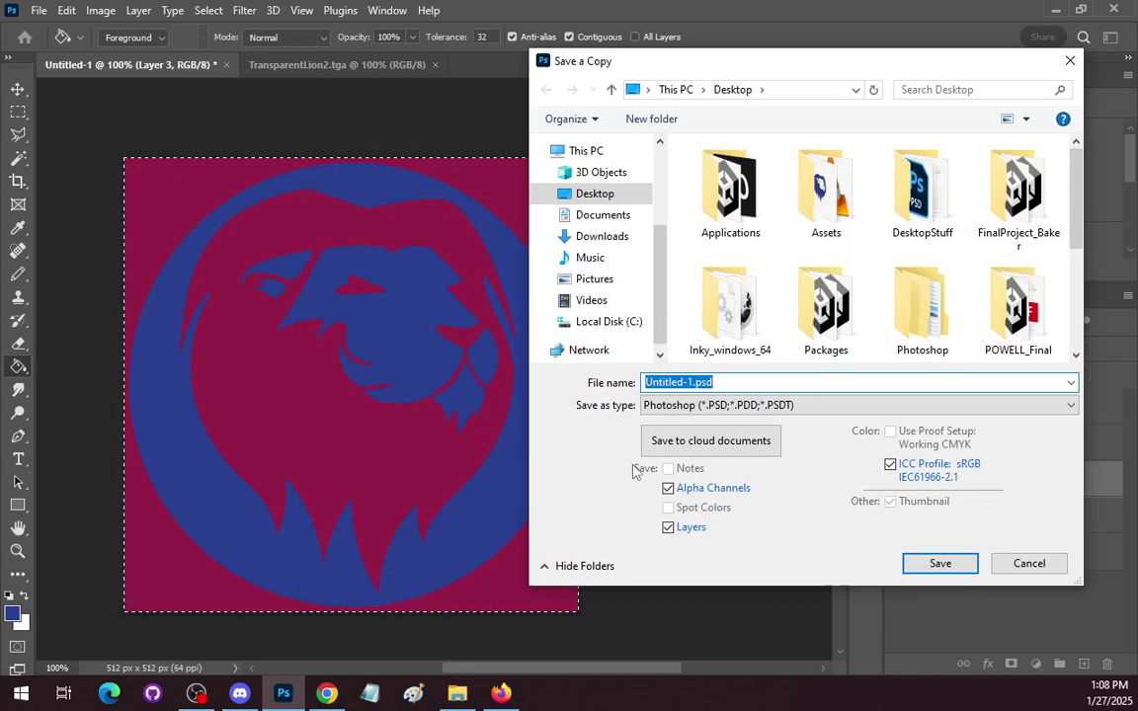
text(Tra)
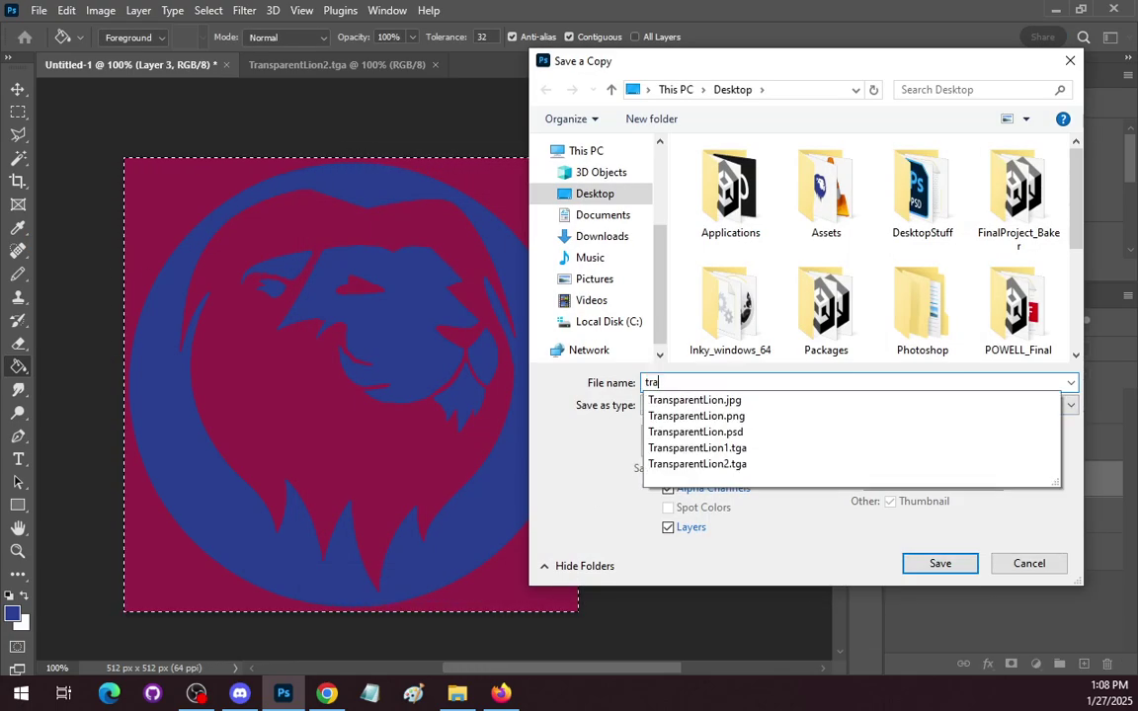
click(732, 470)
click(778, 405)
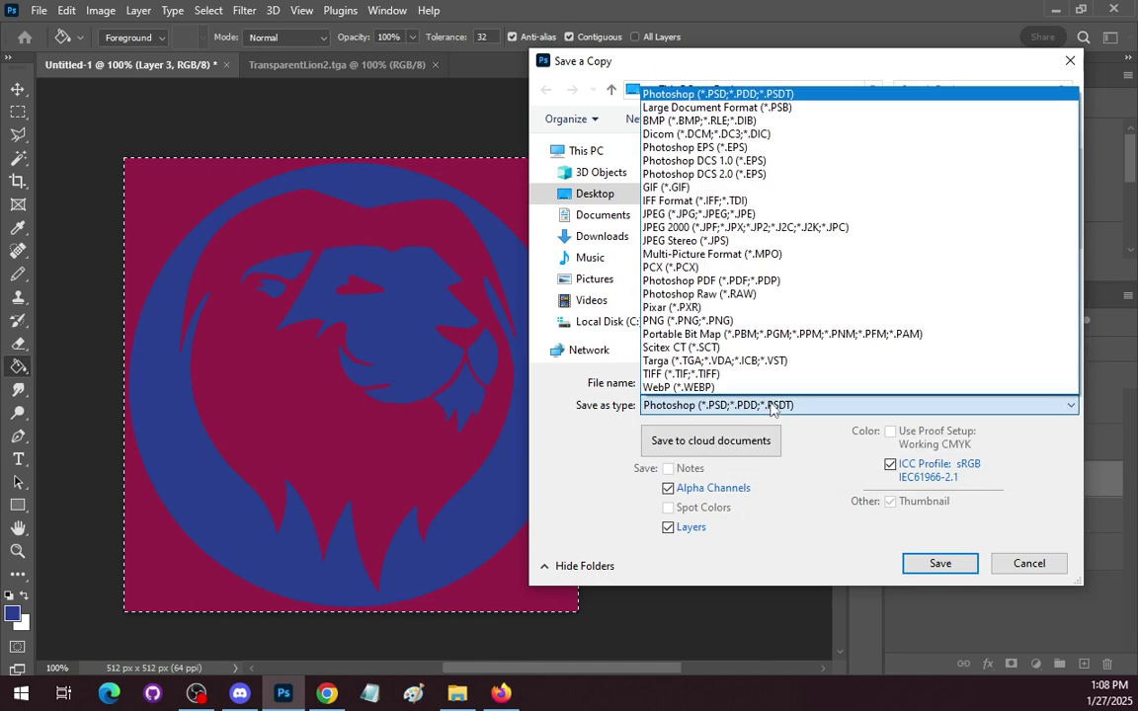
click(731, 374)
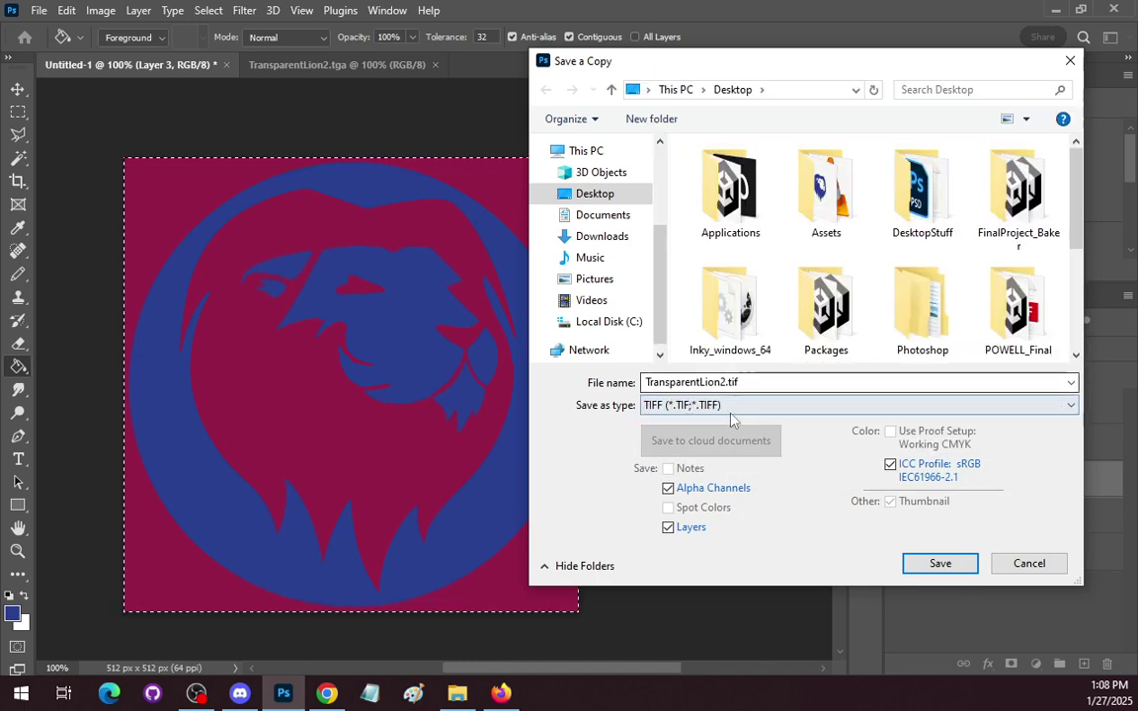
click(732, 405)
click(713, 377)
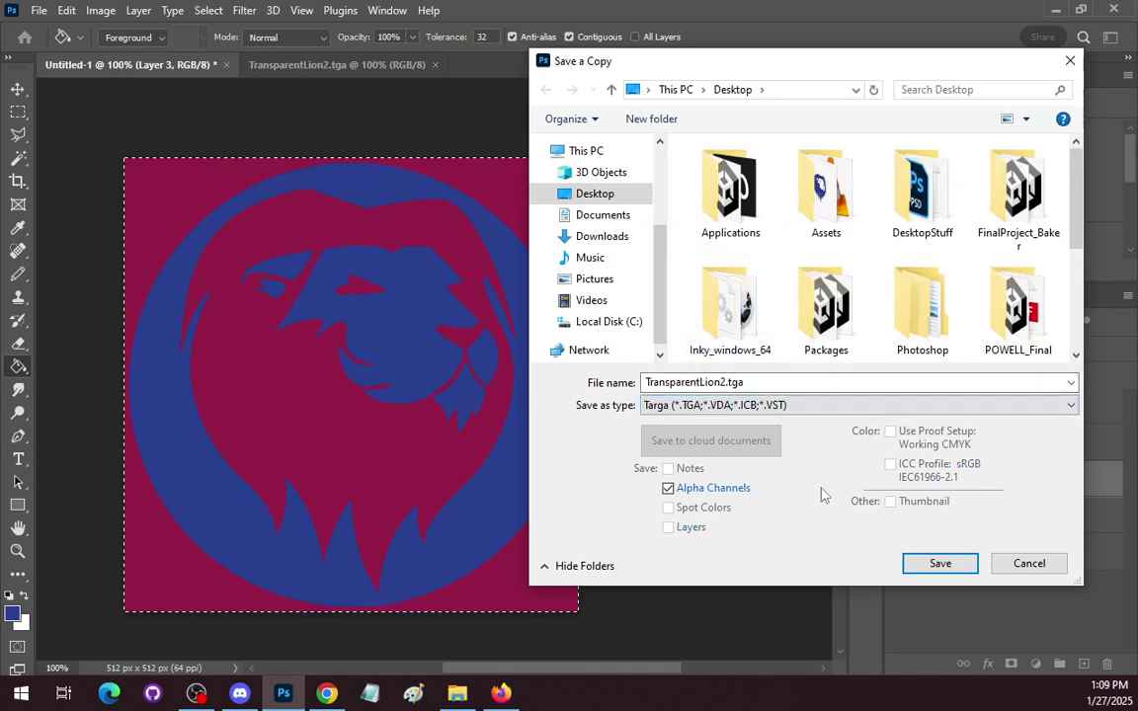
click(925, 564)
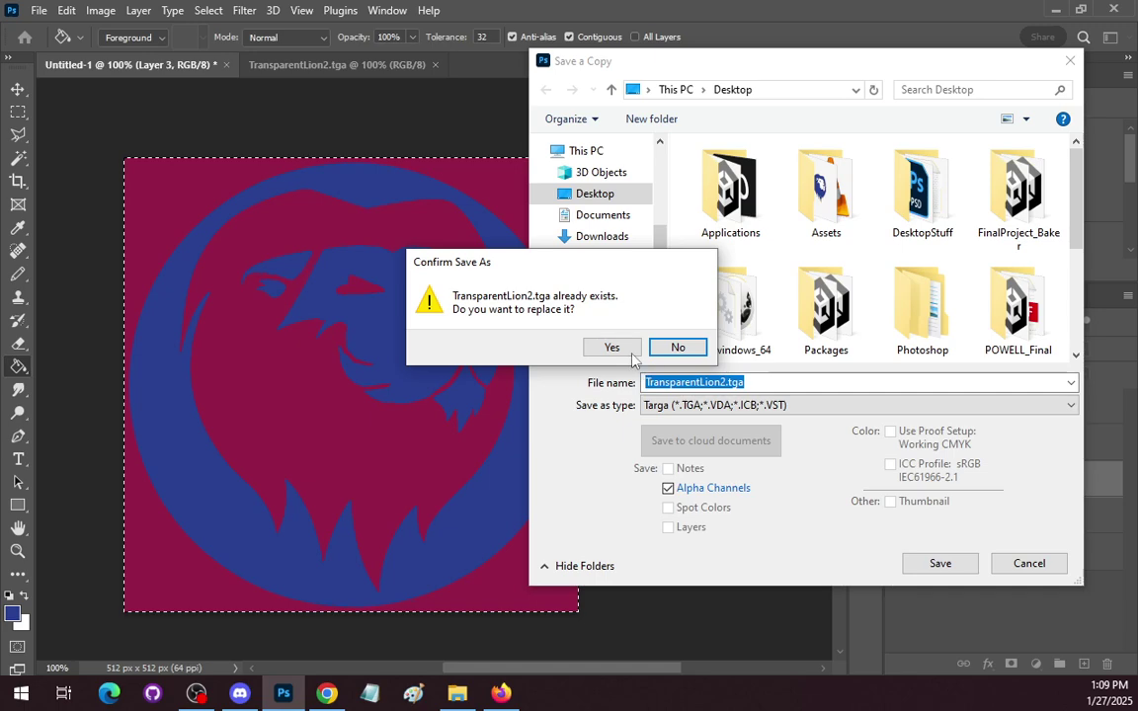
click(613, 345)
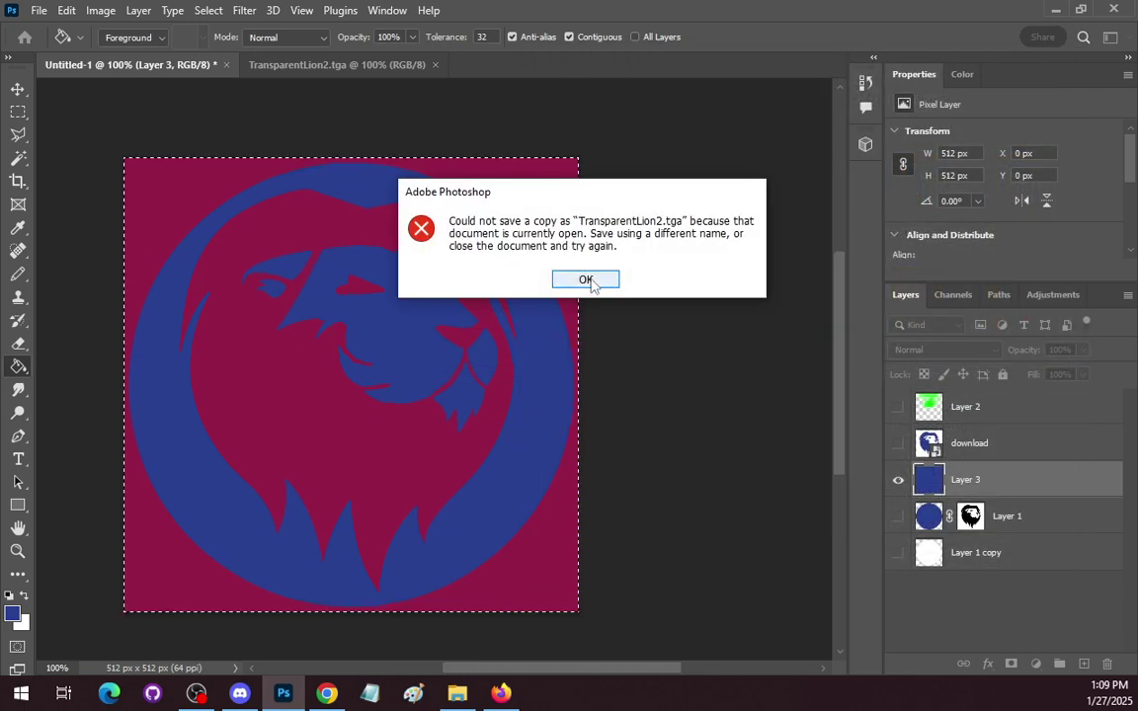
click(585, 280)
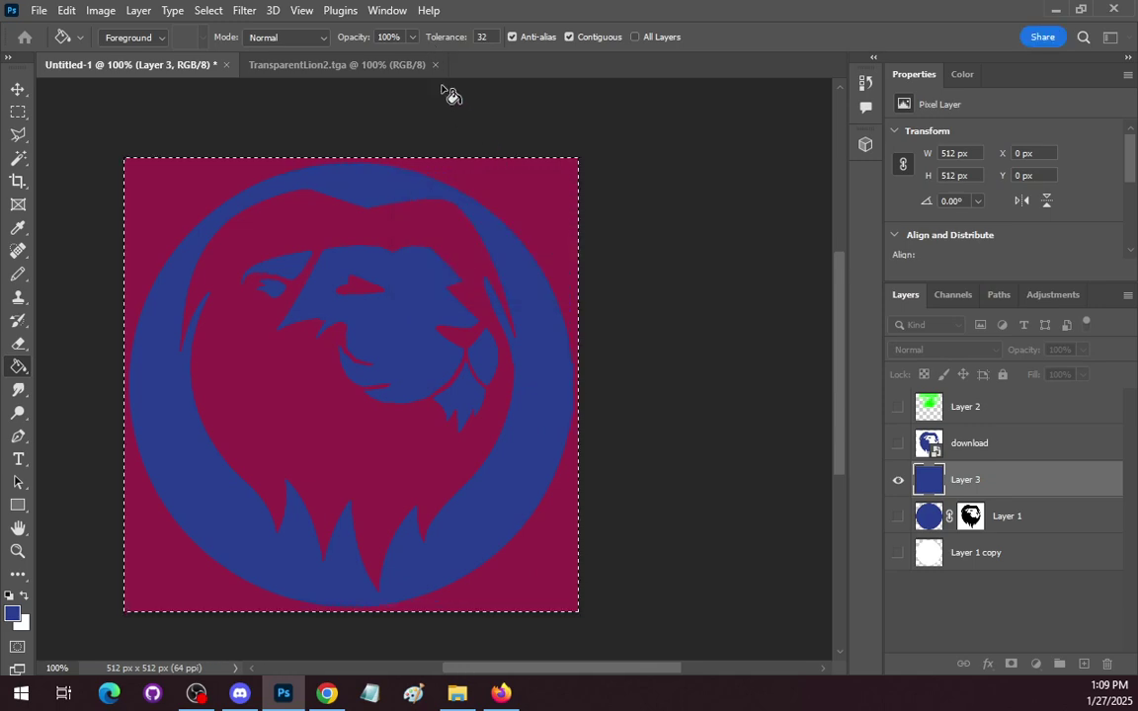
Close TransparentLion2.tga and start saving a copy of Untitled-1 to the computer in Targa format
click(435, 66)
click(38, 9)
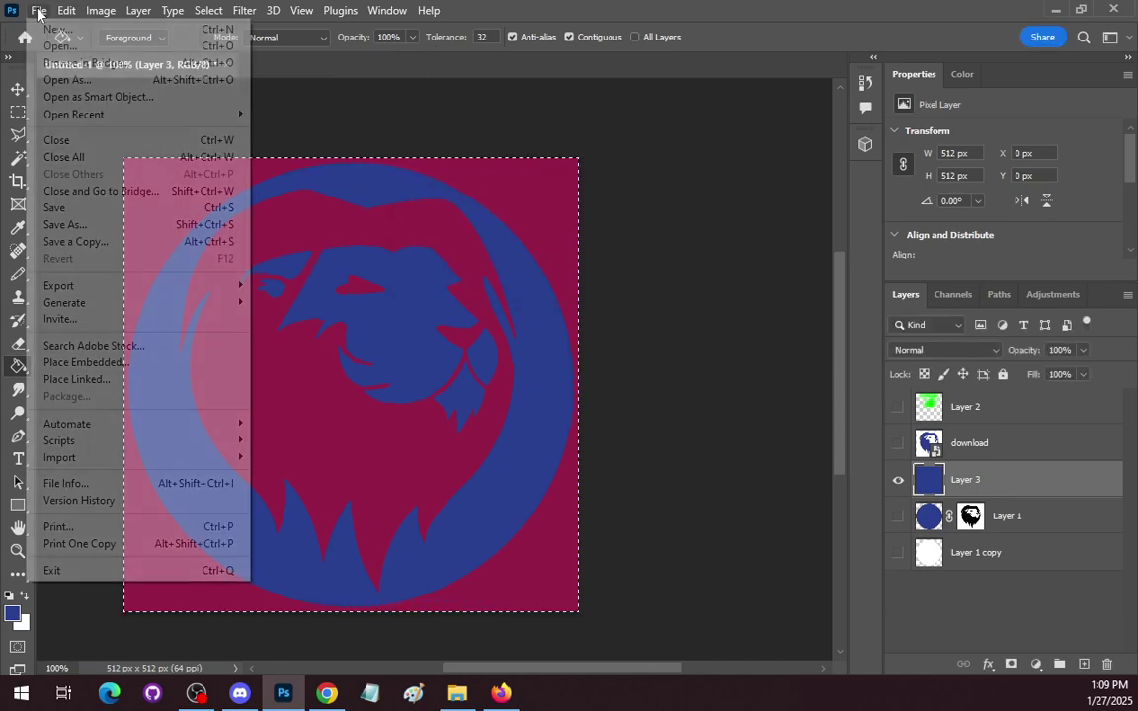
click(94, 242)
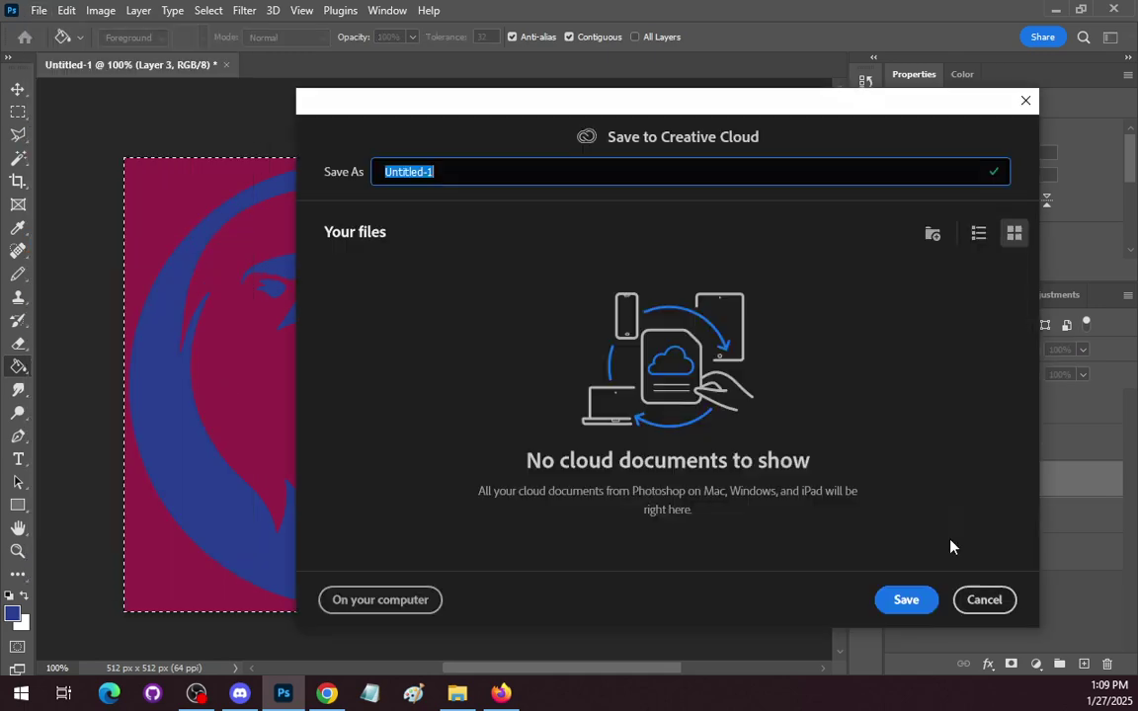
click(393, 600)
click(709, 406)
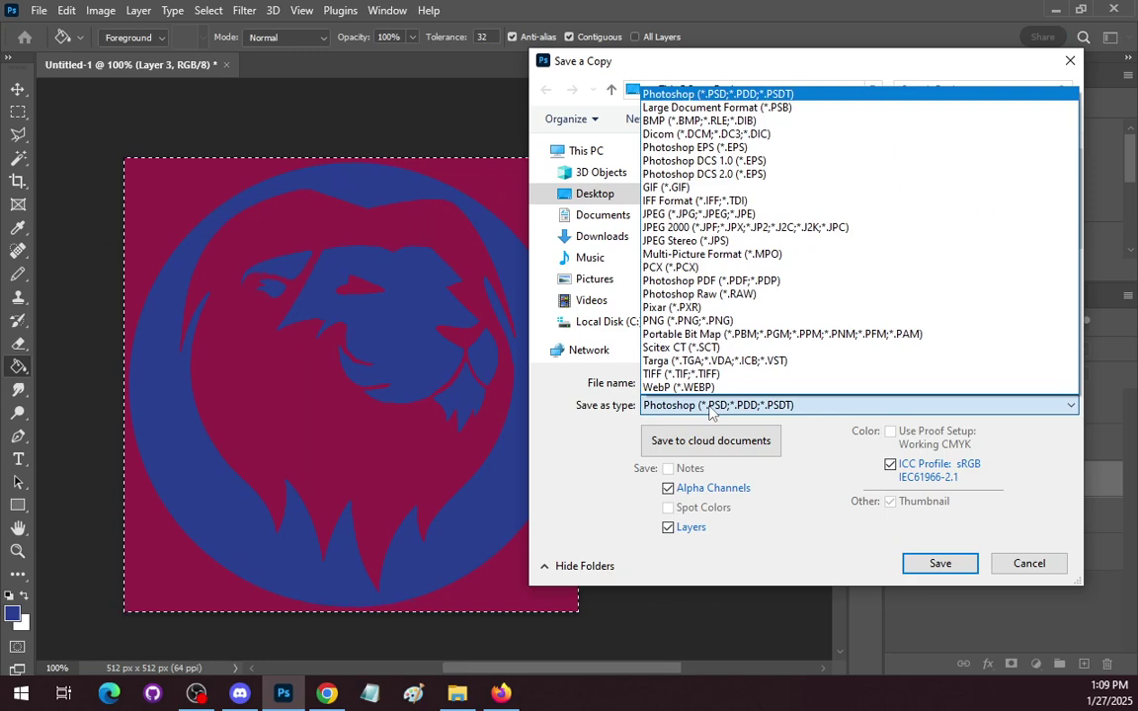
click(699, 362)
Save the Targa copy over the existing TransparentLion2.tga at 32 bits/pixel
drag(730, 382, 469, 383)
text(t)
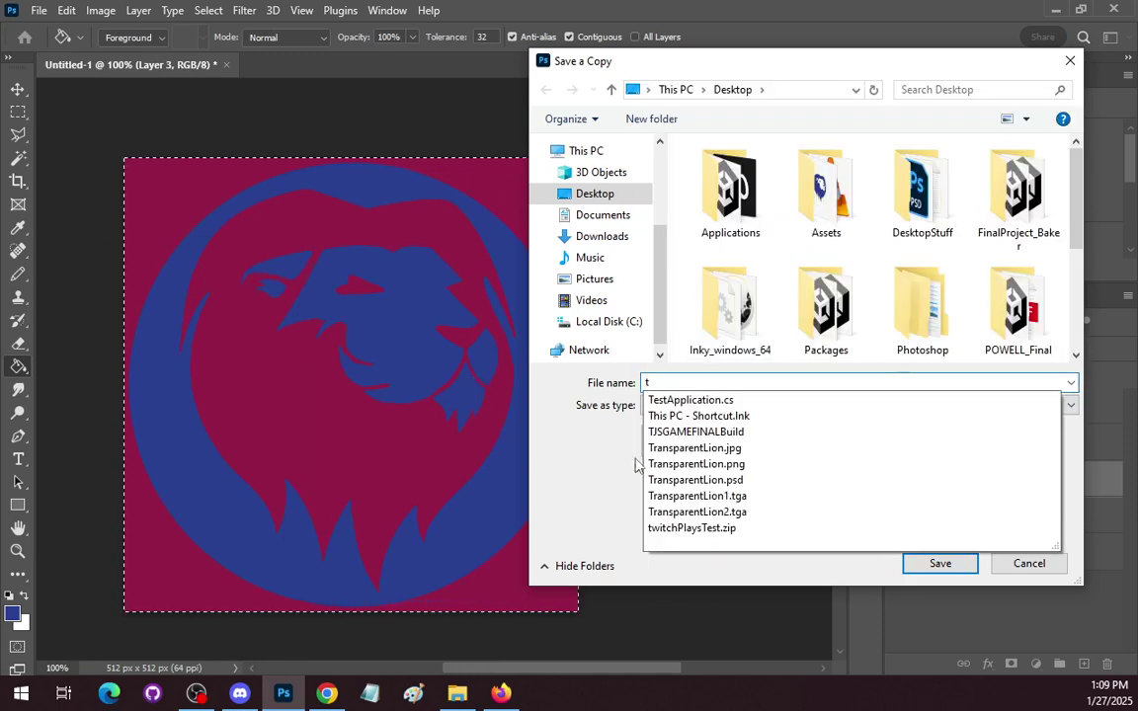
click(697, 512)
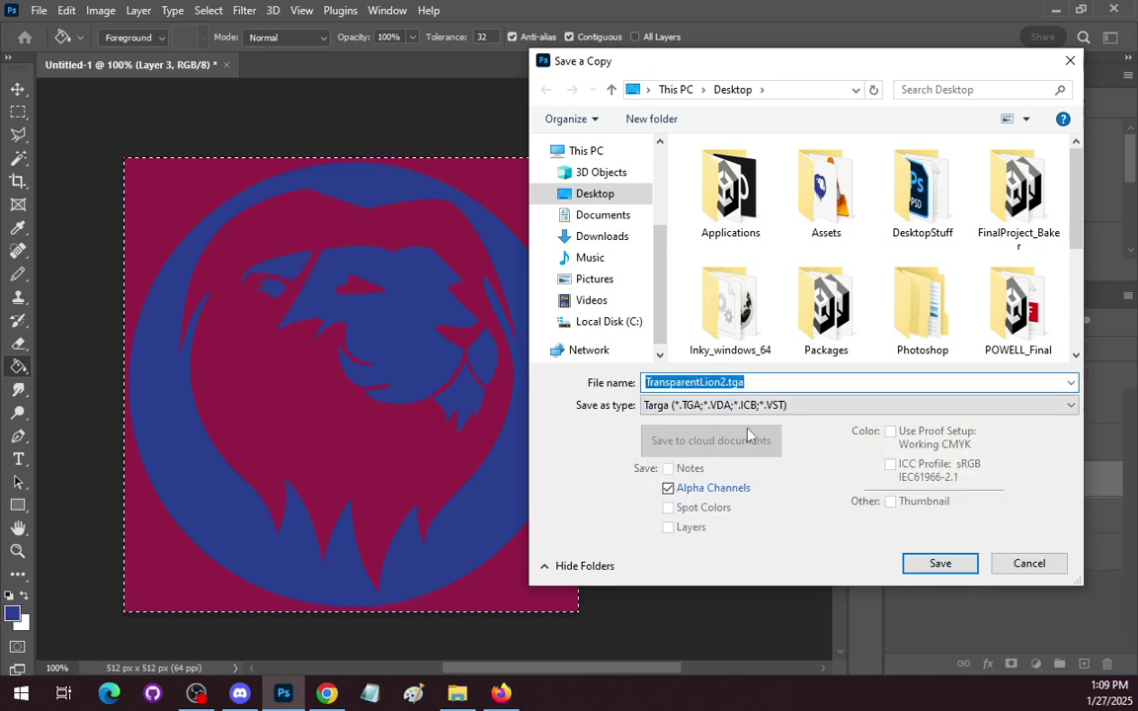
click(937, 565)
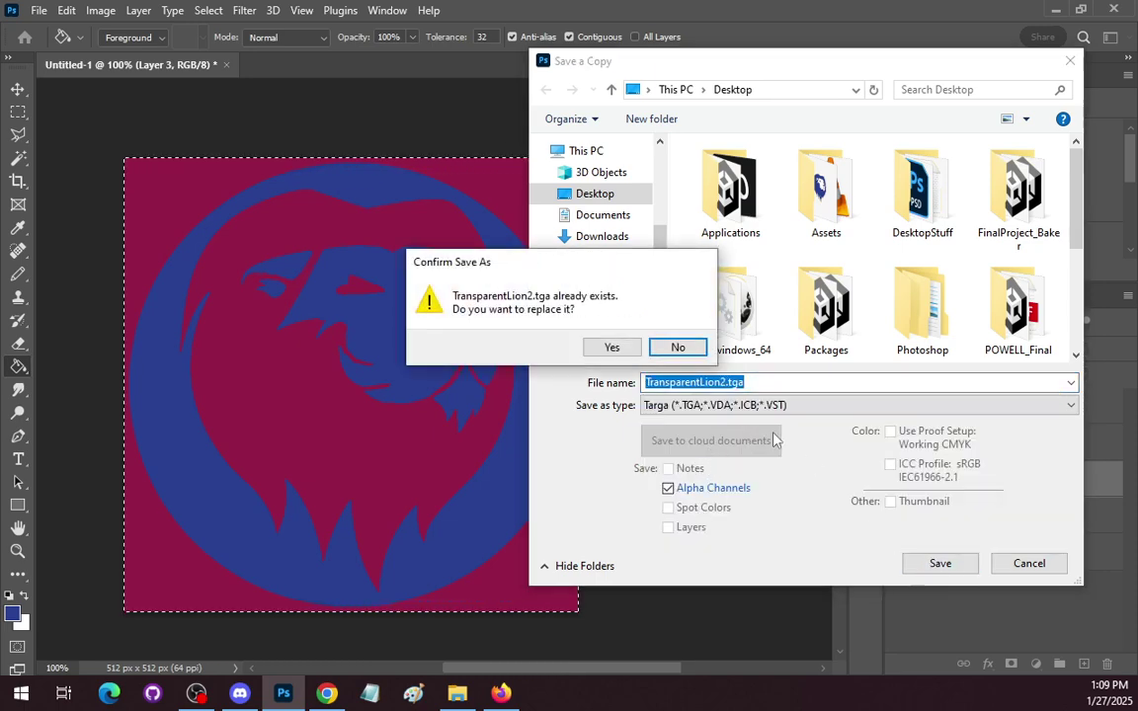
click(612, 348)
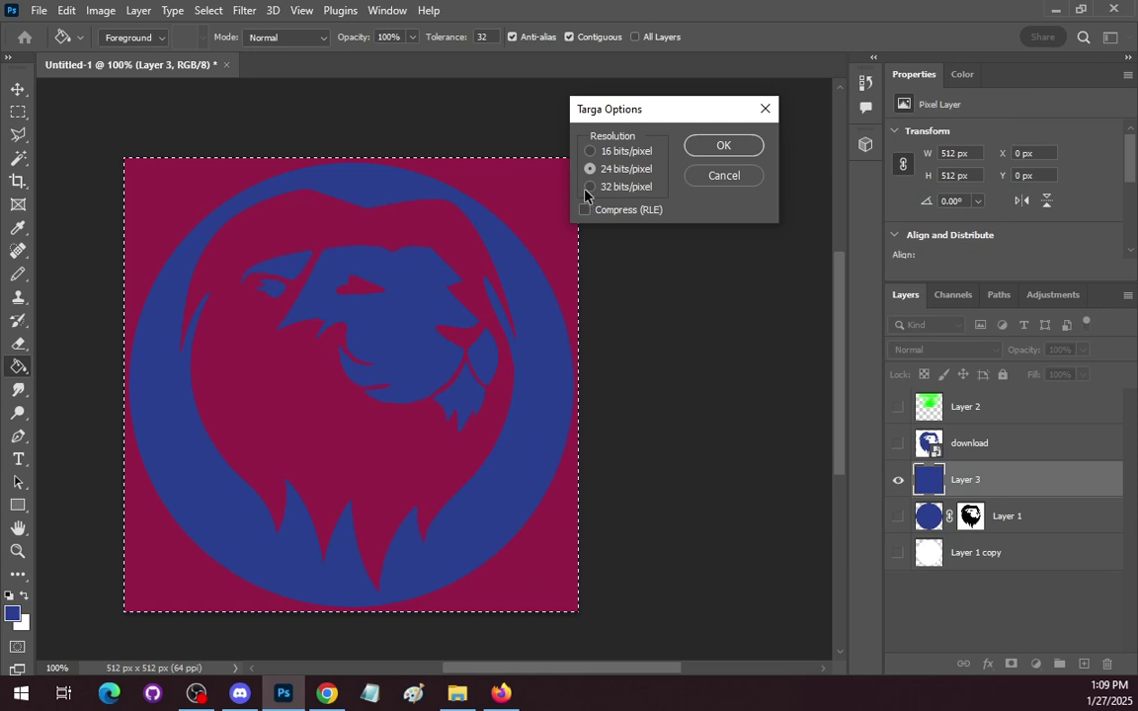
click(589, 187)
click(724, 145)
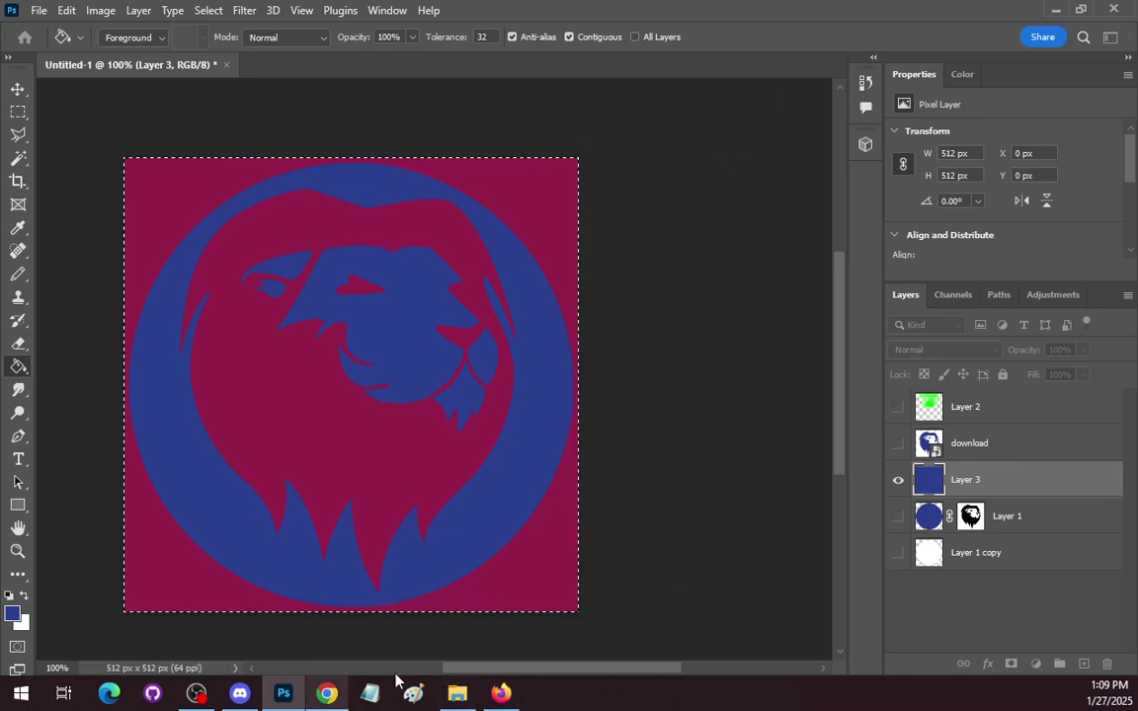
Open TransparentLion2.tga from the desktop and examine its Alpha 1 channel, toggling the channel's overlay on the image
click(1055, 10)
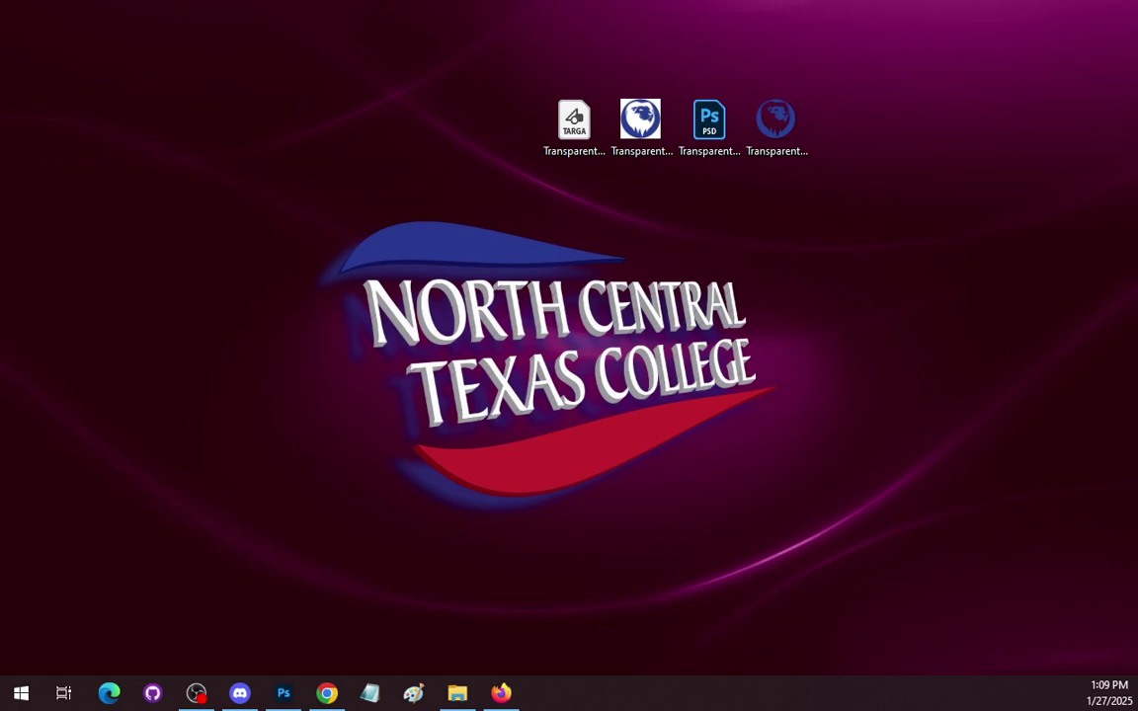
drag(1135, 233, 599, 212)
double_click(588, 217)
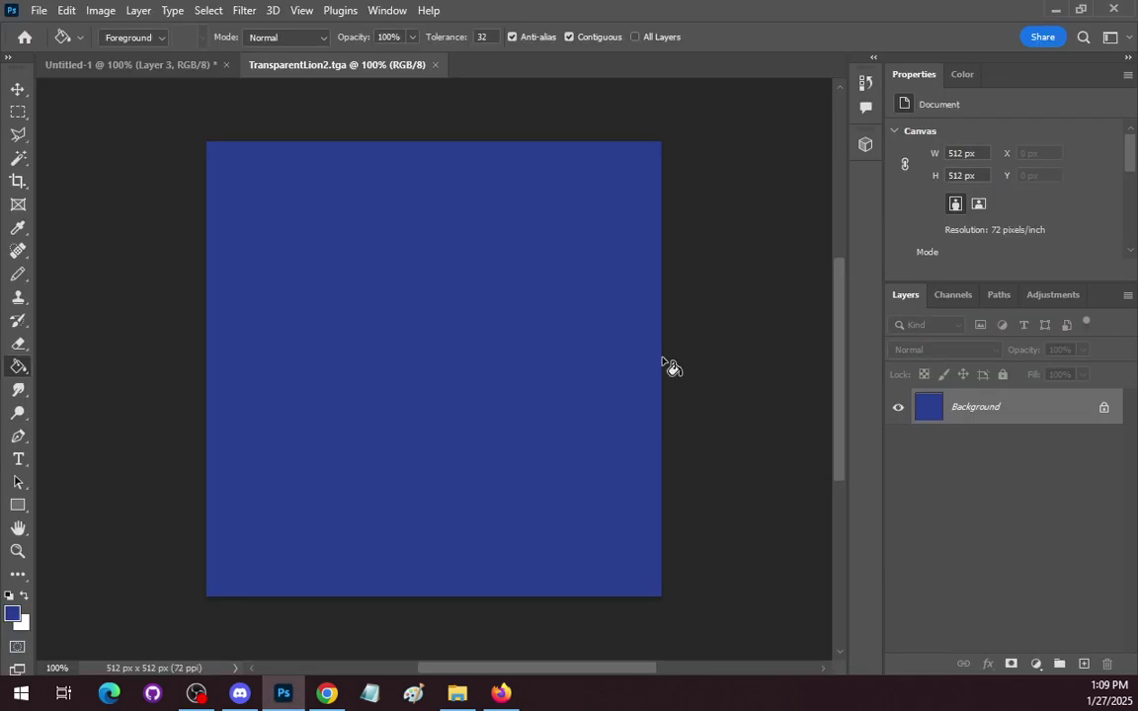
click(956, 295)
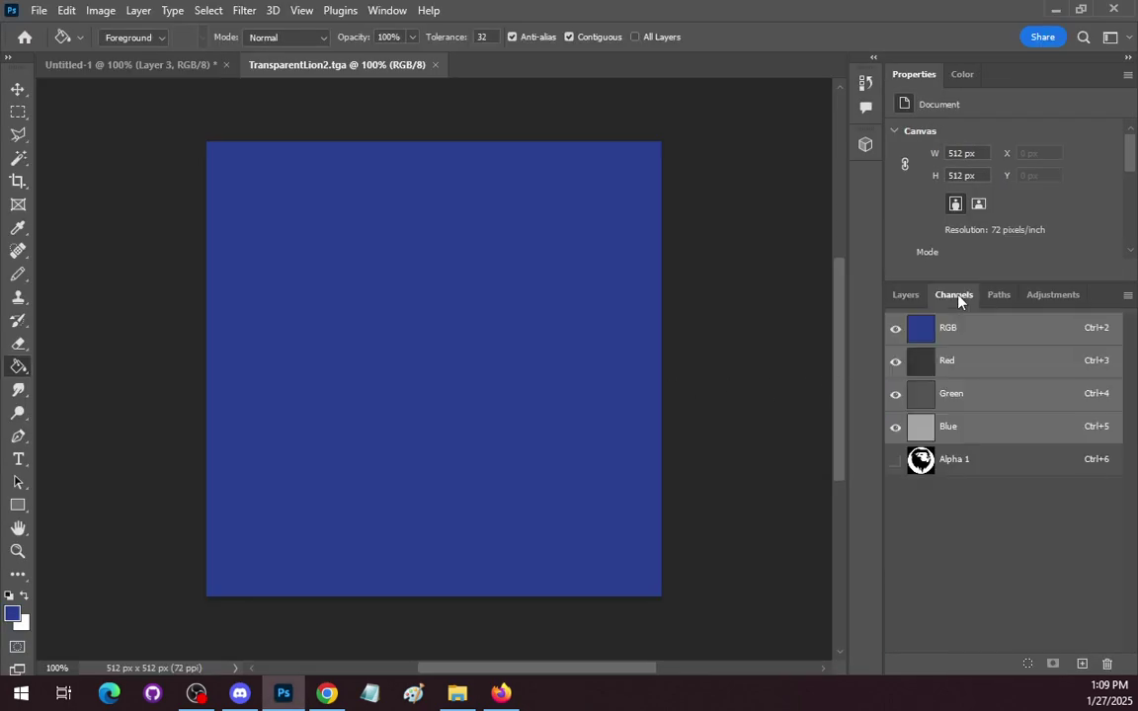
click(895, 460)
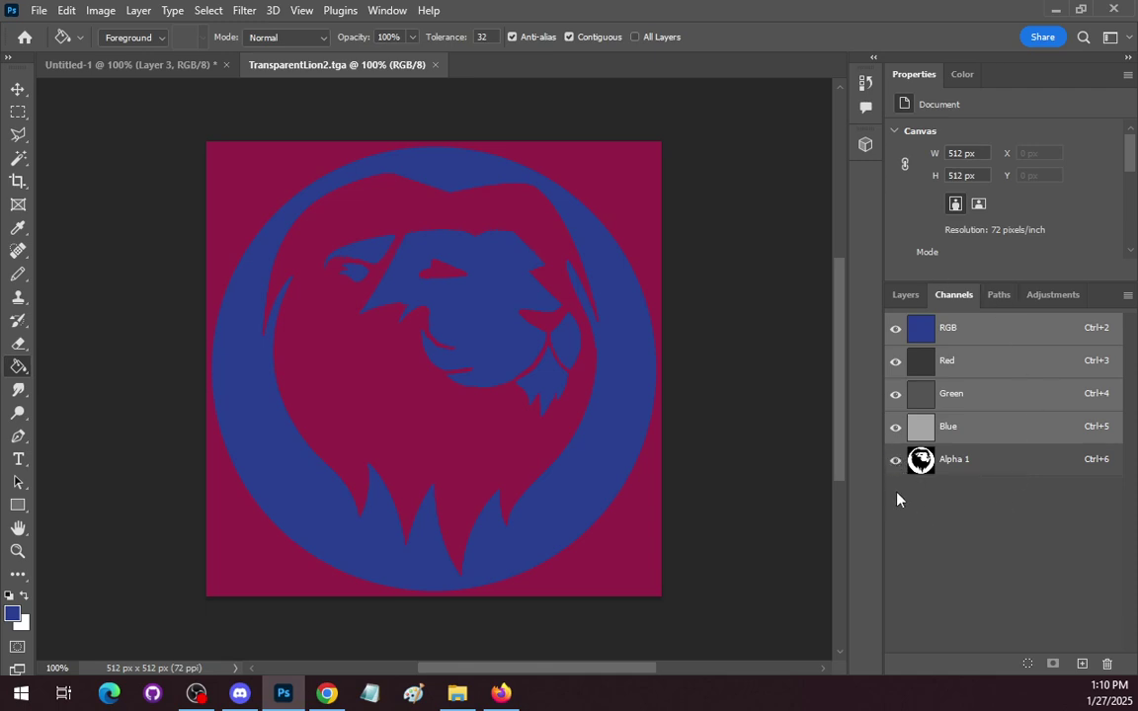
click(896, 460)
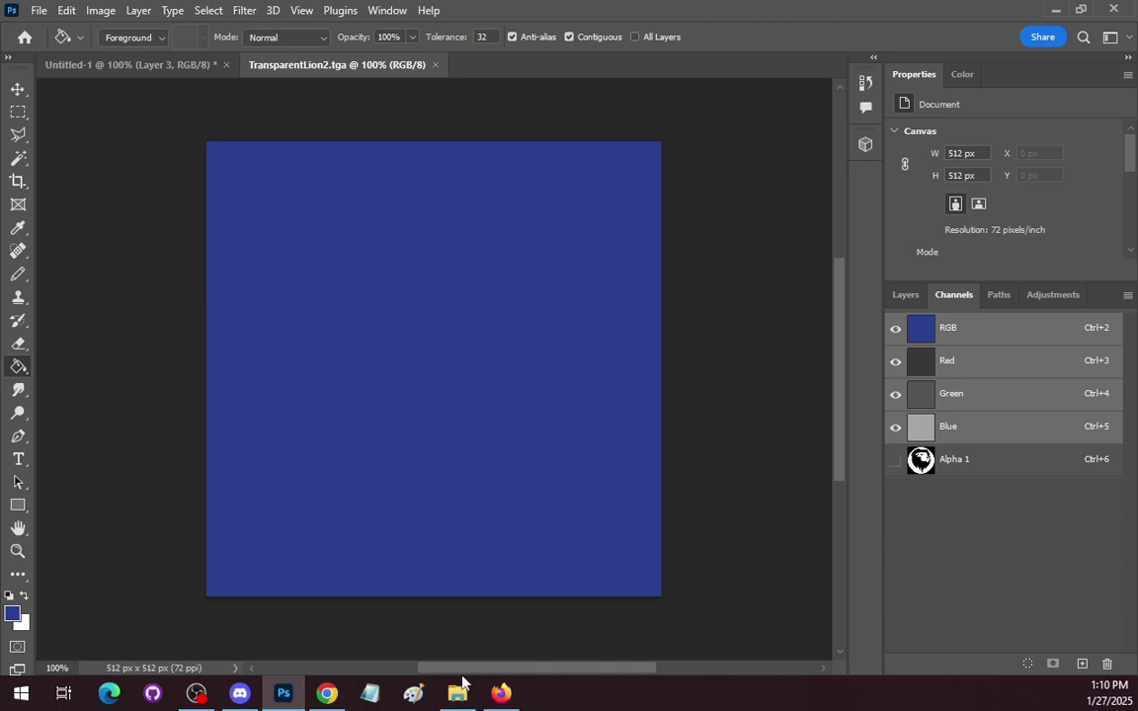
click(896, 460)
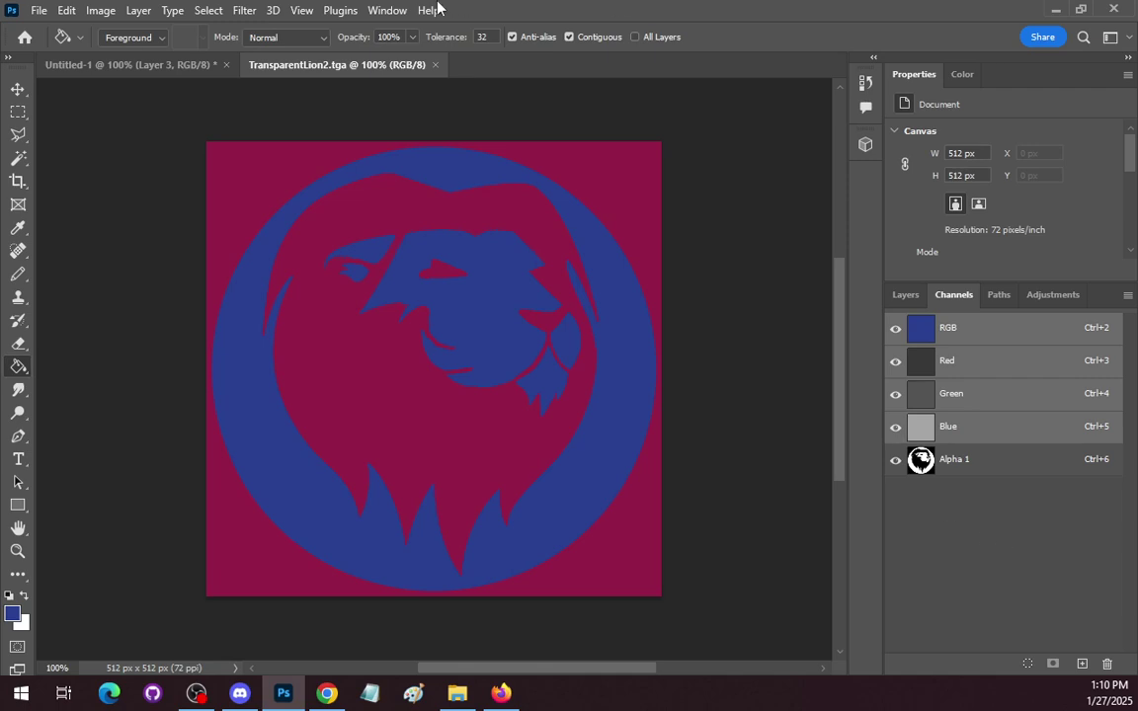
In Untitled-1, show Layer 1 and hide both the Alpha 1 channel overlay and Layer 3
click(148, 62)
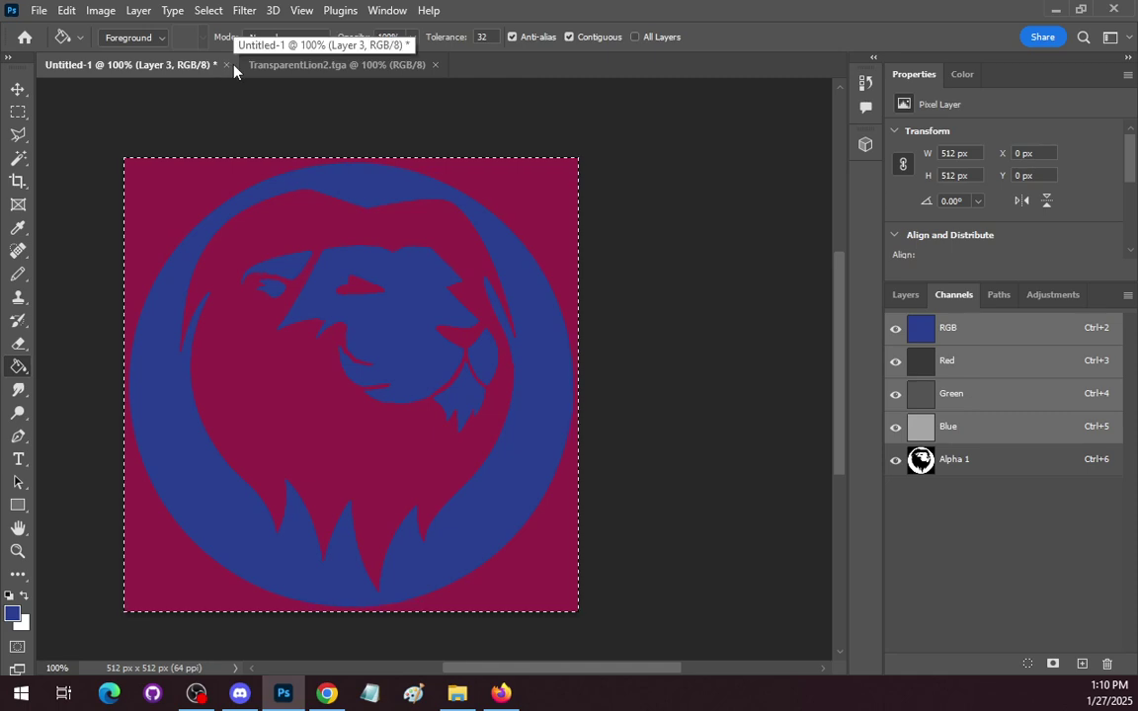
click(909, 295)
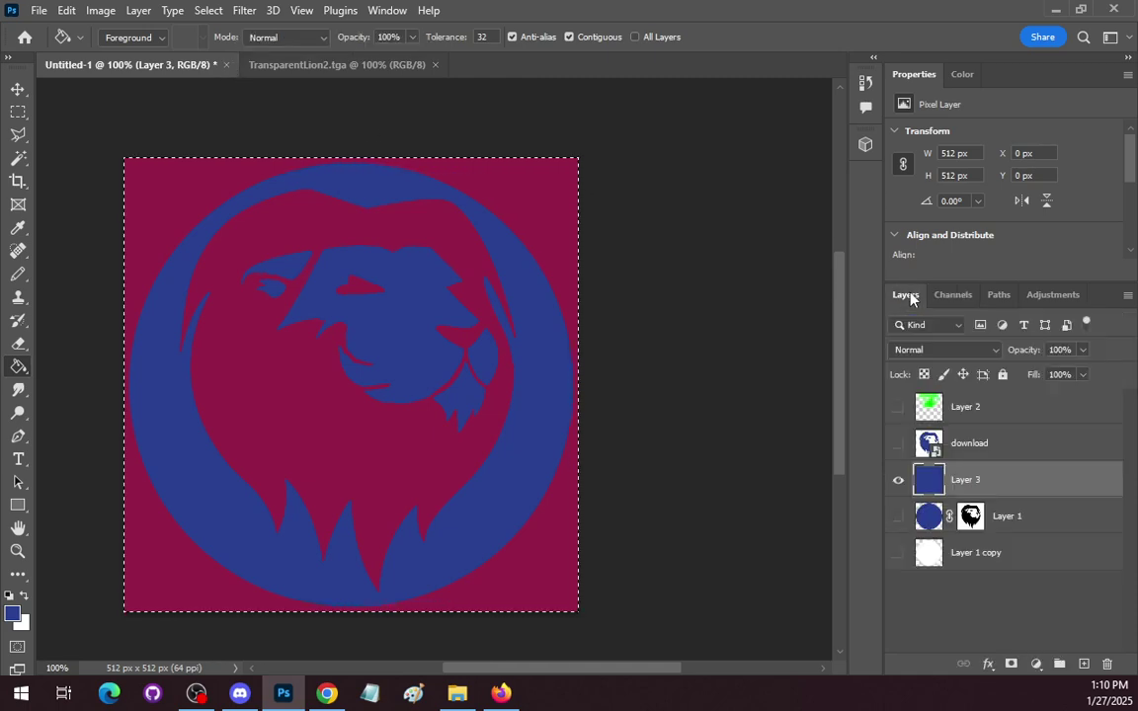
click(898, 516)
click(956, 298)
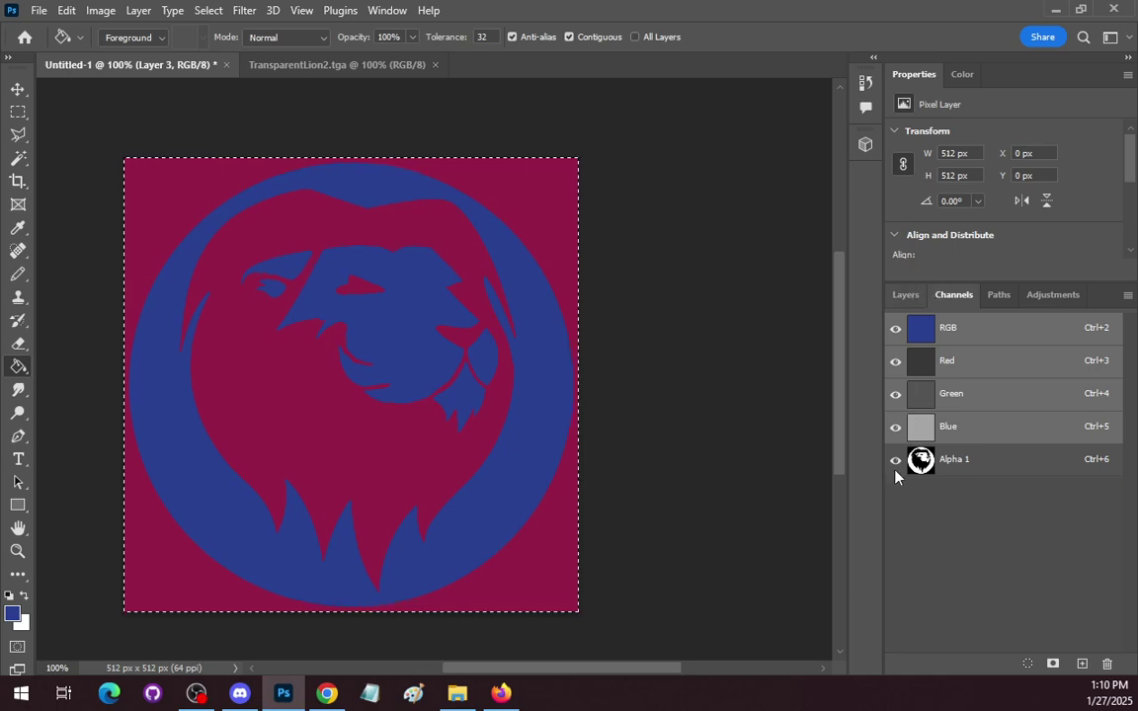
click(896, 460)
click(908, 295)
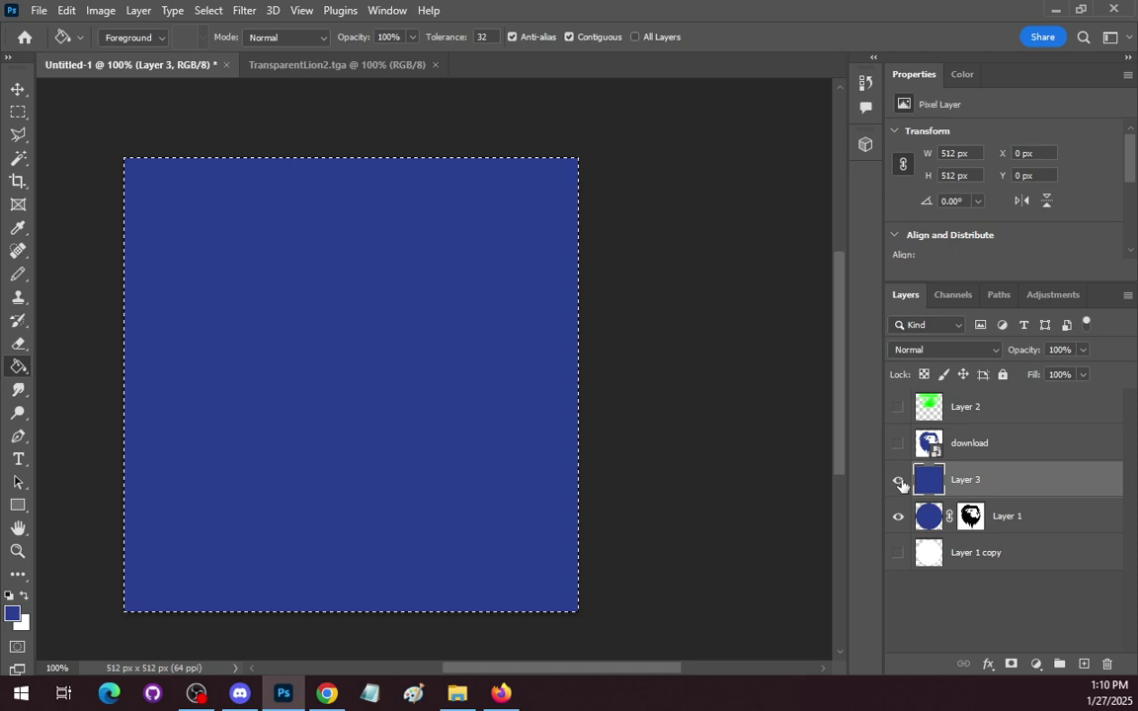
click(898, 480)
Preview Layer 2, download and Layer 1 copy by briefly showing and hiding them, and check the cutout's channels
drag(898, 442, 900, 428)
click(900, 447)
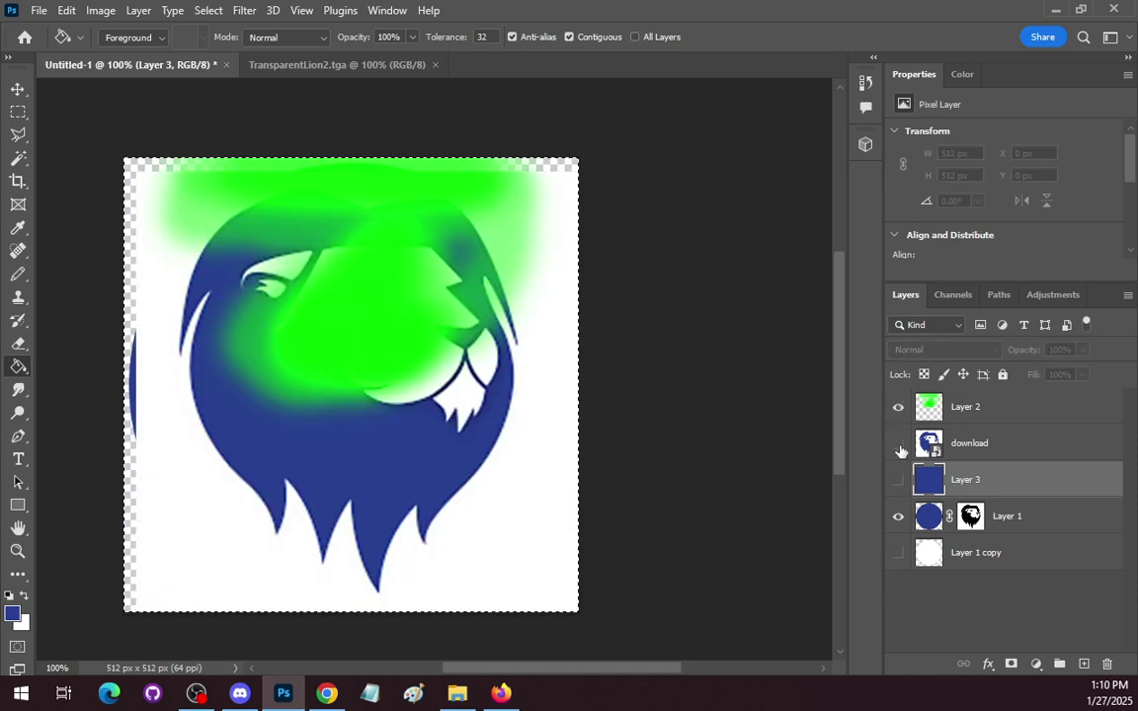
click(898, 415)
click(901, 553)
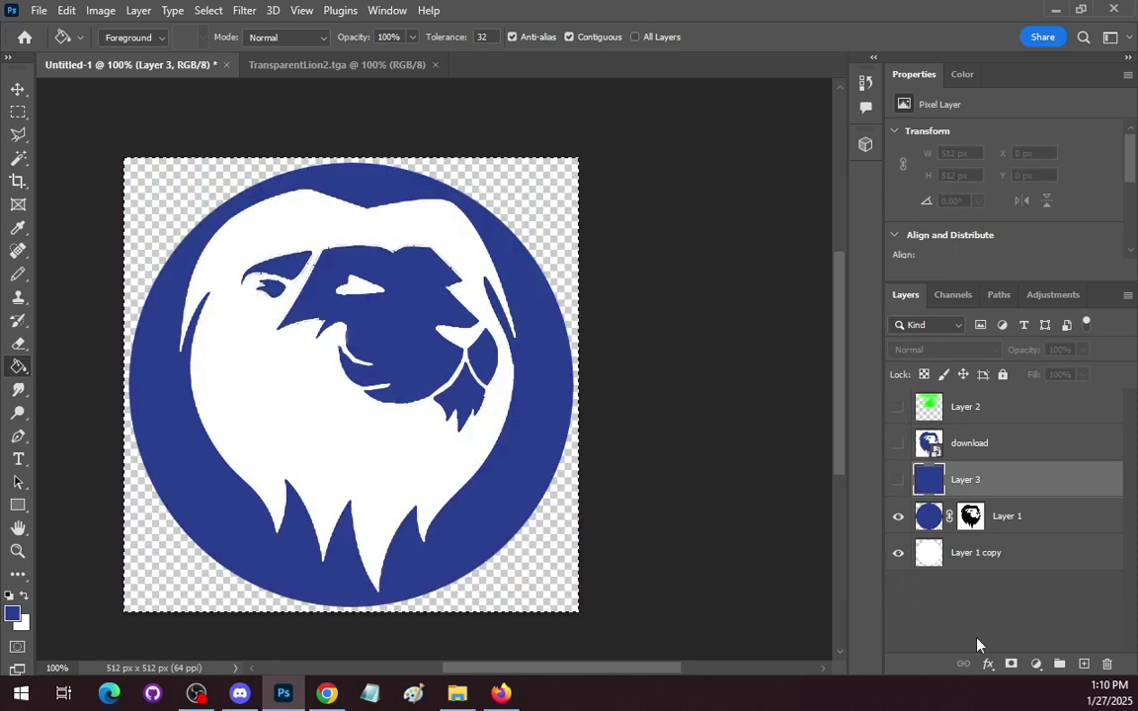
click(897, 553)
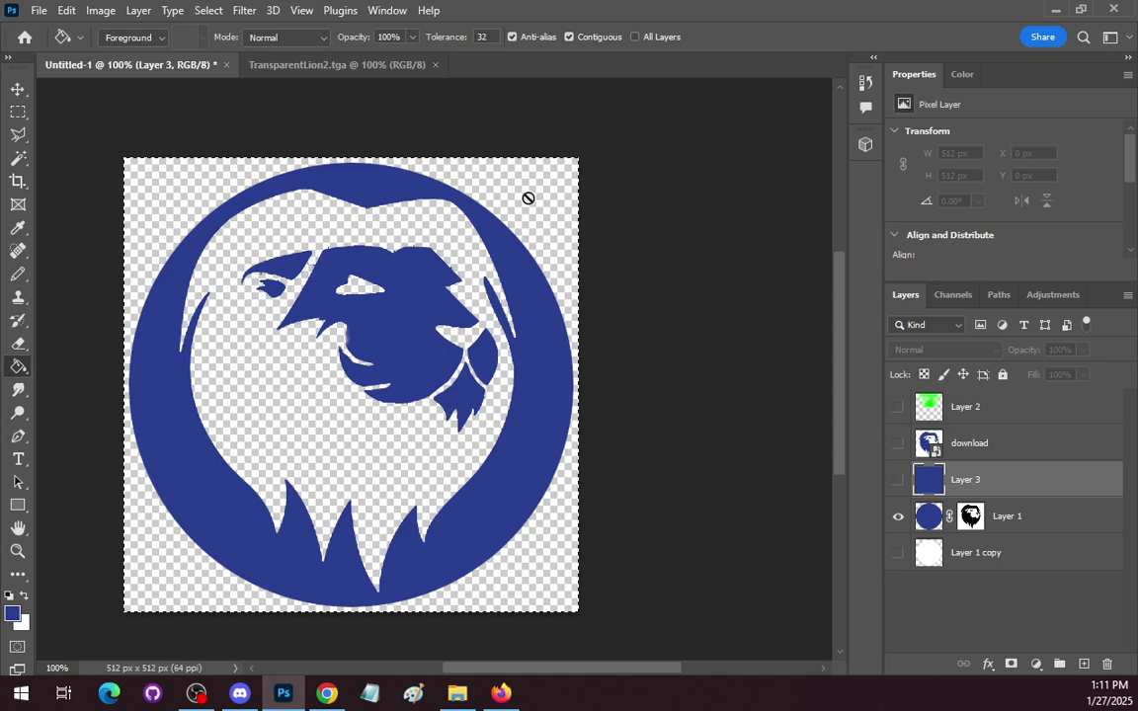
click(954, 295)
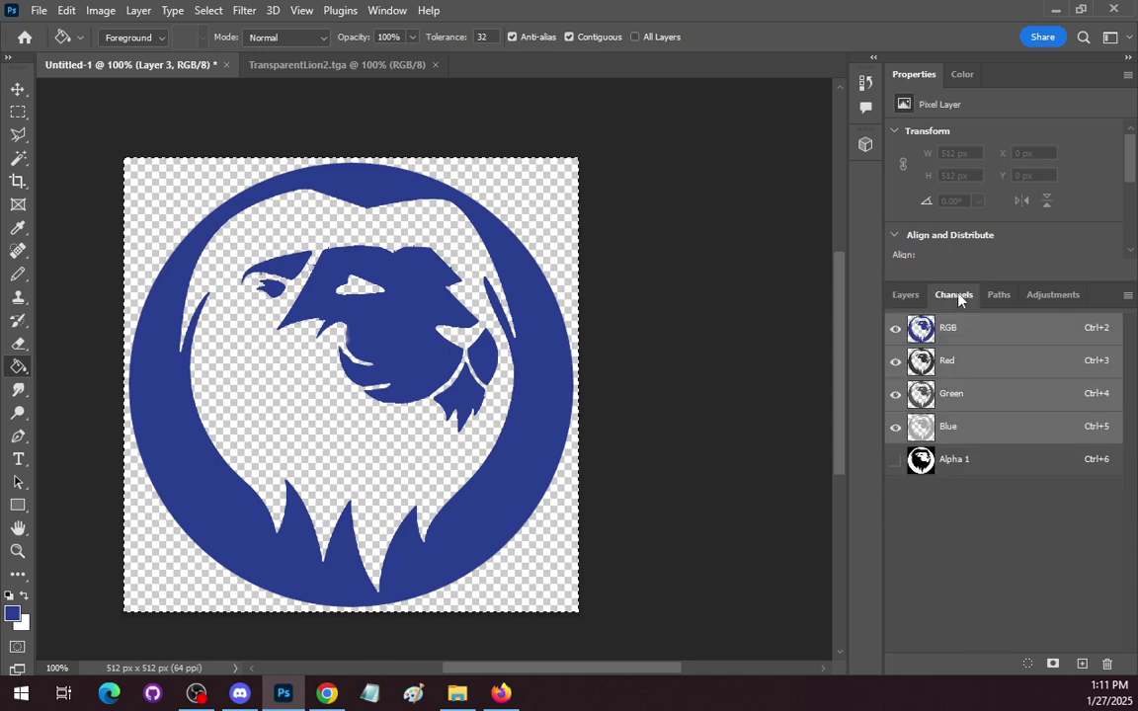
click(907, 295)
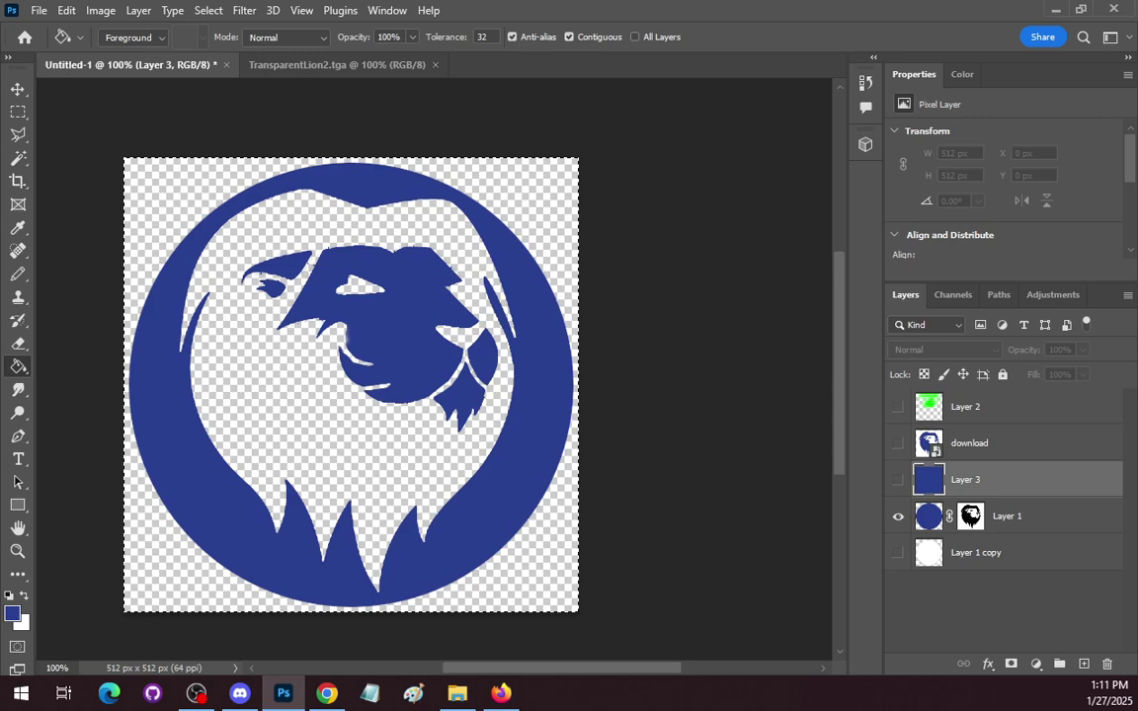
Switch to The Cover Project website in Chrome and browse the newest NES game covers
key(alt+Tab)
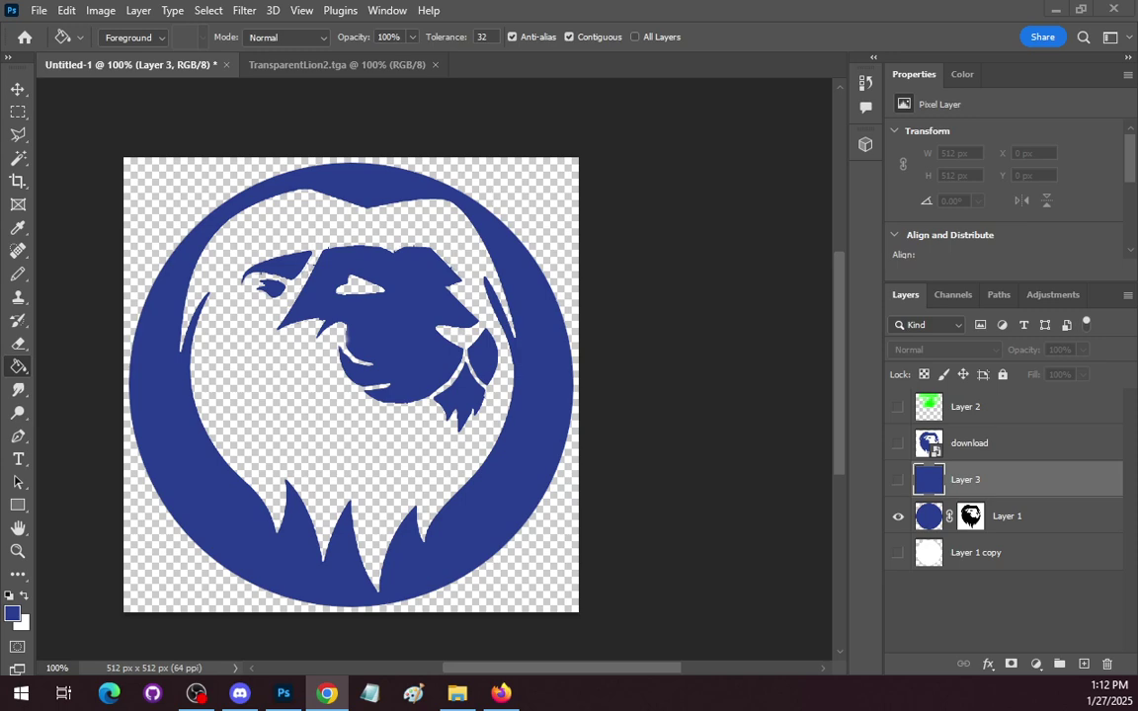
drag(247, 710, 513, 1)
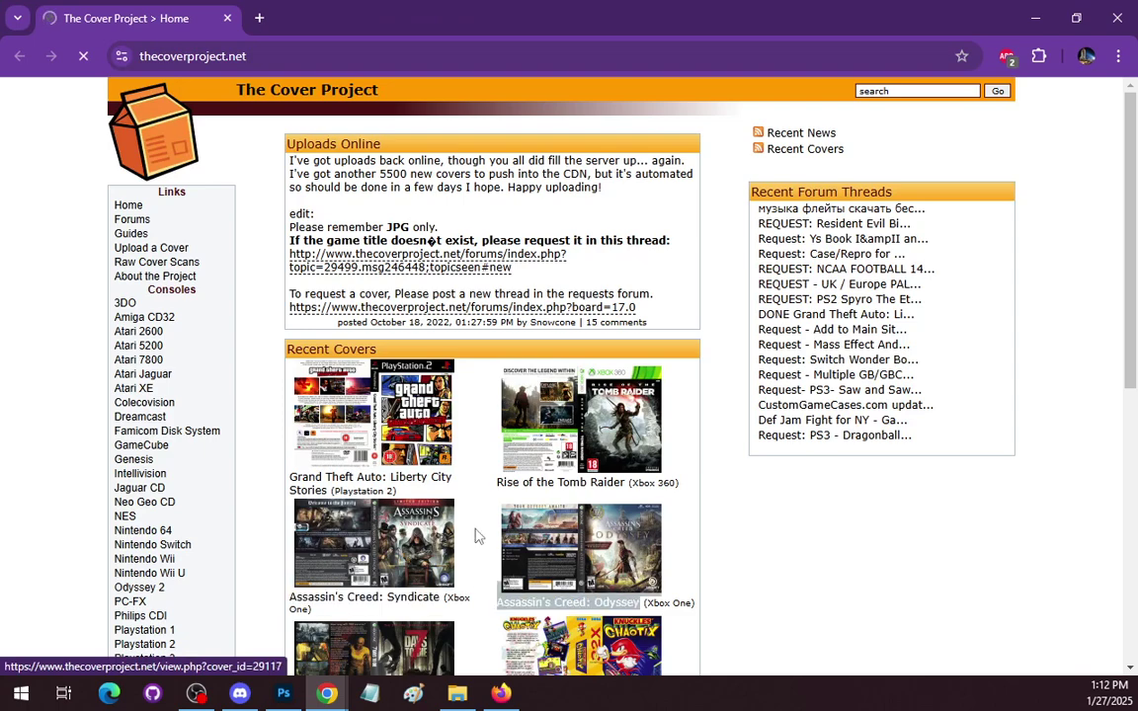
scroll(197, 285, down, 1)
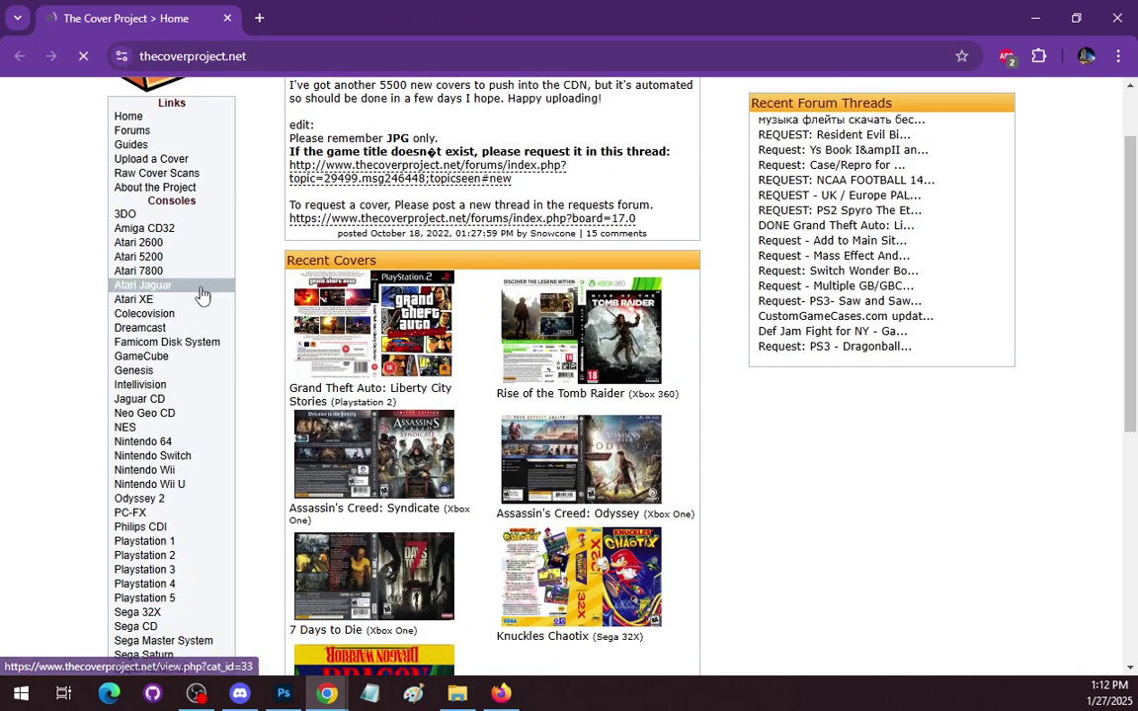
click(126, 433)
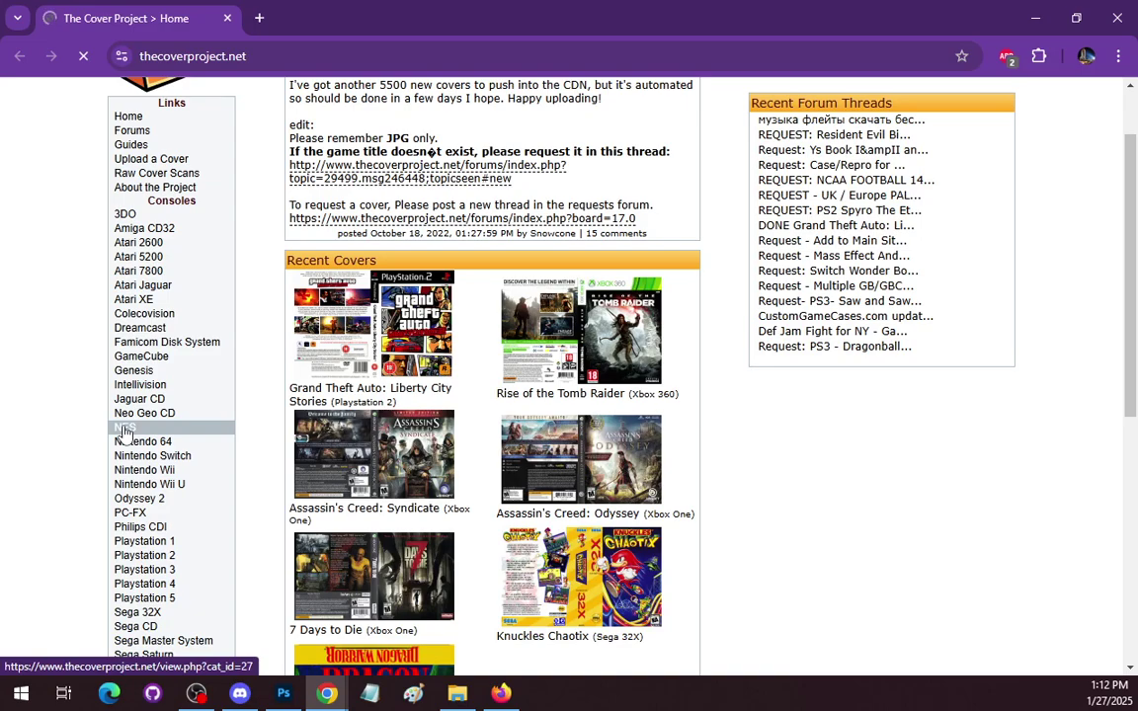
scroll(344, 435, down, 5)
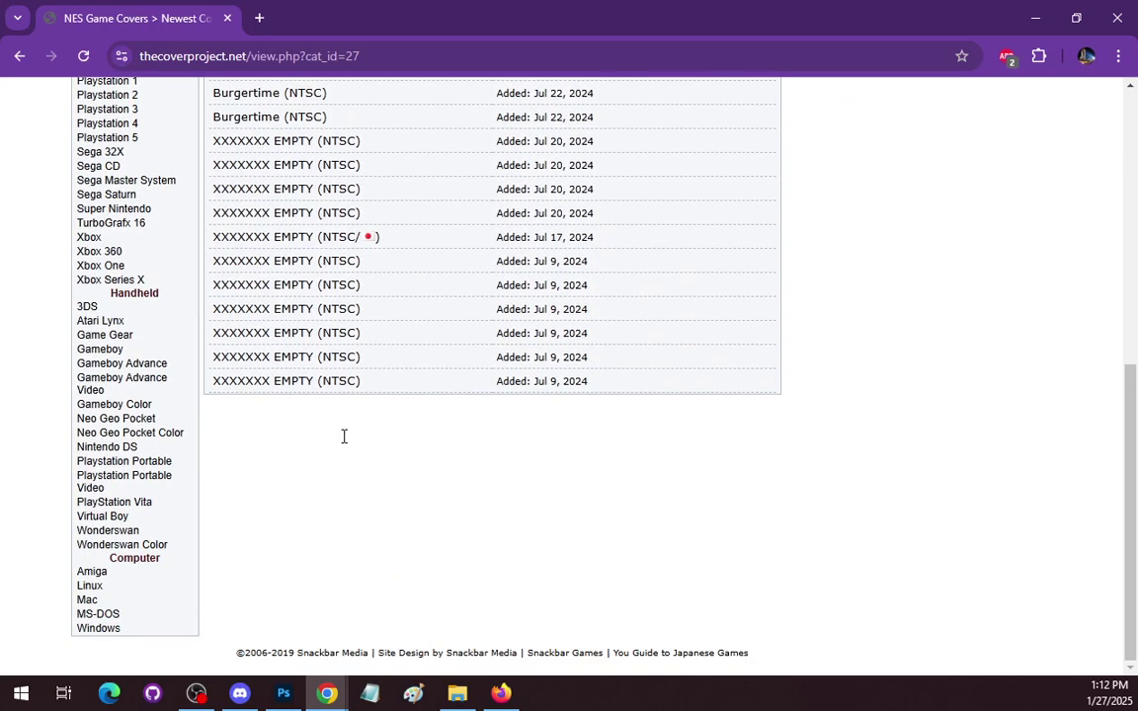
scroll(343, 435, up, 5)
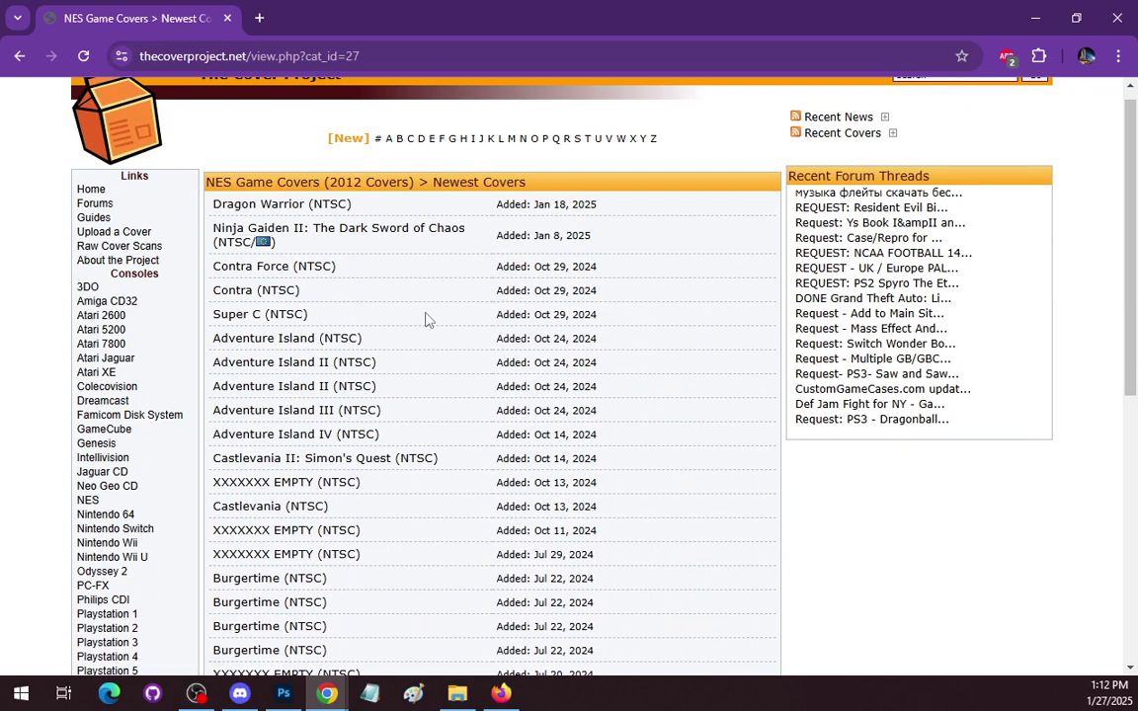
Open the Castlevania II: Simon's Quest covers and view the NTSC Retail Cover
scroll(424, 319, down, 1)
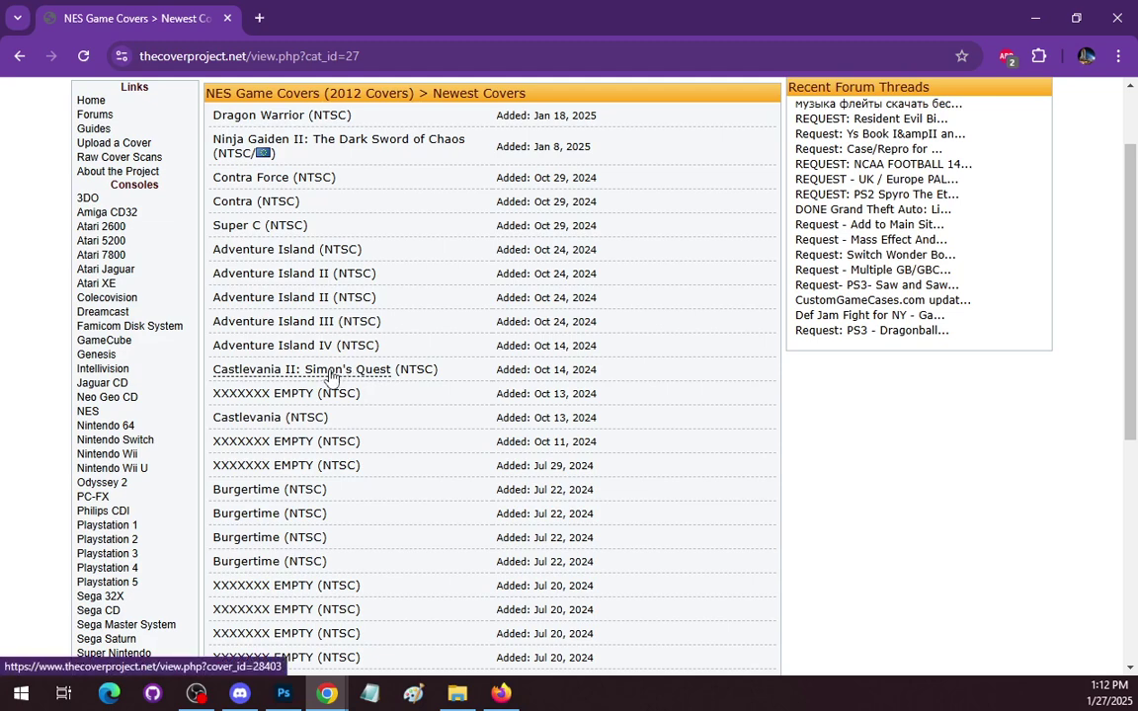
click(331, 373)
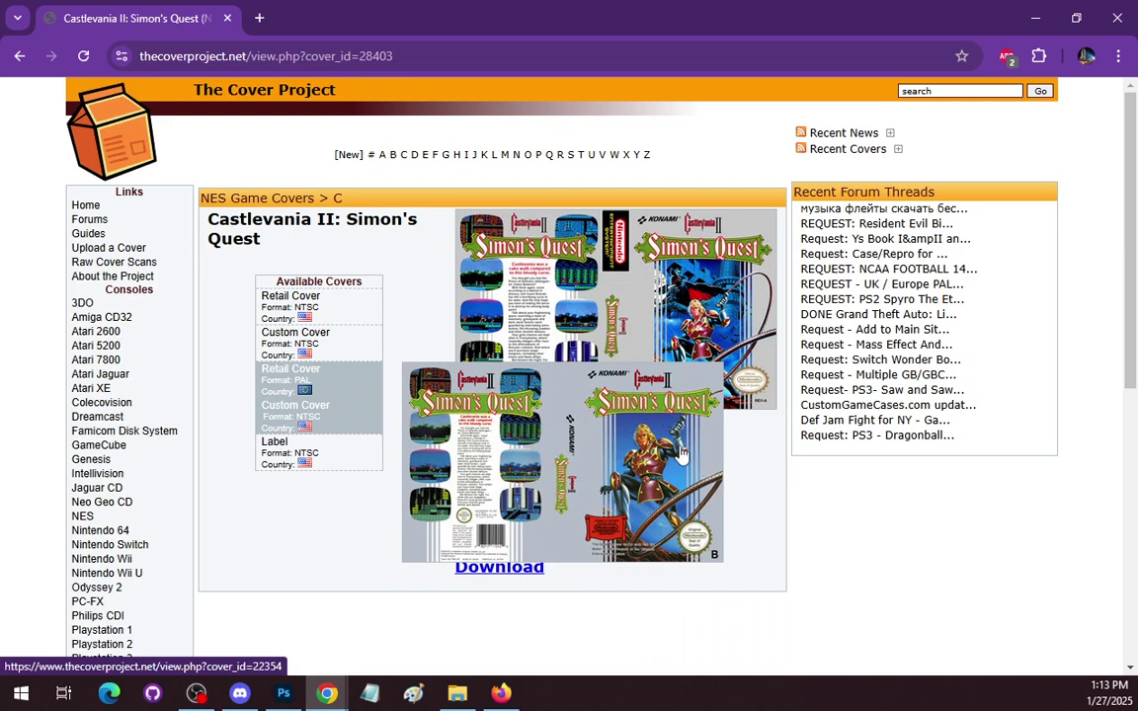
mouse_move(294, 308)
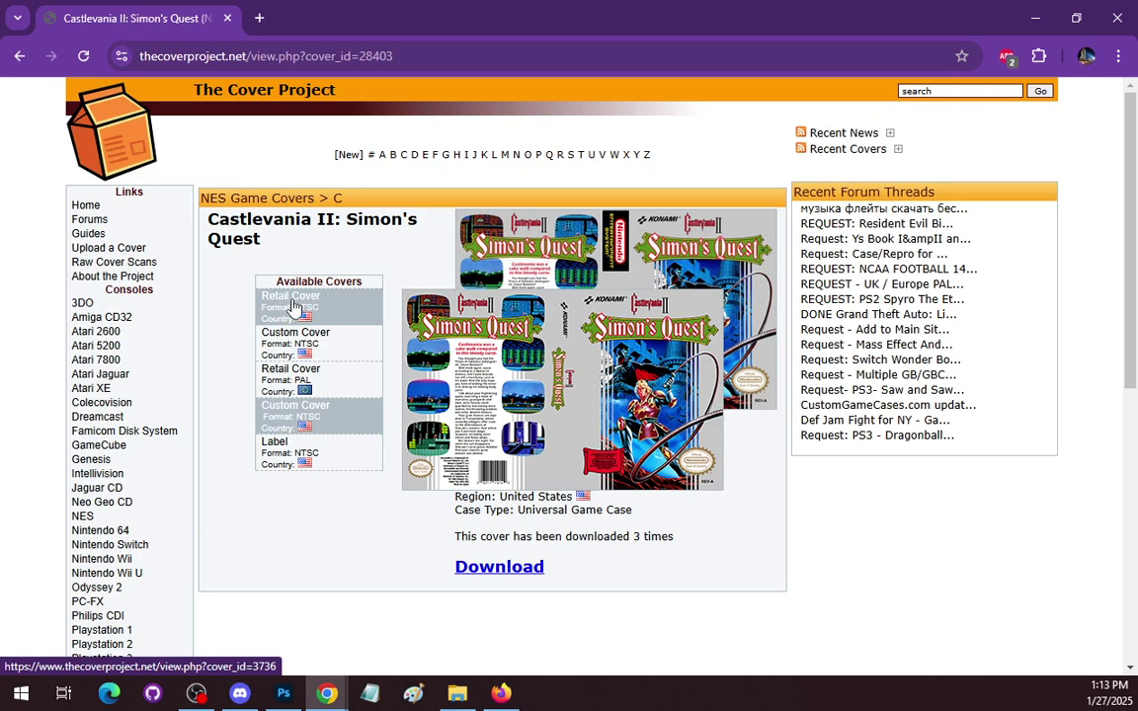
click(284, 310)
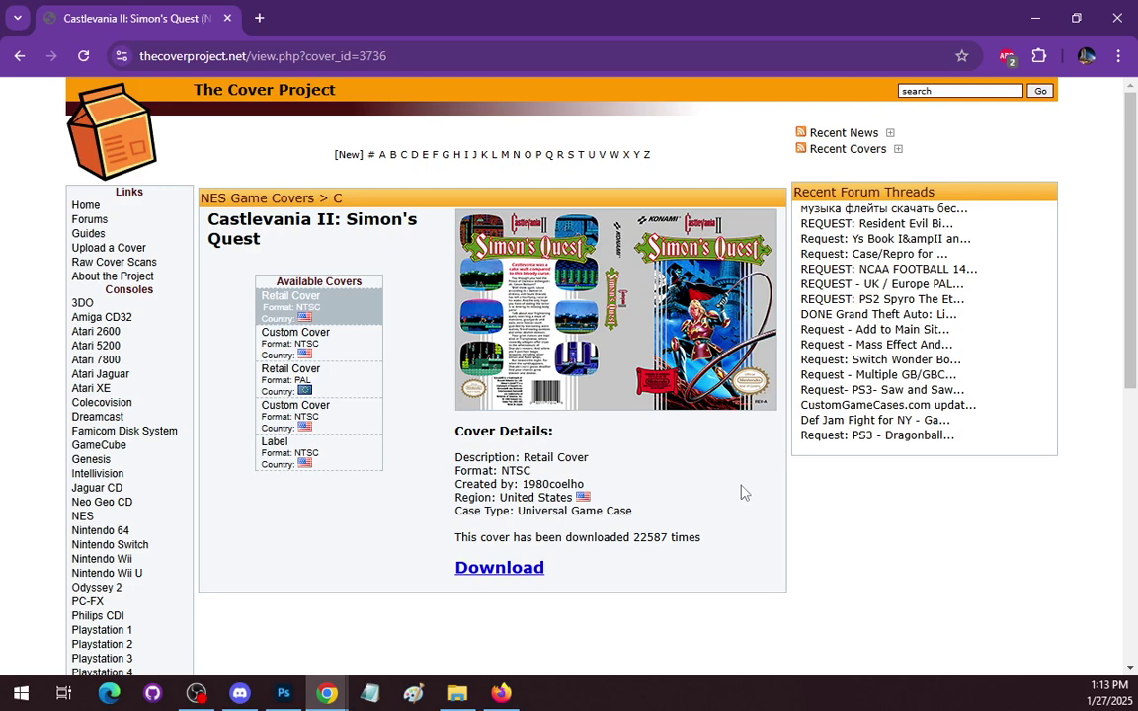
Browse the newest Playstation 1 game covers and list the titles starting with G
scroll(127, 431, down, 5)
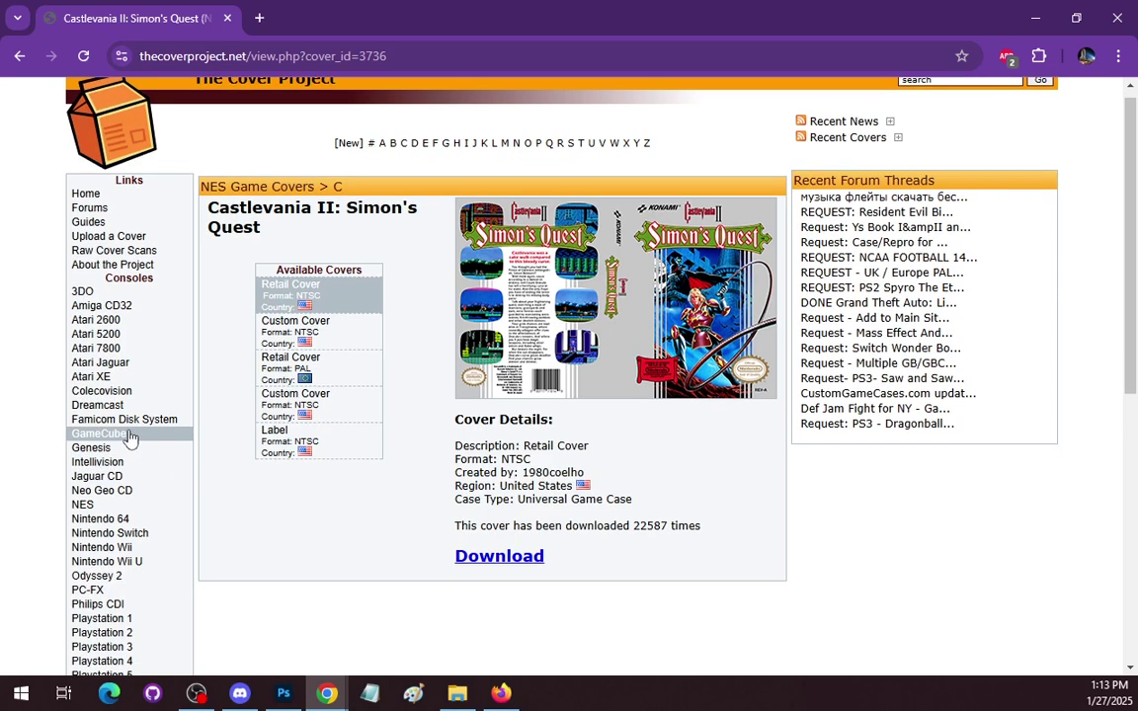
scroll(169, 460, up, 2)
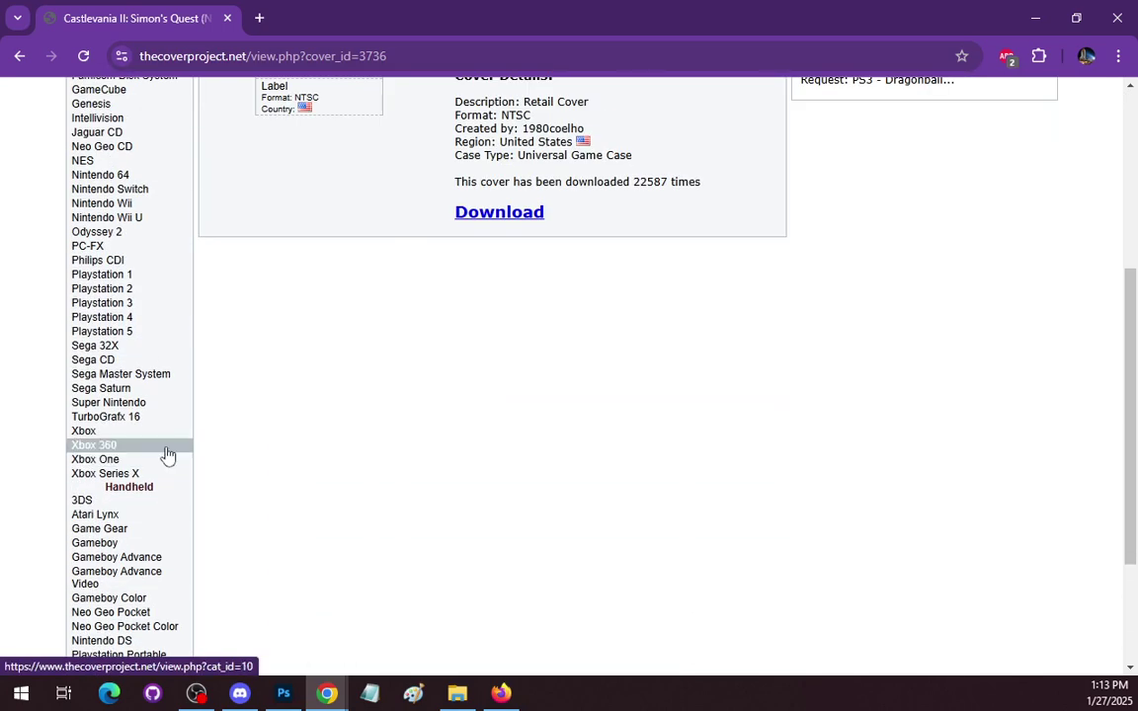
click(112, 279)
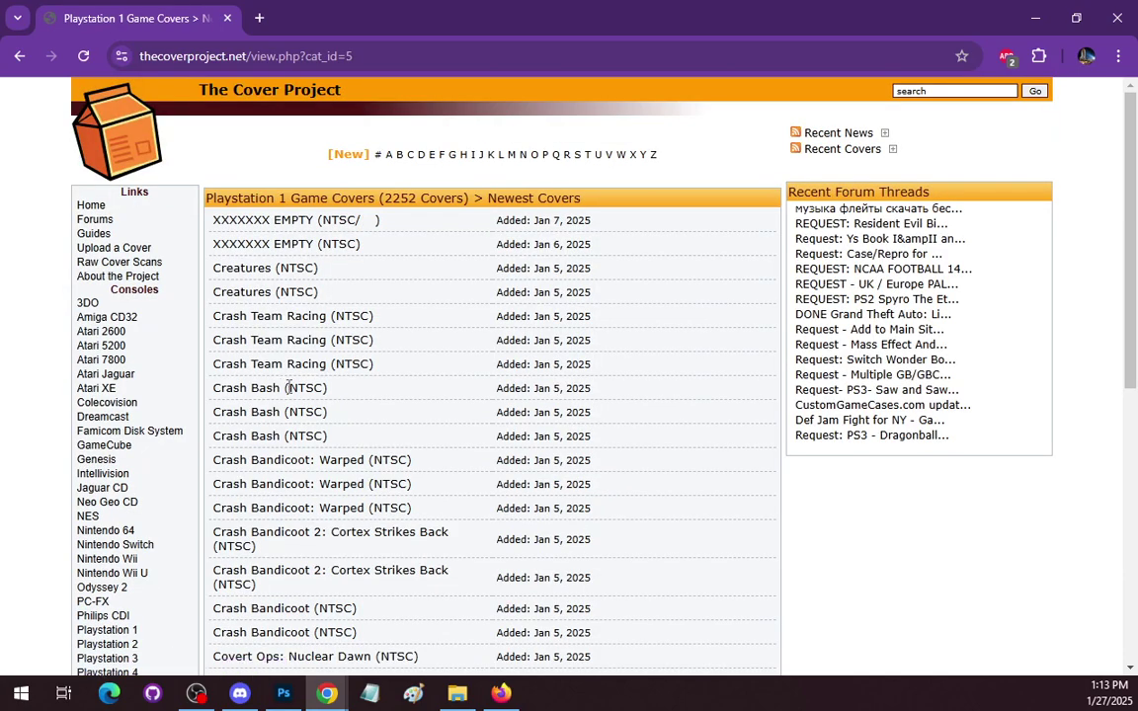
scroll(445, 421, down, 5)
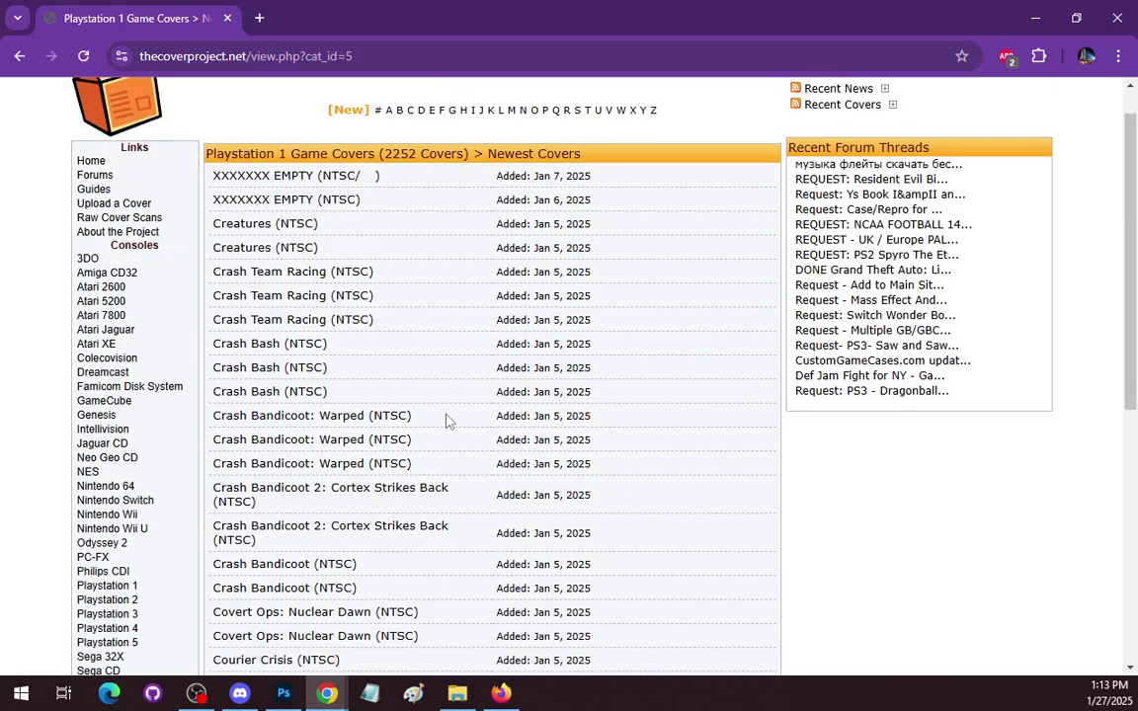
scroll(449, 418, up, 1)
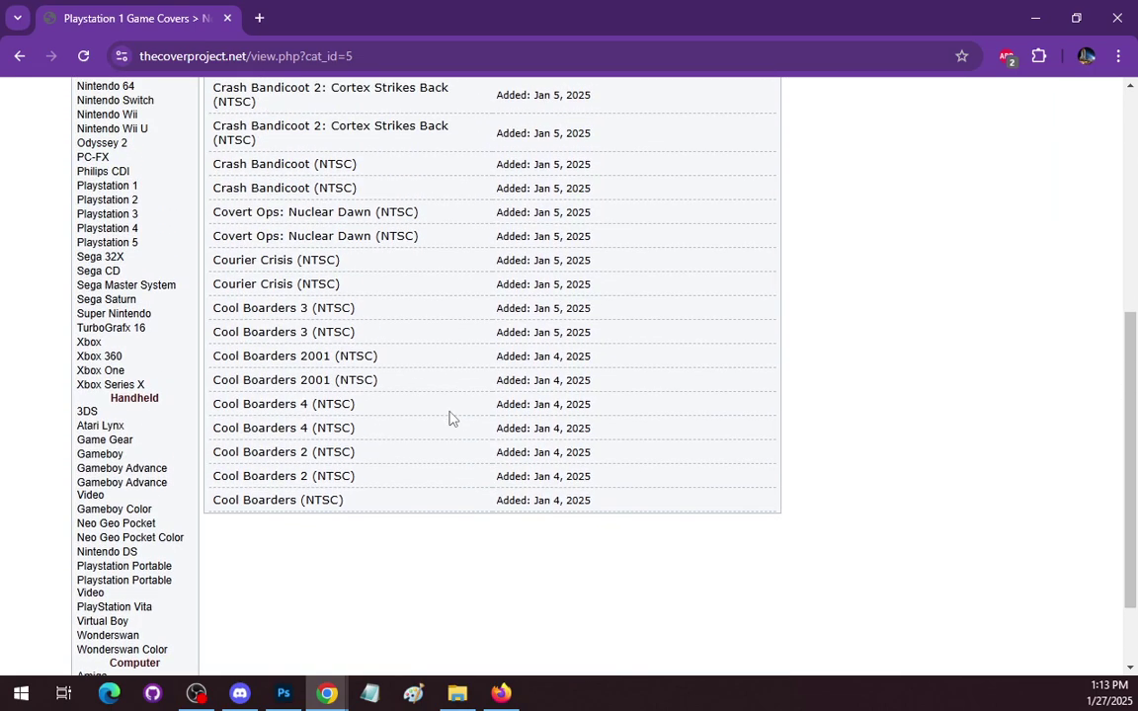
scroll(449, 418, up, 3)
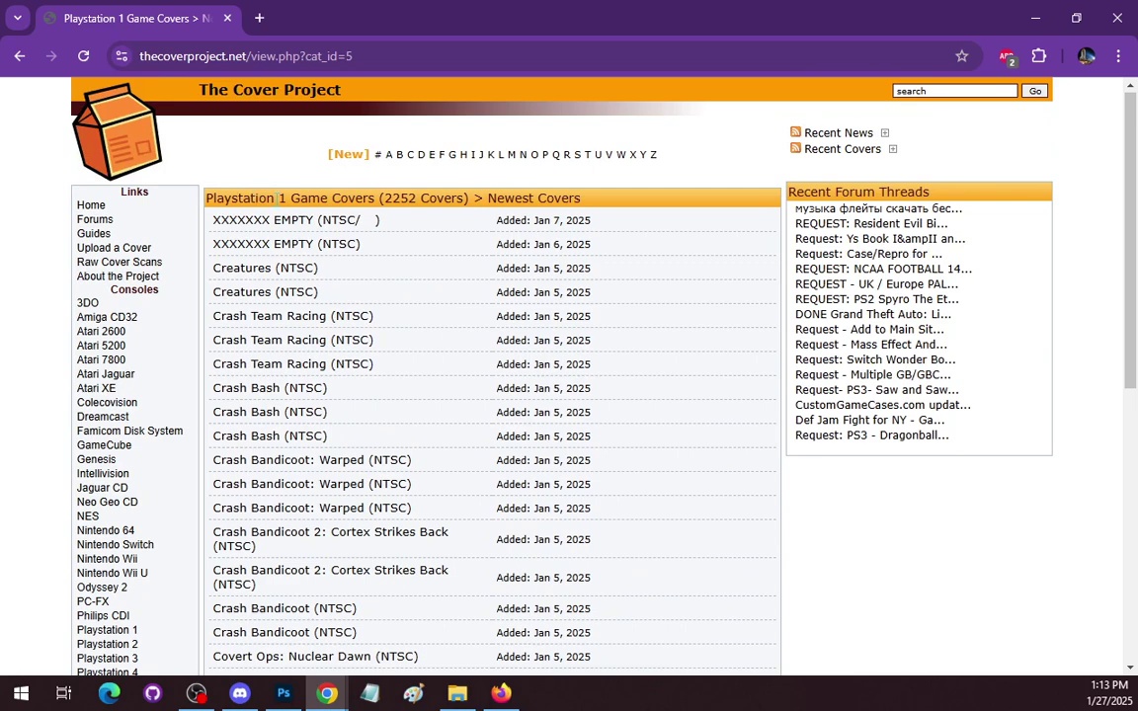
click(454, 160)
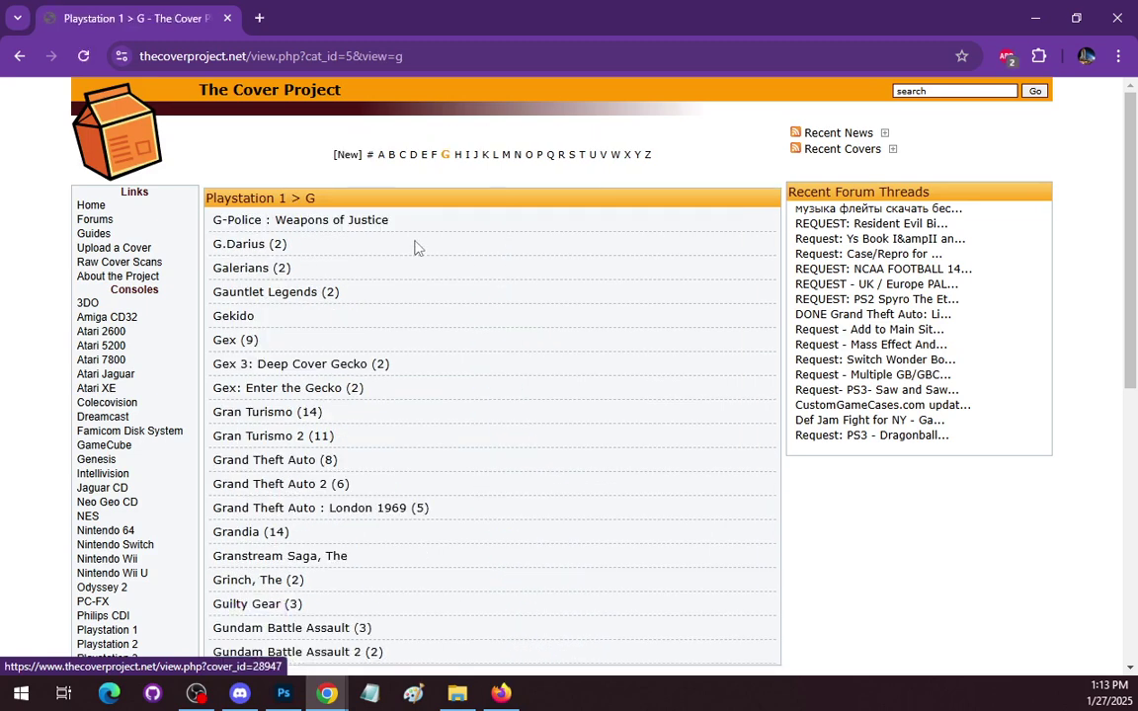
View the Custom Cover for Gauntlet Legends, and list the Playstation 1 titles starting with O
scroll(446, 353, down, 1)
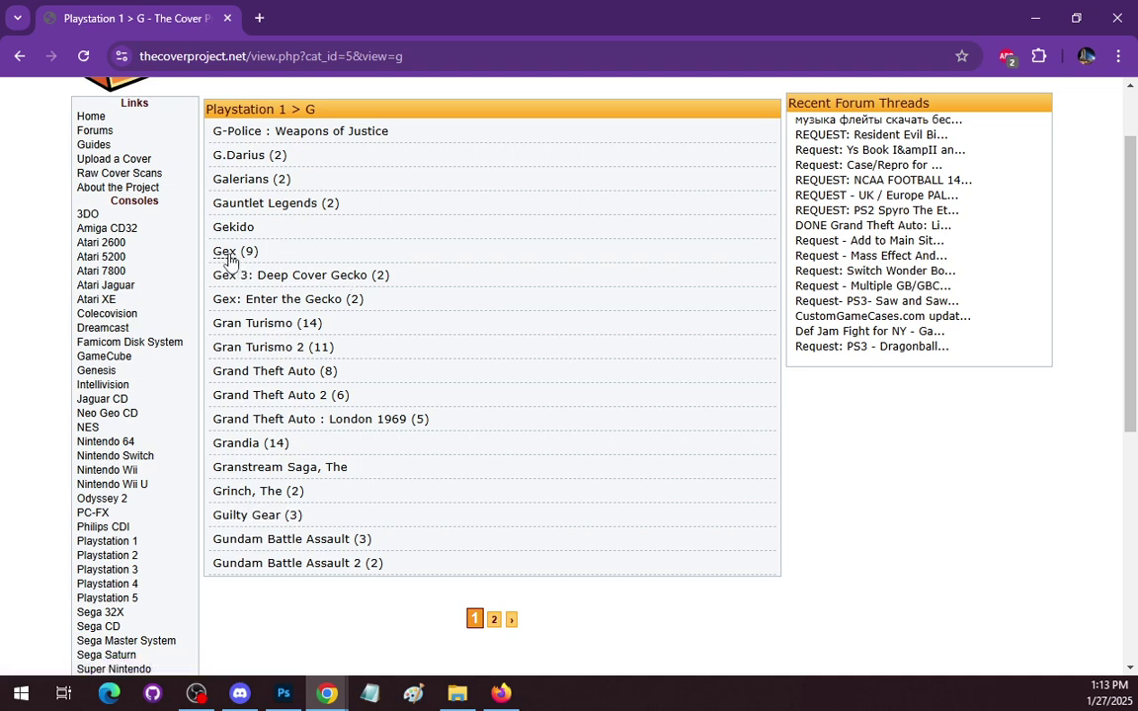
click(280, 206)
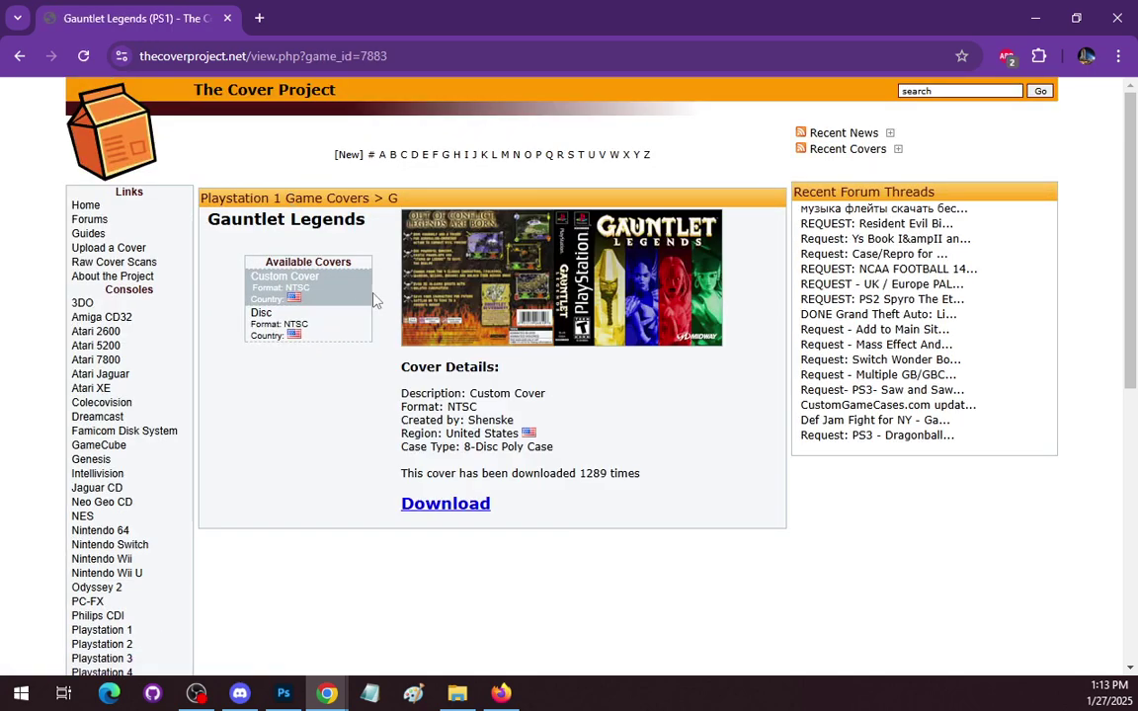
mouse_move(291, 324)
click(292, 281)
click(526, 158)
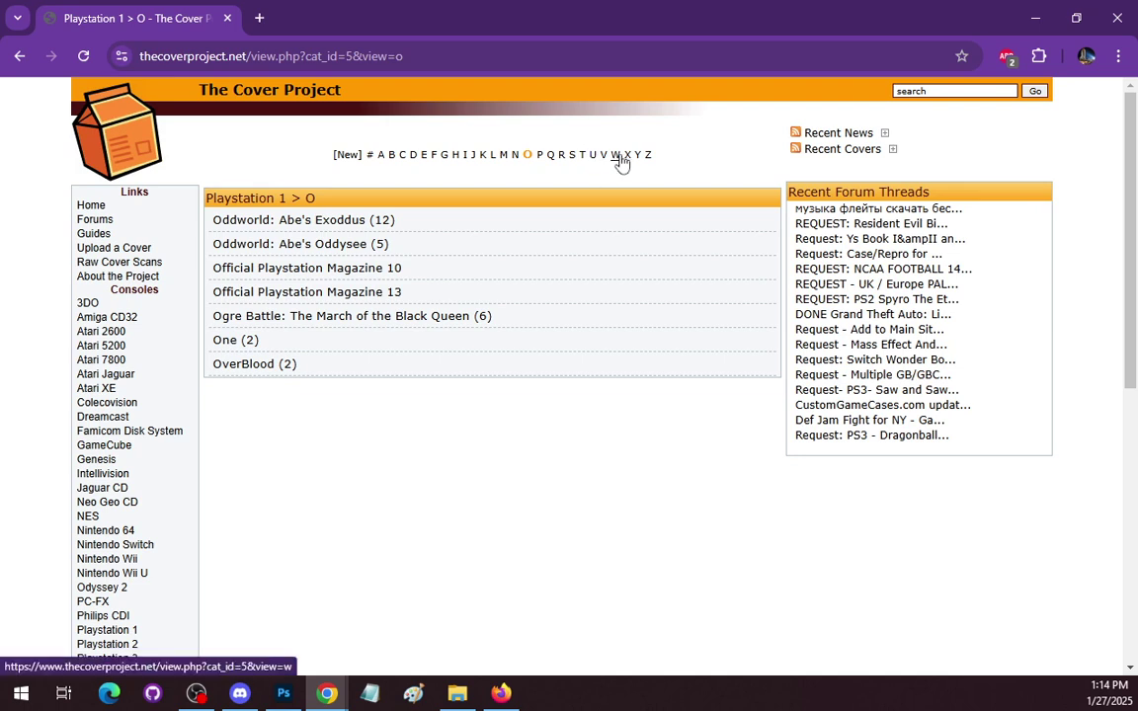
Browse the Playstation 1 titles starting with G and D, and view the Custom Cover for Dance Dance Revolution
click(444, 158)
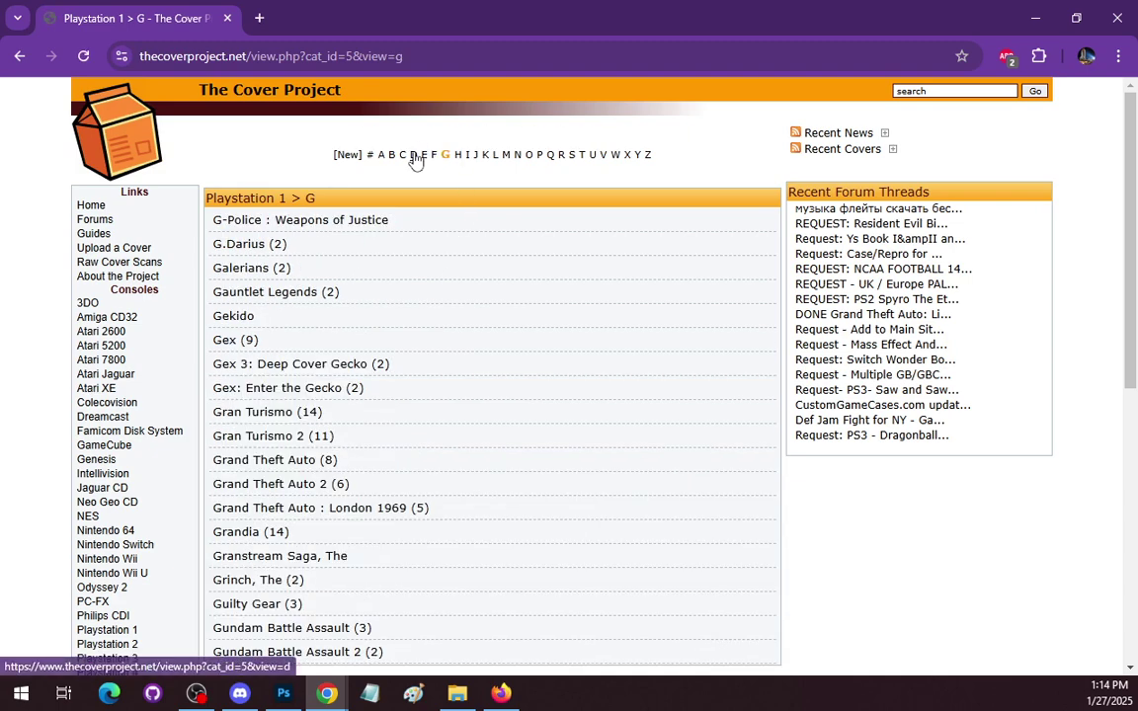
click(410, 158)
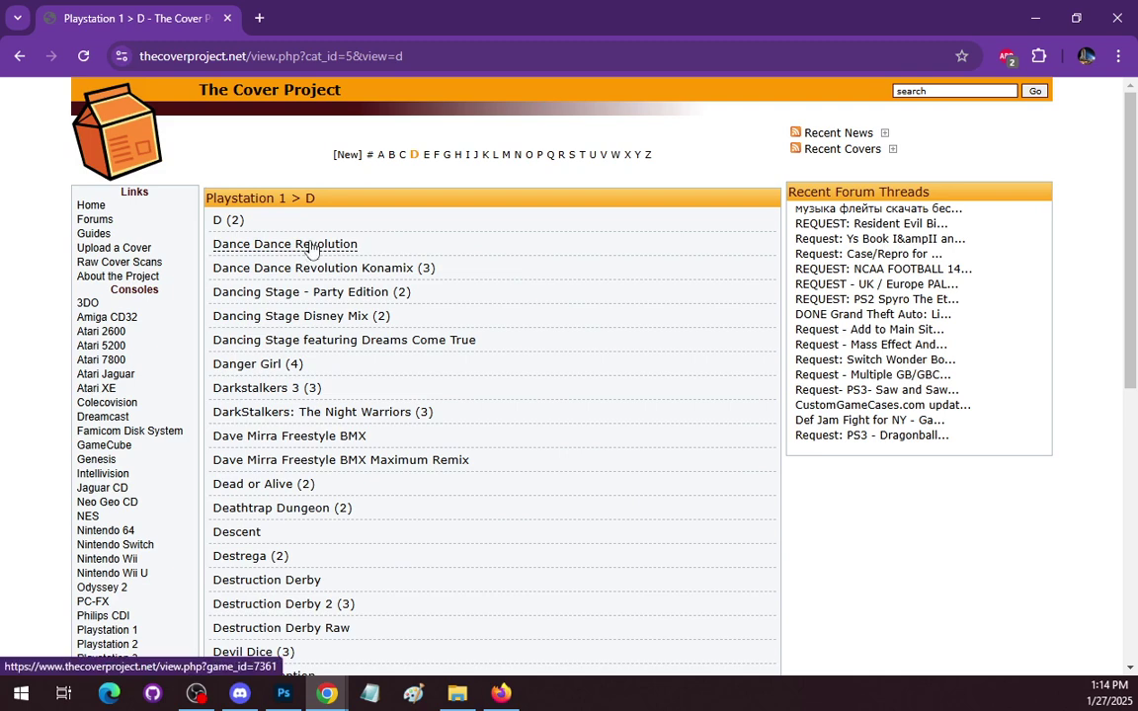
click(309, 244)
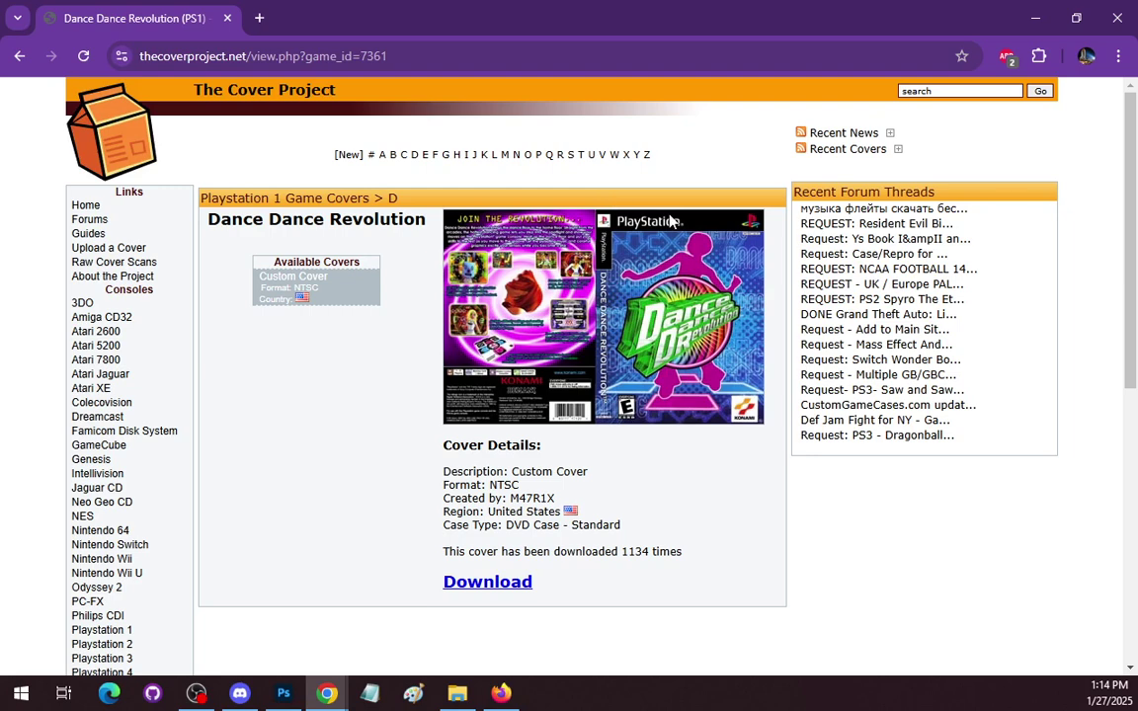
click(312, 291)
List the Atari 2600 titles starting with P and preview the available Pac-Man covers
click(98, 334)
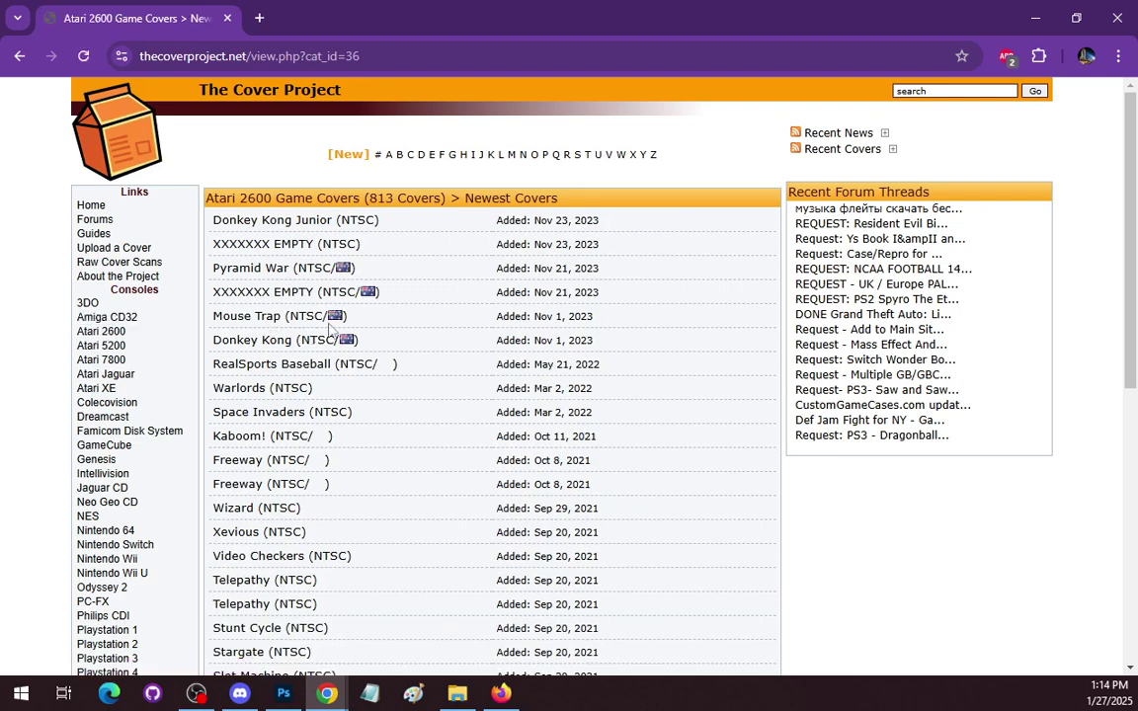
click(546, 156)
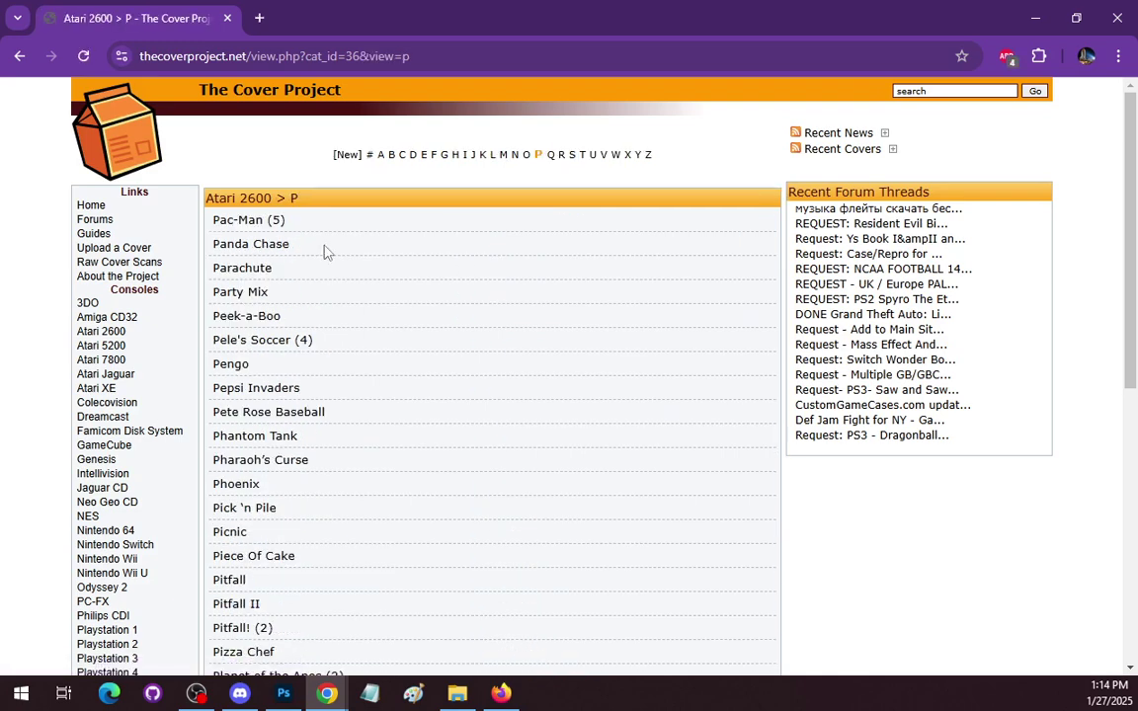
click(248, 220)
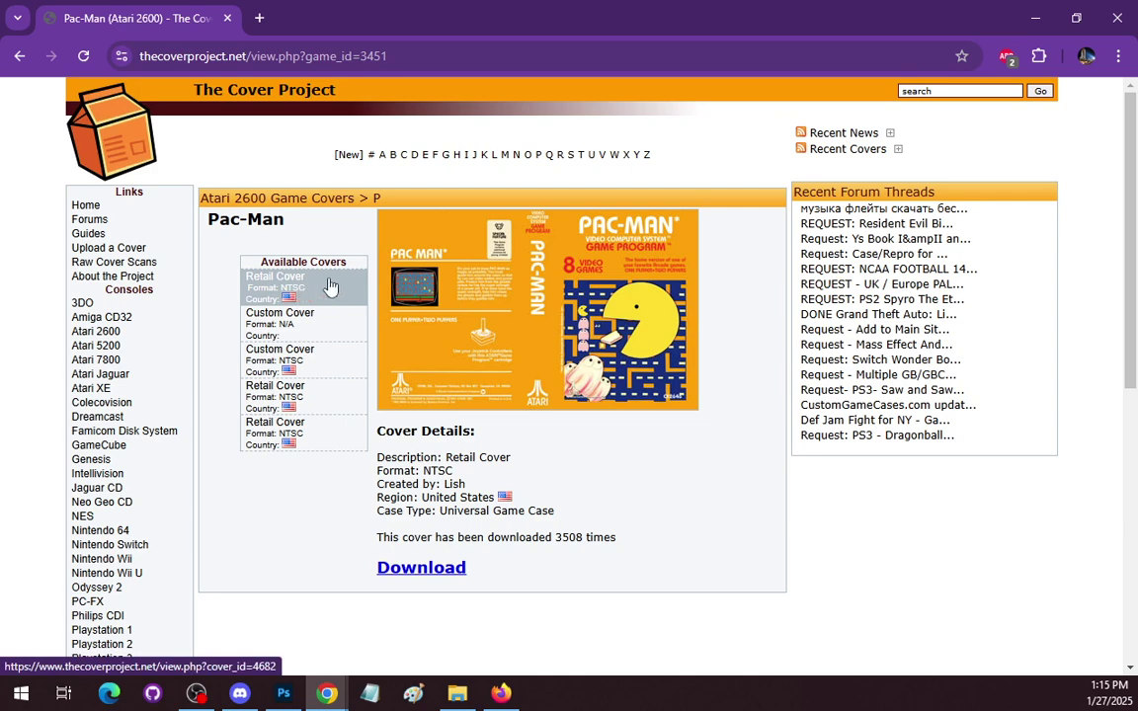
mouse_move(316, 408)
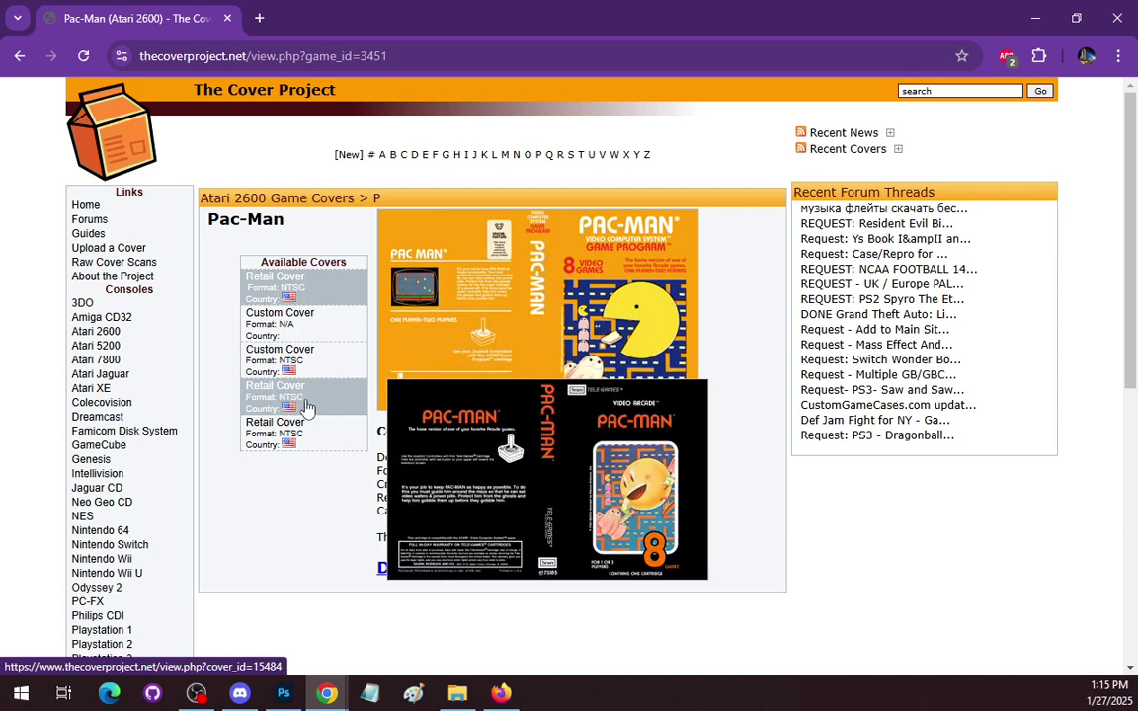
mouse_move(297, 451)
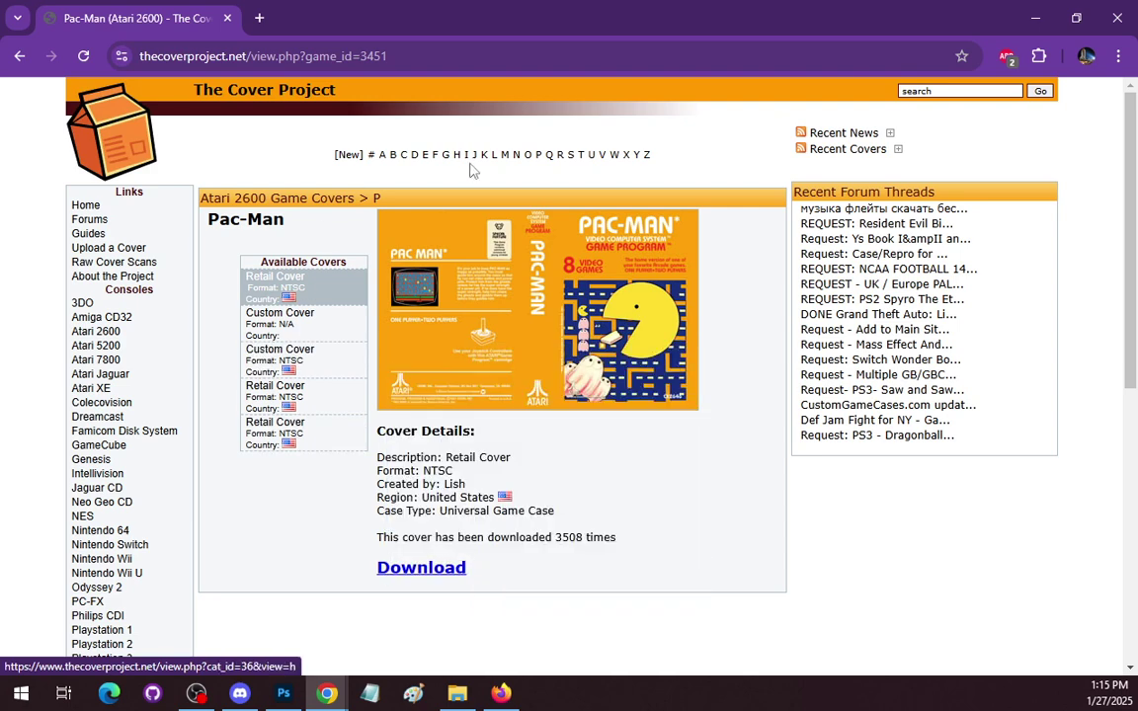
Look through the Atari 2600 titles starting with S, and list those starting with N
click(571, 156)
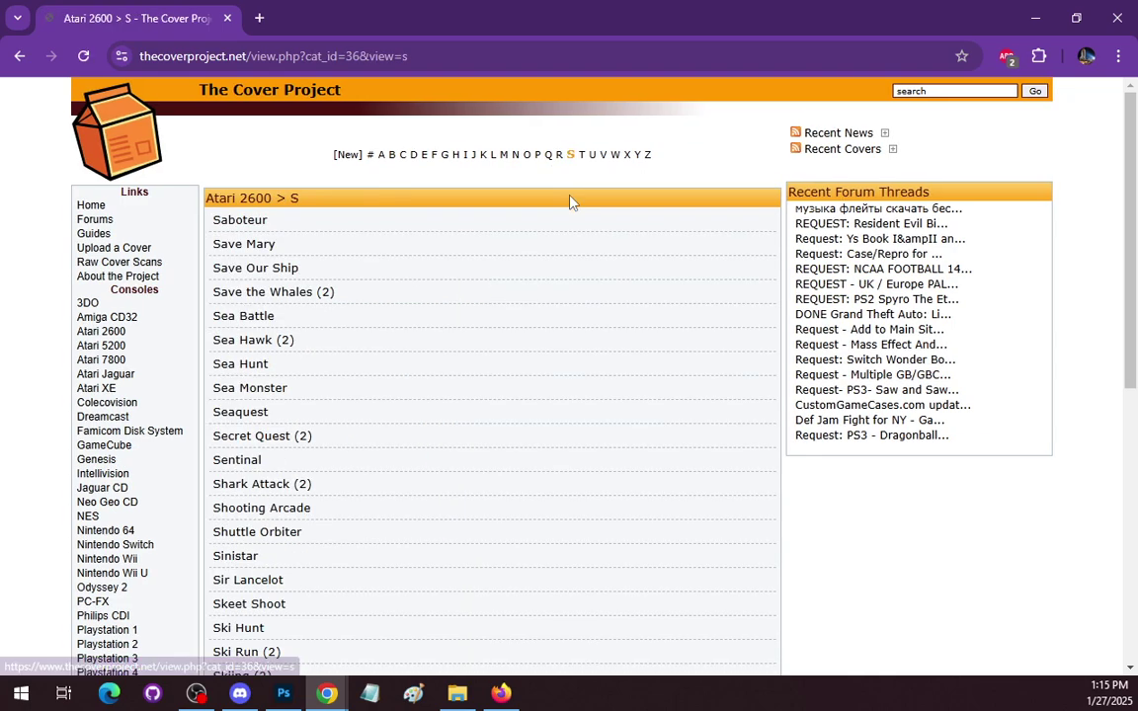
scroll(419, 314, down, 1)
scroll(418, 314, down, 5)
scroll(418, 314, up, 6)
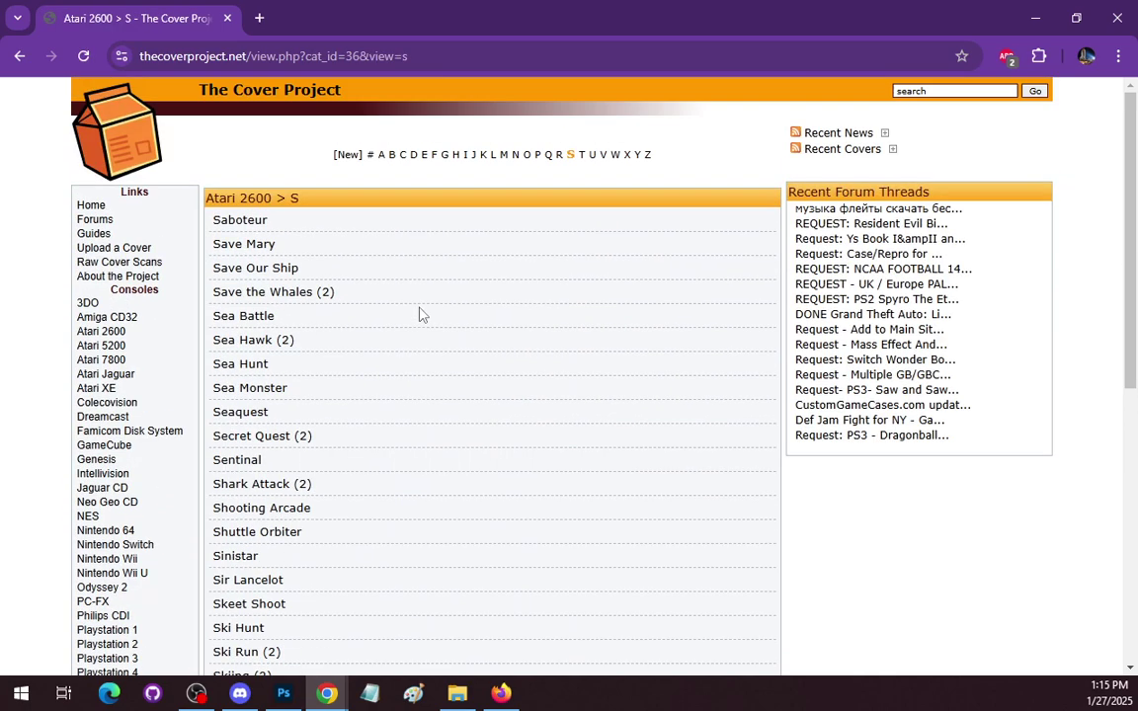
scroll(419, 314, down, 1)
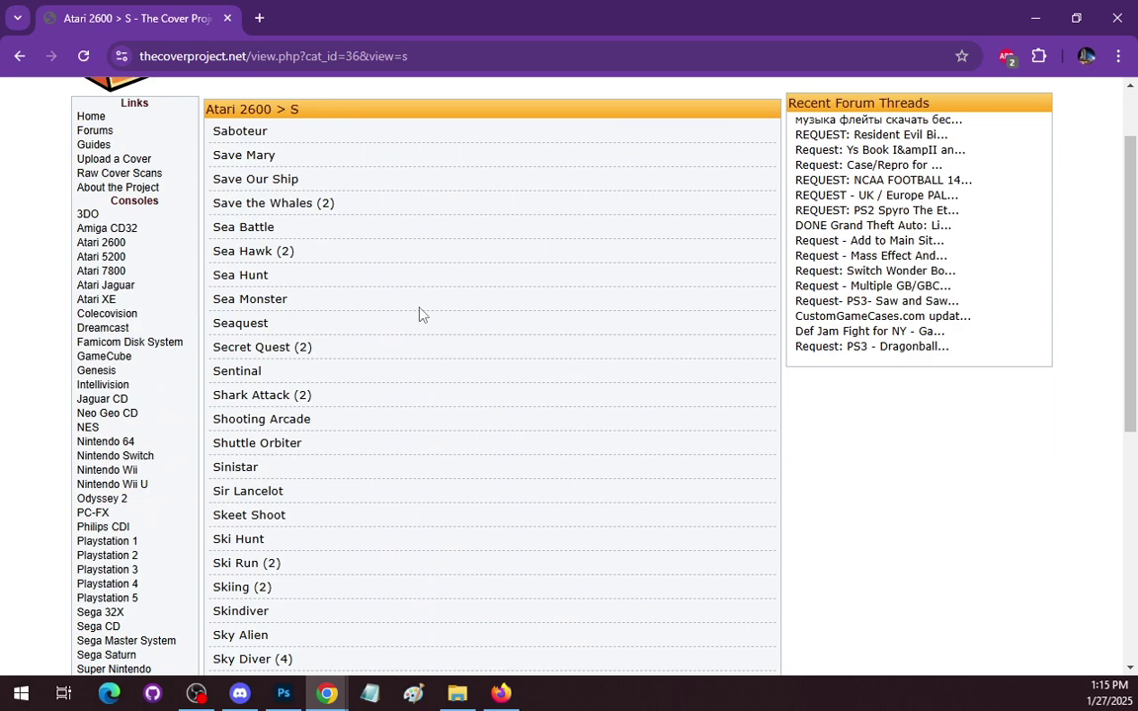
scroll(418, 314, up, 1)
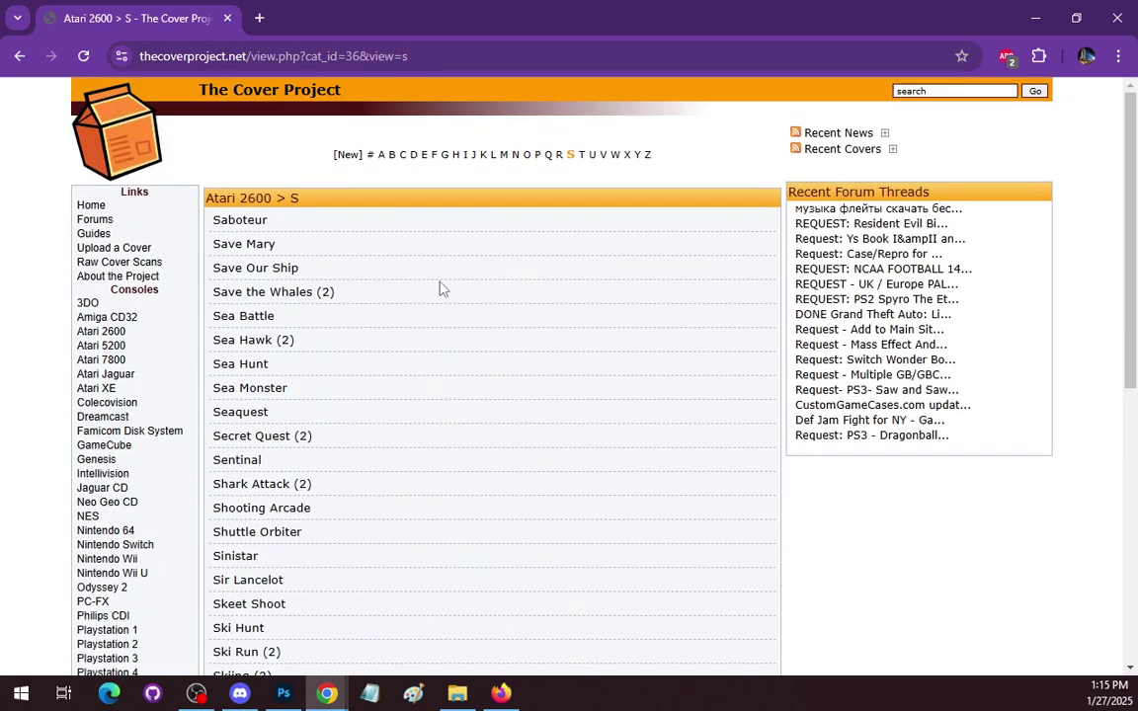
click(514, 155)
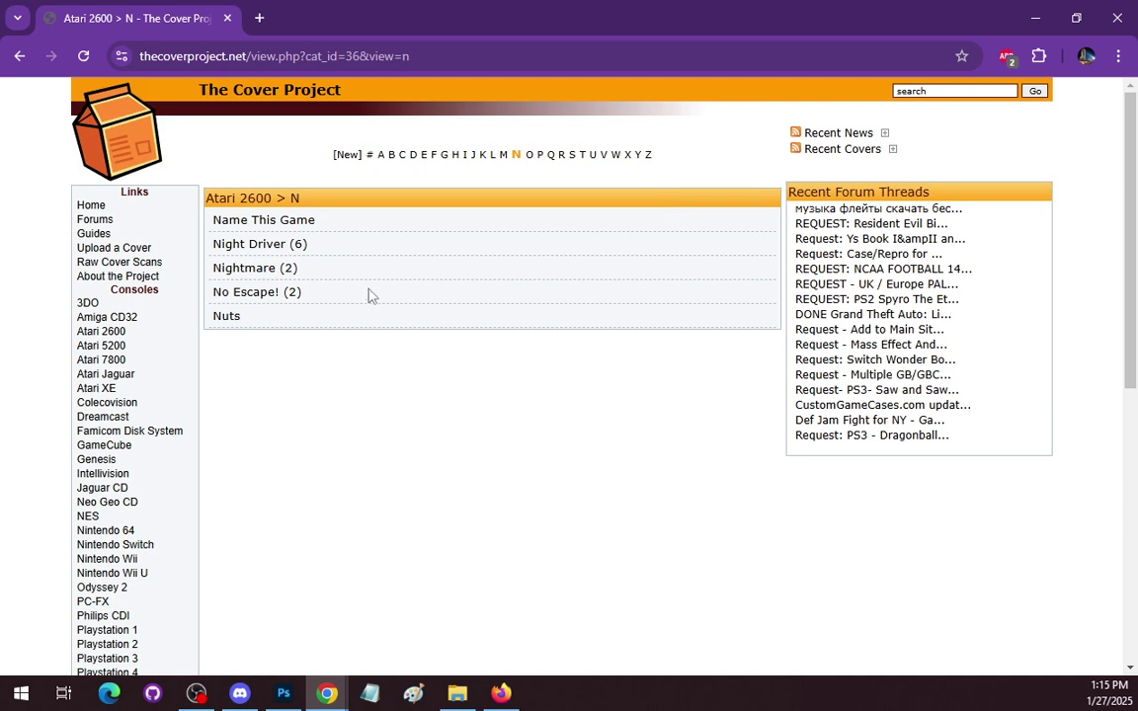
Return to the Atari 2600 titles starting with S and open the Shuttle Orbiter cover
click(570, 155)
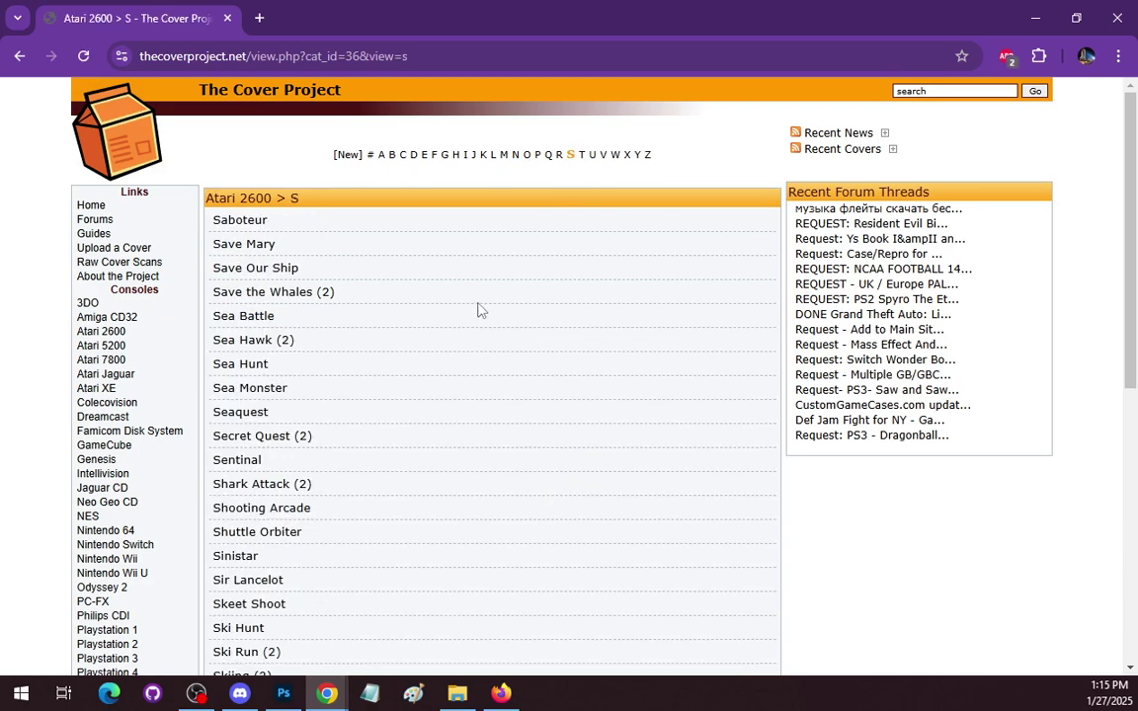
scroll(461, 290, down, 3)
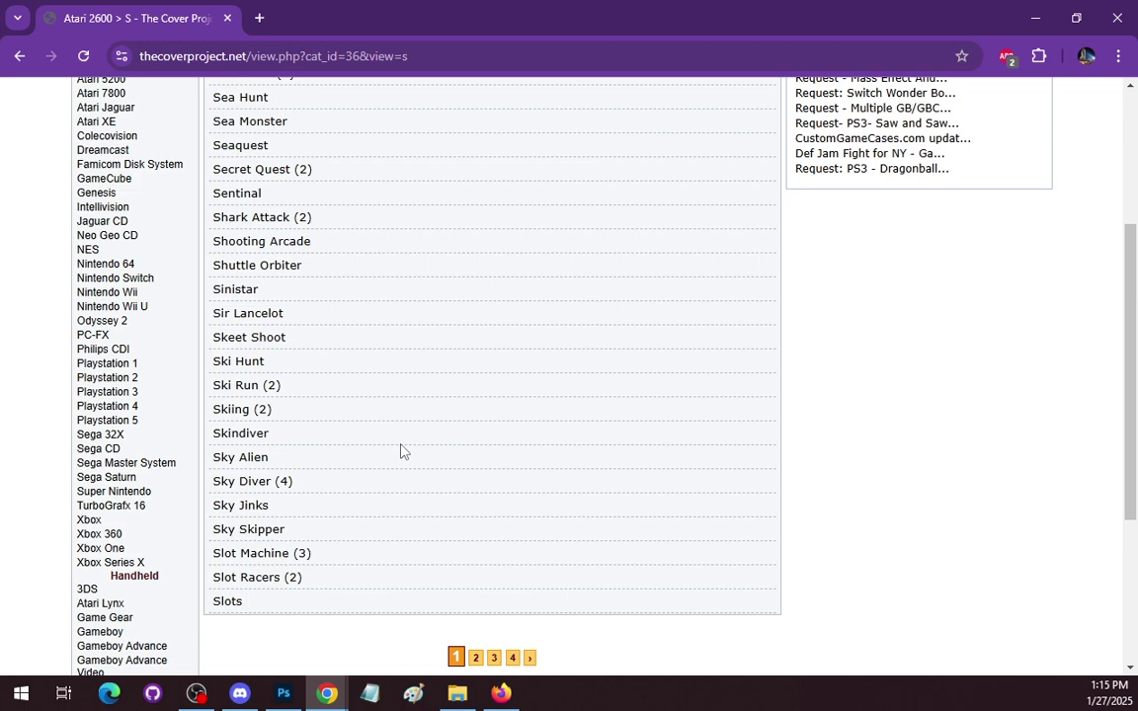
scroll(401, 450, up, 3)
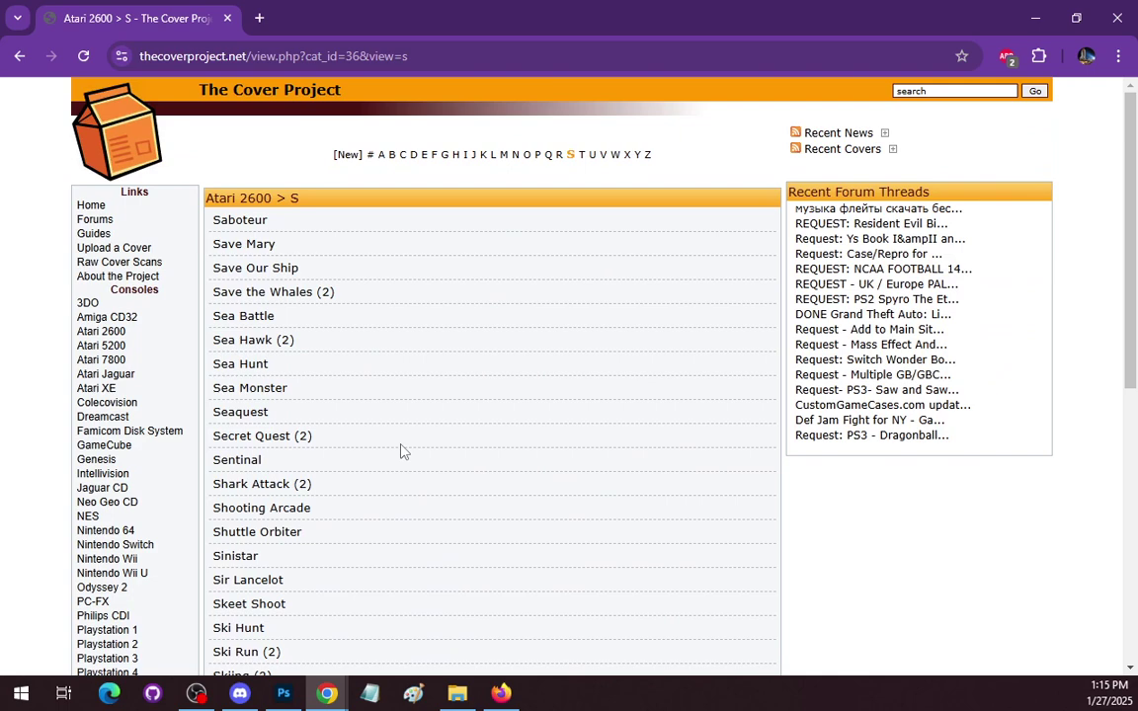
scroll(401, 450, down, 1)
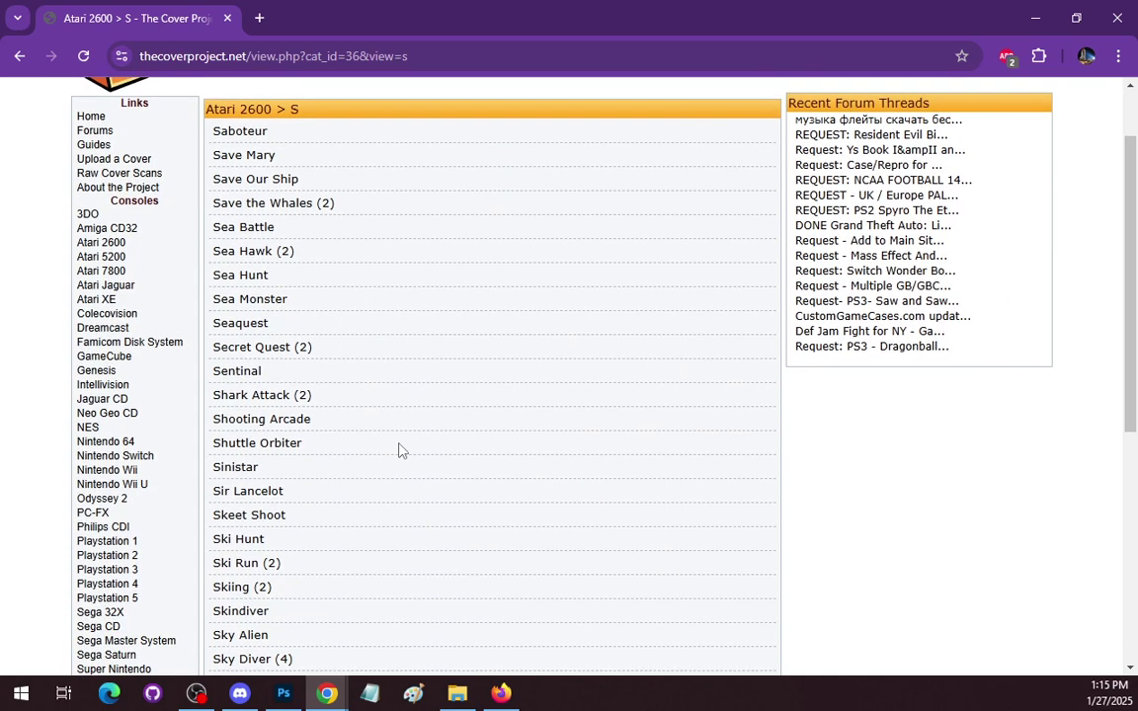
click(250, 445)
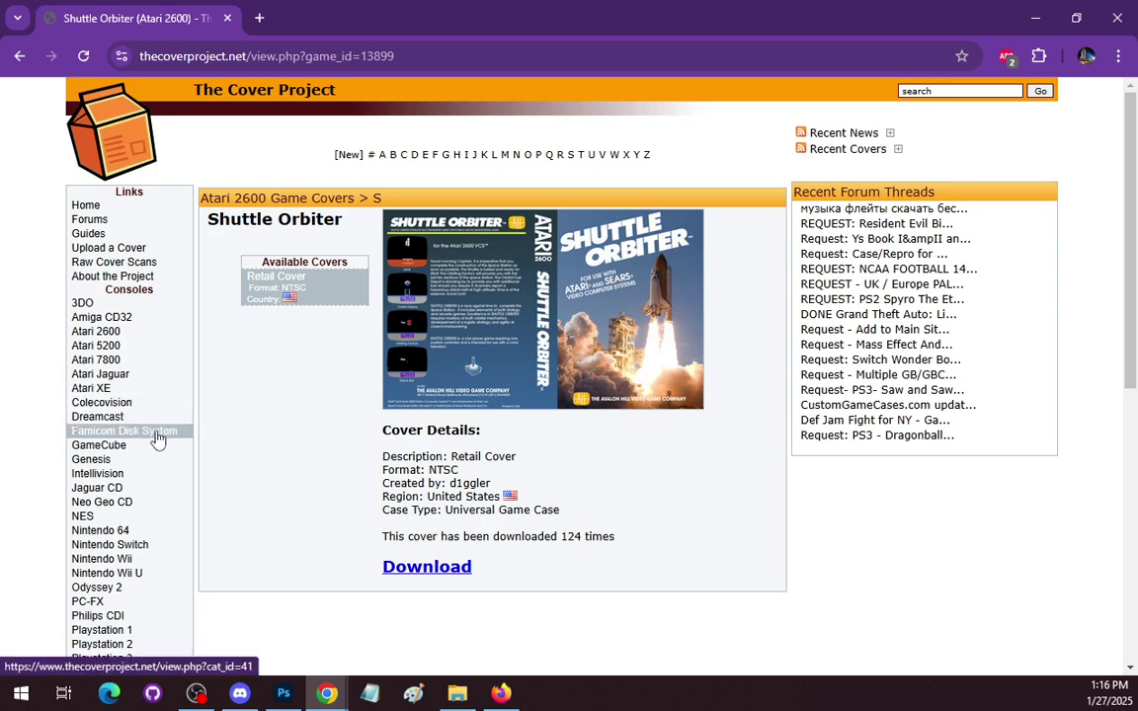
List the NES titles starting with M and open the Mega Man covers
scroll(157, 436, down, 3)
scroll(105, 380, up, 1)
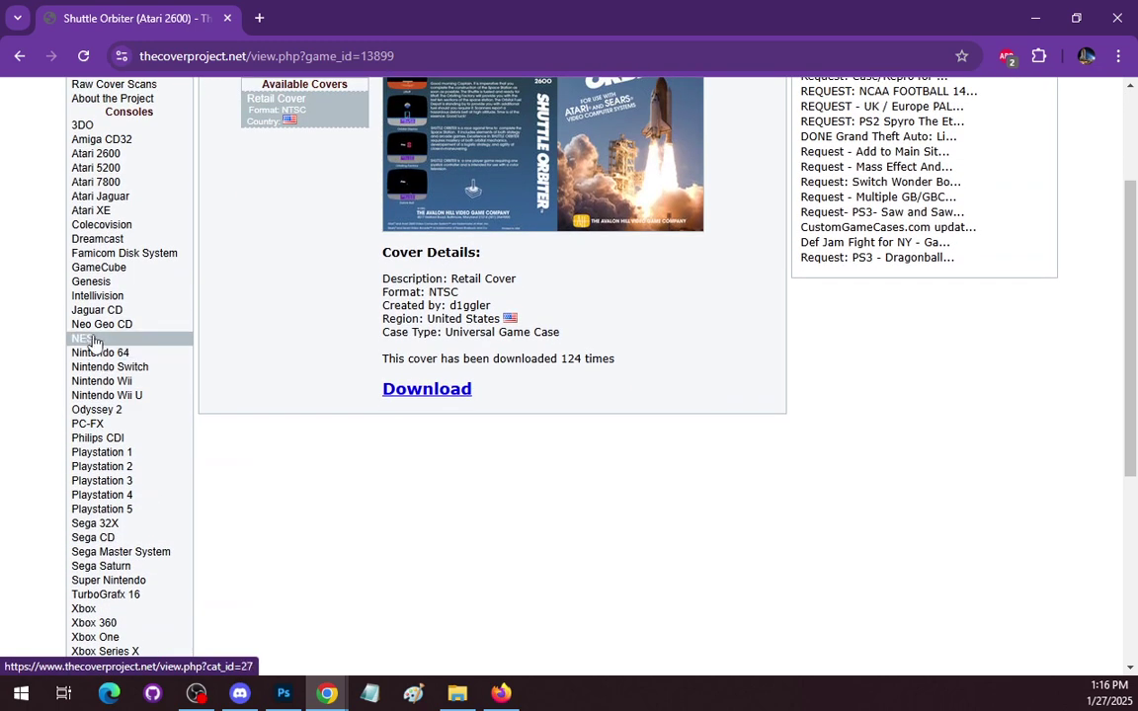
click(93, 342)
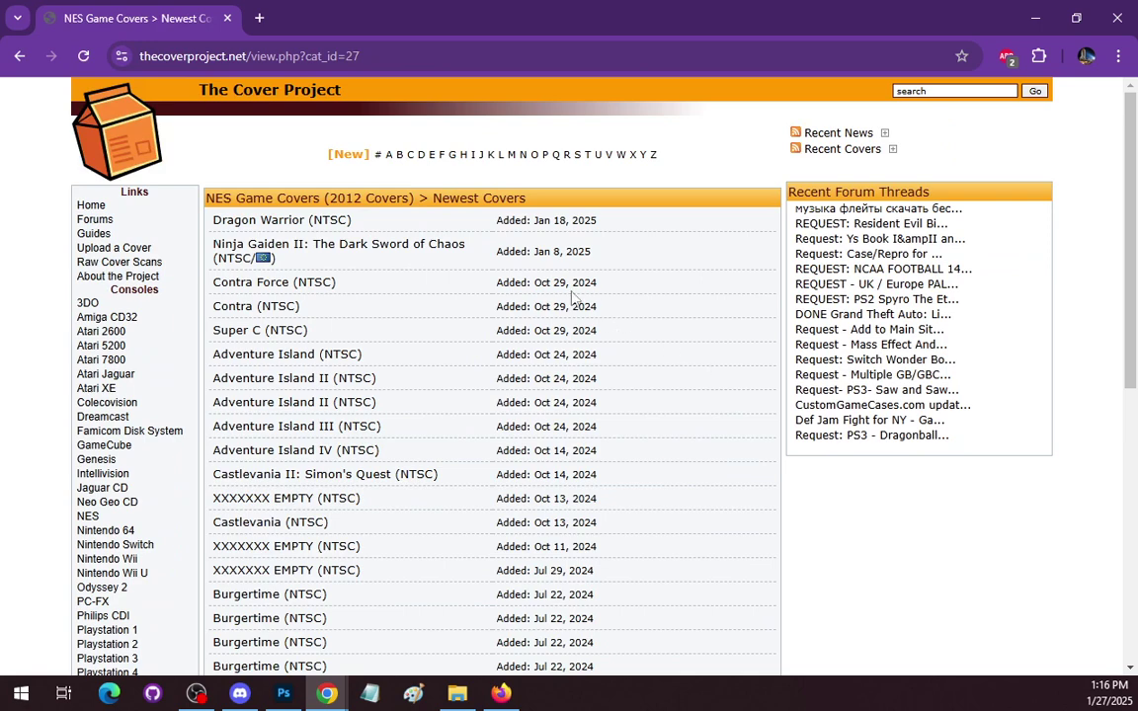
click(510, 156)
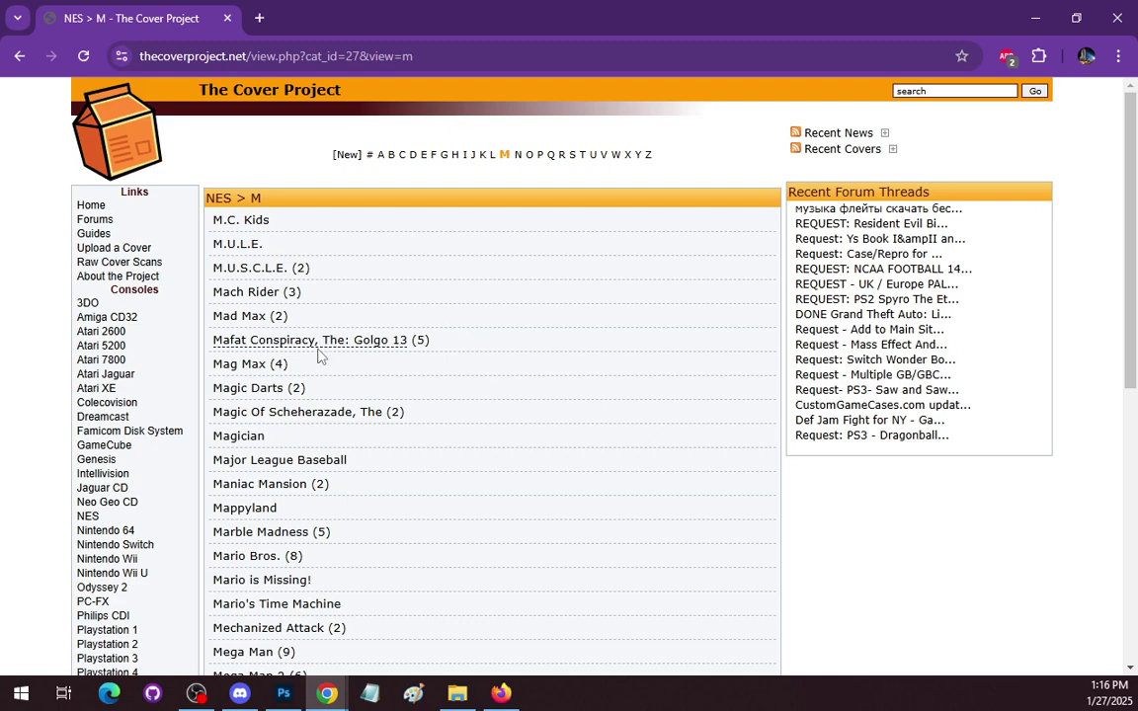
scroll(311, 392, down, 3)
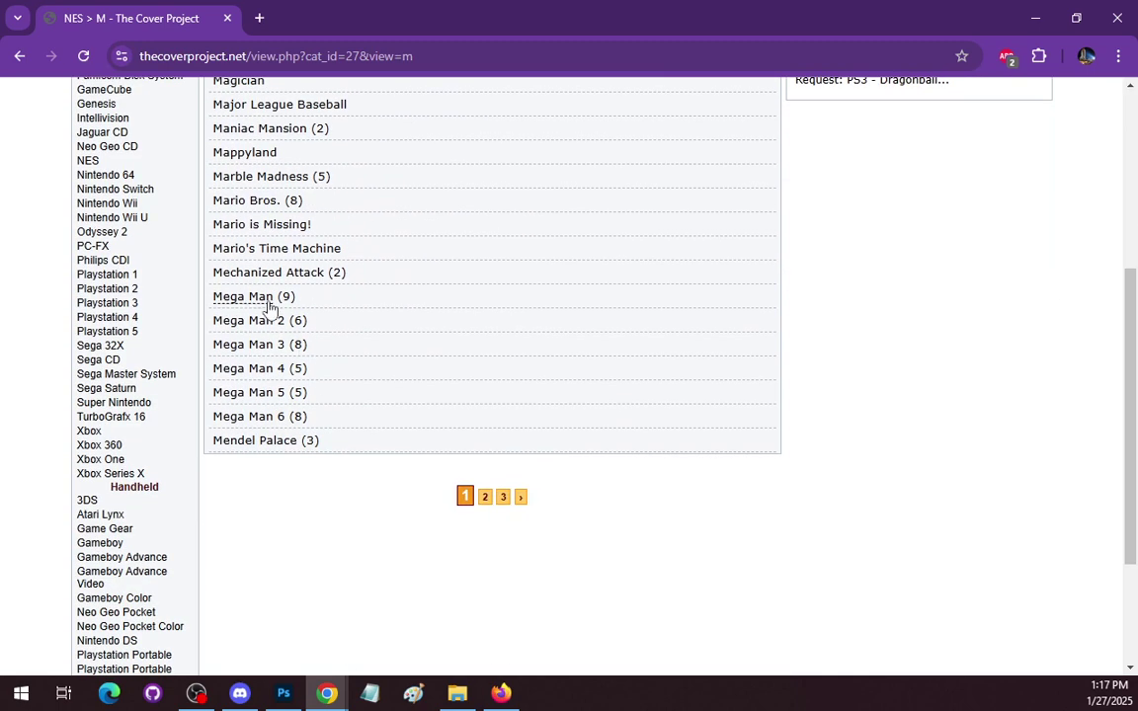
click(264, 300)
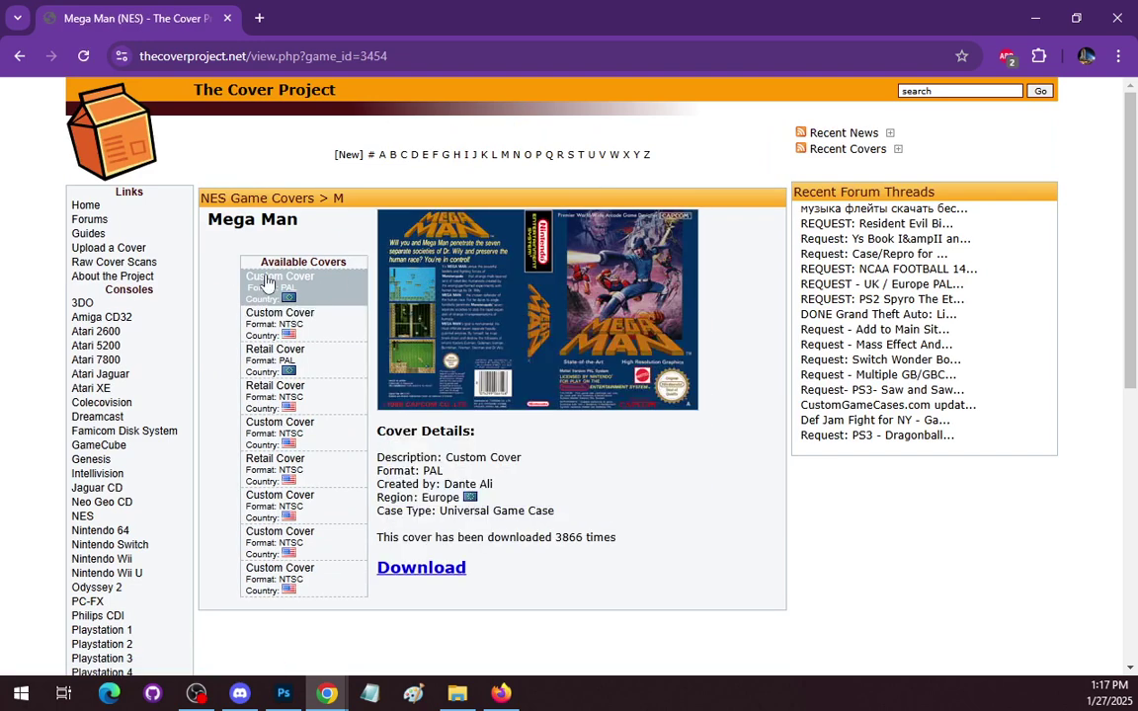
View the second NTSC Retail Cover for Mega Man and examine its artwork with the page enlarged to 200%
mouse_move(274, 333)
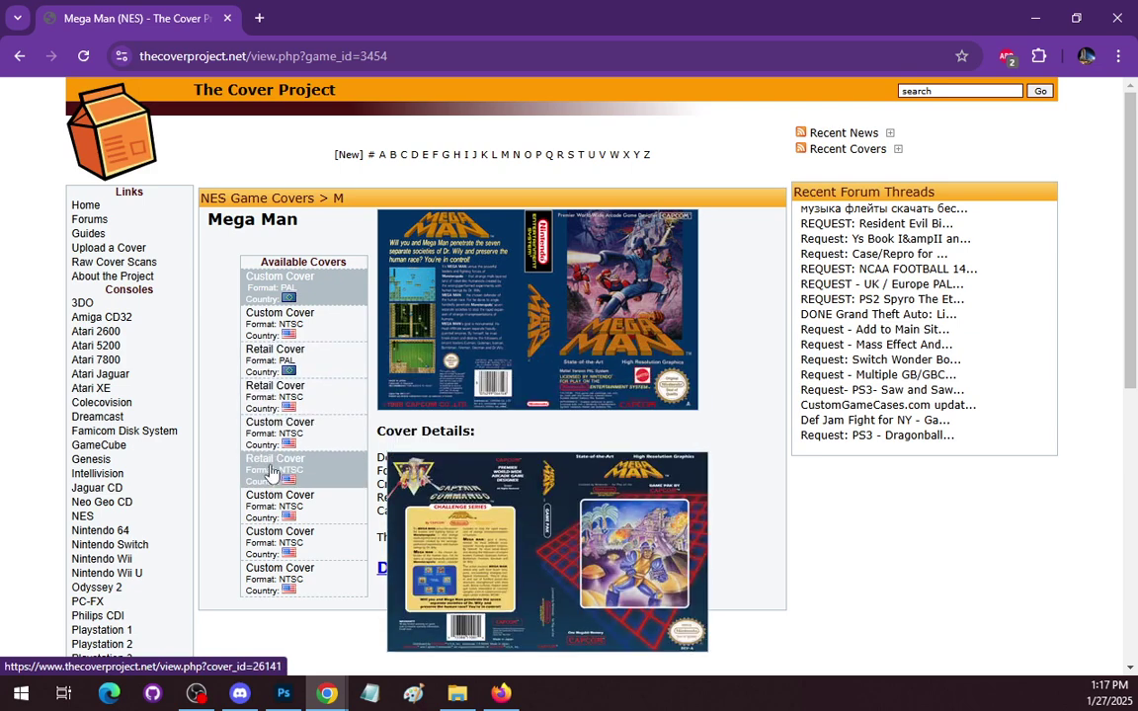
click(272, 471)
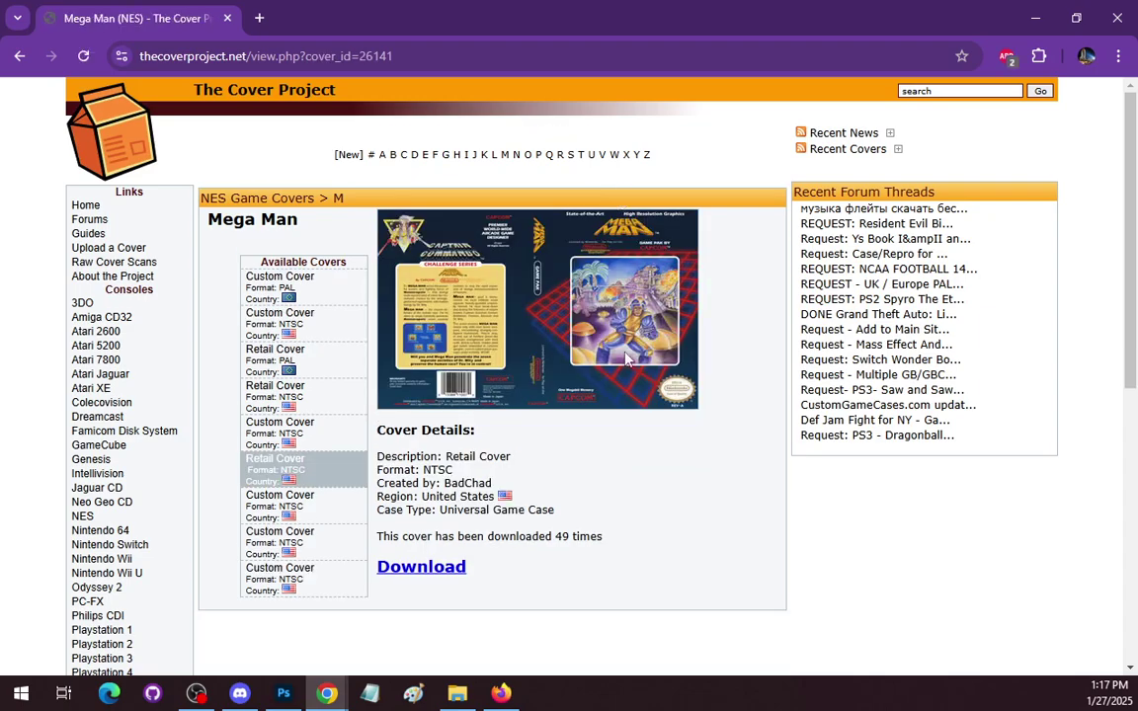
scroll(635, 357, up, 5)
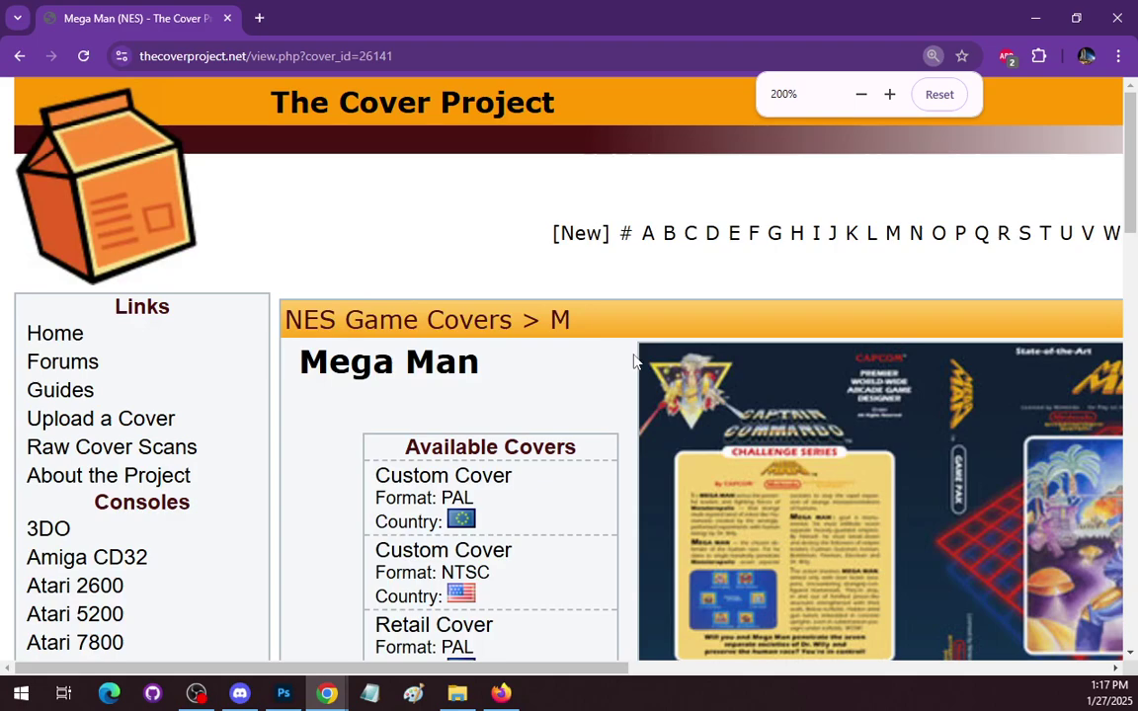
drag(614, 655, 765, 642)
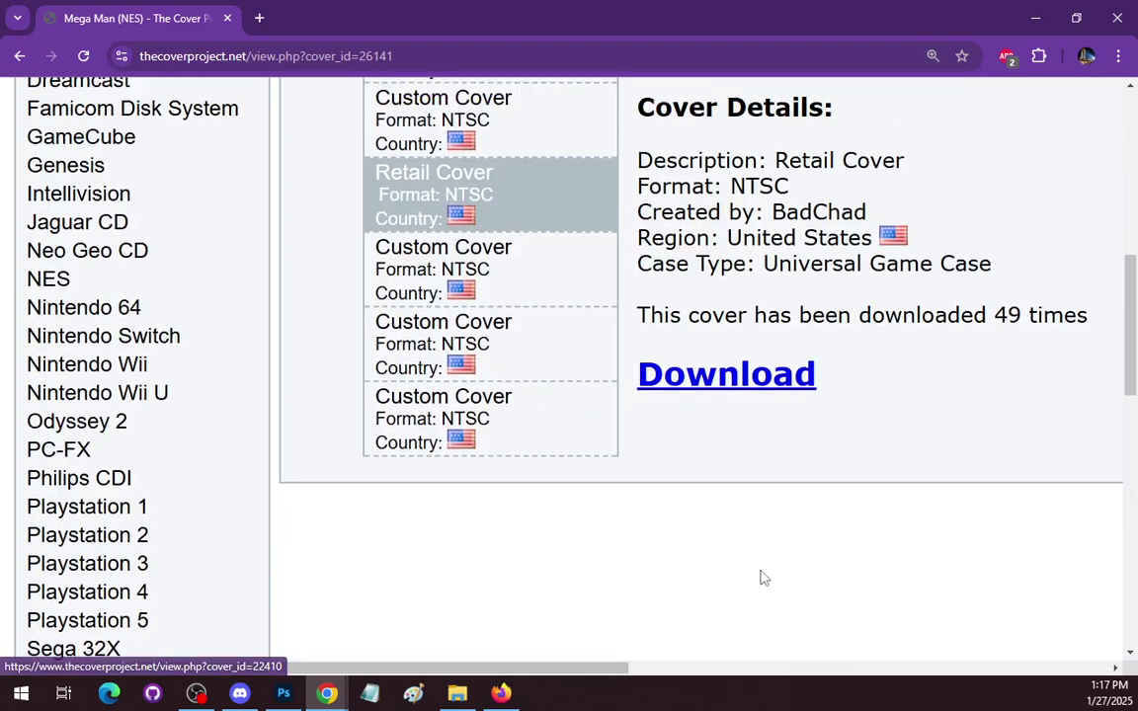
scroll(759, 579, up, 5)
drag(587, 677, 820, 673)
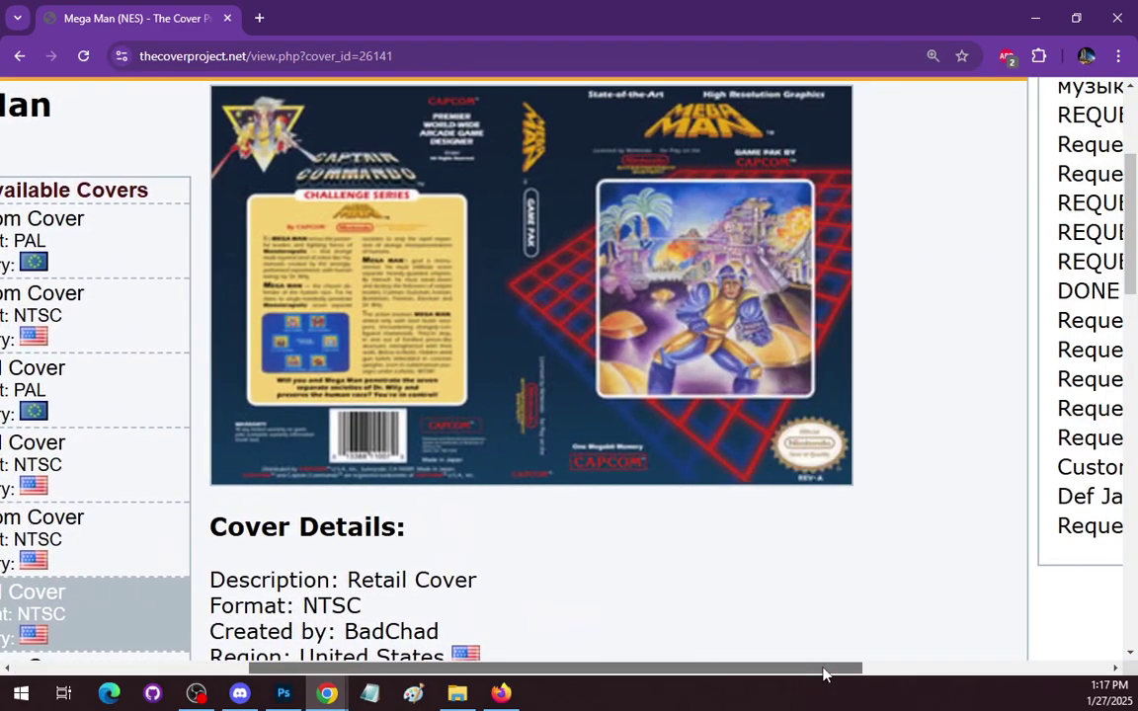
scroll(876, 533, up, 2)
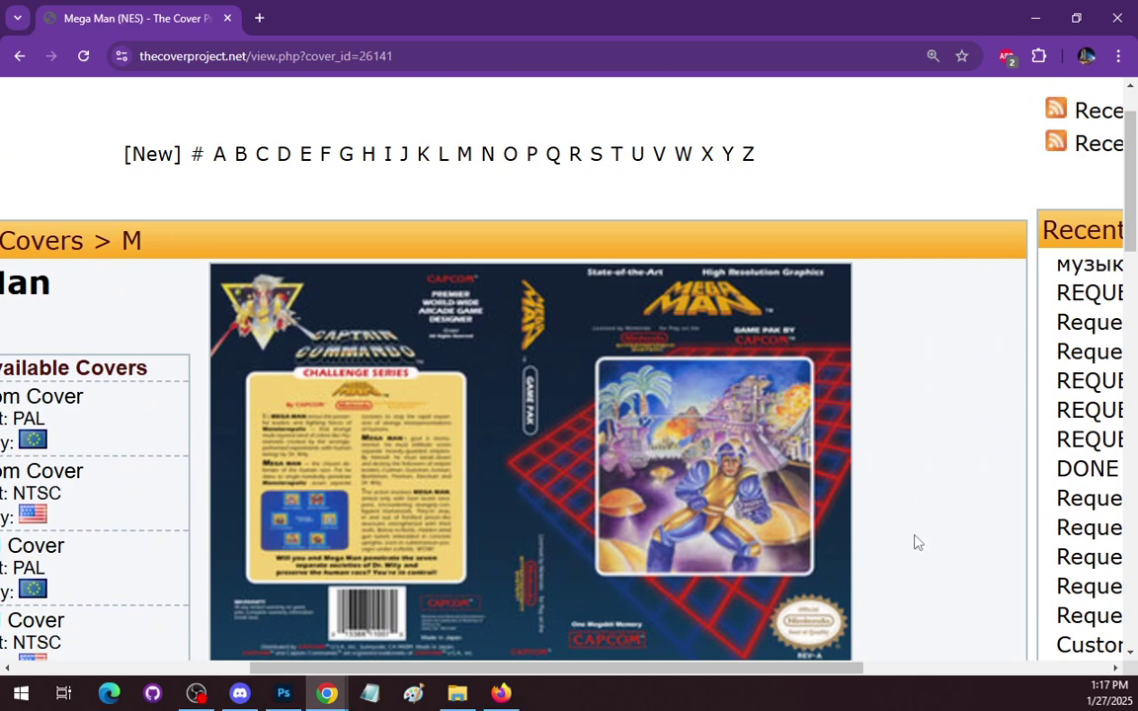